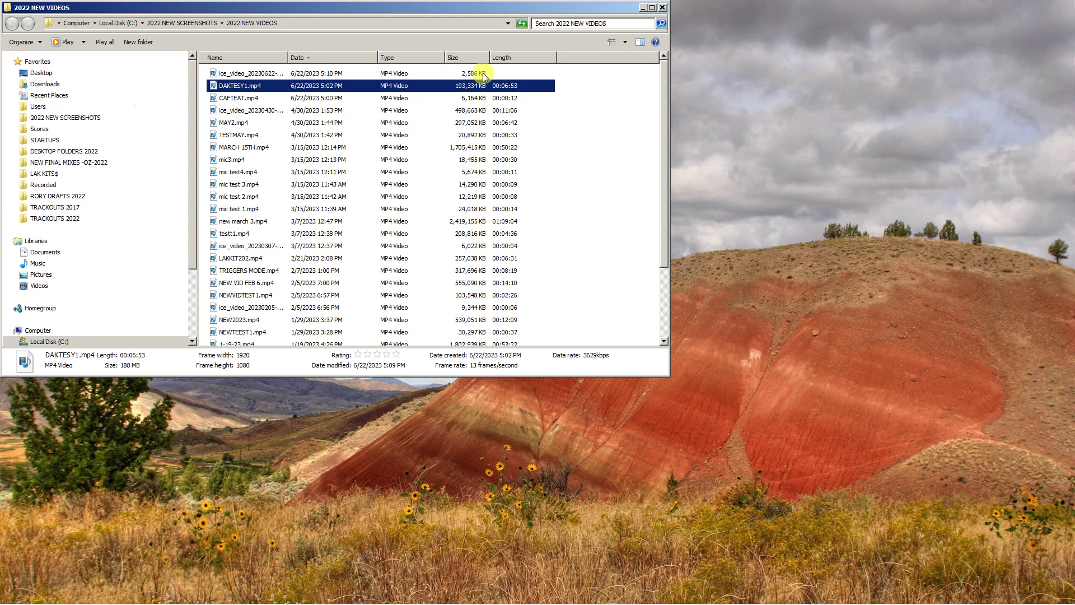
Close the 2022 NEW VIDEOS folder, switch to FL Studio, maximize its window and look through the Channel rack
left_click(663, 7)
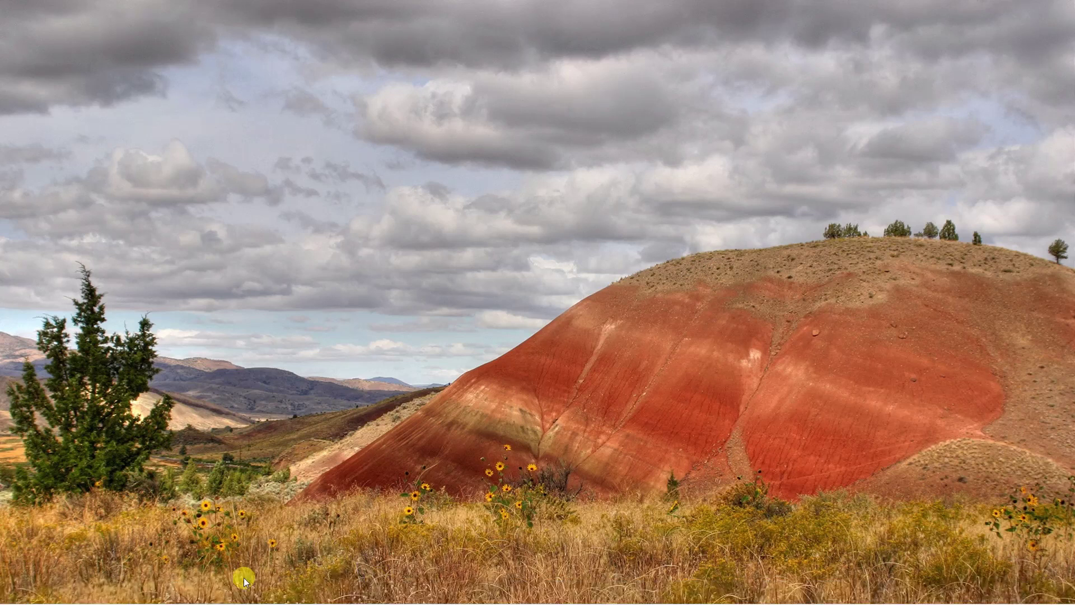
left_click(188, 593)
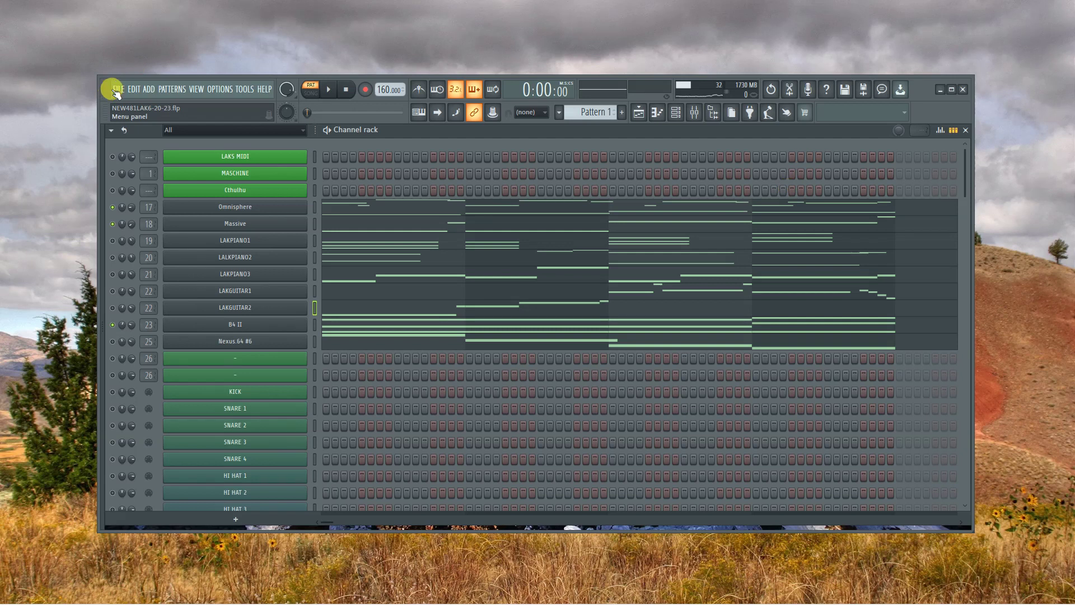
mouse_move(819, 604)
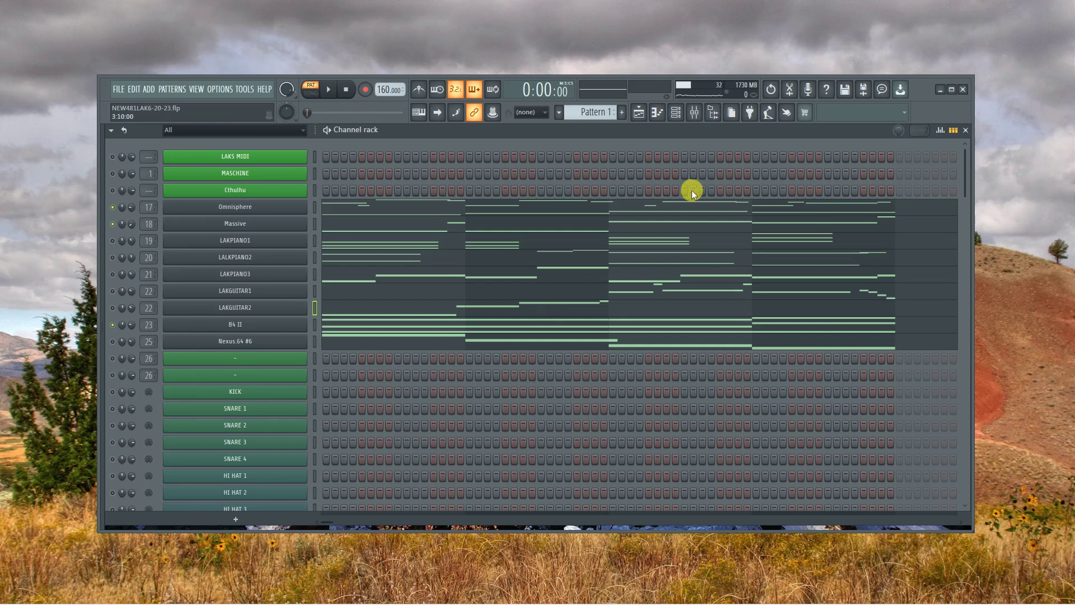
left_click(959, 90)
scroll(541, 358, "down", 6)
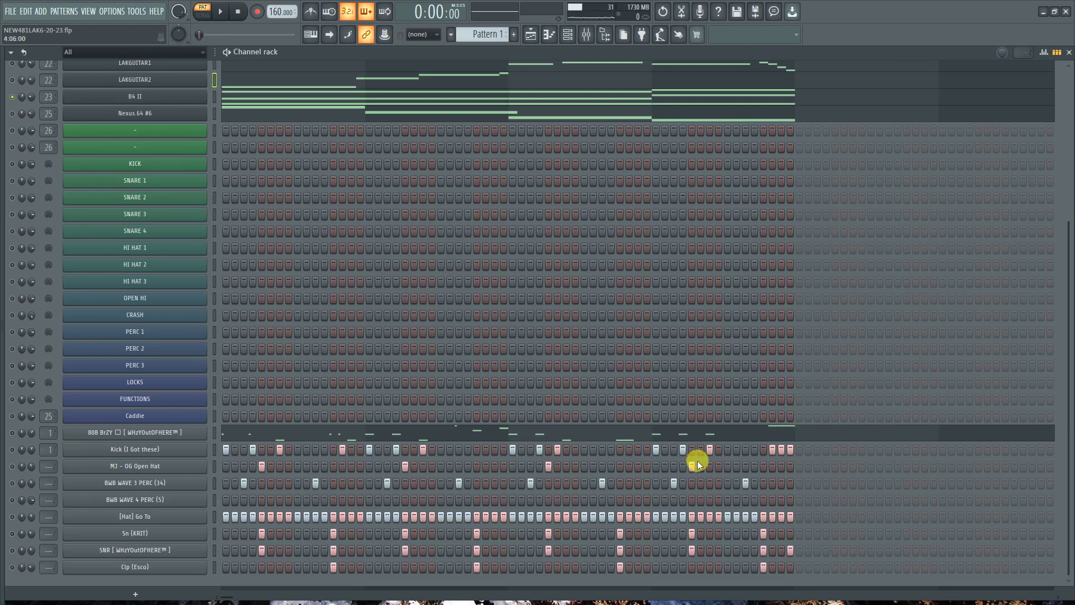
scroll(608, 447, "up", 6)
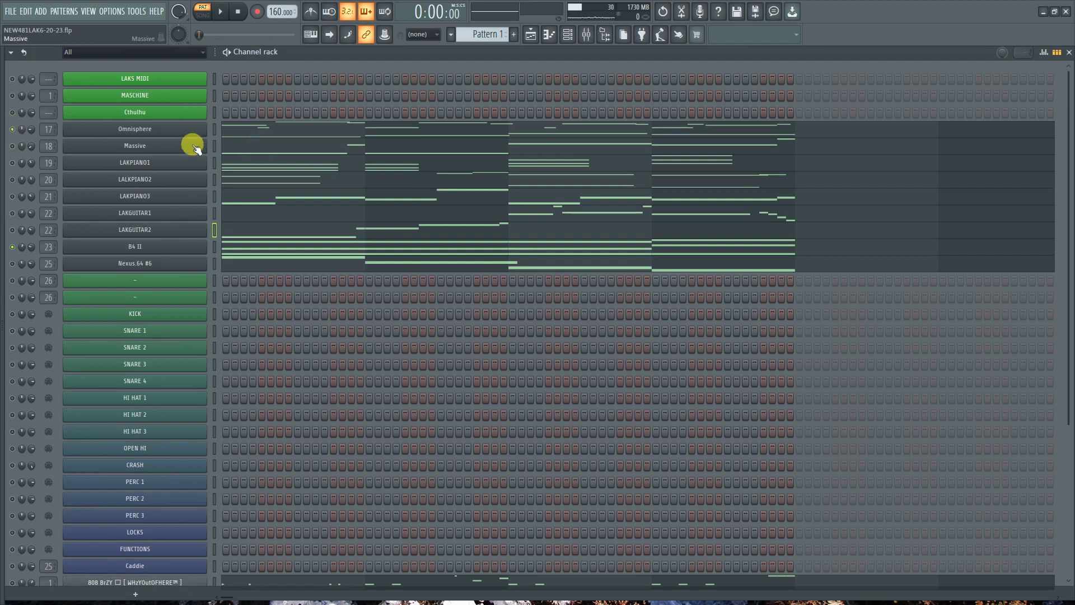
Mute the B4 II and Massive channels so only Omnisphere sounds, and audition the pattern
left_click(11, 247)
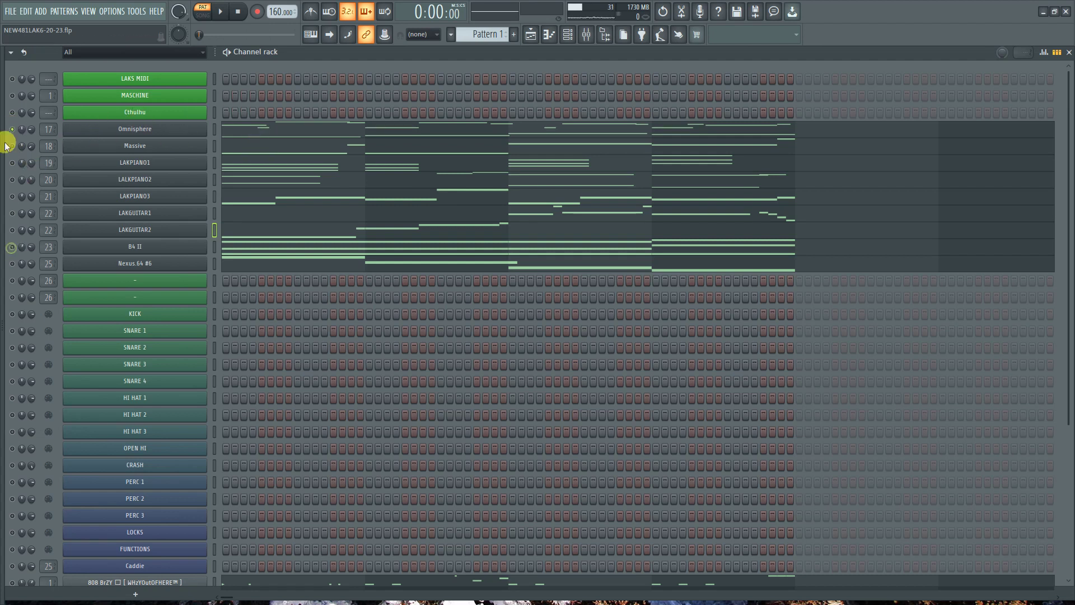
right_click(11, 131)
left_click(21, 136)
right_click(19, 138)
left_click(20, 141)
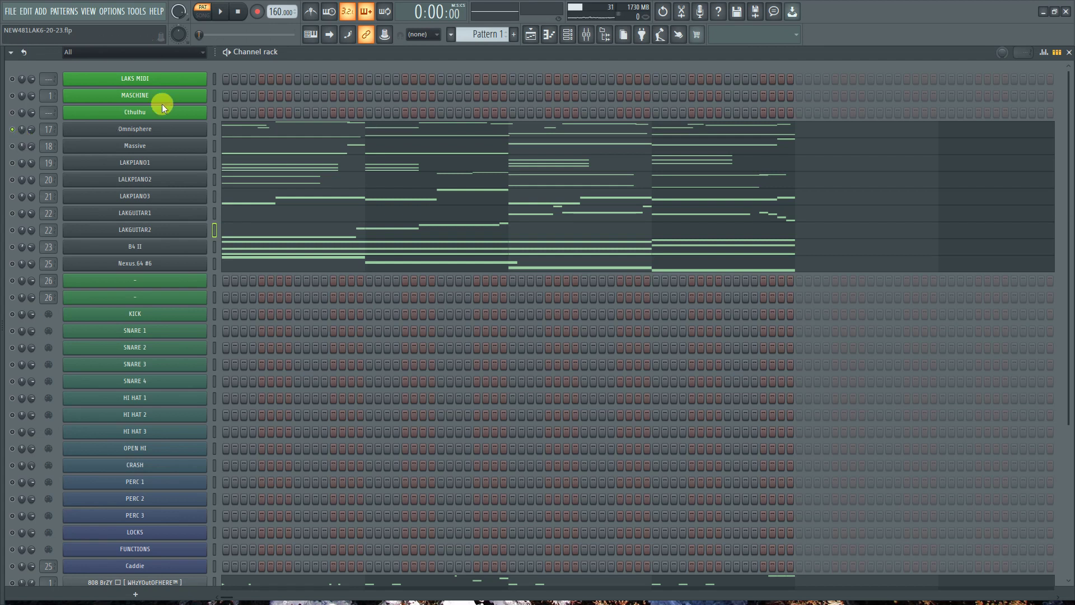
left_click(223, 11)
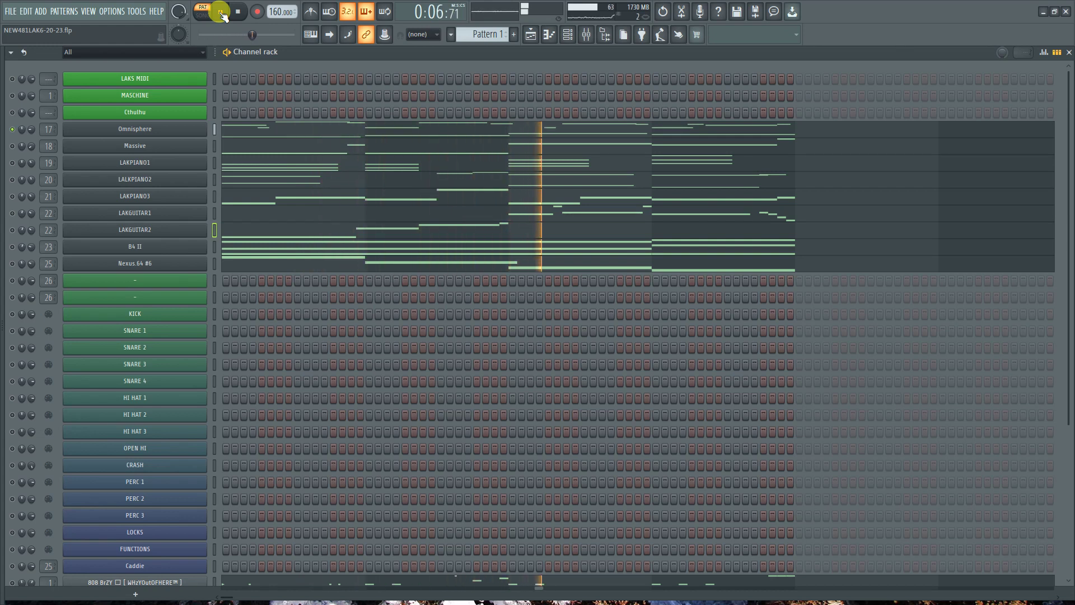
left_click(237, 11)
Examine Omnisphere's notes in a maximized Piano roll during playback, and return to the Channel rack
right_click(158, 130)
left_click(224, 132)
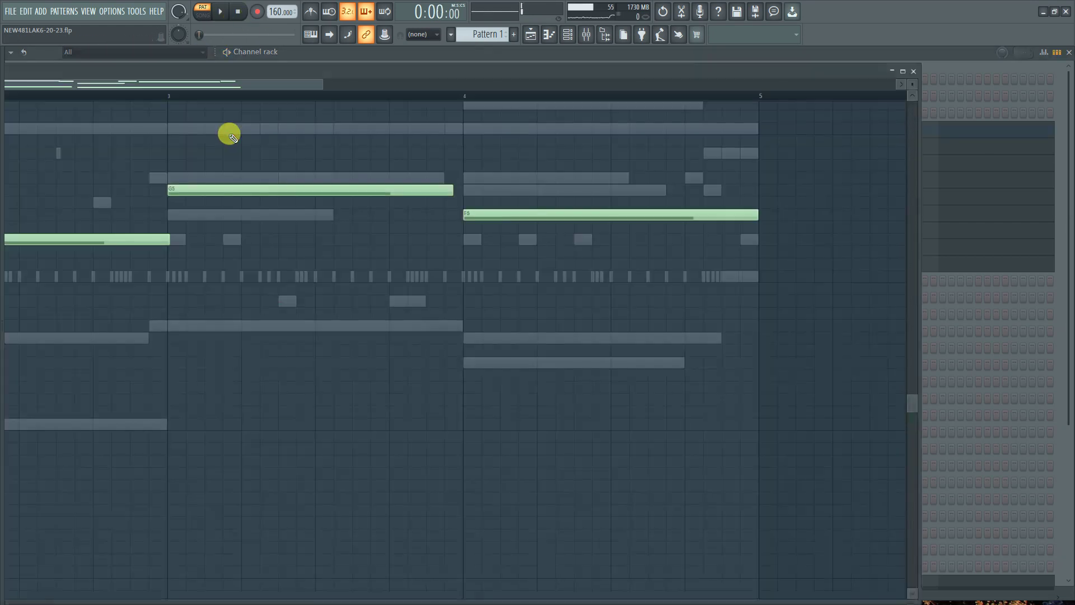
scroll(256, 317, "up", 5)
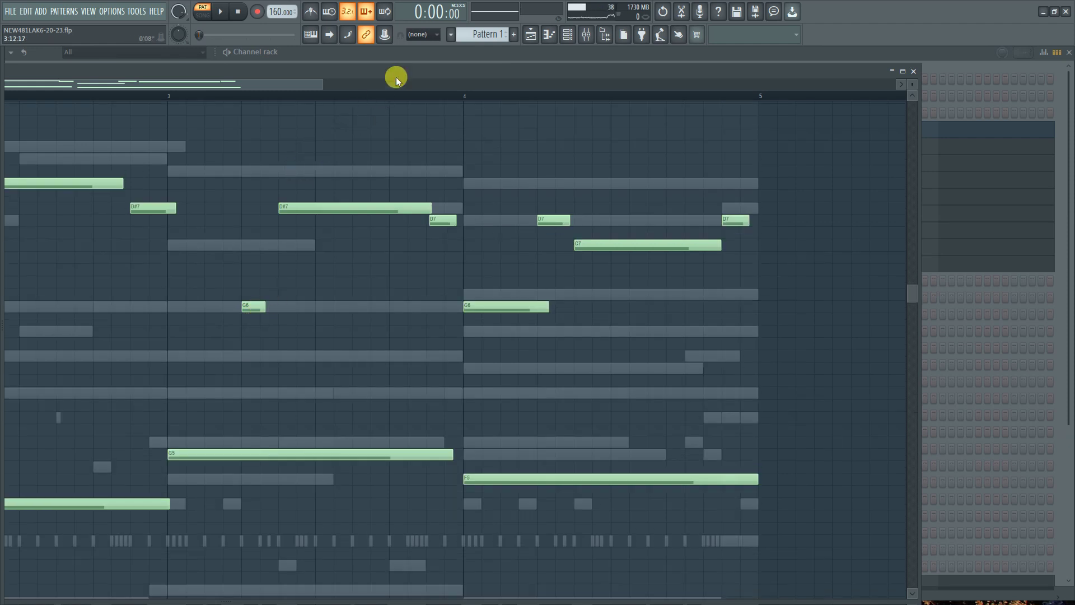
double_click(762, 68)
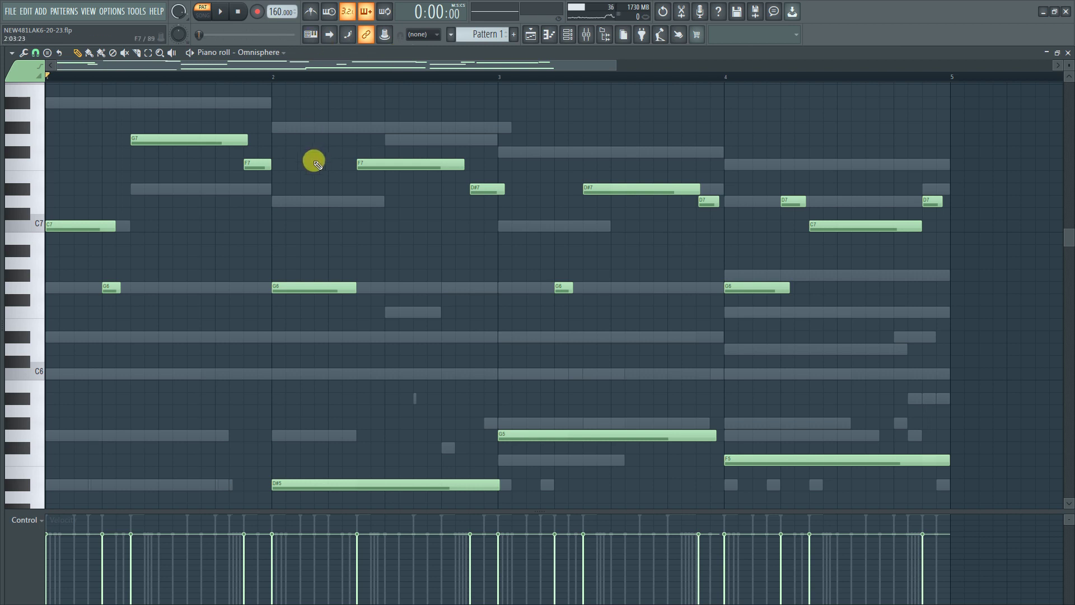
key("space")
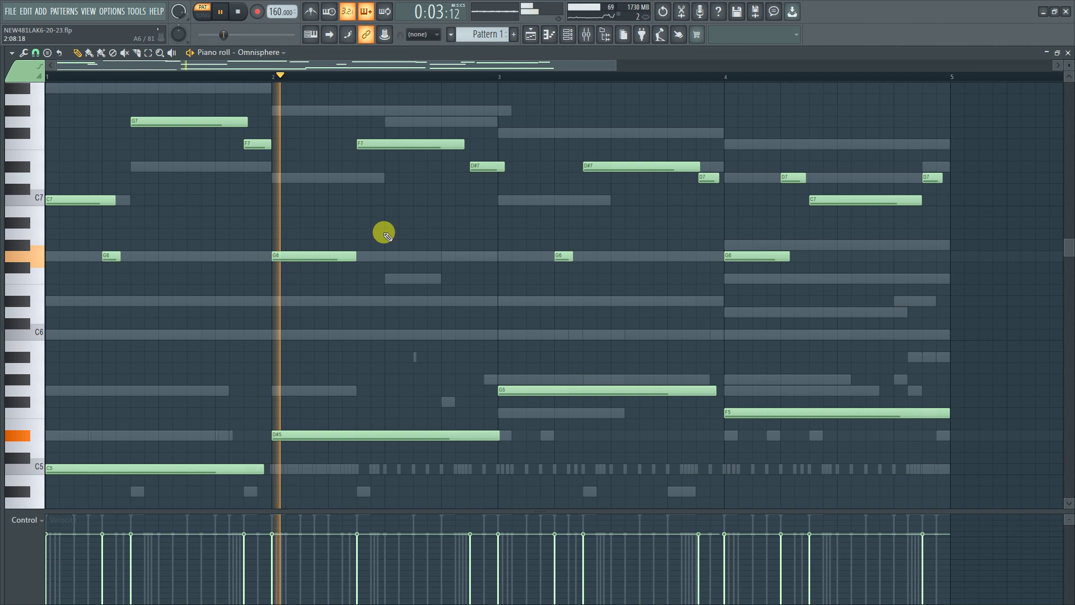
left_click(1067, 56)
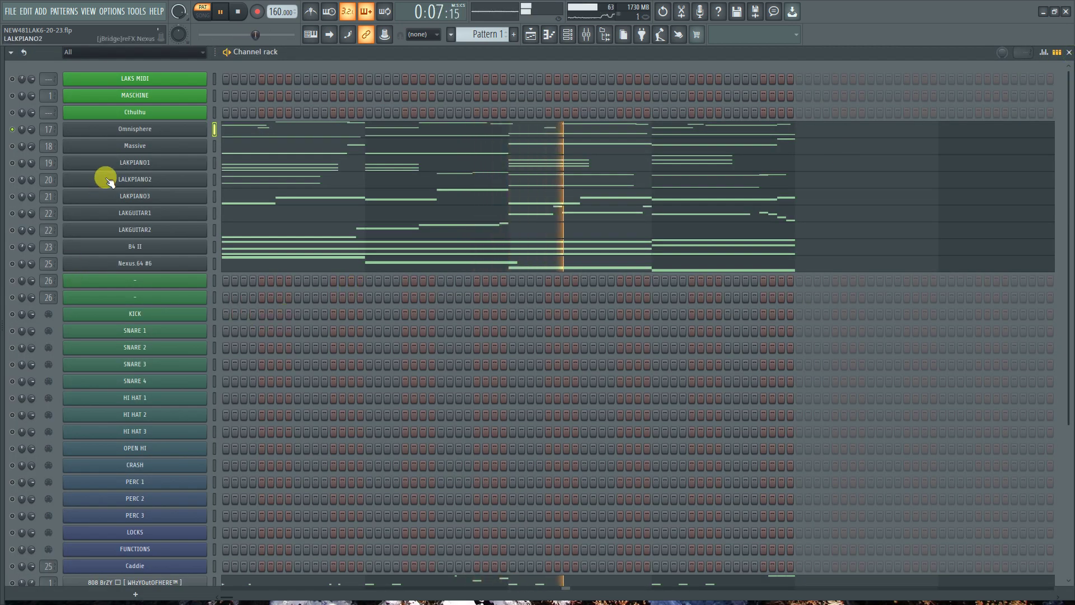
key("space")
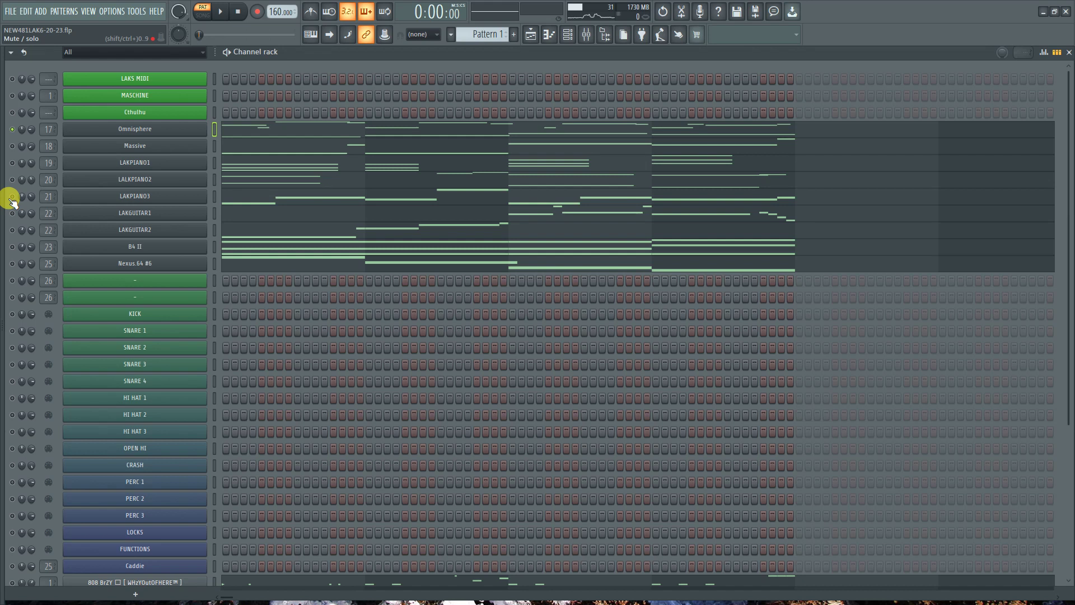
Unmute the Massive channel and audition it together with Omnisphere, adjusting Massive's volume
left_click(12, 146)
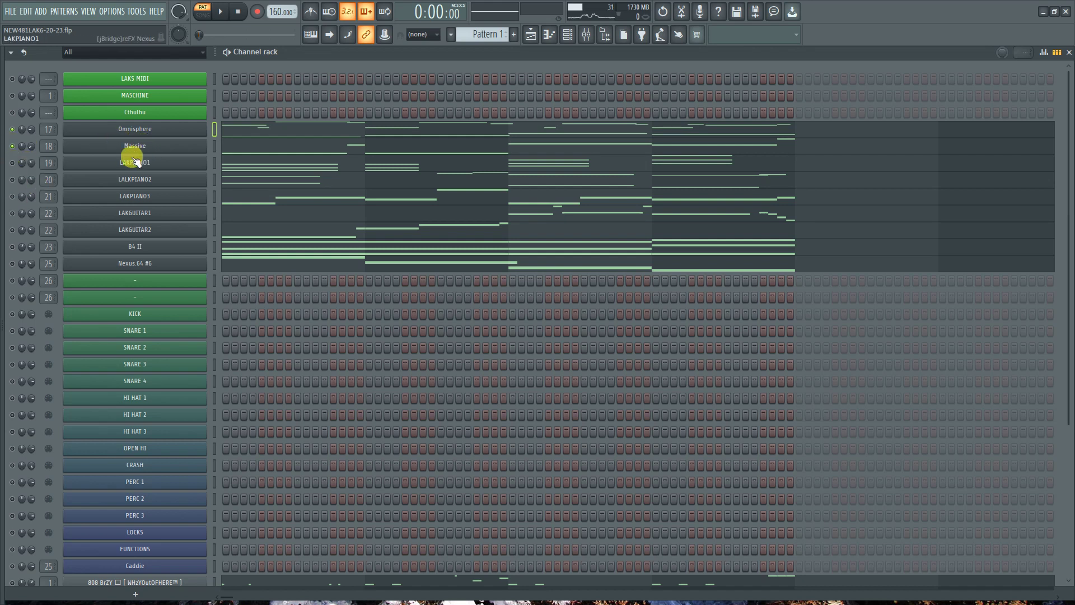
left_click(221, 11)
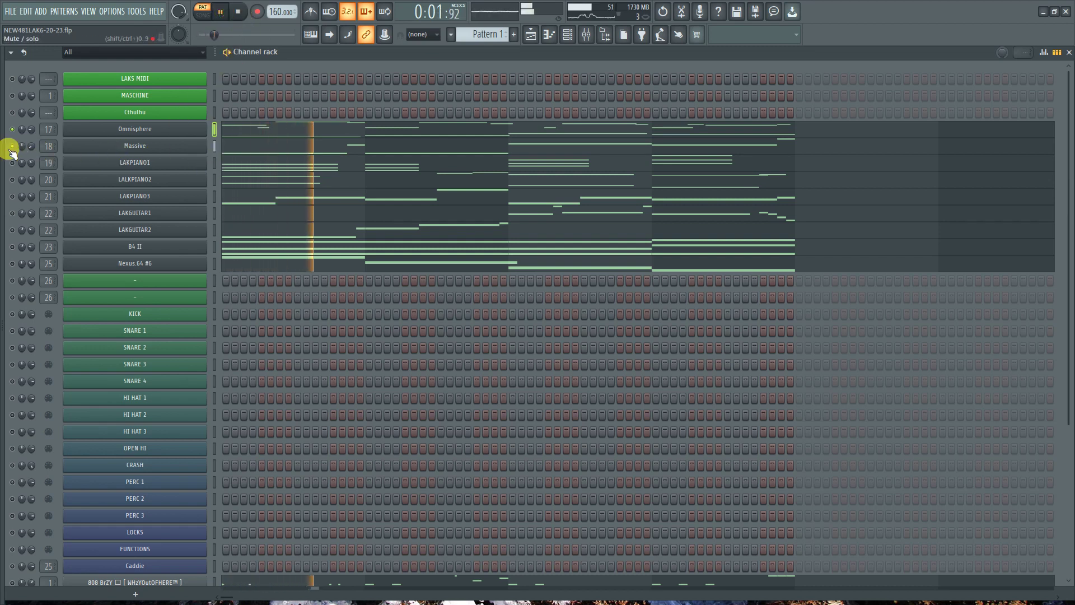
left_click_drag(31, 147, 39, 144)
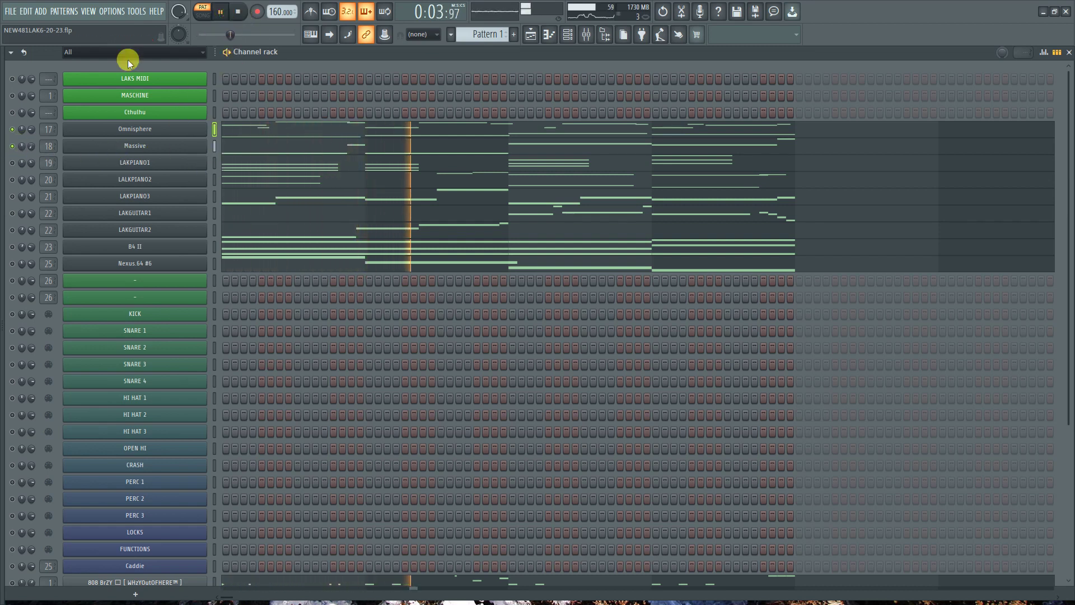
left_click(237, 12)
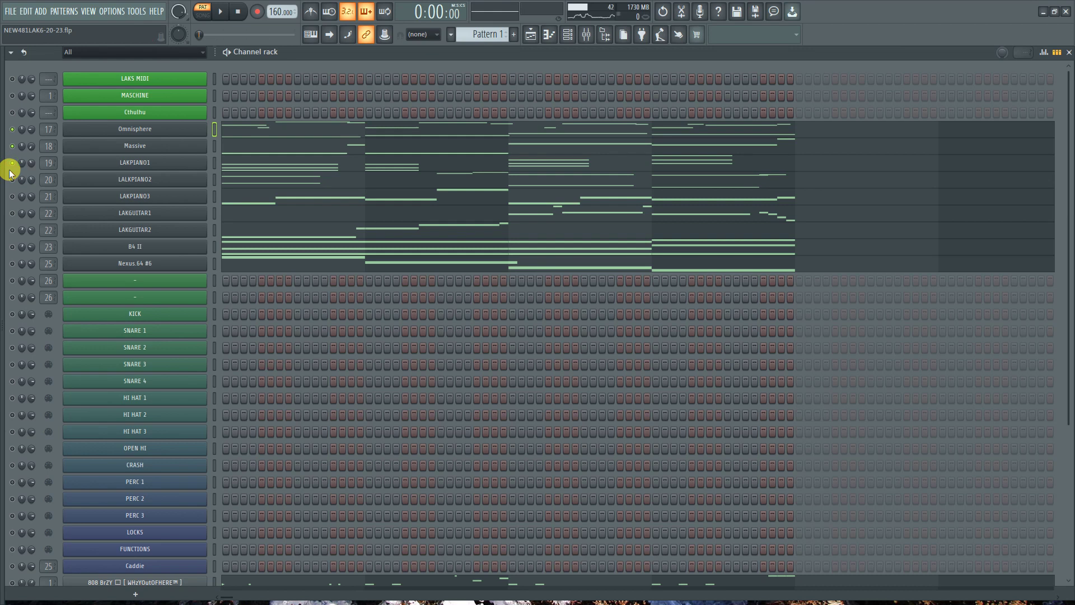
Play the pattern with LAKPIANO1 added and examine its notes in the Piano roll
left_click(232, 13)
right_click(123, 160)
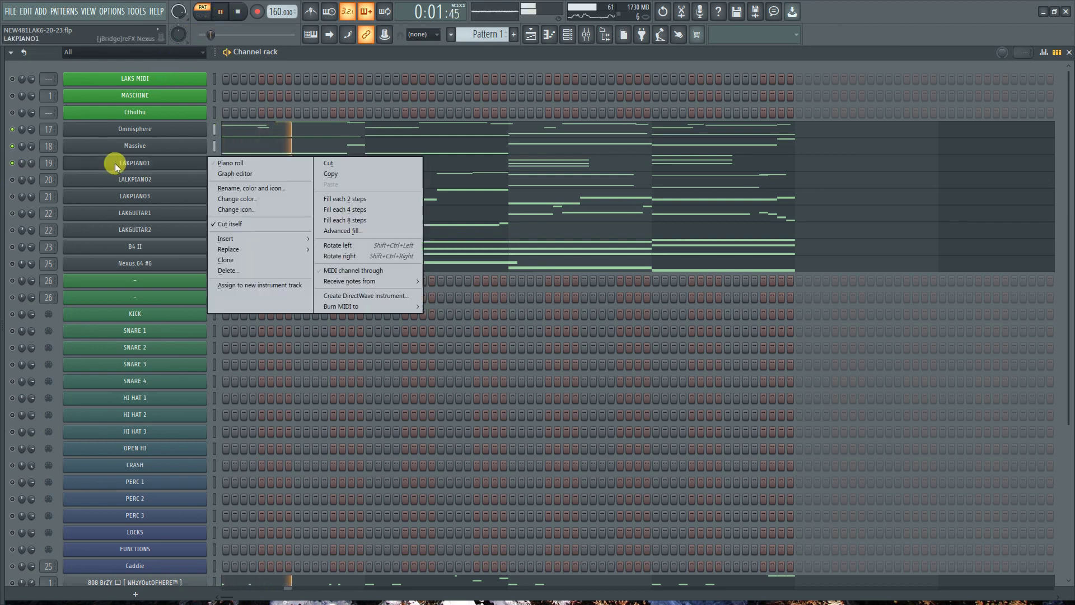
left_click(252, 162)
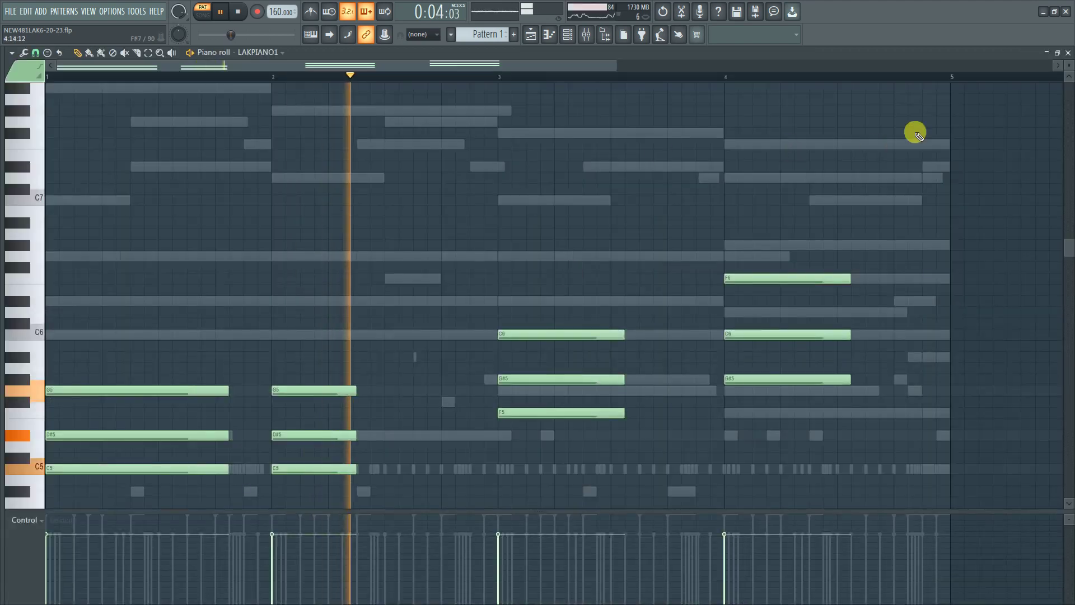
left_click(1067, 53)
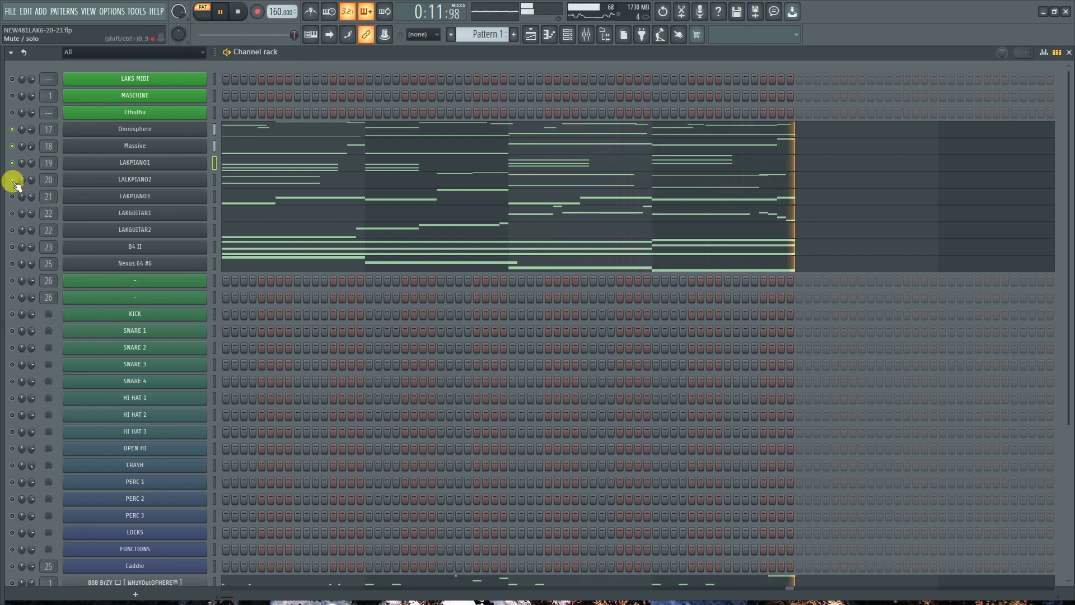
Set the LALKPIANO2 channel's volume to 51% during playback, and stop the pattern
left_click_drag(32, 181, 32, 168)
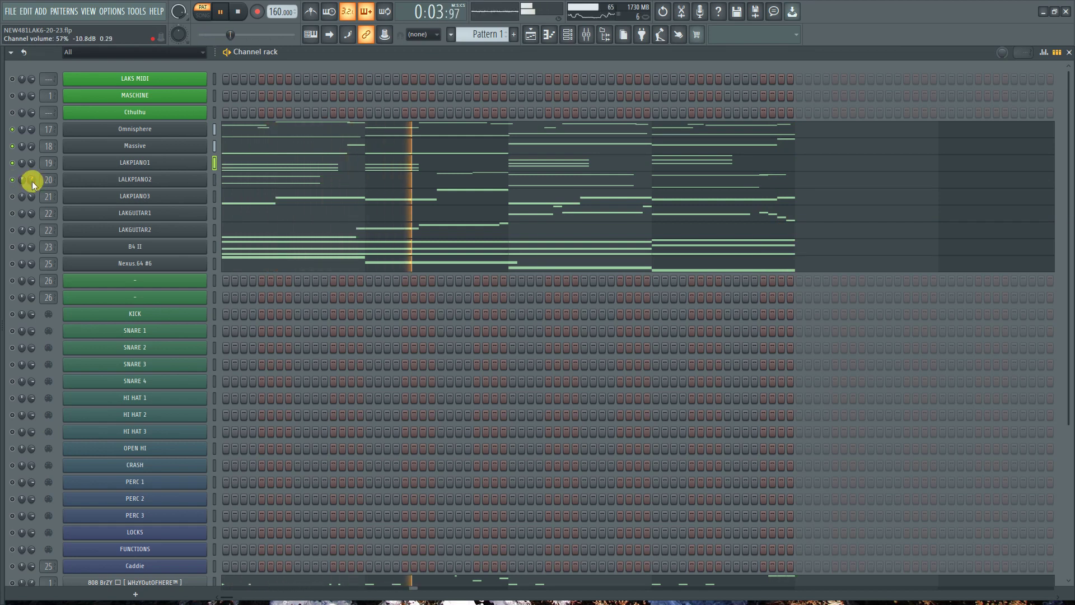
left_click_drag(32, 180, 32, 186)
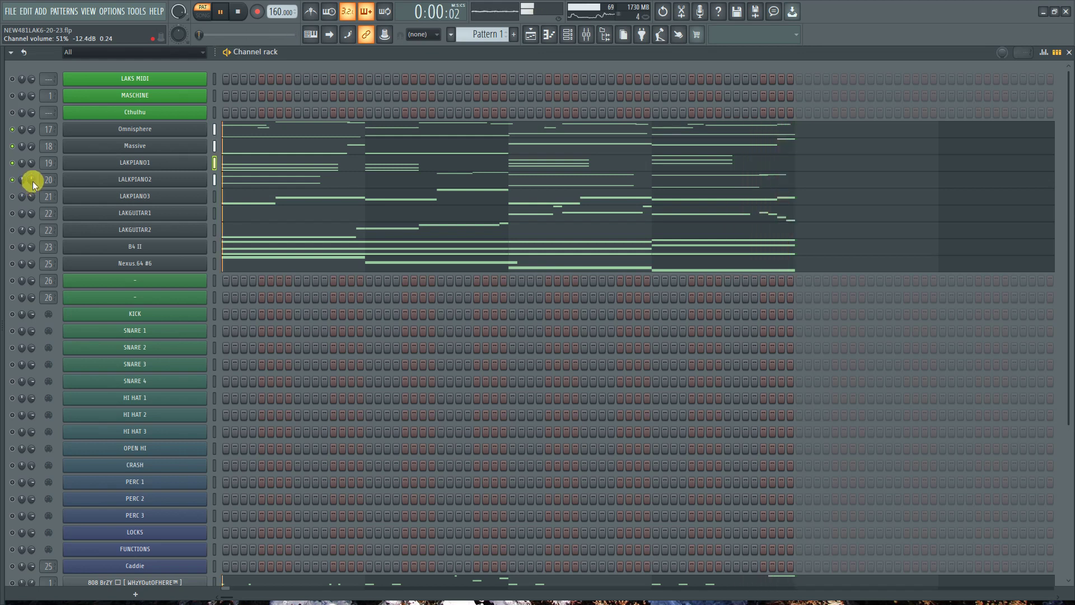
key("space")
Solo the LALKPIANO2 channel and listen to it while viewing its notes in the Piano roll
right_click(12, 181)
left_click(26, 186)
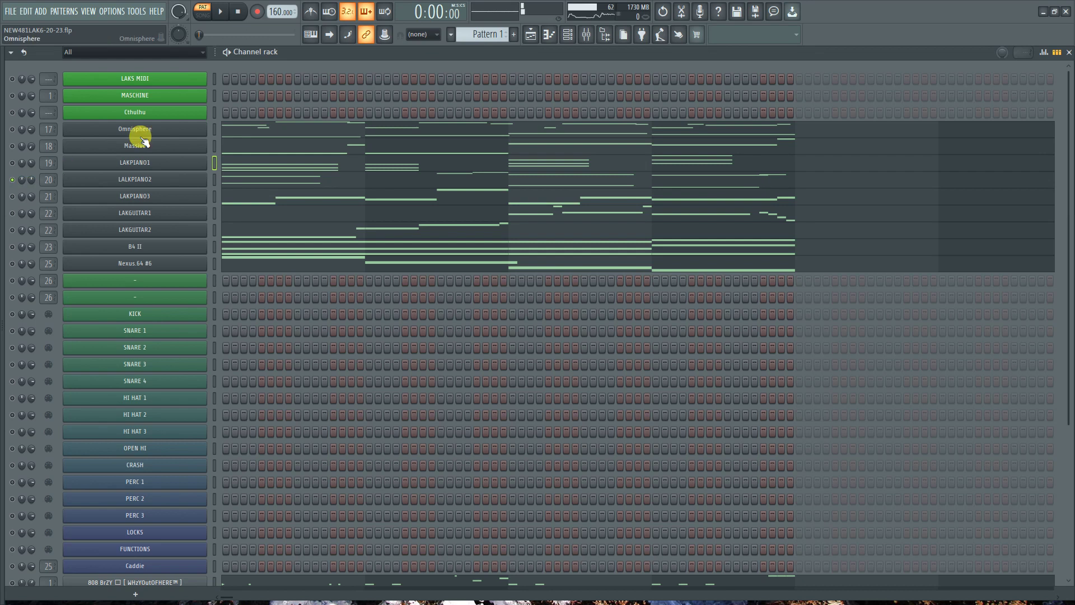
left_click(220, 13)
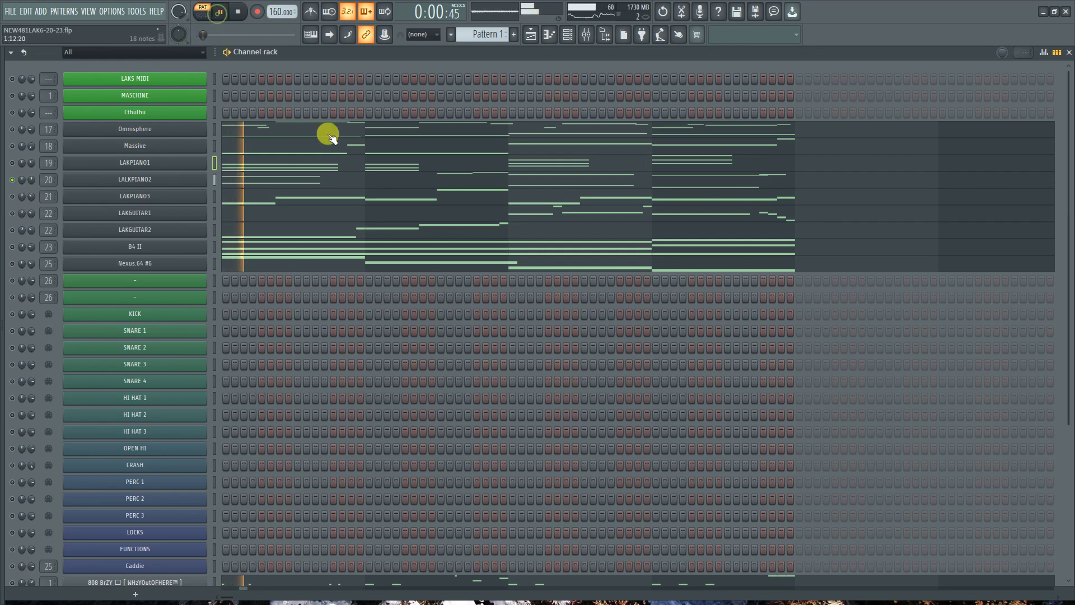
right_click(185, 180)
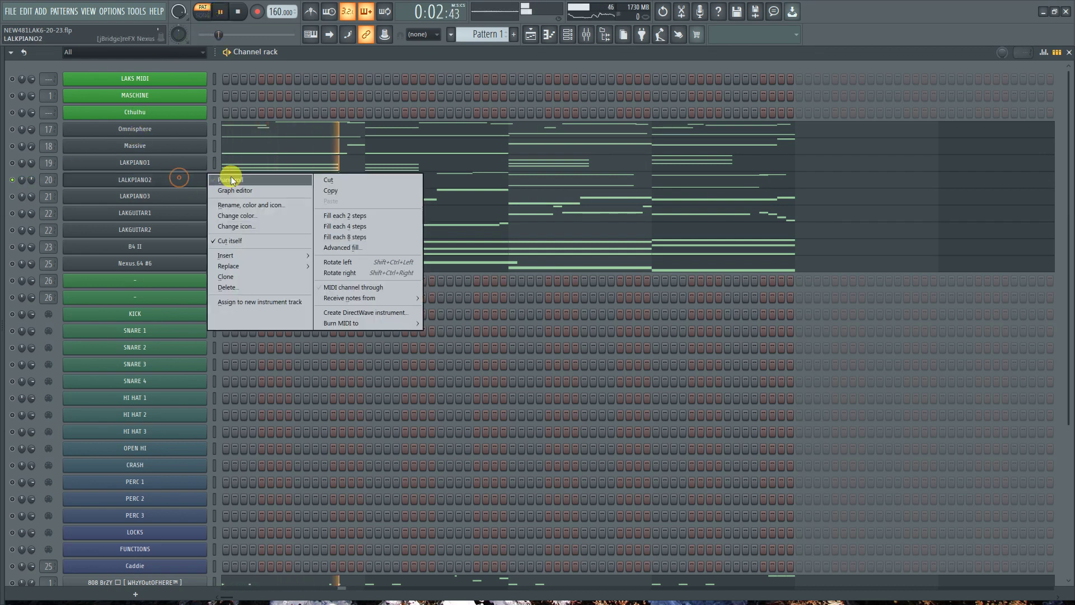
left_click(235, 184)
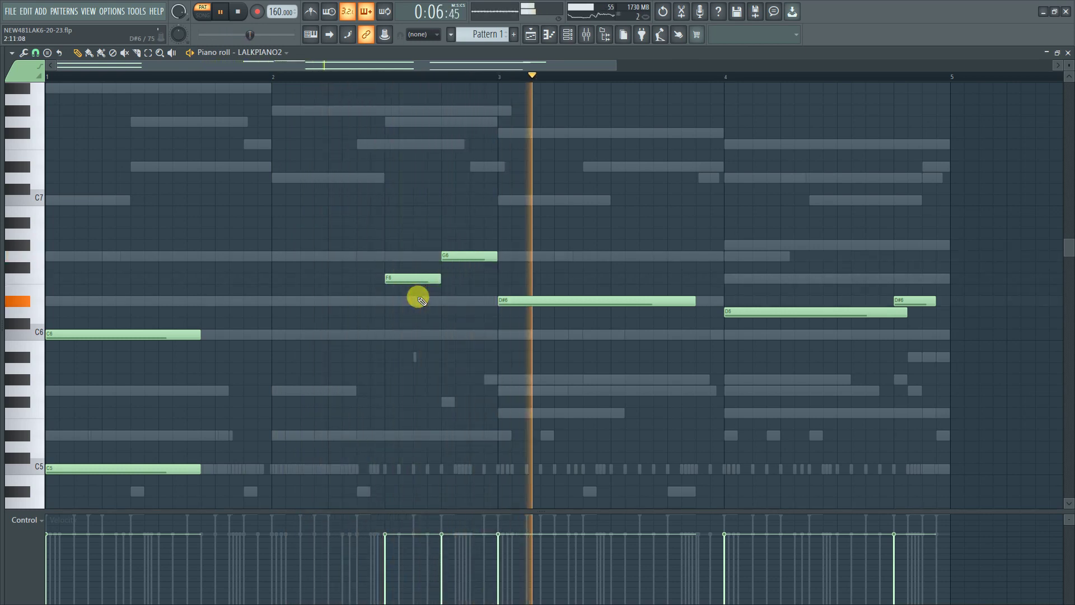
key("space")
Select all LALKPIANO2 notes and try them one and two octaves lower, playing back each version
key("ctrl+a")
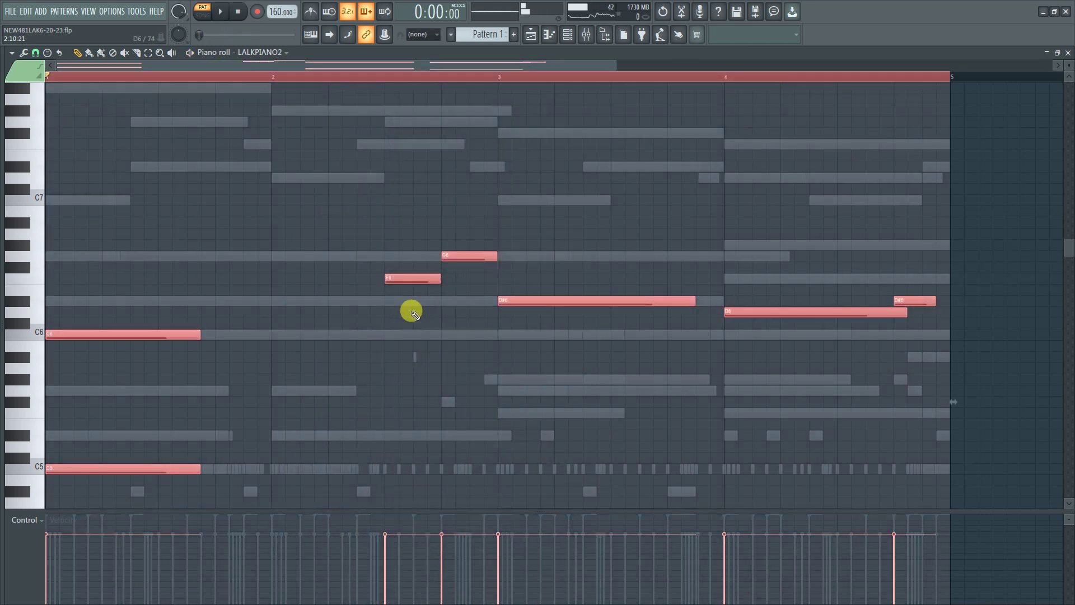
key("ctrl+Down")
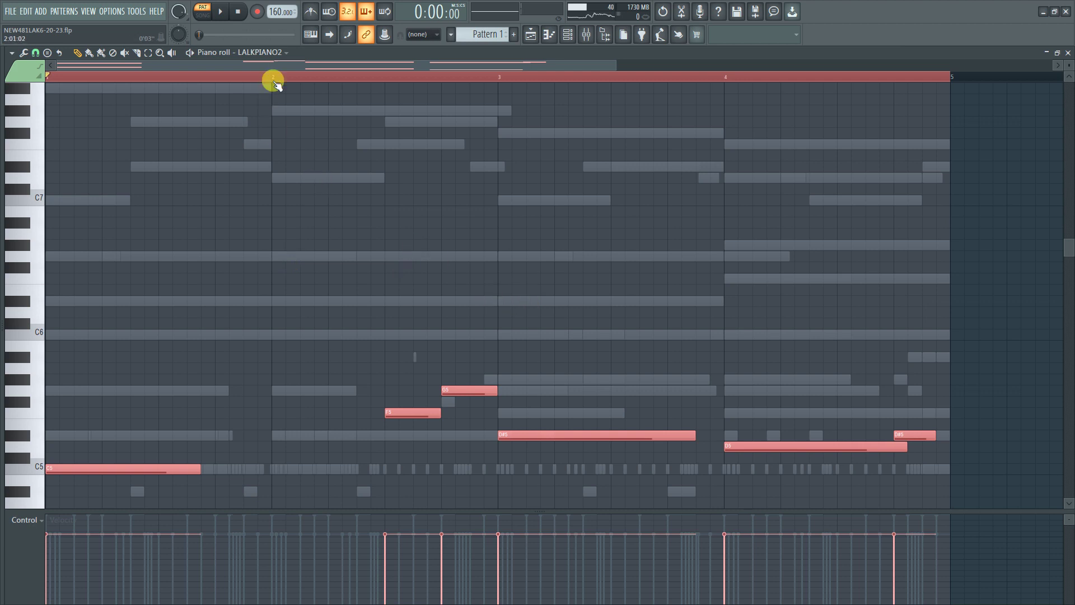
left_click(213, 16)
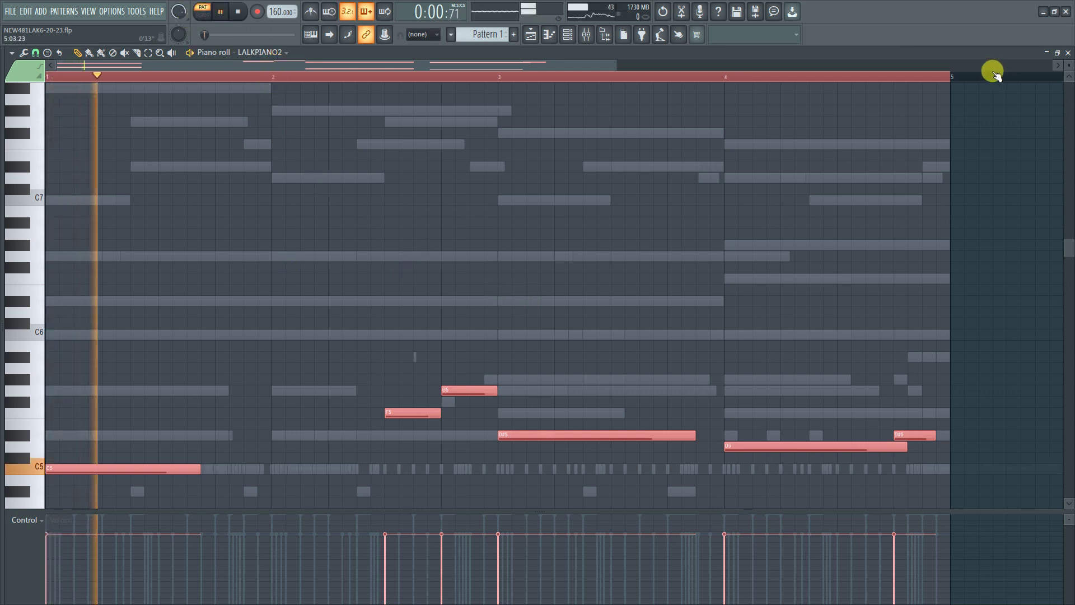
key("space")
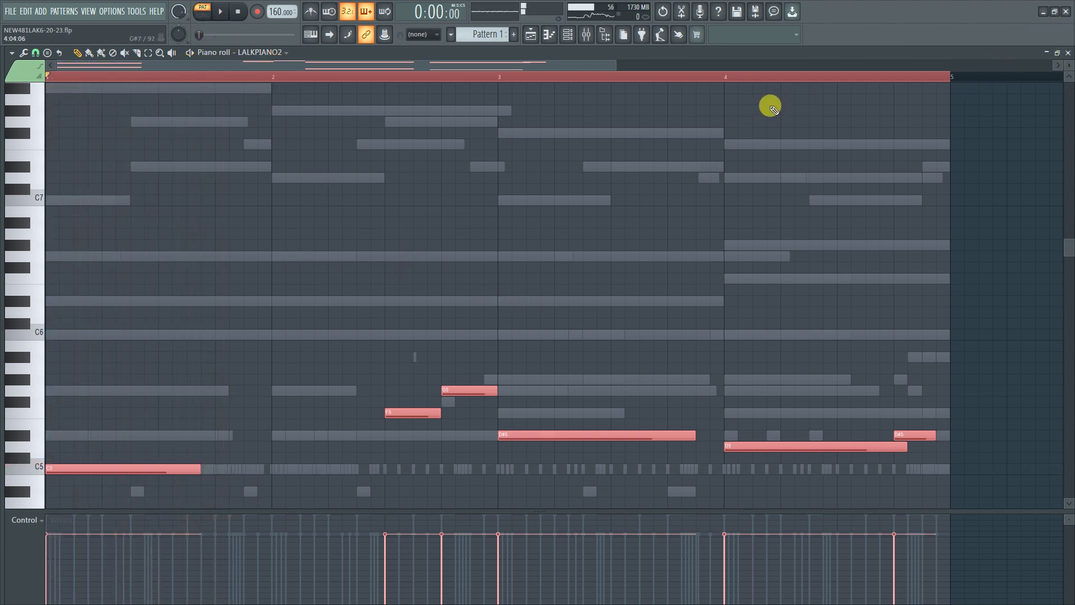
key("space")
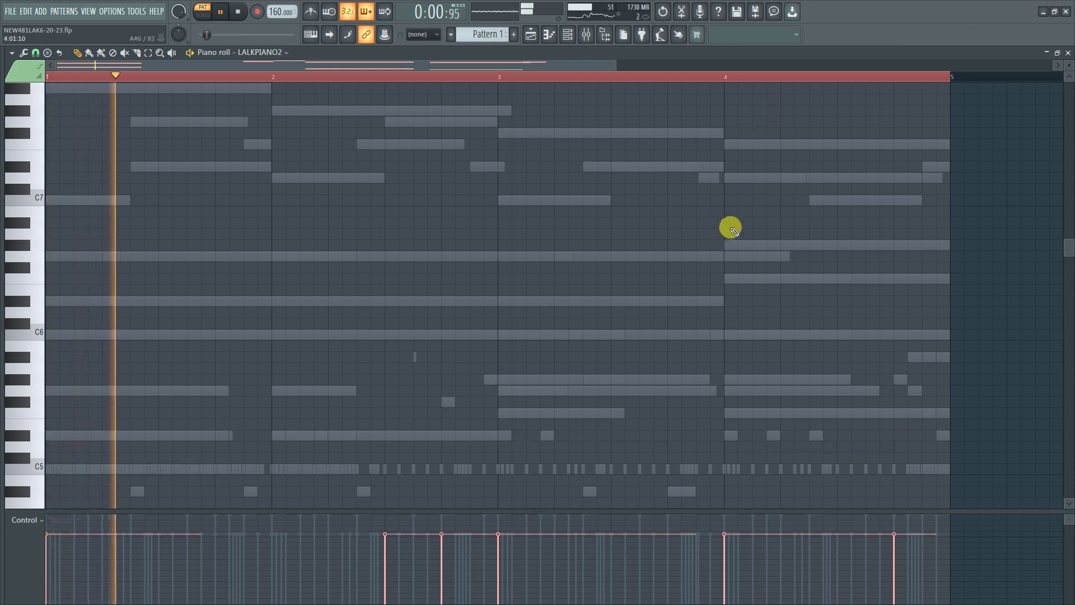
key("space")
key("space")
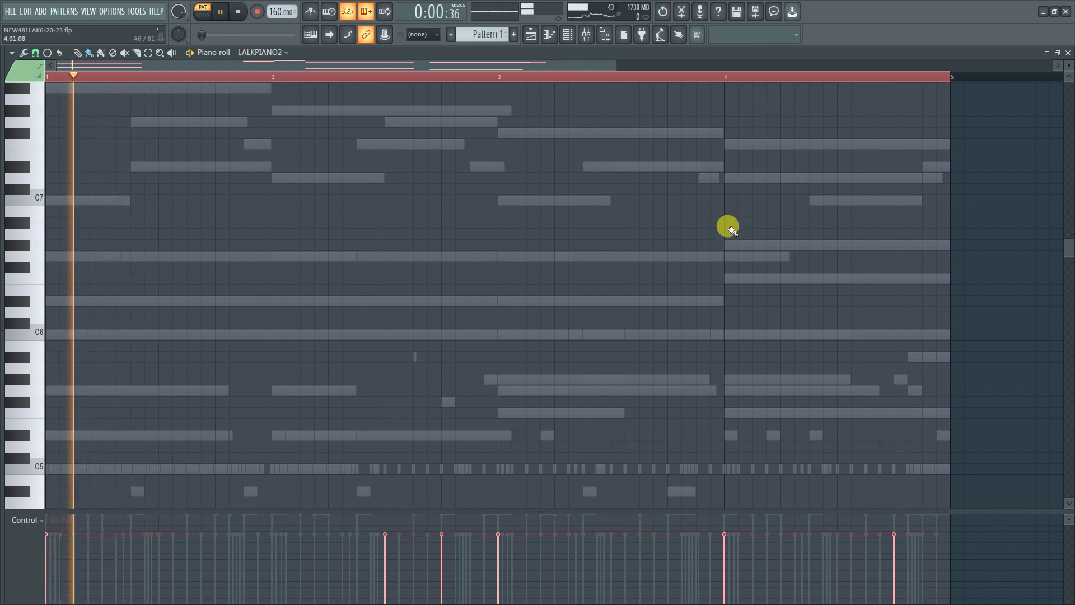
key("space")
Transpose the selected LALKPIANO2 notes up two octaves and play them back
key("ctrl+Up")
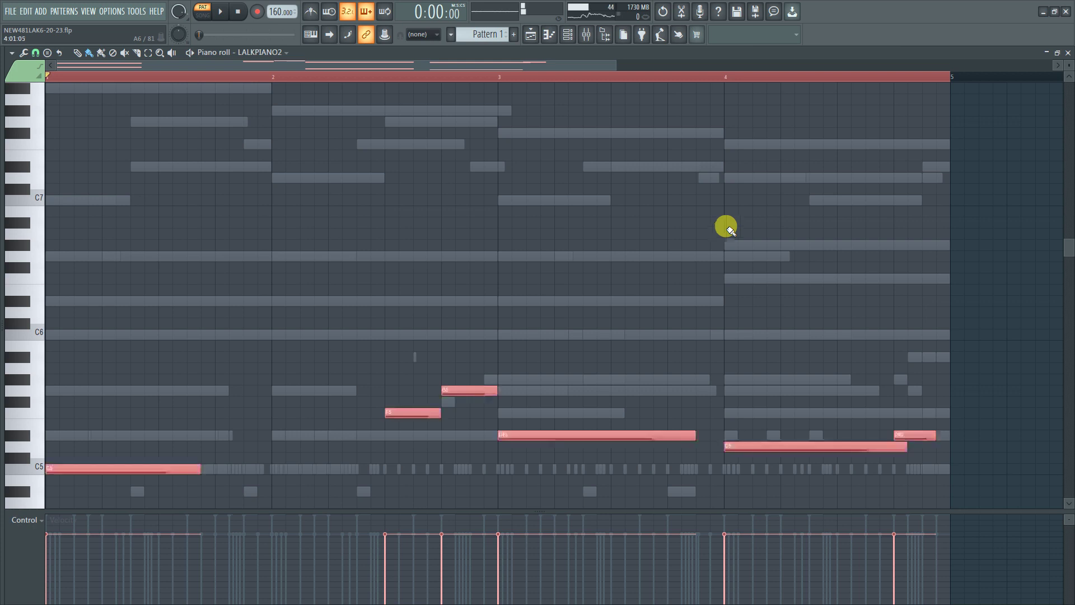
key("ctrl+Up")
key("space")
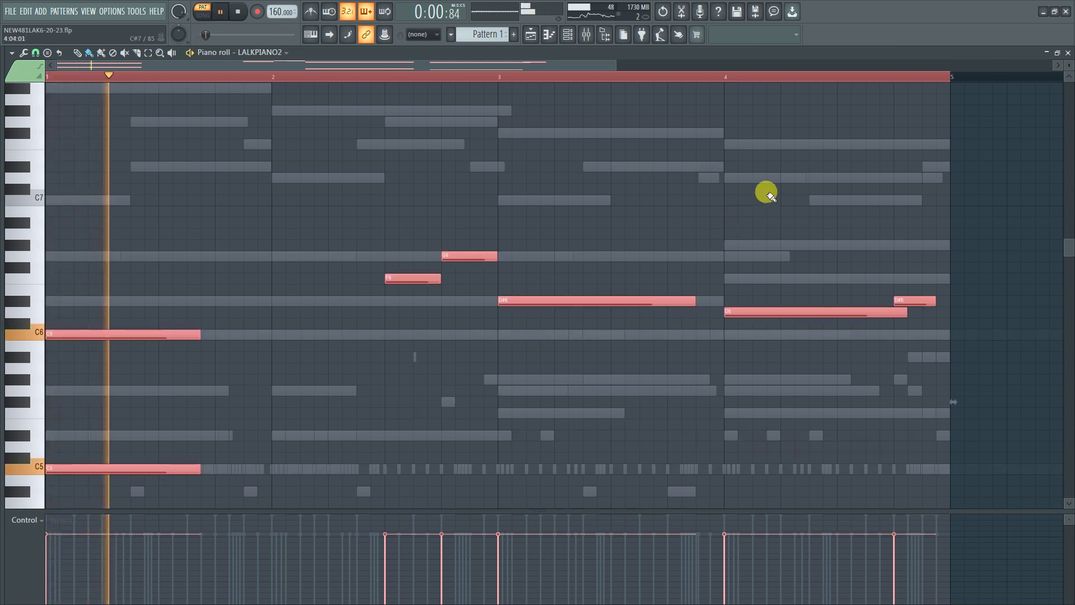
Stop playback, transpose the selected LALKPIANO2 notes down one octave, and return to the Channel rack
key("space")
key("ctrl+Down")
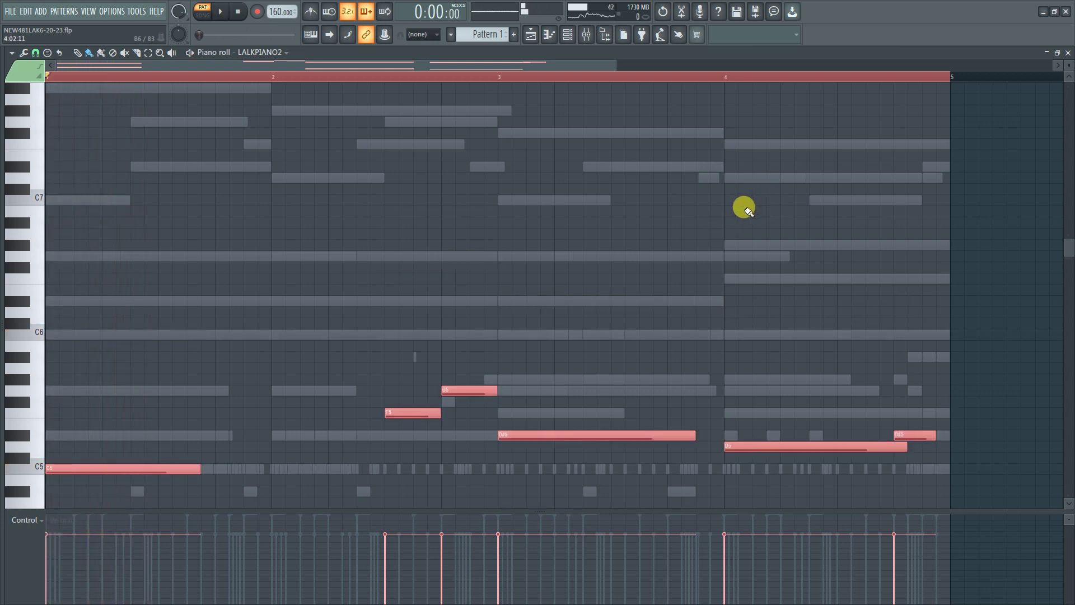
left_click(1068, 53)
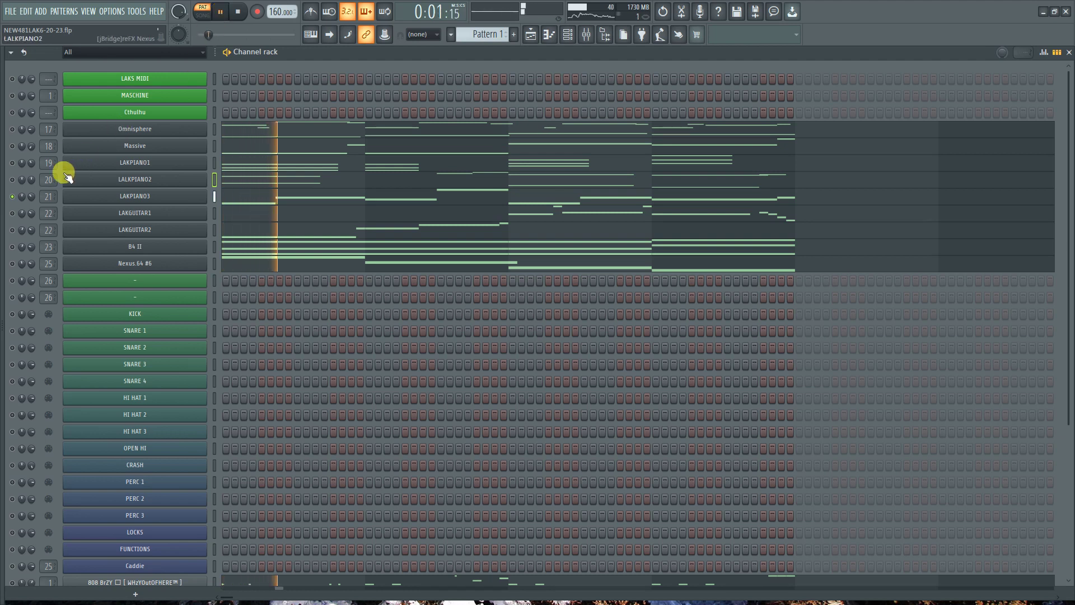
Unmute LAKPIANO1 to hear it together with LAKPIANO3 and Massive, and stop the pattern
left_click(12, 163)
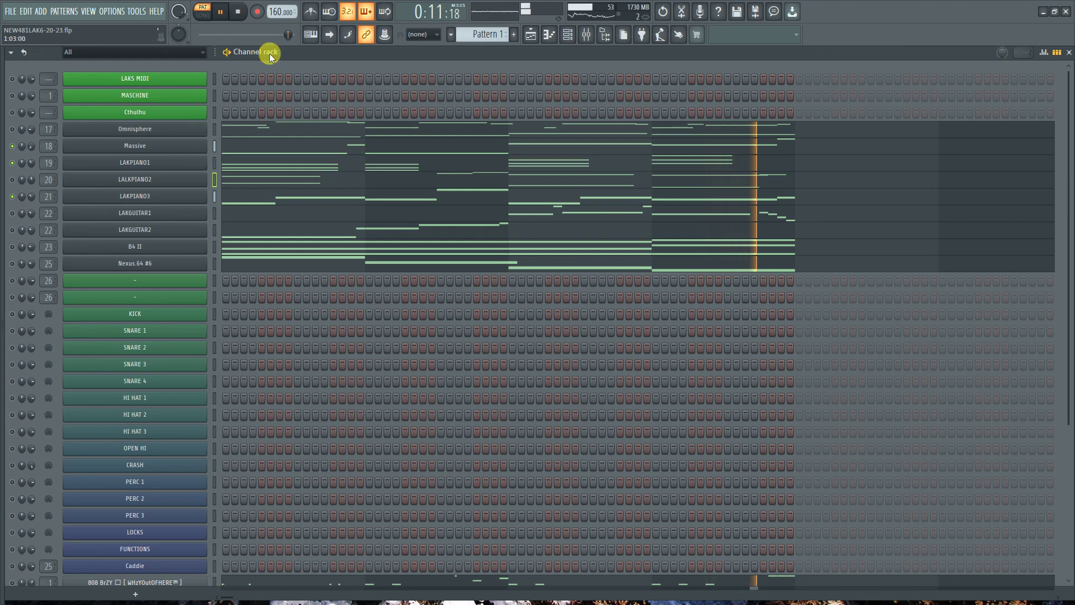
left_click(237, 13)
left_click(236, 15)
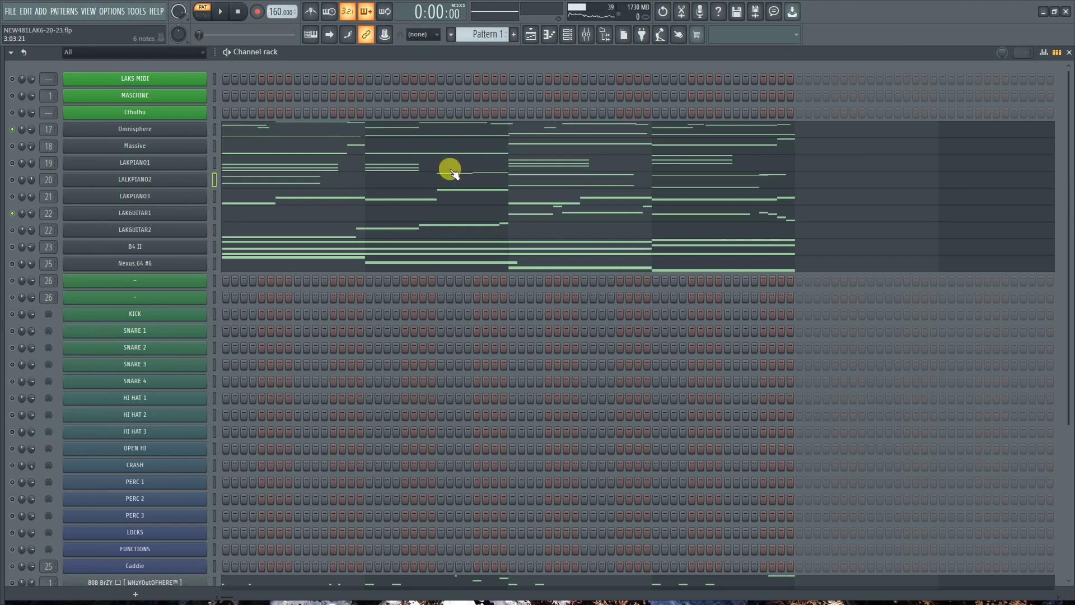
Listen to the Omnisphere and LAKGUITAR1 channels together, stop playback, and take a brief look at the mixer
left_click(226, 12)
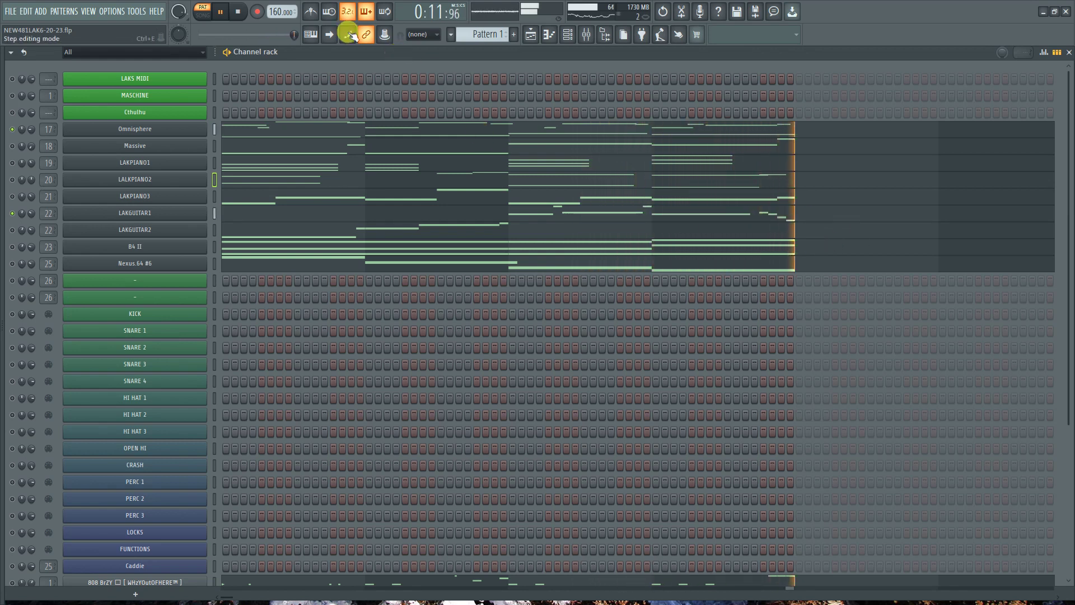
left_click(238, 11)
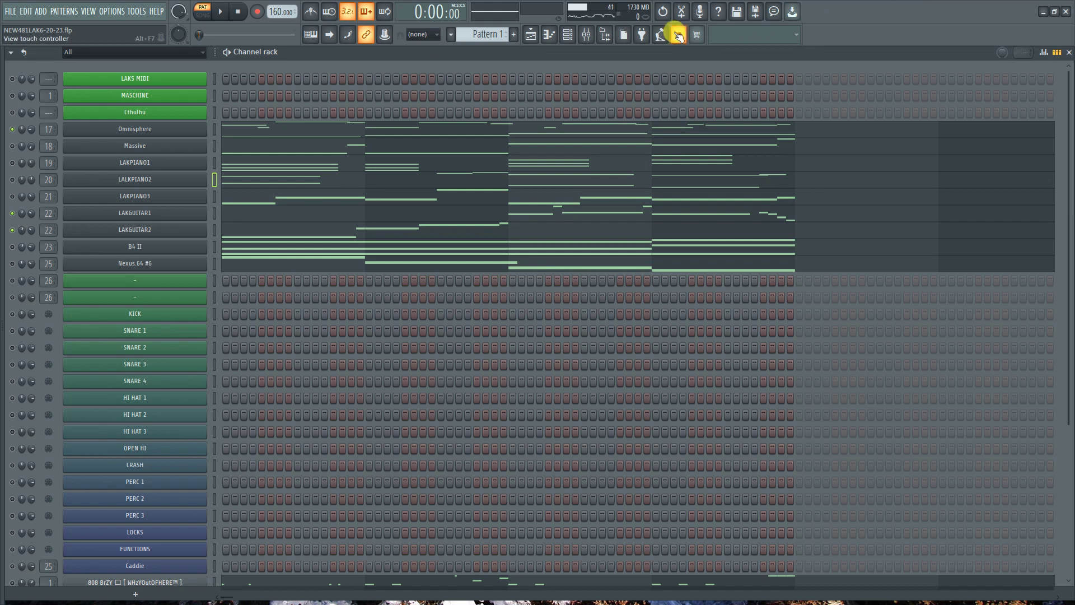
left_click(588, 37)
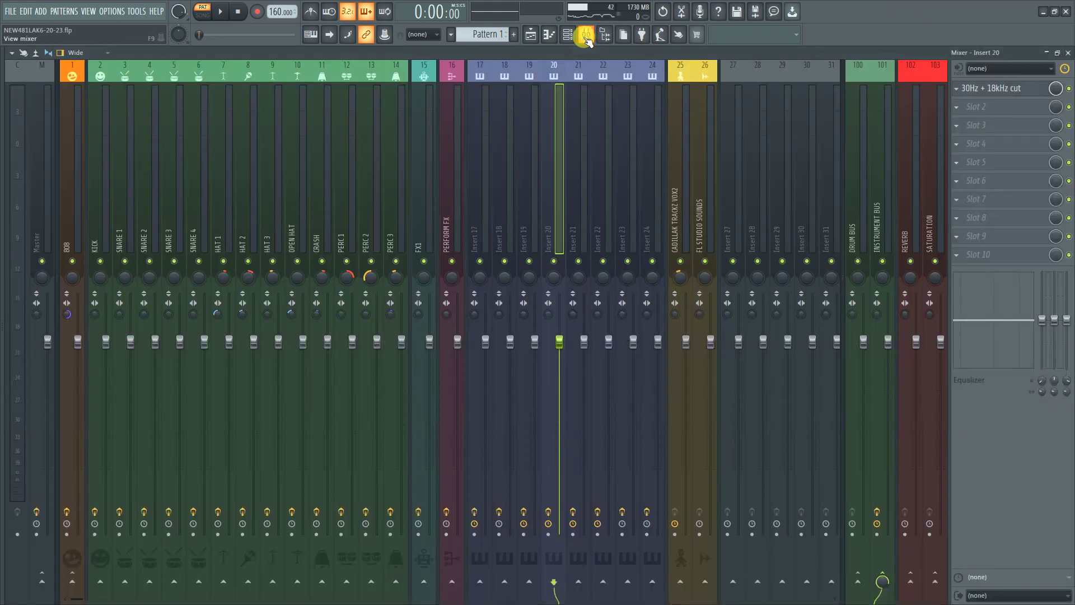
left_click(587, 37)
Rename the upper guitar channel, LAKGUITAR1, as LAKGUITAR2
right_click(154, 214)
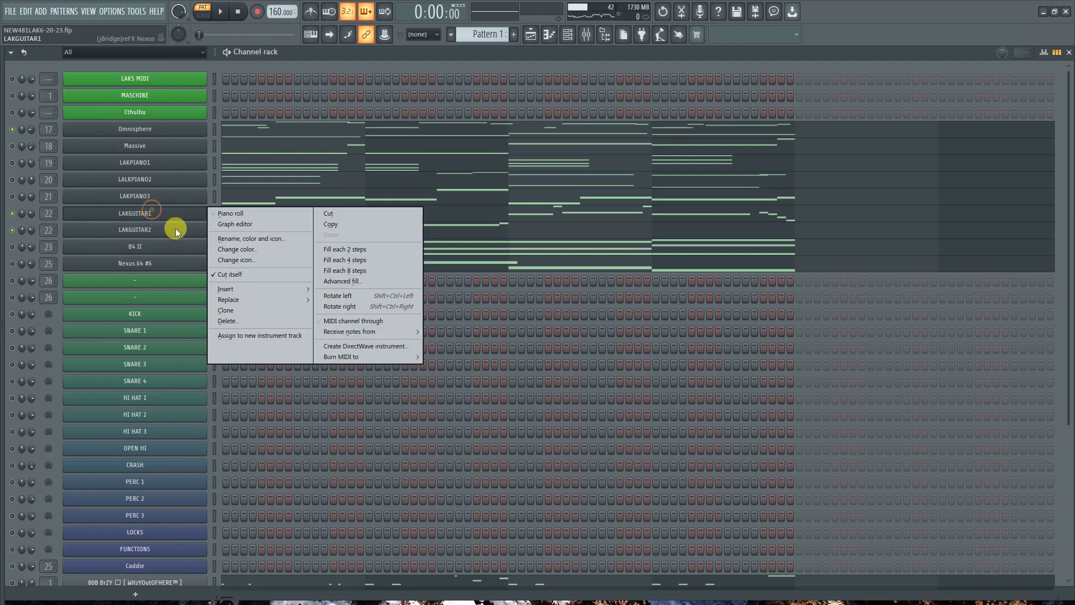
left_click(213, 242)
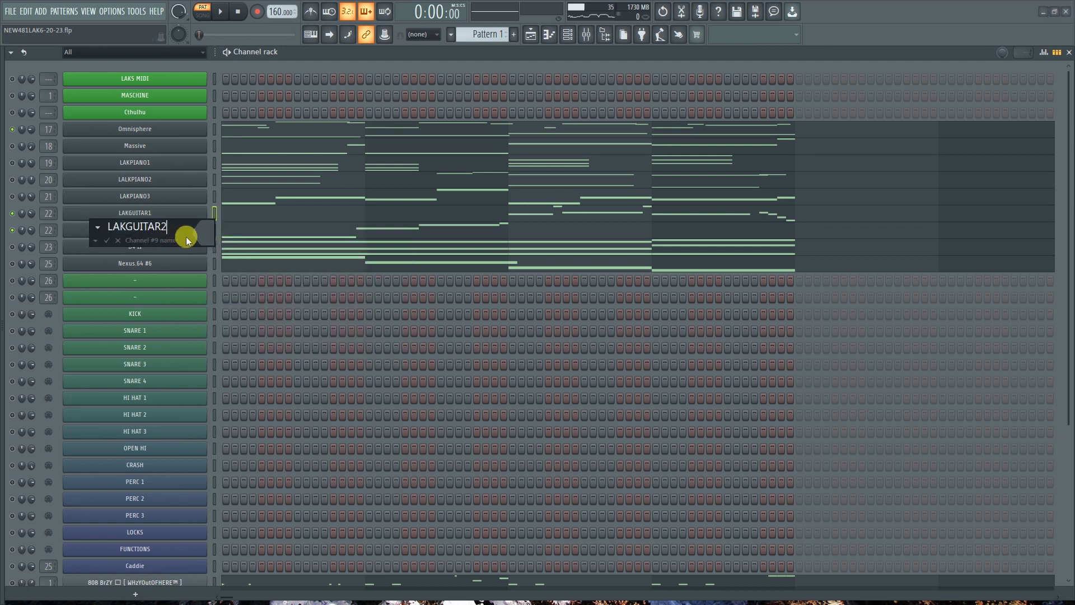
key("Return")
Rename the lower guitar channel, just above B4 II, as LAKGUITAR1
left_click(169, 232)
left_click(161, 230)
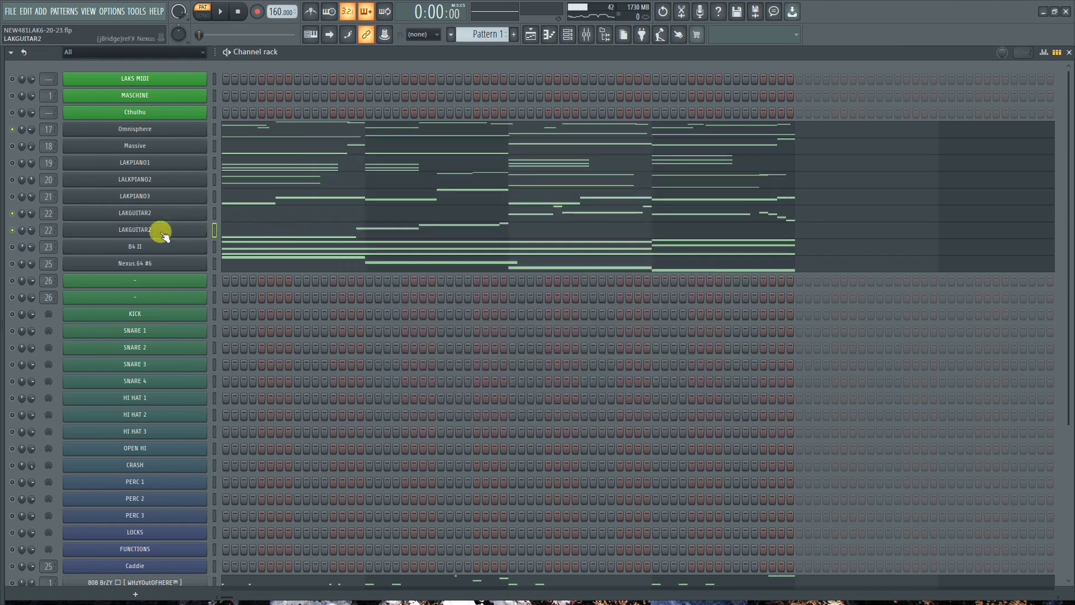
right_click(147, 231)
left_click(219, 255)
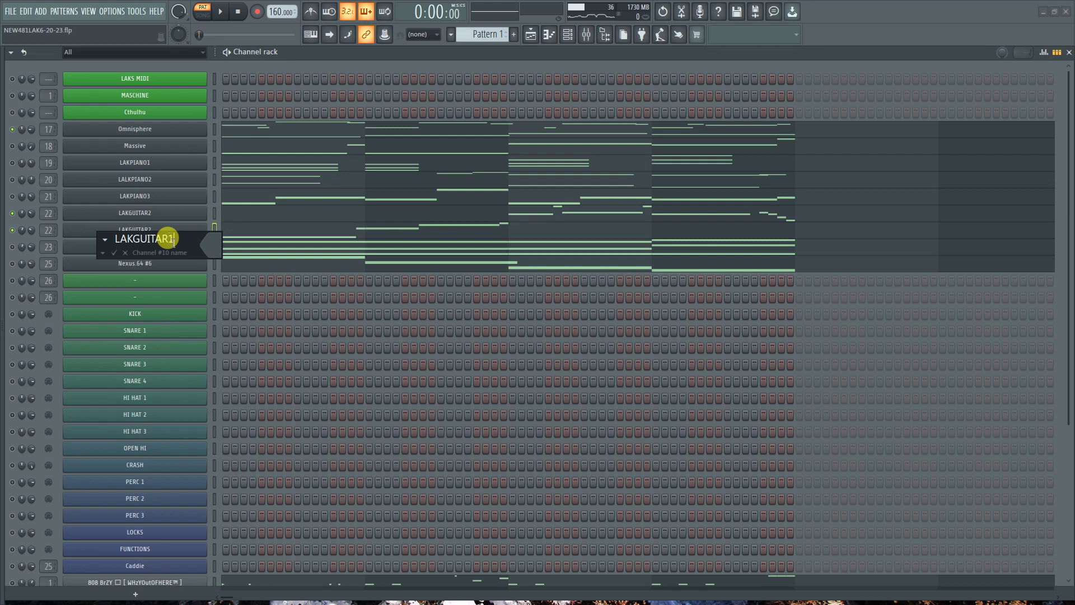
type("LAKGUITAR1")
key("Return")
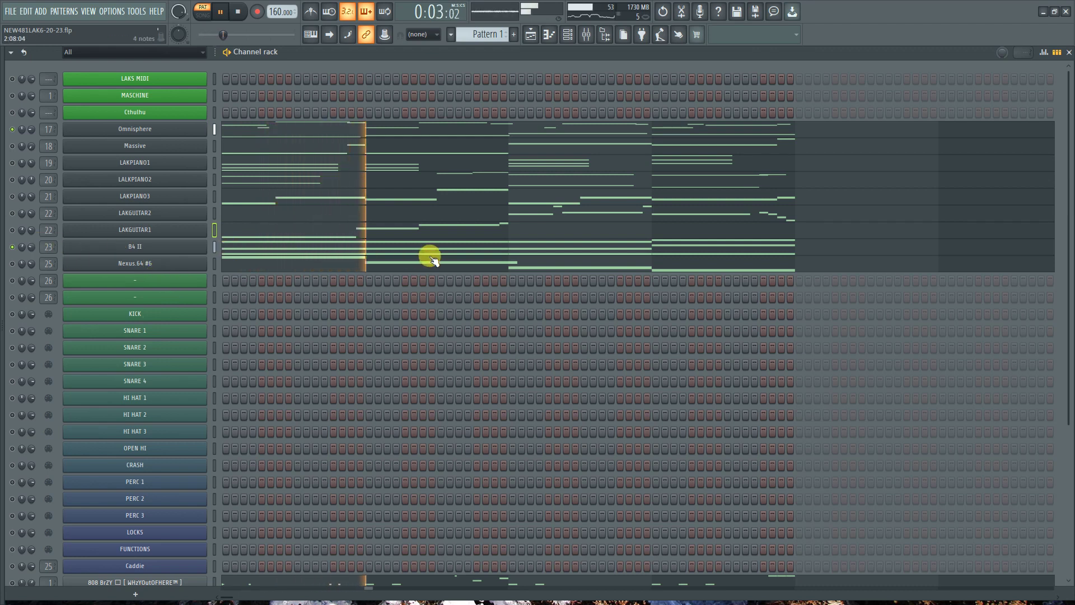
Audition the Omnisphere channel together with Nexus.64 #6 after stopping the B4 II playback
key("space")
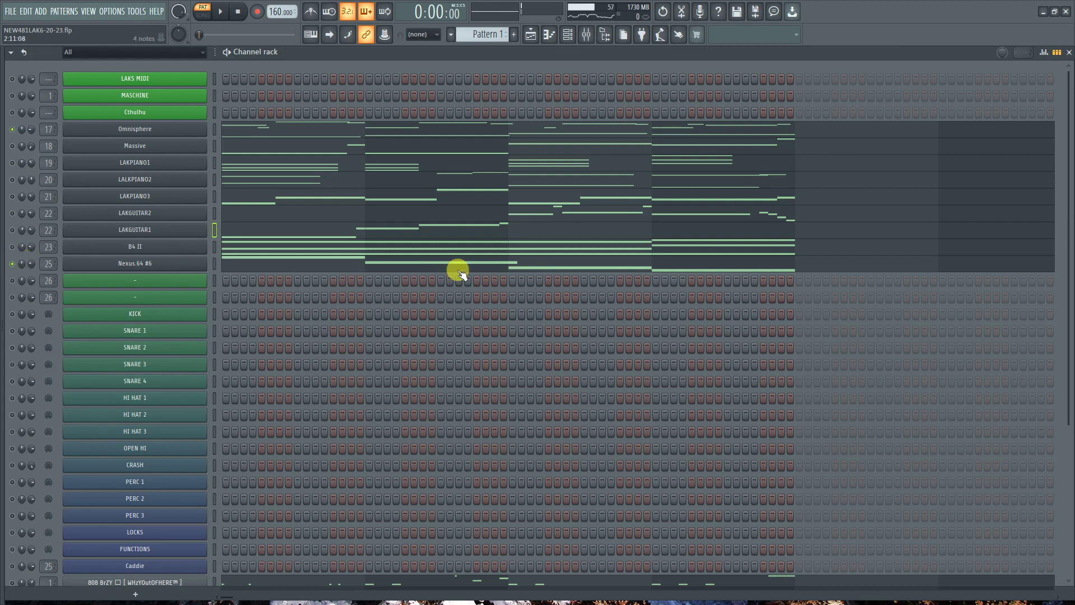
key("space")
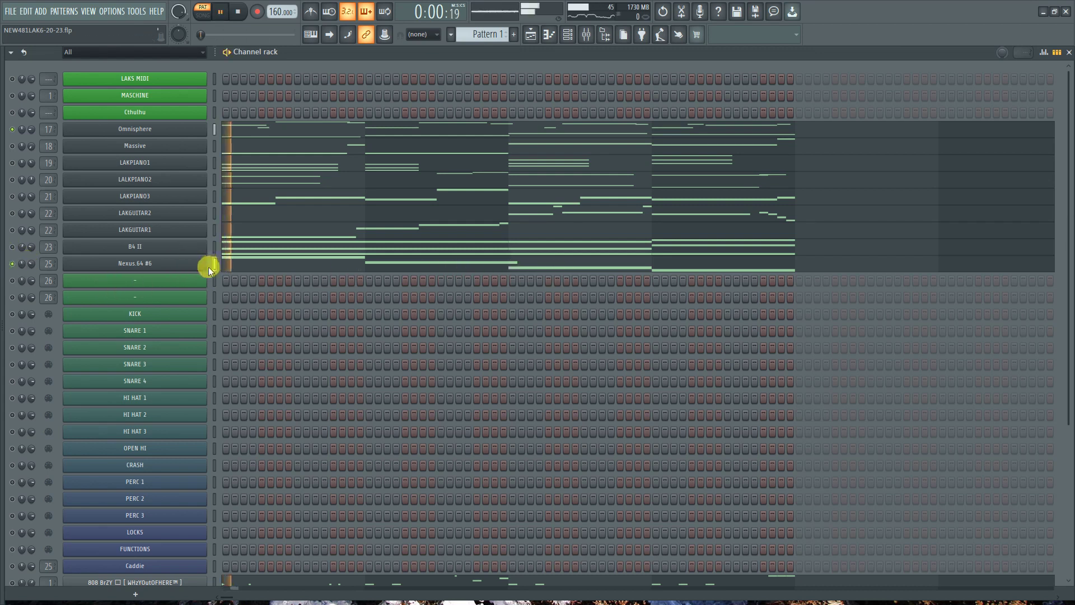
key("space")
key("space")
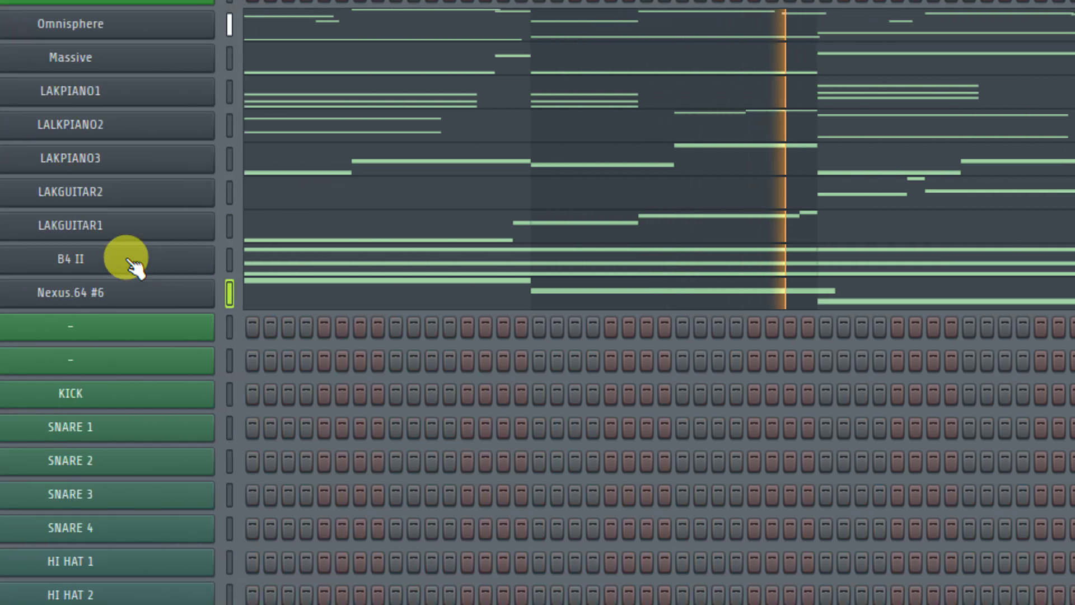
Place short high notes in bars 3 and 4 of the LAKGUITAR1 Piano roll, and clear the steps on the two "-" channels
left_click(446, 217)
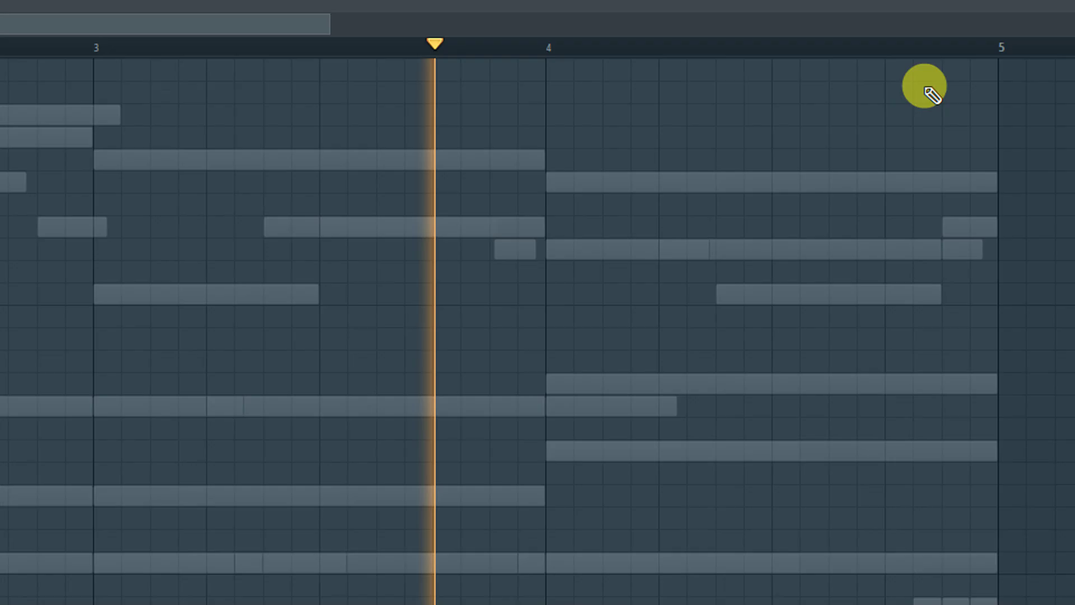
left_click(687, 204)
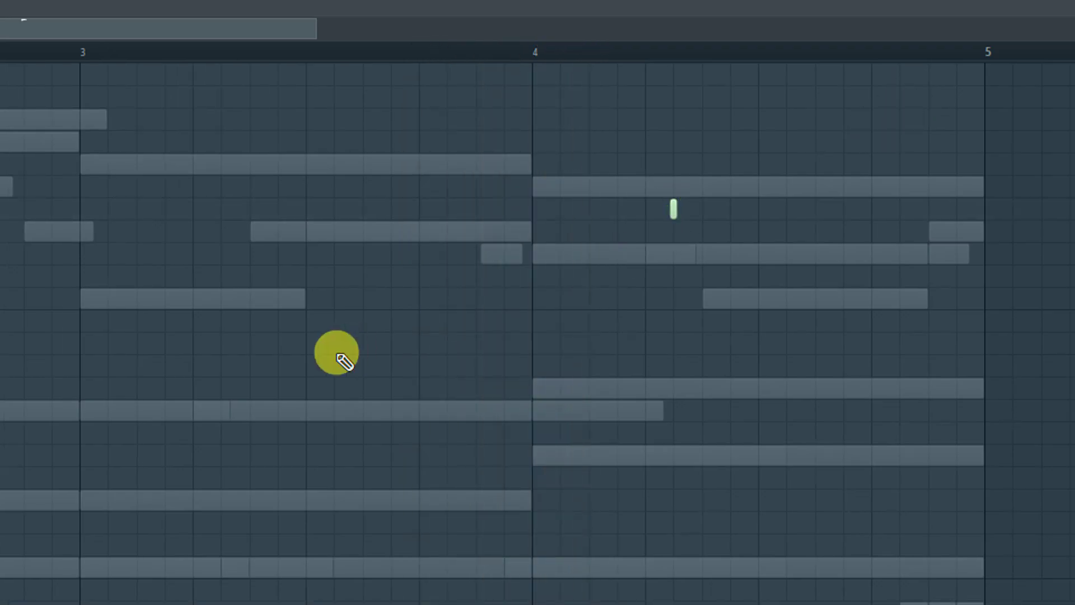
left_click(164, 187)
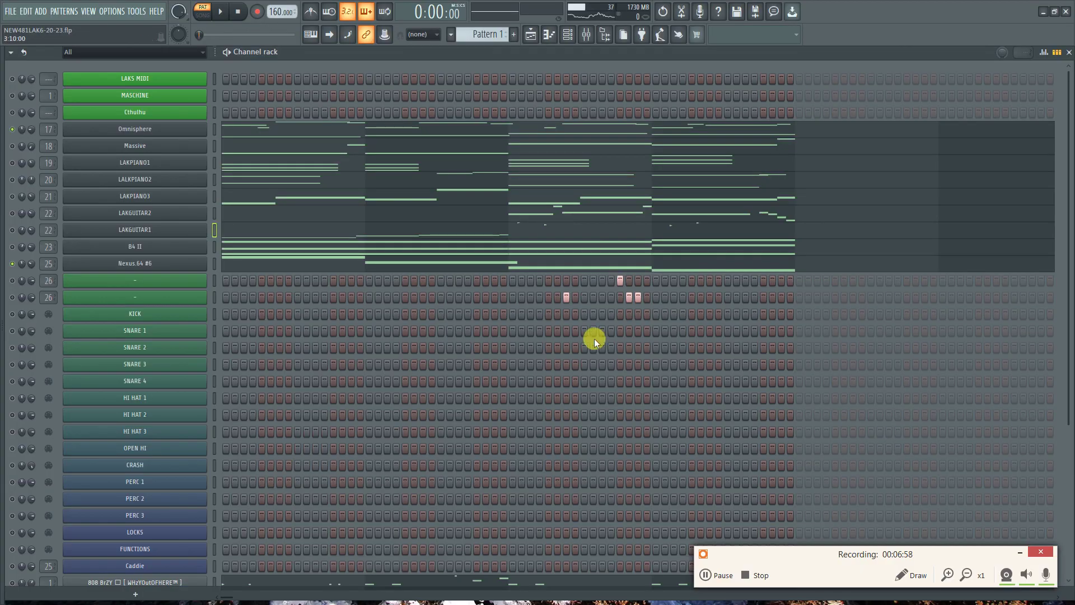
left_click_drag(638, 301, 588, 300)
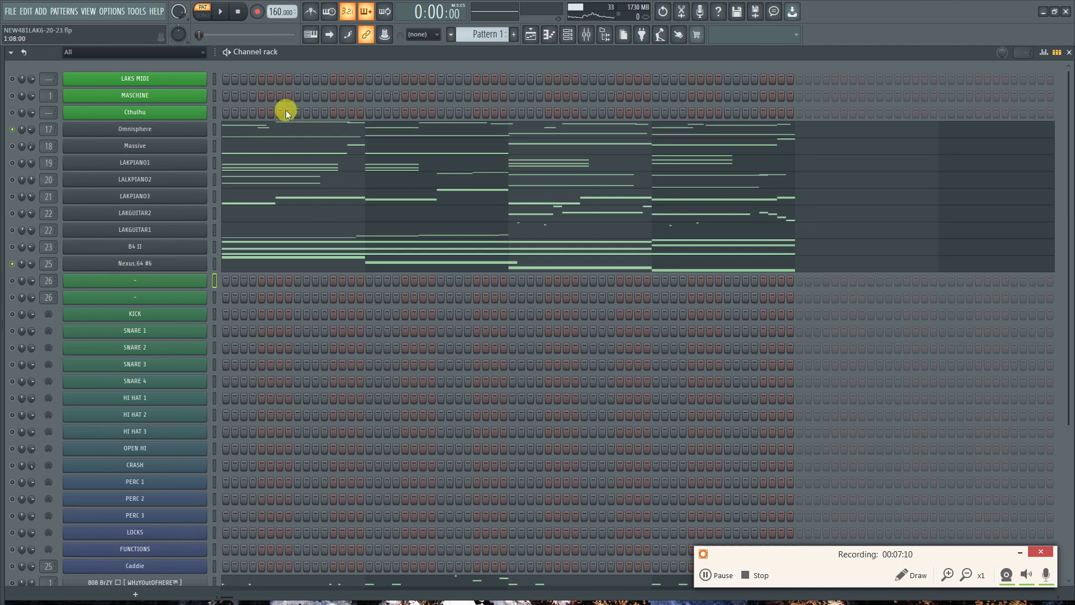
Mute Omnisphere, play Nexus.64 #6 on its own while raising its channel volume, and stop the pattern
left_click(220, 11)
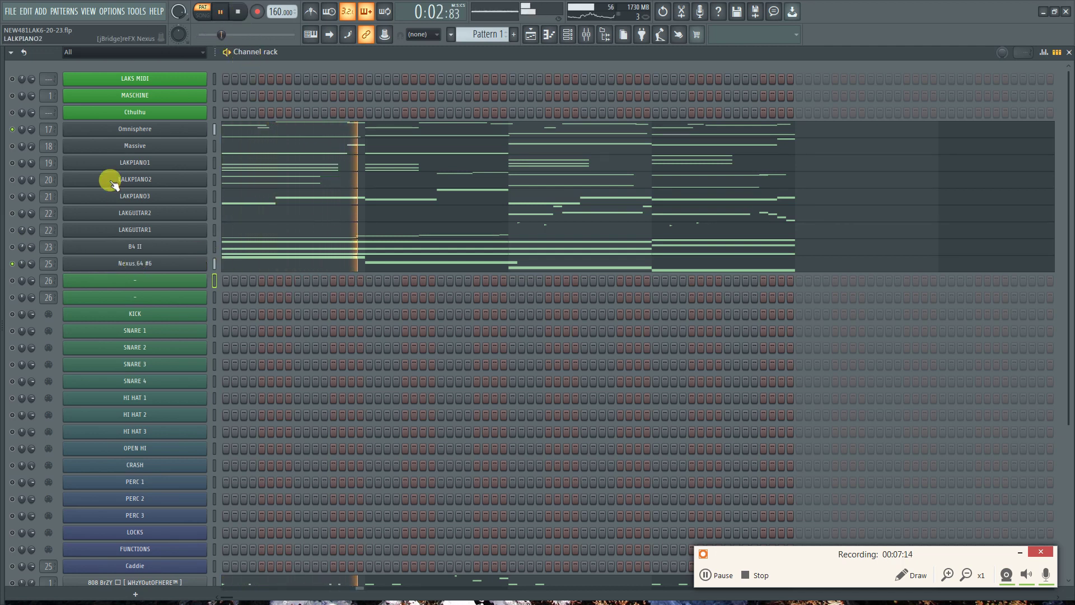
left_click(11, 129)
key("space")
key("space")
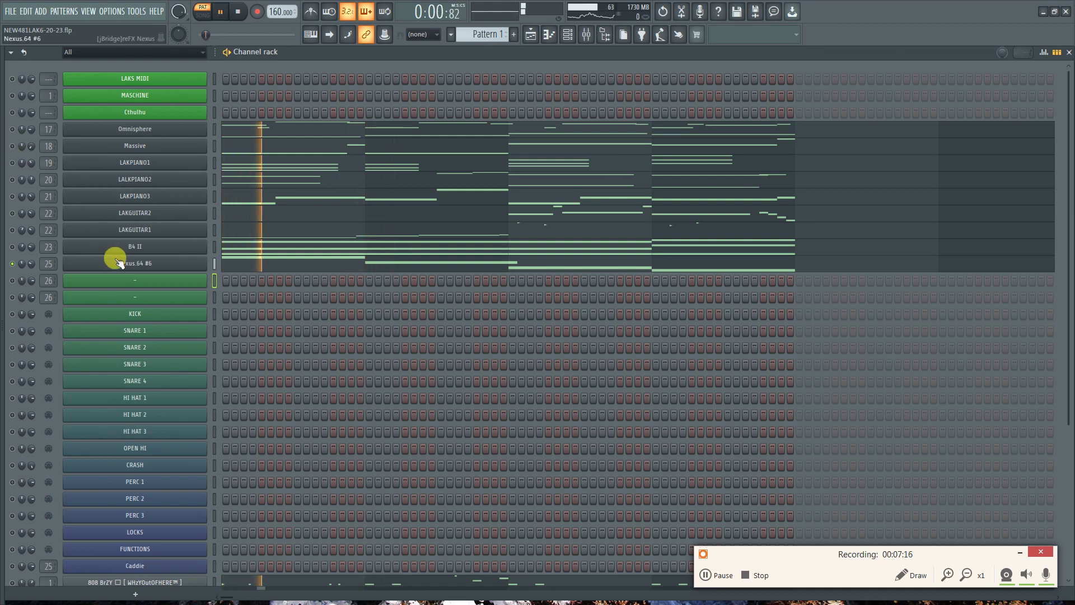
left_click_drag(31, 264, 30, 249)
key("space")
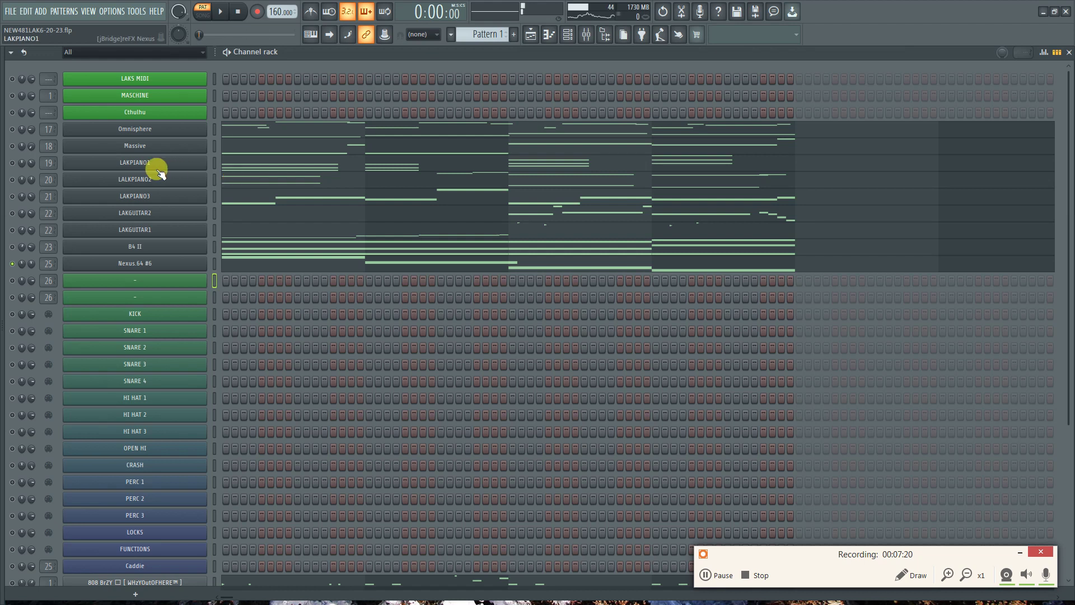
Compare the Nexus presets of LAKPIANO1 and LALKPIANO2, and examine the LALKPIANO2 notes in the Piano roll
left_click(178, 165)
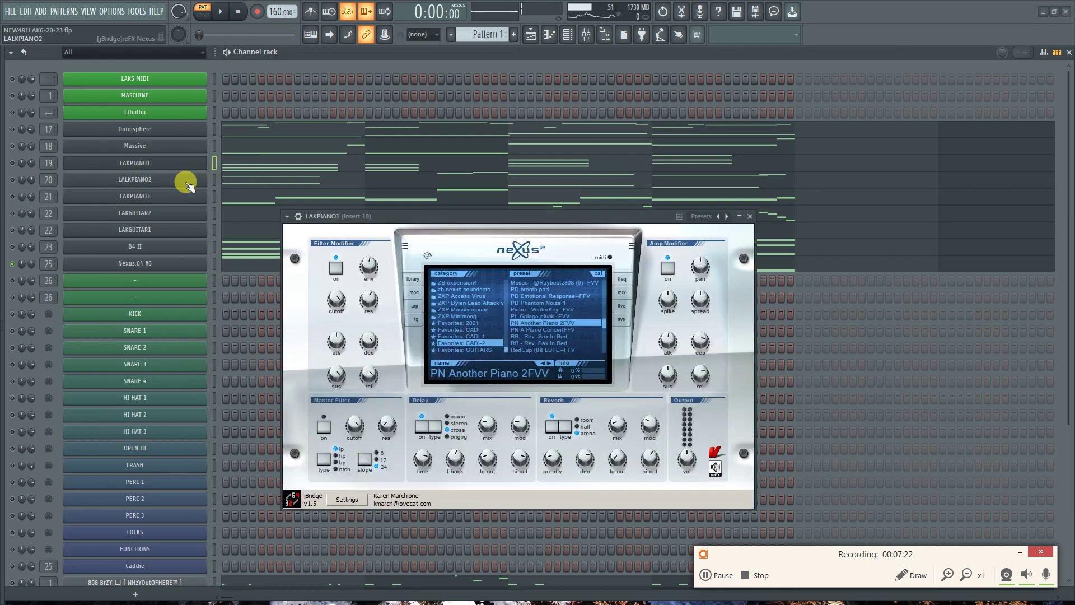
left_click(189, 181)
right_click(189, 182)
left_click(240, 178)
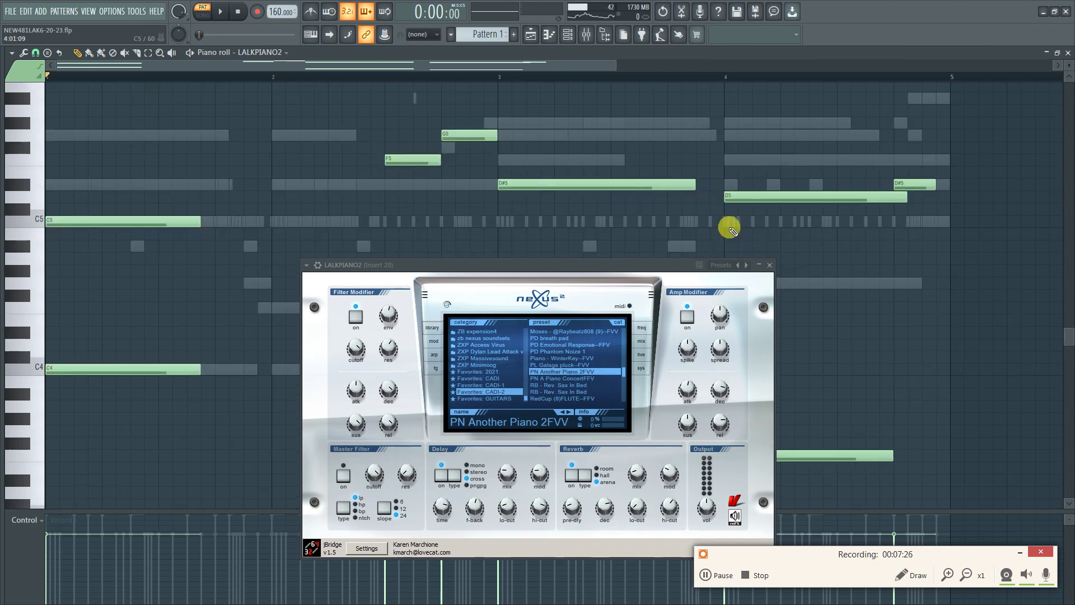
left_click(770, 265)
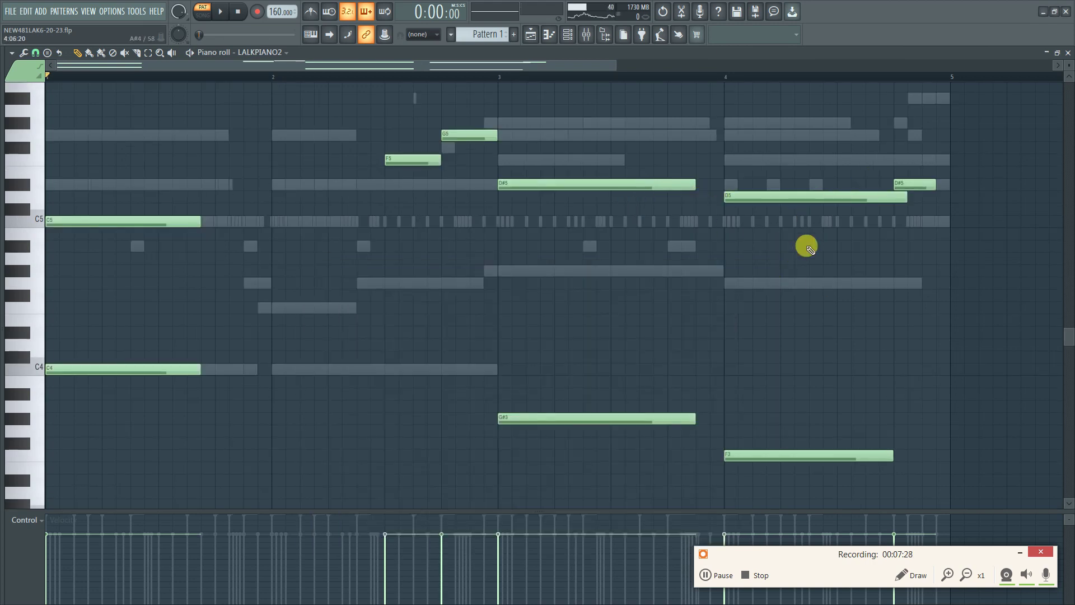
left_click(1068, 53)
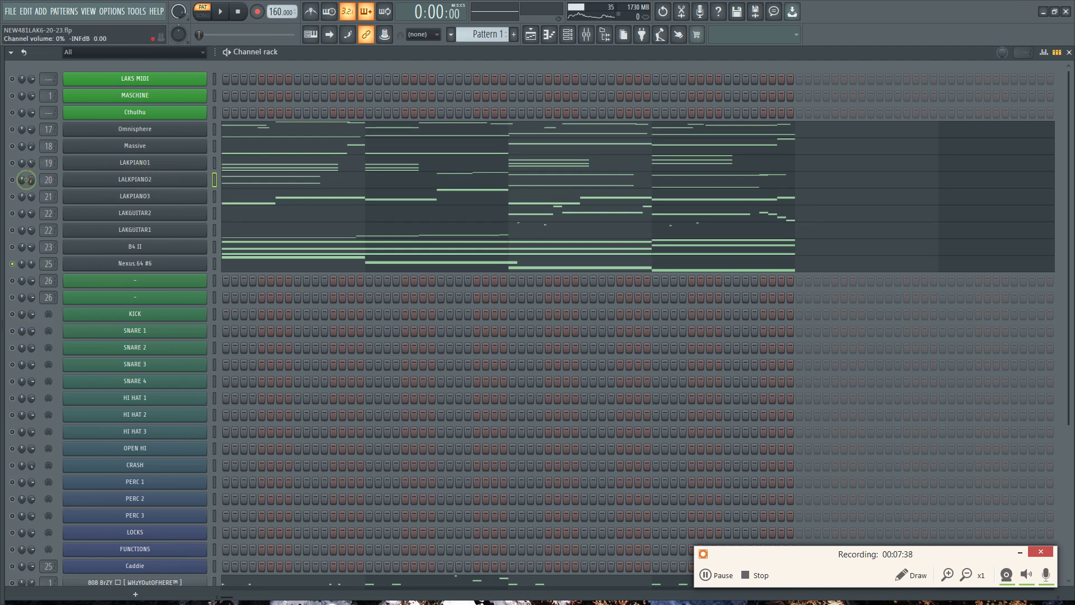
Unmute the LALKPIANO2 channel and all the other channels in the Channel rack
left_click(12, 180)
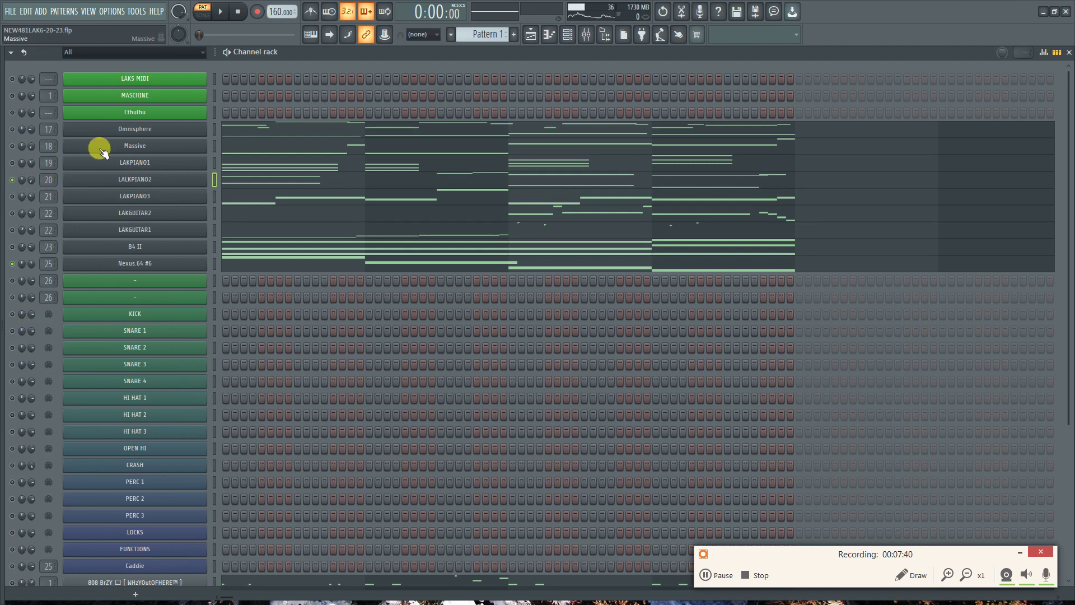
right_click(13, 180)
left_click(19, 184)
right_click(13, 180)
left_click(23, 185)
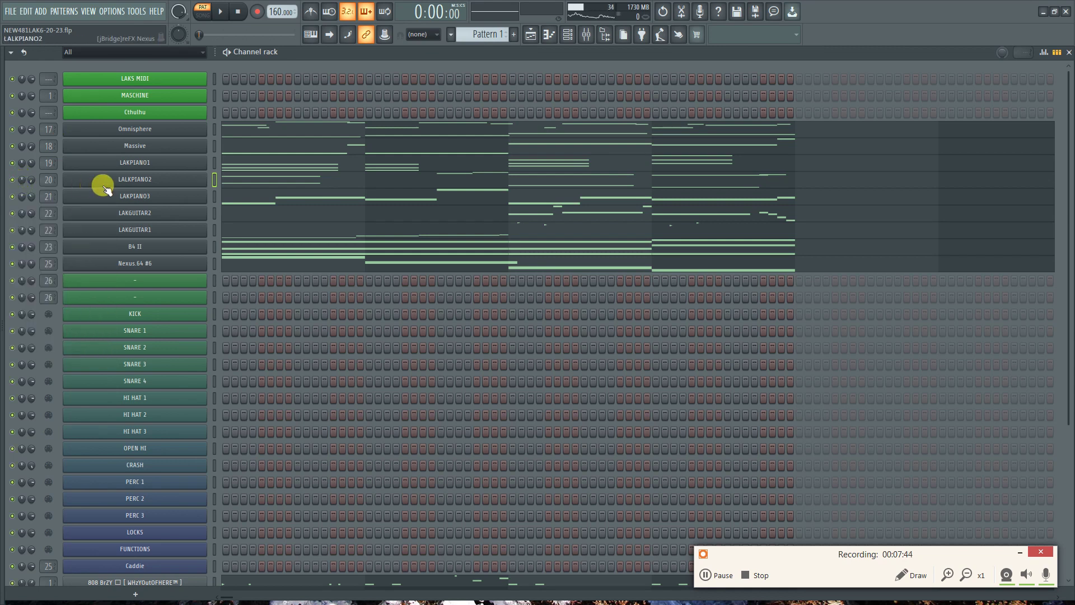
Rename the Nexus.64 #6 channel as LAKPIANO2
right_click(154, 264)
left_click(250, 280)
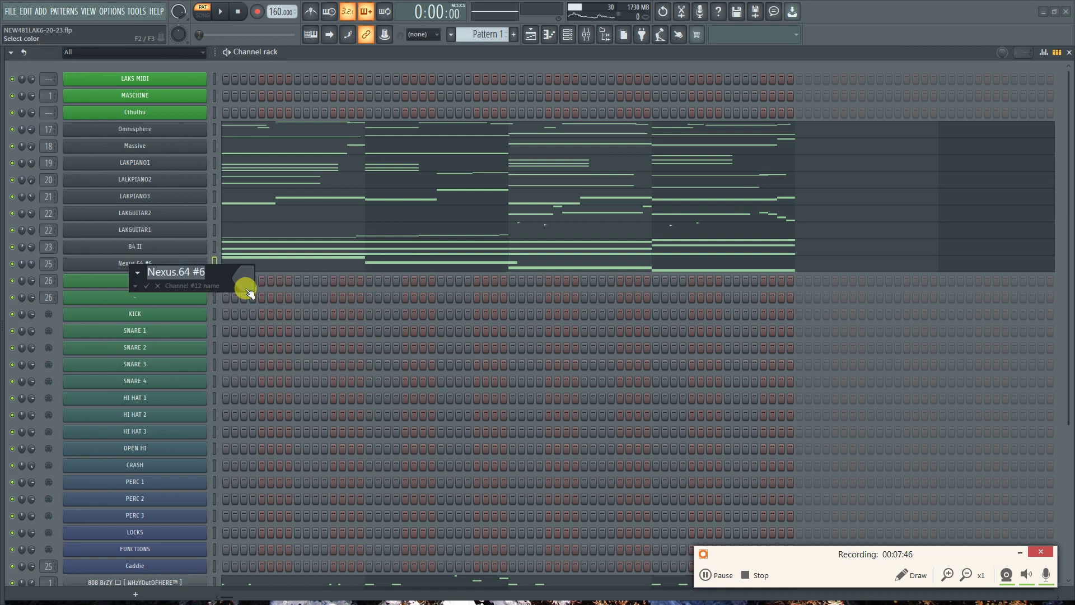
type("LA")
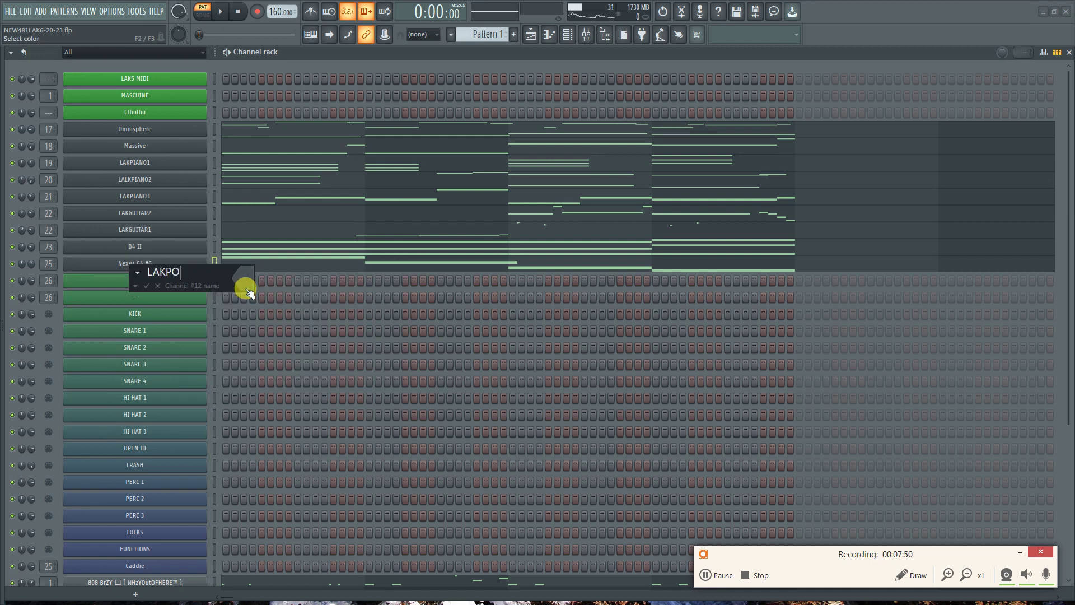
type("KPIANO2")
key("Return")
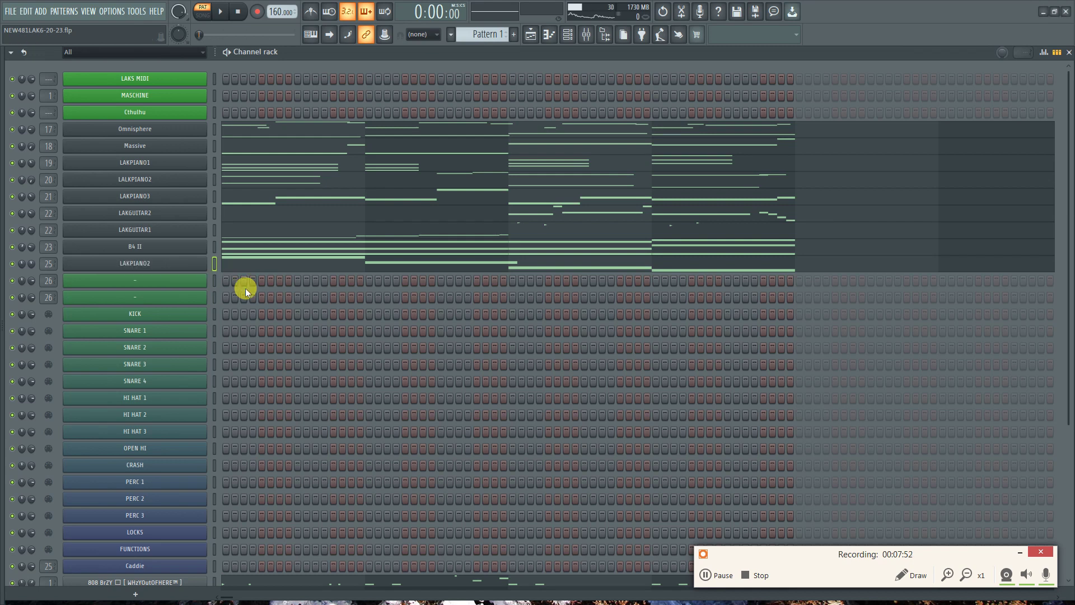
Move the LAKPIANO2 channel directly below LAKPIANO1 and mute the LALKPIANO2 channel
left_click_drag(198, 272, 184, 181)
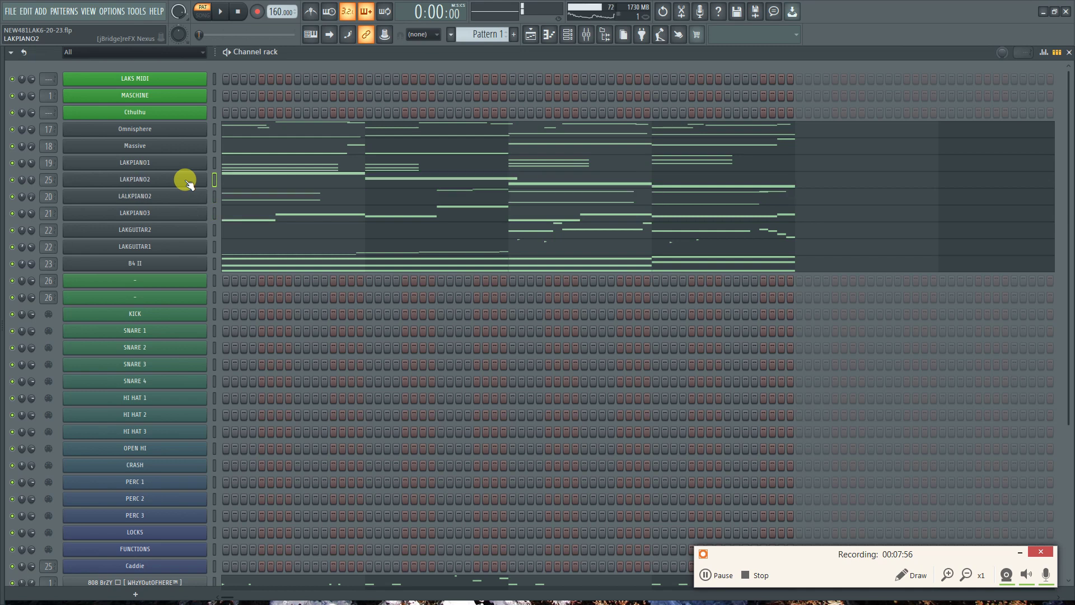
left_click(12, 197)
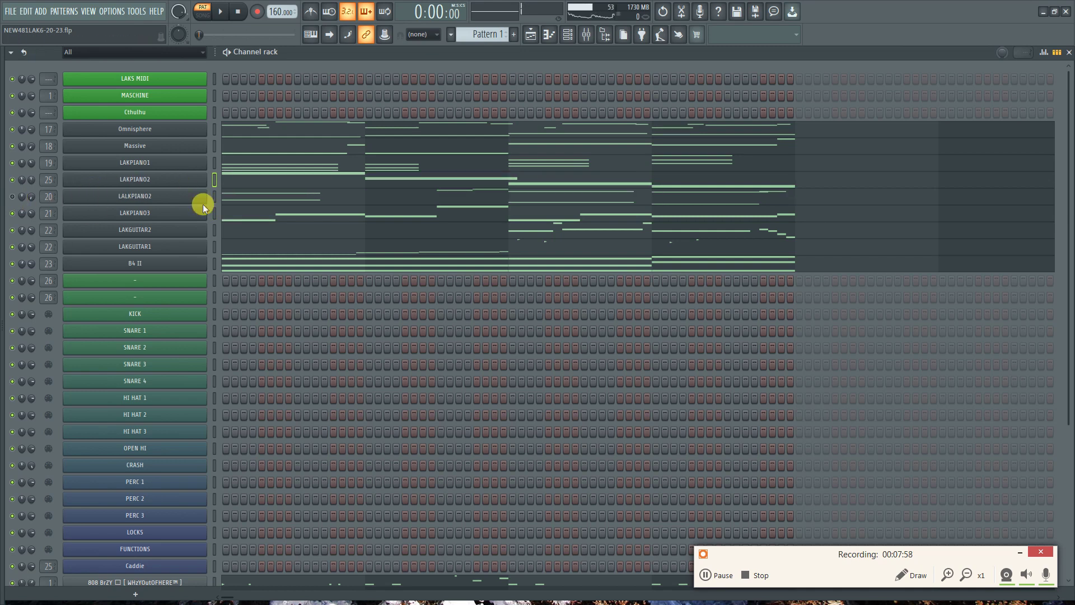
scroll(238, 255, "down", 5)
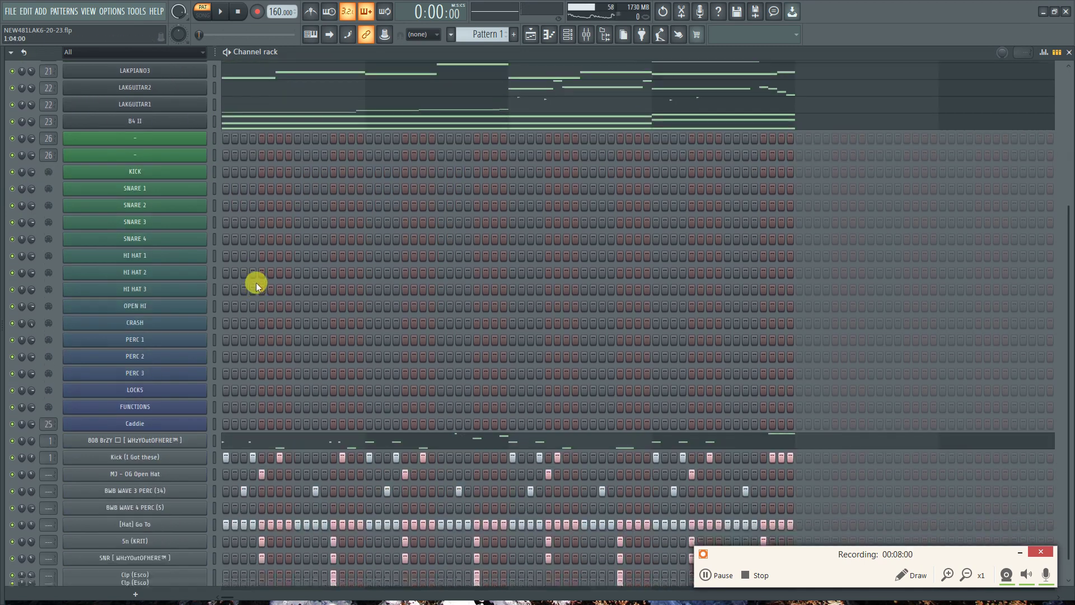
scroll(257, 267, "up", 2)
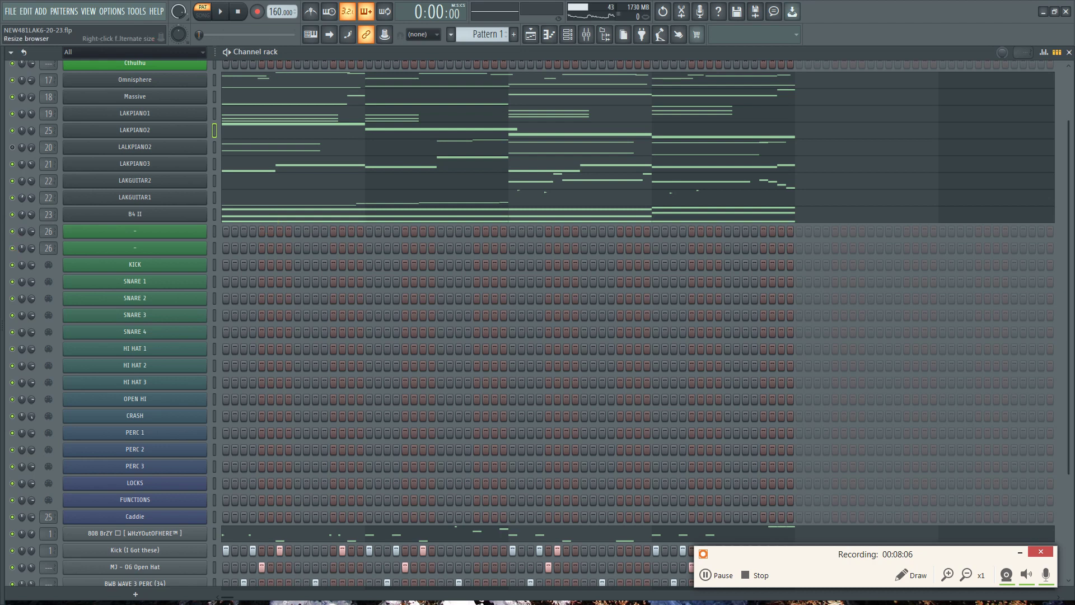
Look over the drum channels in the Channel rack, the mixer tracks and the Playlist, and return to the Channel rack
scroll(293, 436, "down", 6)
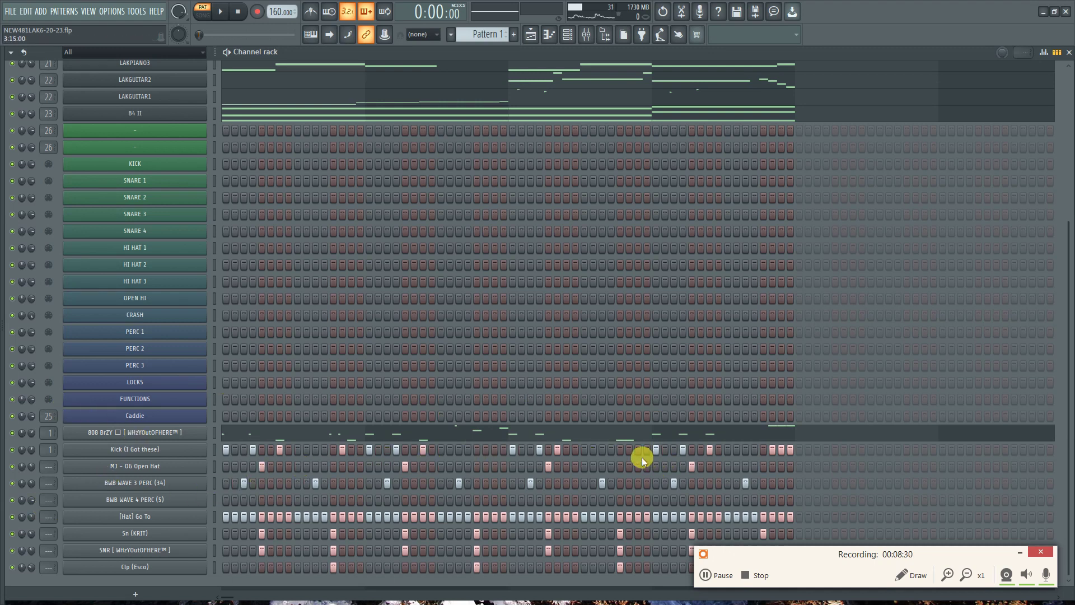
scroll(533, 281, "up", 1)
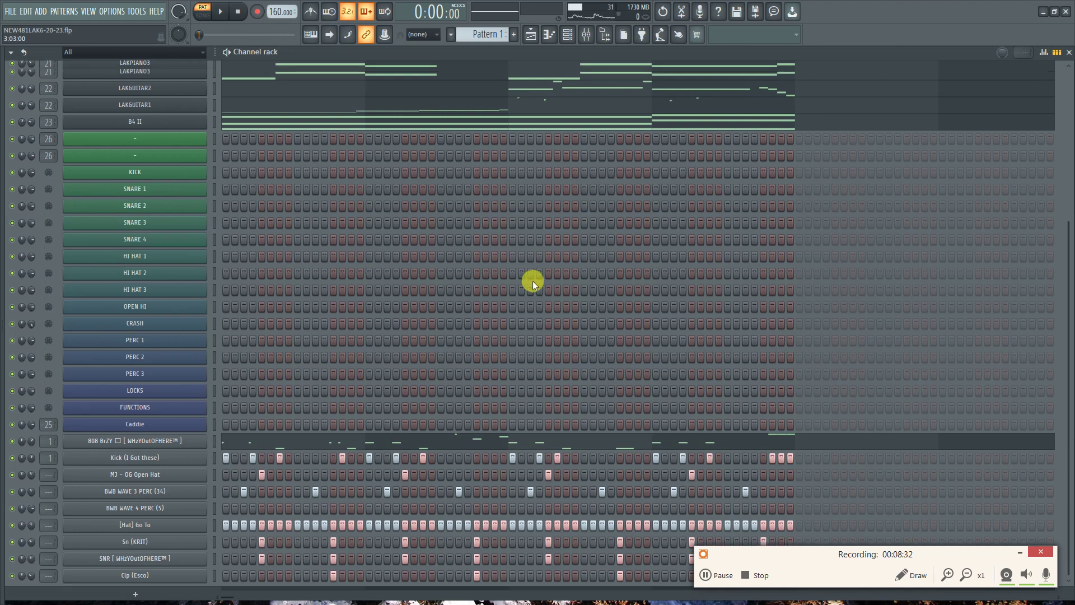
scroll(532, 283, "up", 8)
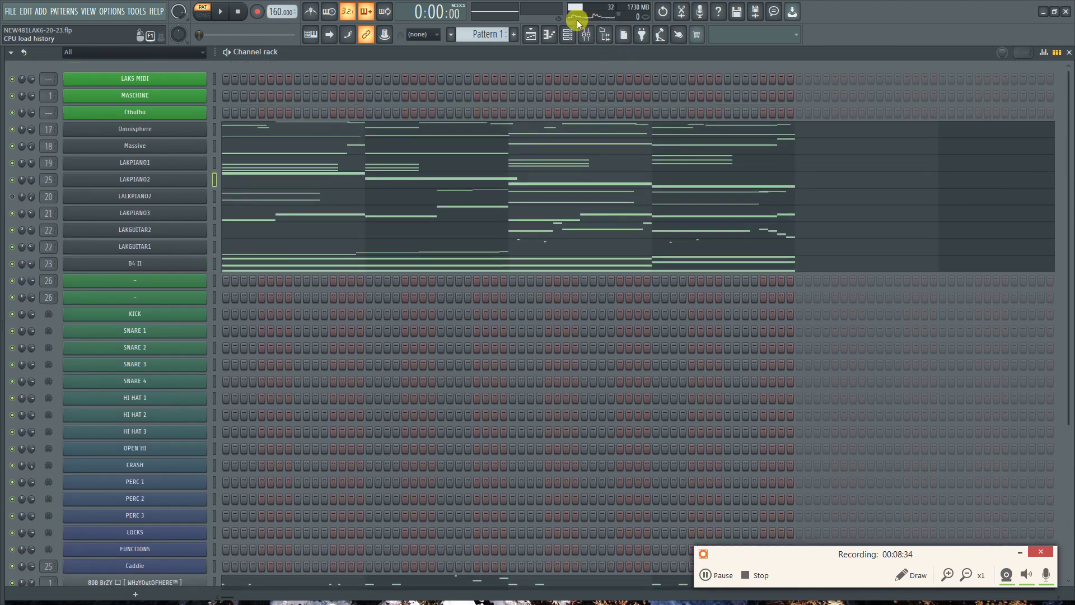
left_click(586, 34)
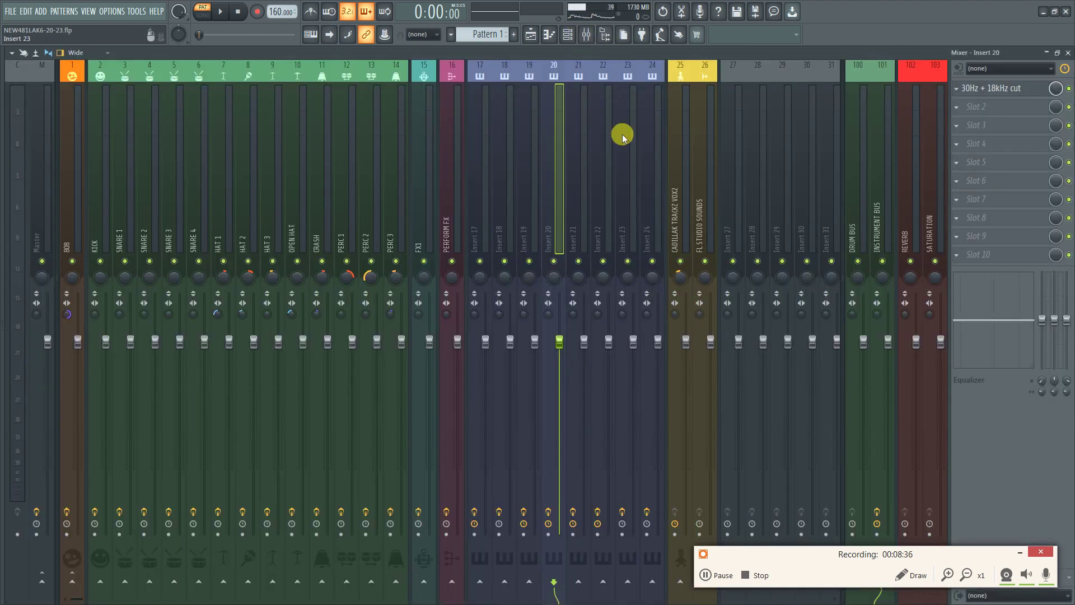
left_click(531, 34)
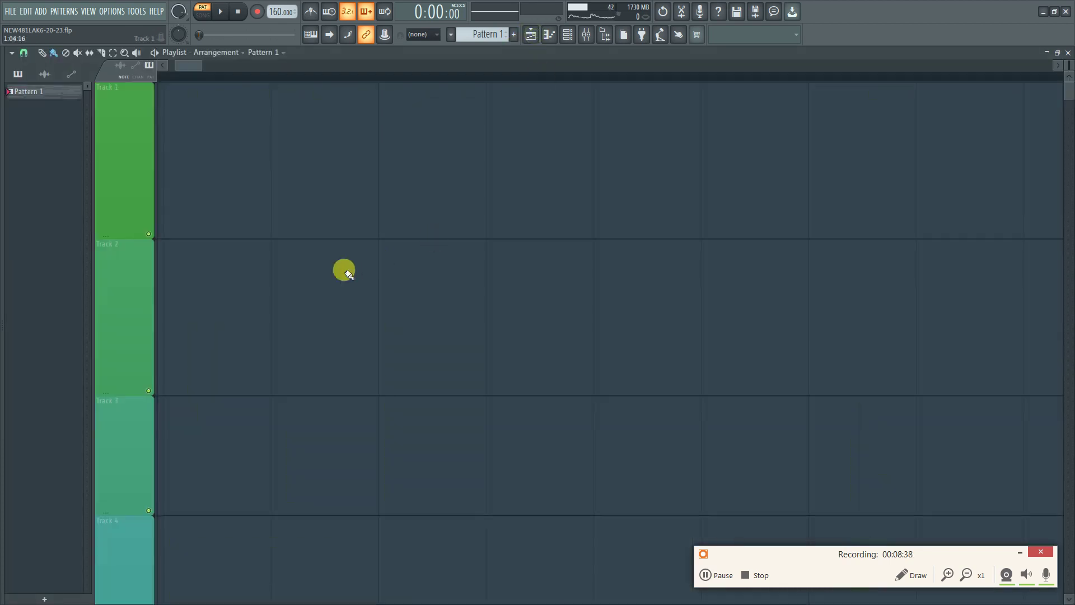
key("F9")
key("F6")
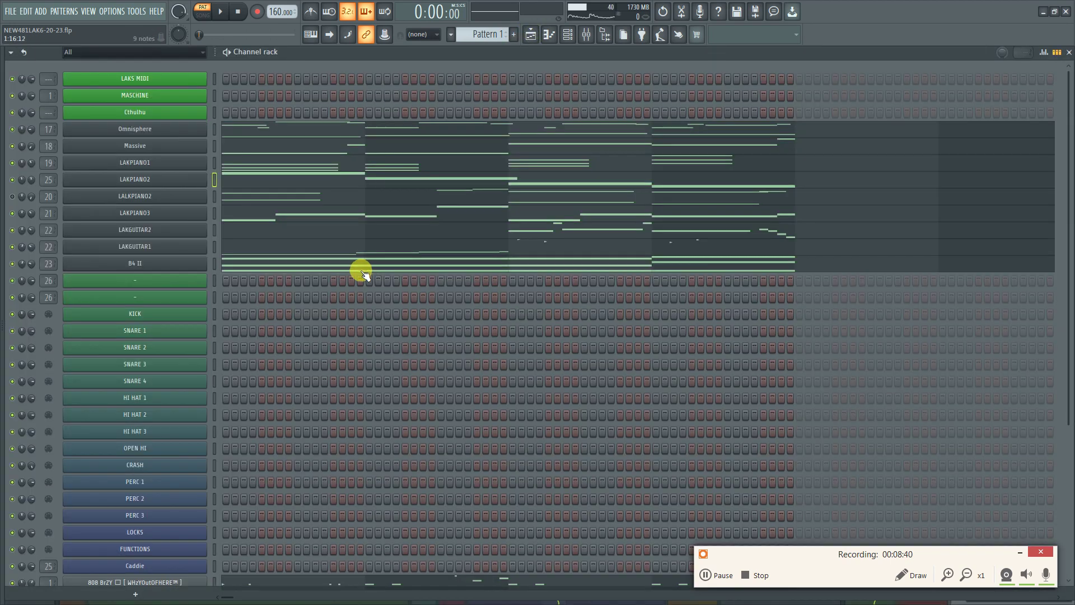
Rename the Massive channel as LAK BAZZ
right_click(134, 147)
left_click(233, 172)
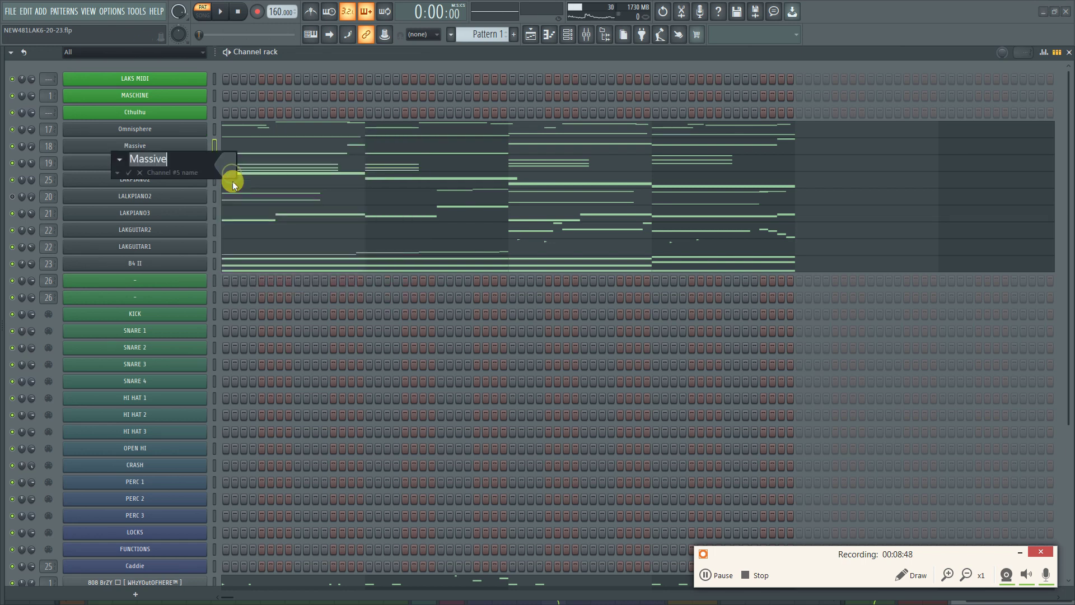
type("L;AK")
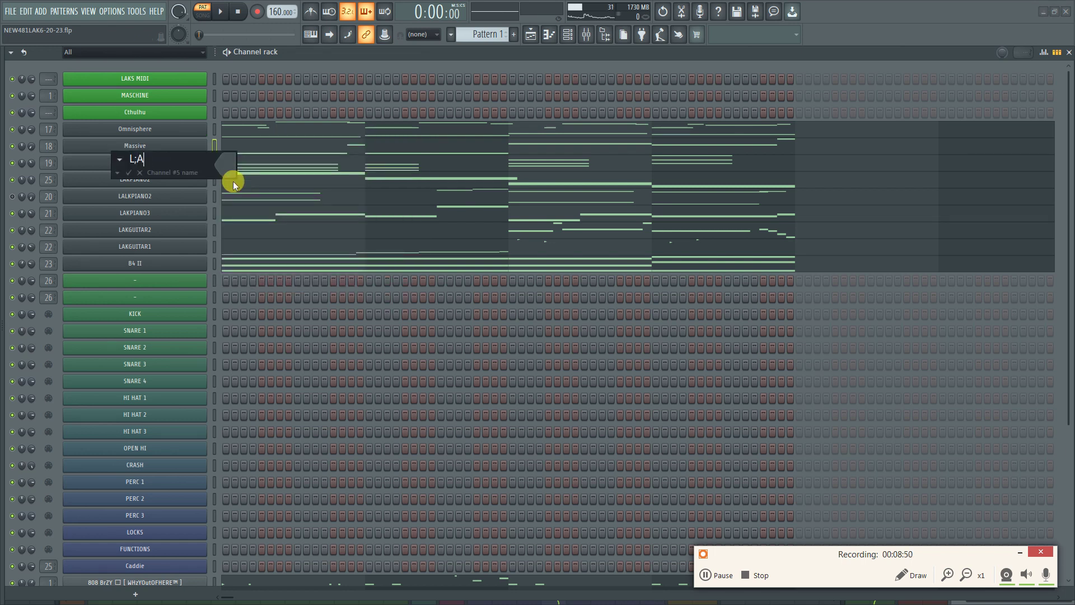
key("BackSpace")
key("BackSpace")
key("BackSpace")
type("AK BAZZ")
key("Return")
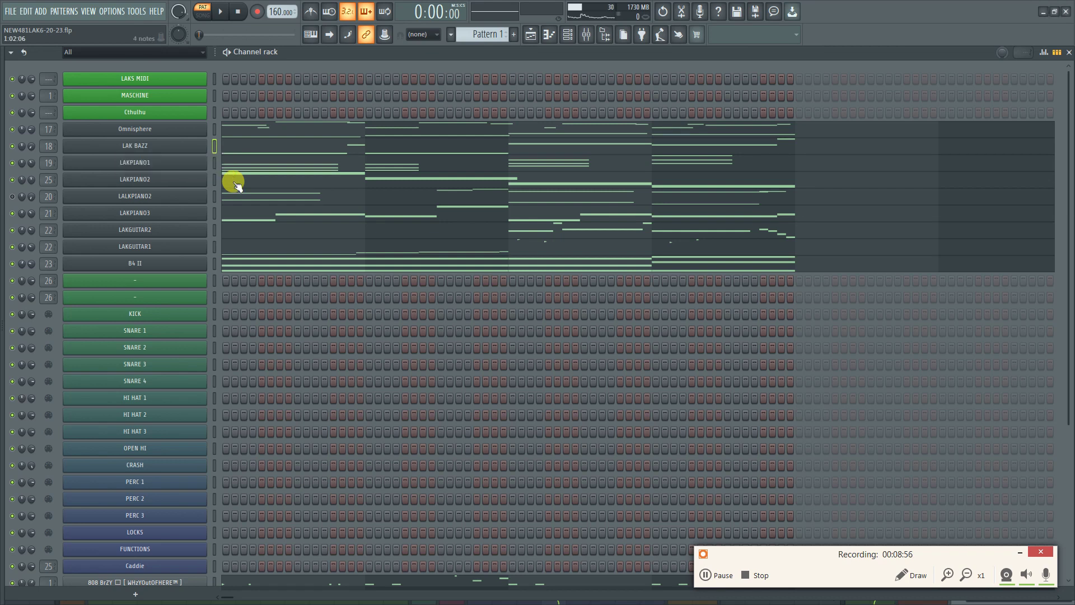
Rename the B4 II channel as LAK B4
right_click(140, 264)
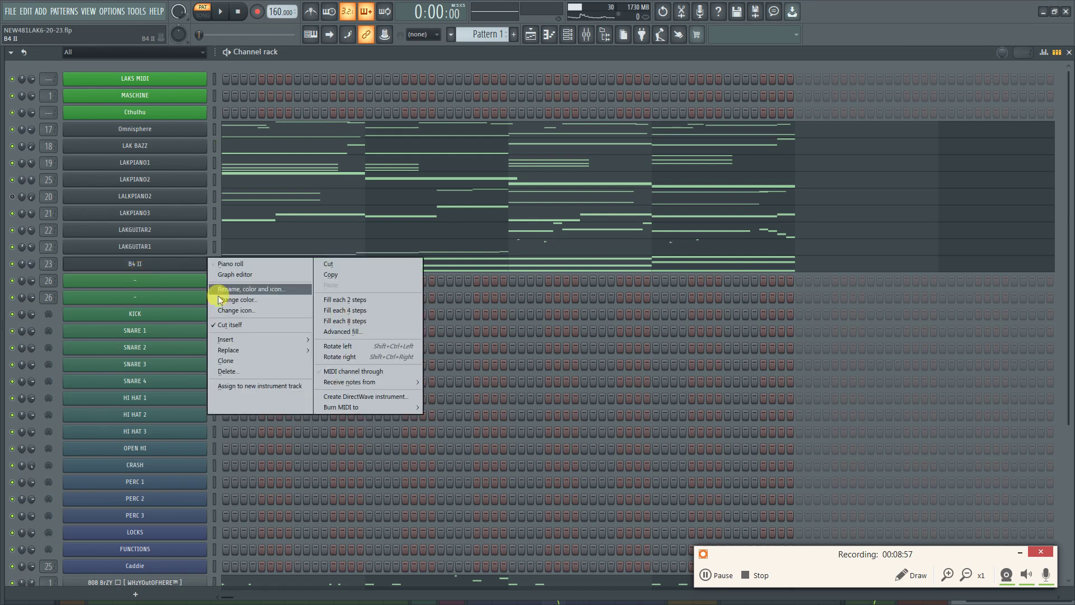
left_click(257, 300)
type("LAK B4")
key("Return")
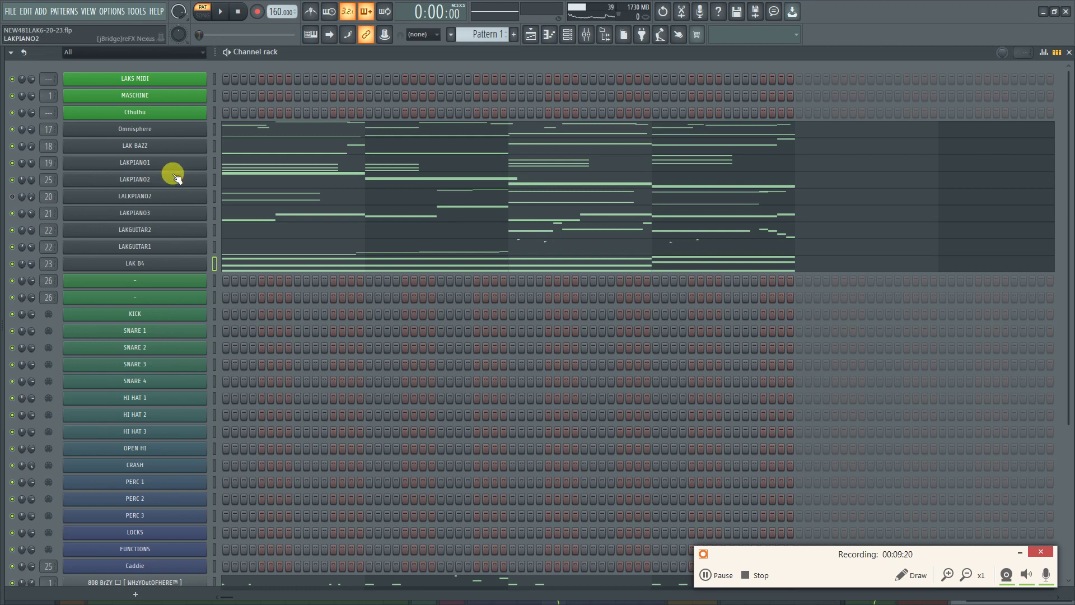
Solo the LALKPIANO2 channel and audition its part in the pattern
right_click(13, 197)
left_click(14, 197)
right_click(13, 198)
left_click(22, 203)
key("space")
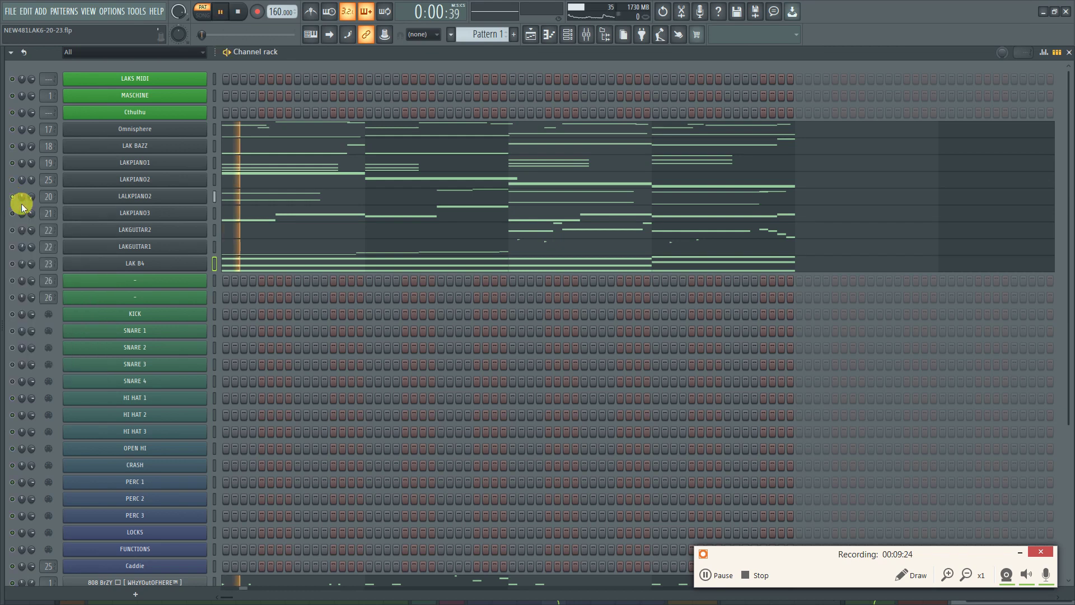
key("space")
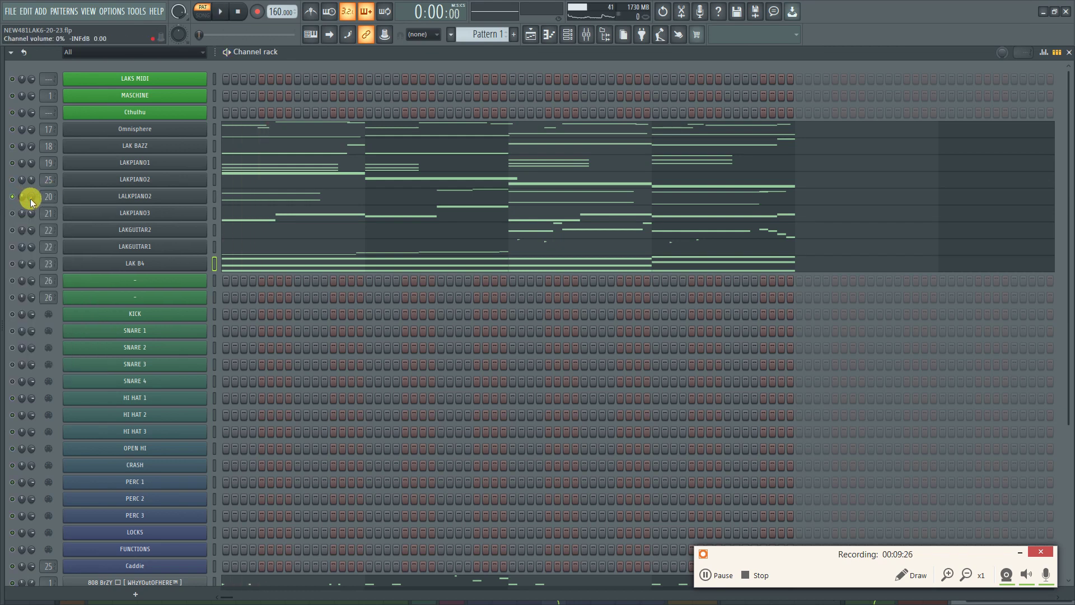
Mute the LALKPIANO2 channel and check its Nexus preset
right_click(136, 203)
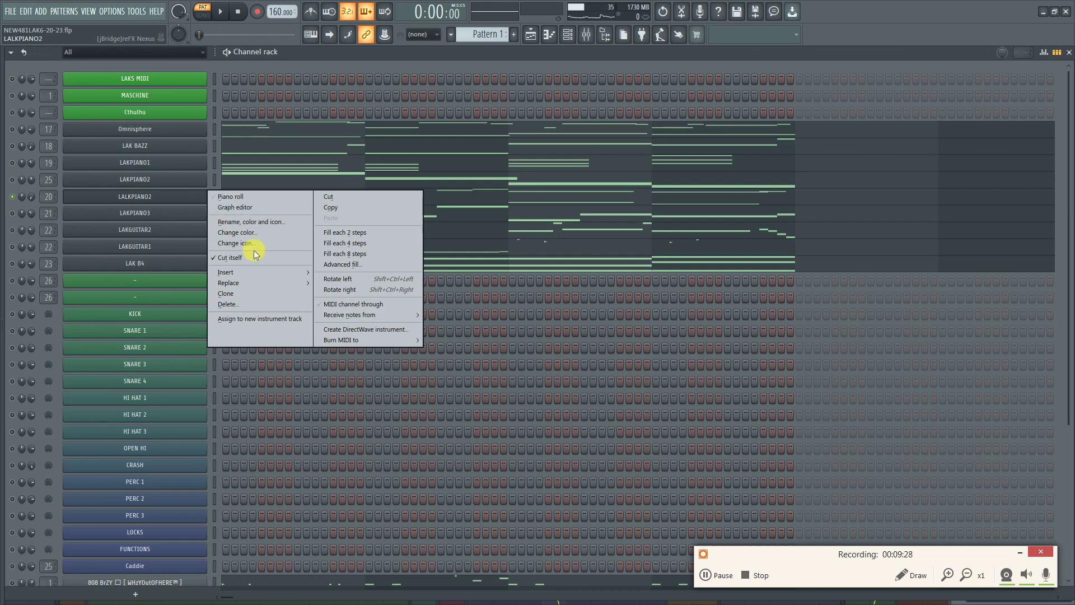
left_click(96, 196)
left_click(12, 197)
left_click(129, 200)
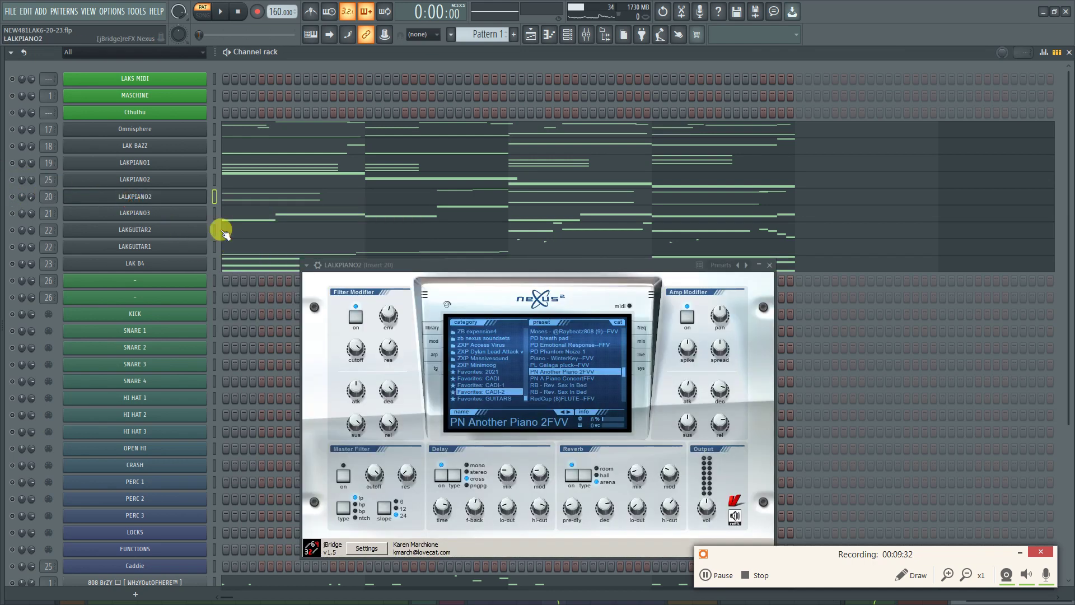
left_click(143, 196)
Rename the LALKPIANO2 channel as =----- and route it to mixer track 28
right_click(168, 201)
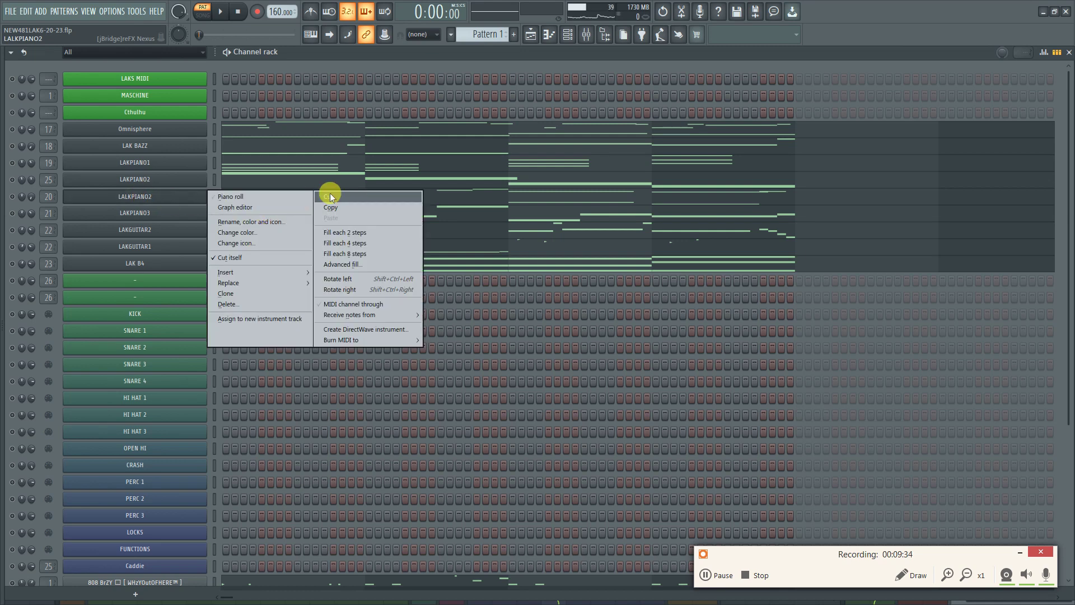
left_click(294, 224)
type("=------")
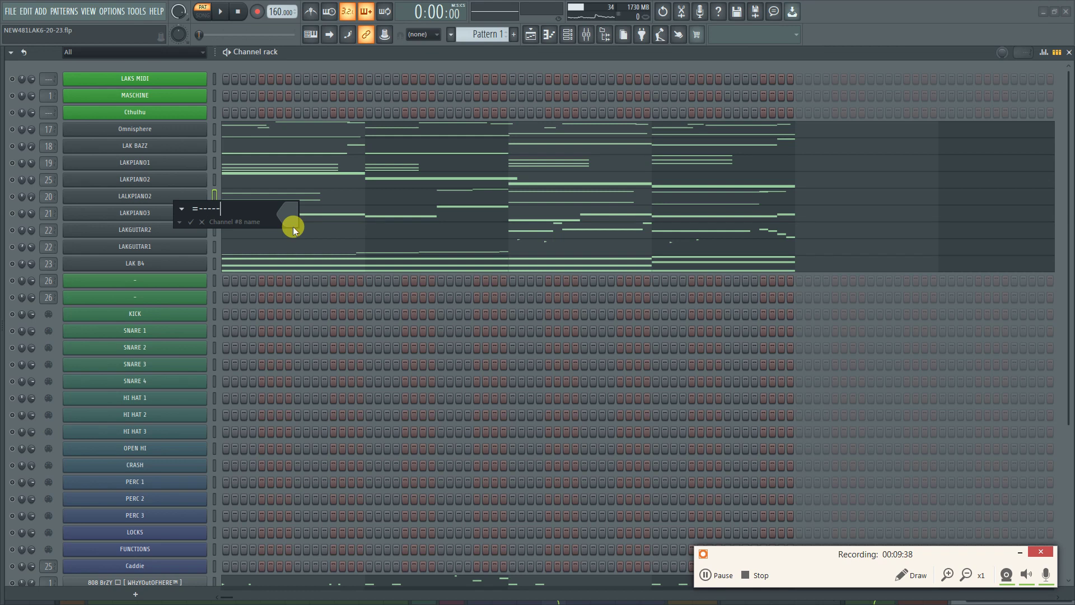
key("Return")
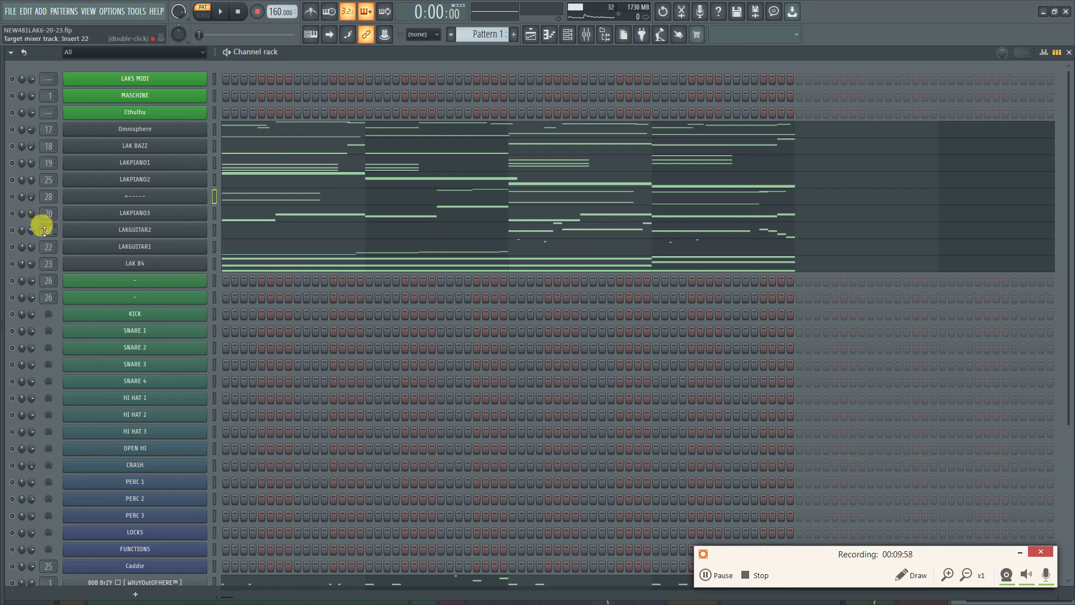
Examine the effect slots of mixer inserts 19 to 24
left_click(586, 34)
left_click(540, 189)
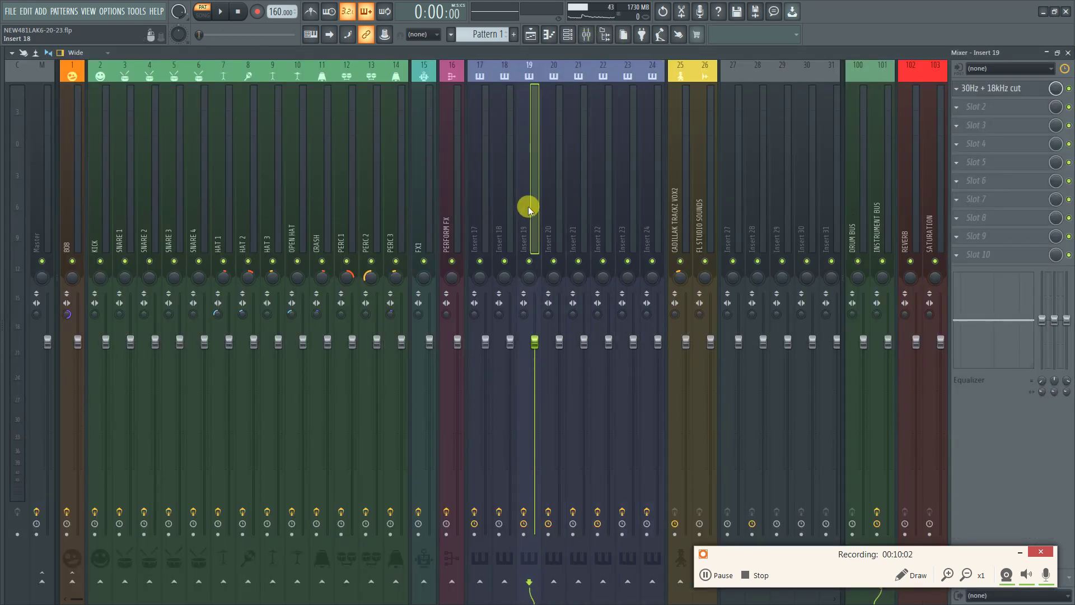
left_click(641, 185)
left_click(560, 203)
left_click(573, 204)
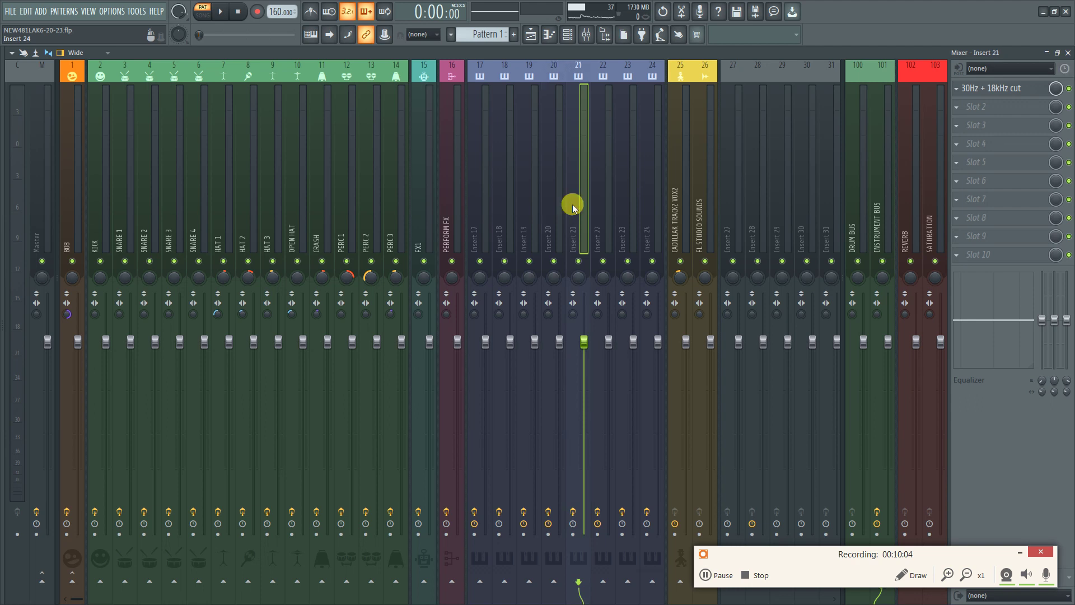
left_click(604, 222)
left_click(628, 216)
left_click(644, 211)
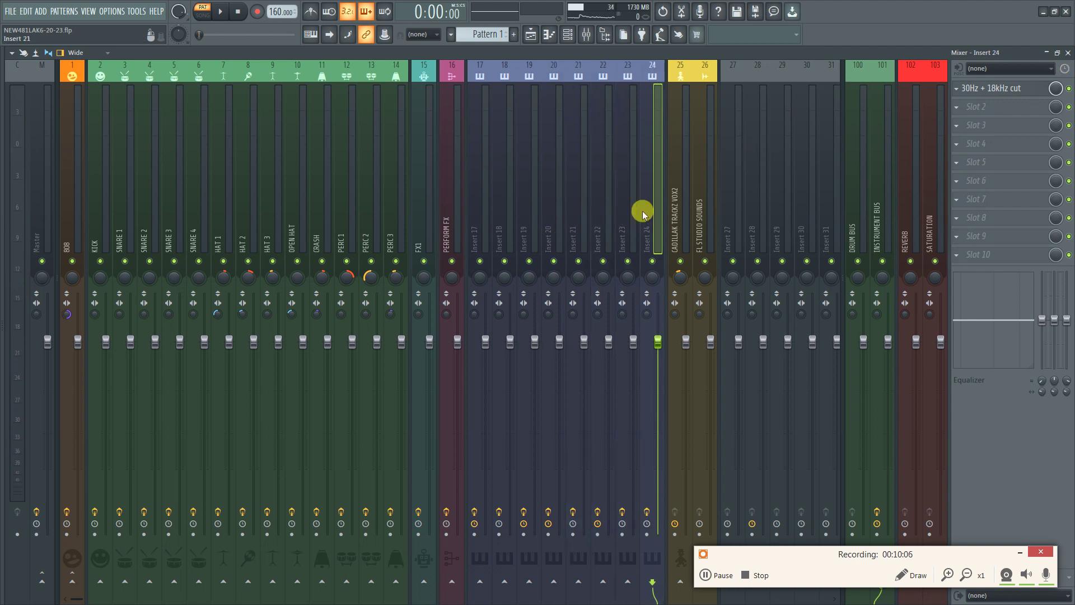
Route LAKPIANO2, LAKPIANO3, LAKGUITAR1 and LAK B4 to mixer tracks 20, 21, 23 and 24, and move the =----- channel below LAK B4
left_click(1068, 53)
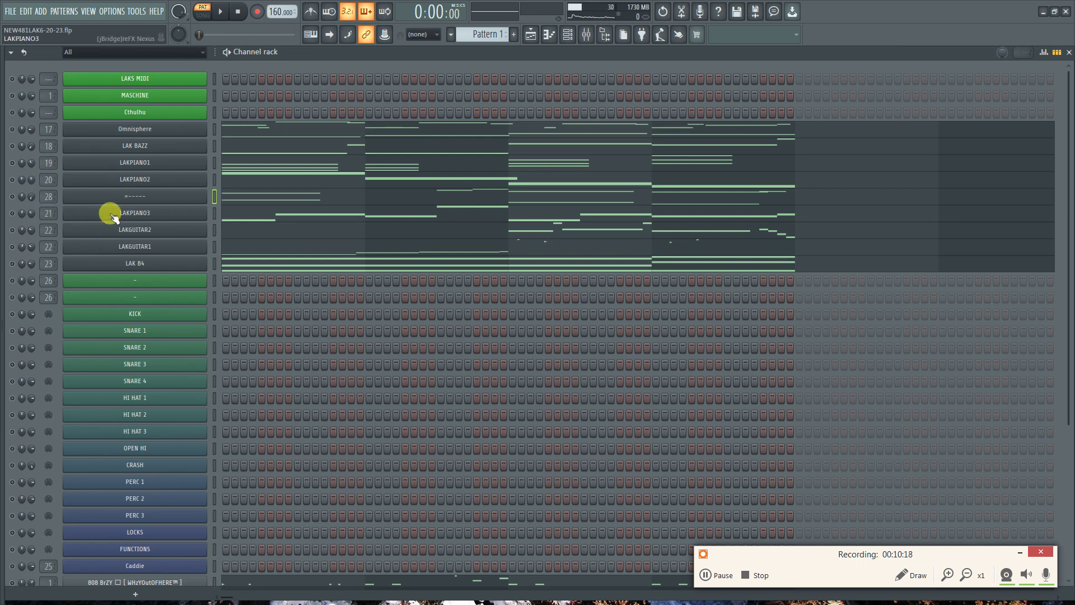
left_click_drag(110, 214, 135, 264)
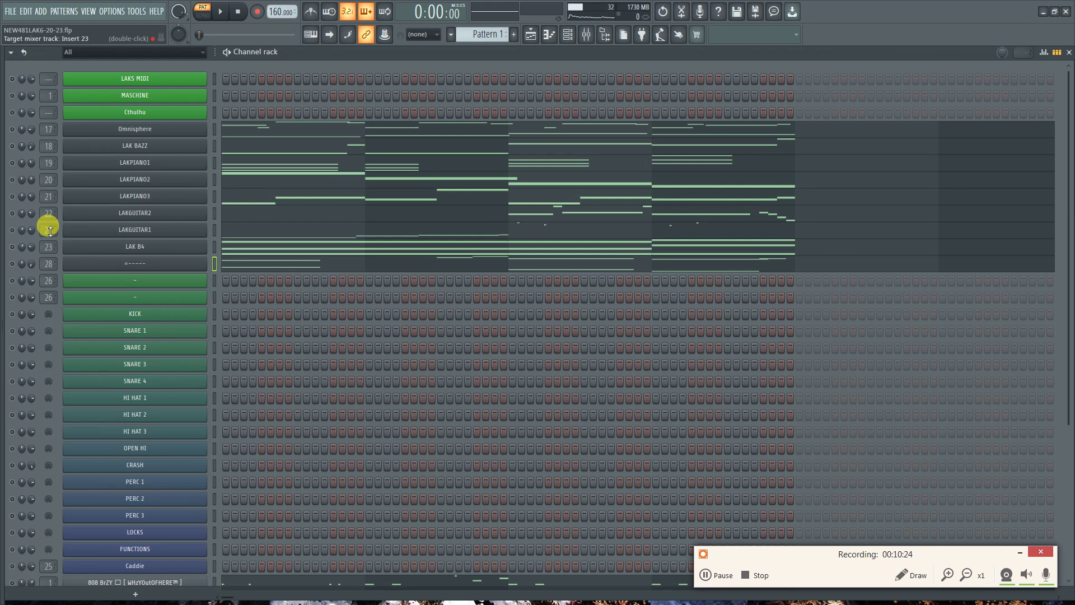
scroll(48, 246, "up", 1)
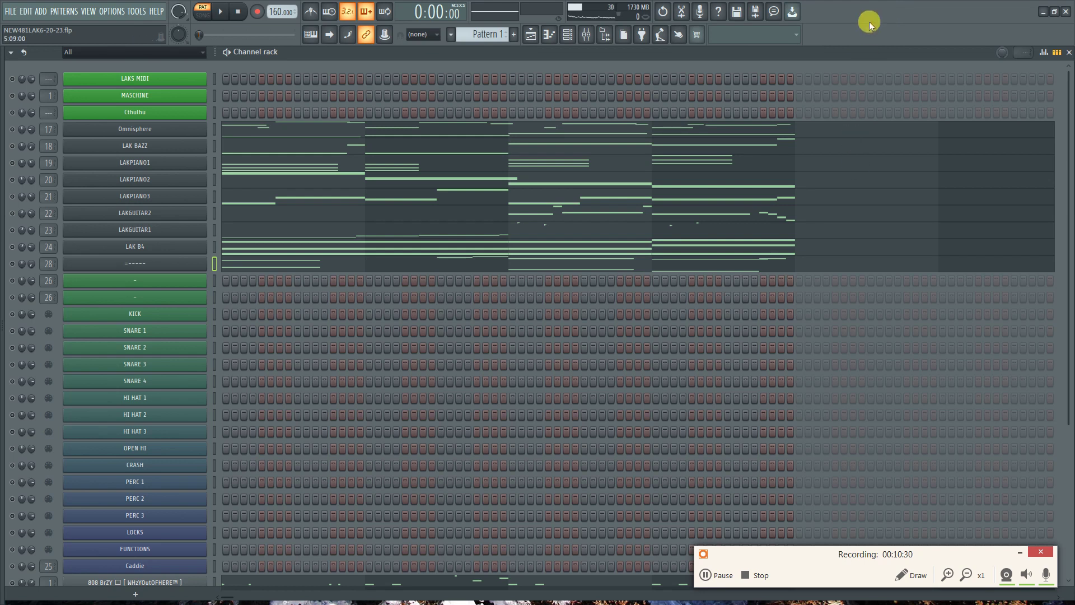
left_click(587, 34)
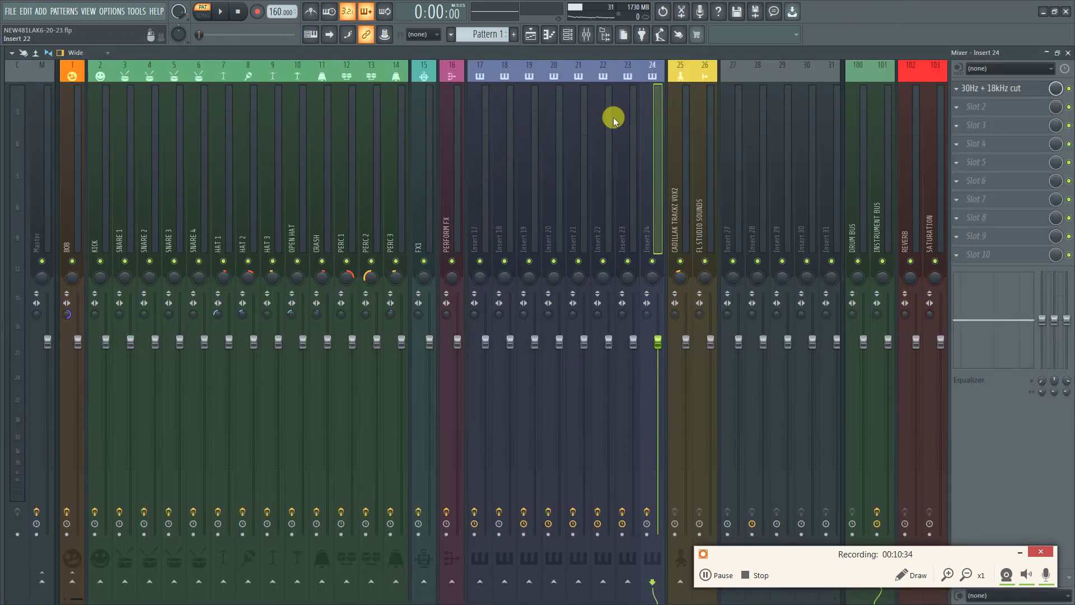
left_click(542, 37)
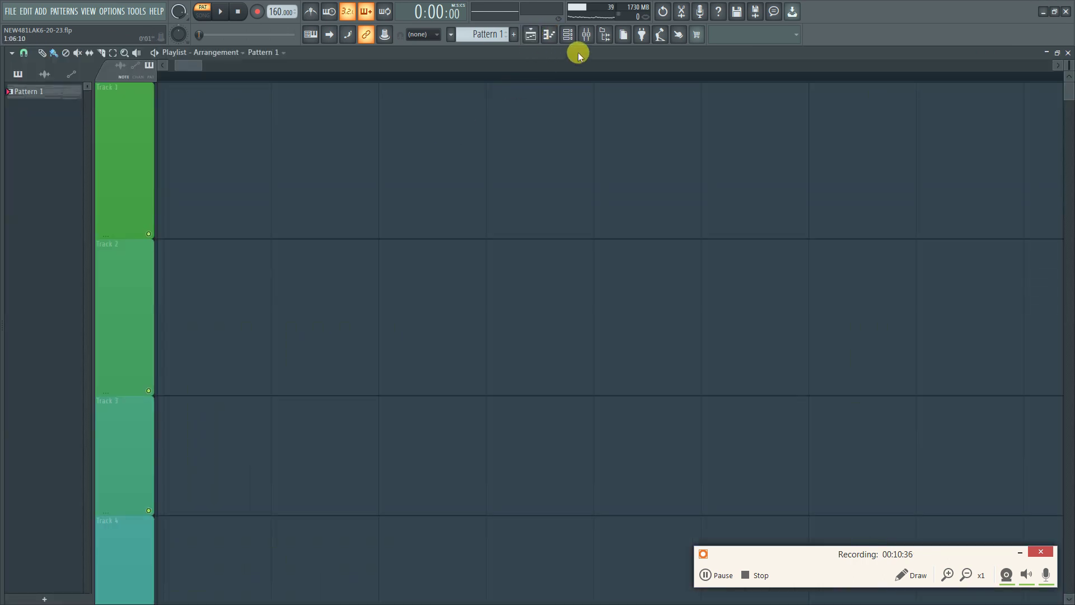
left_click(580, 35)
left_click(587, 34)
left_click(587, 34)
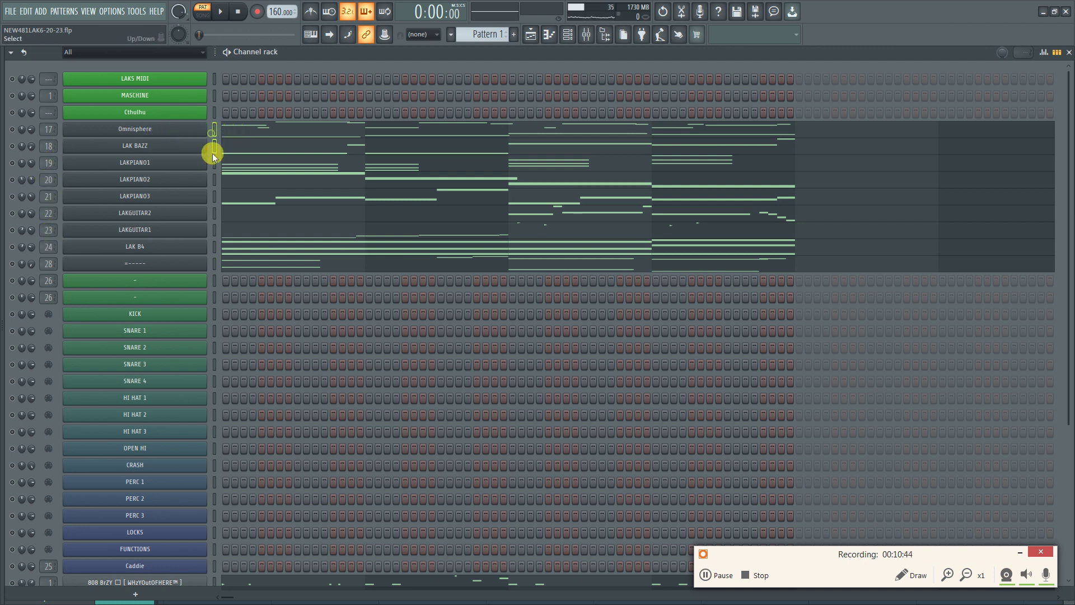
Select the channels from Omnisphere to =----- and route them to consecutive mixer tracks starting from Insert 17
mouse_move(214, 195)
left_mouse_down()
mouse_move(215, 251)
mouse_move(218, 137)
left_mouse_up()
left_click(586, 34)
left_click(482, 200)
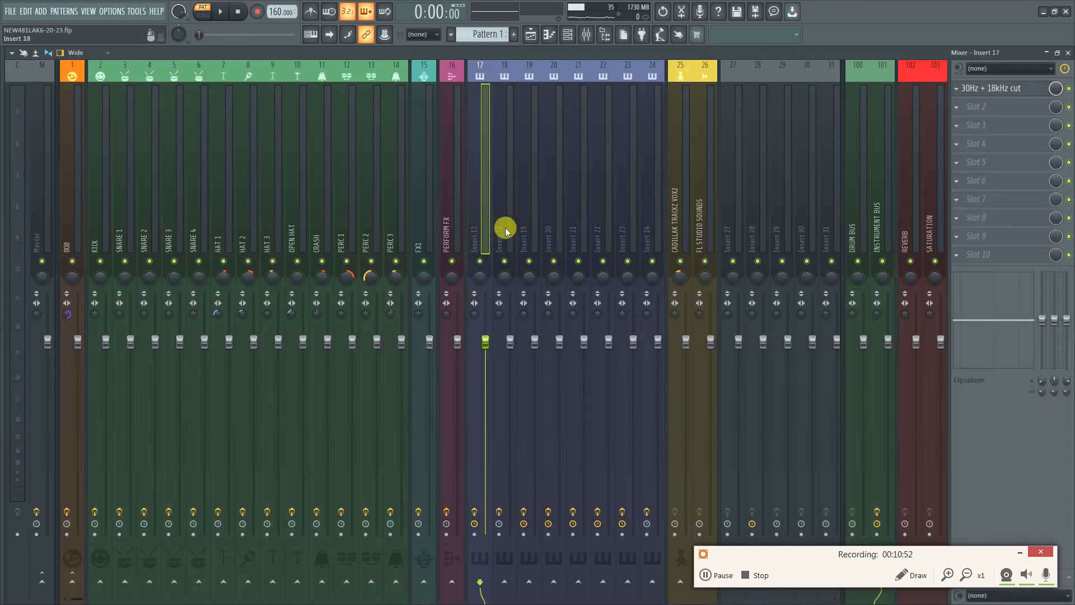
right_click(480, 211)
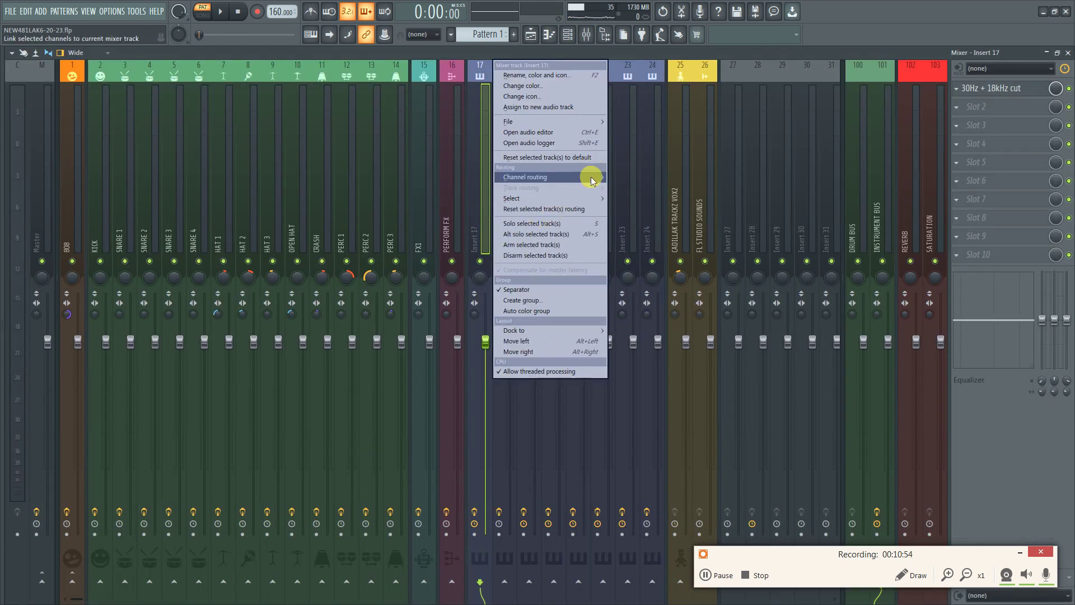
mouse_move(588, 177)
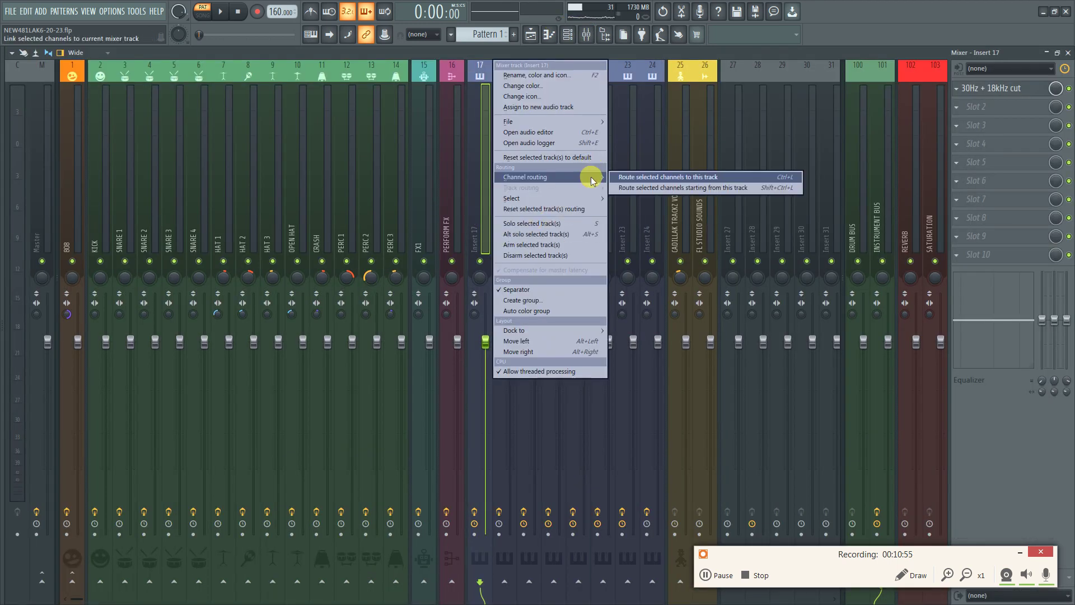
left_click(689, 190)
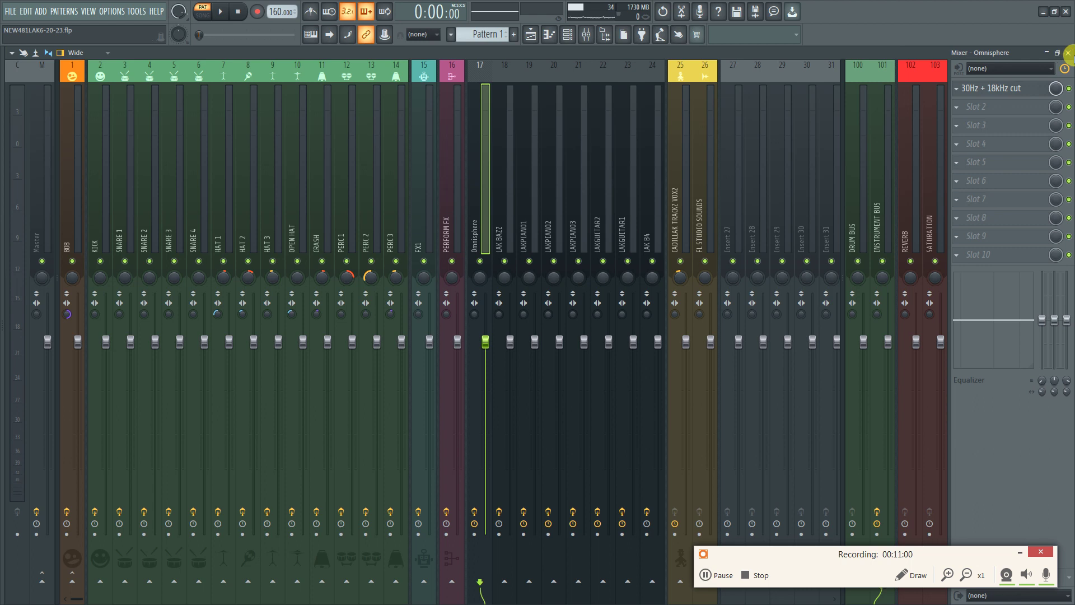
left_click(1068, 53)
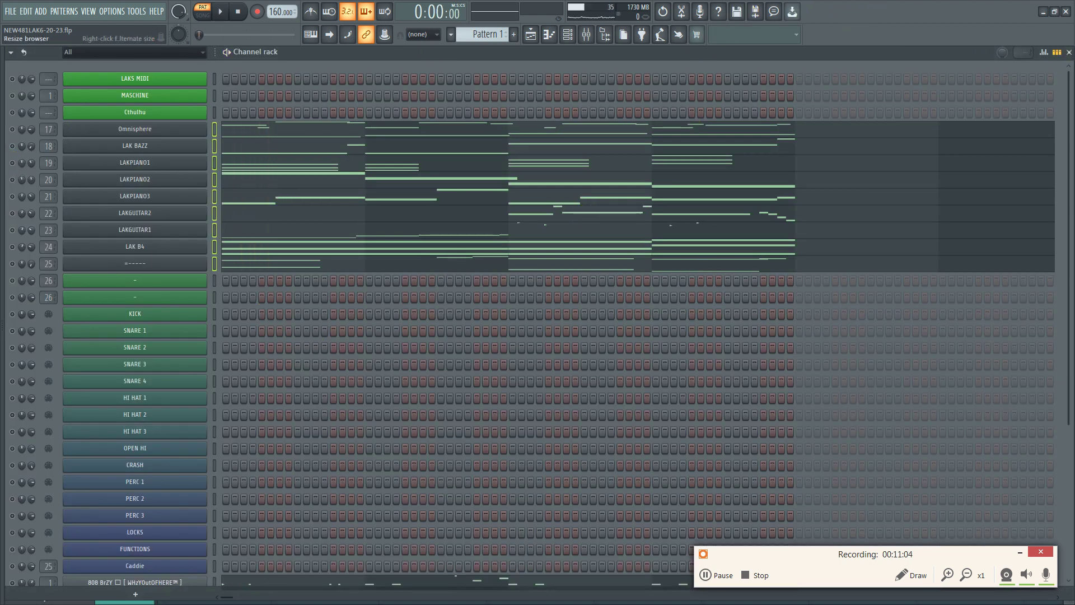
Play the pattern with the Omnisphere channel unmuted, check the drum channels, and open the mixer
key("space")
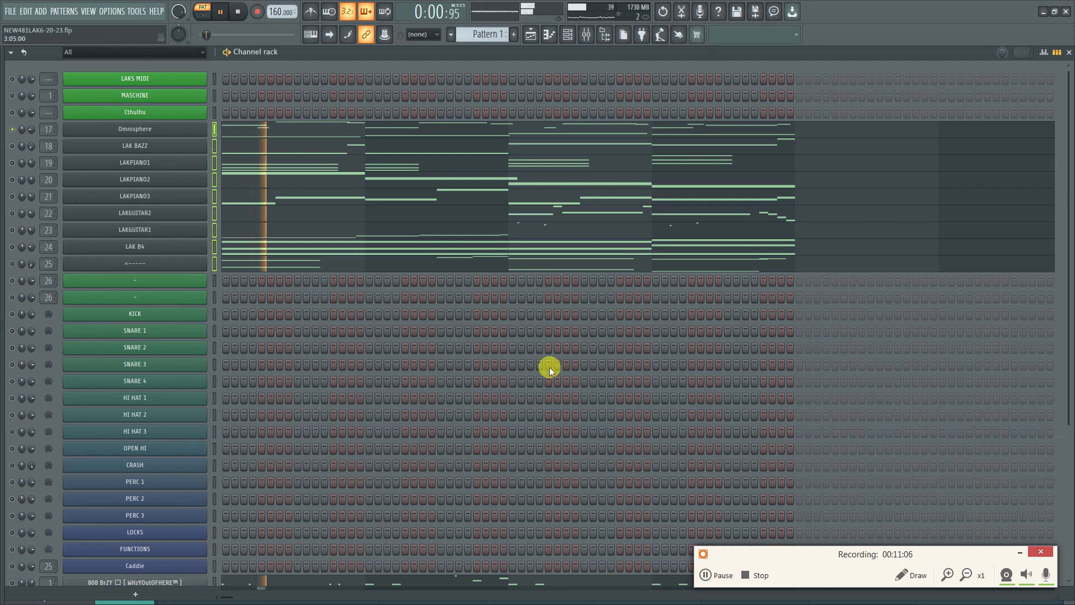
scroll(557, 363, "down", 5)
key("space")
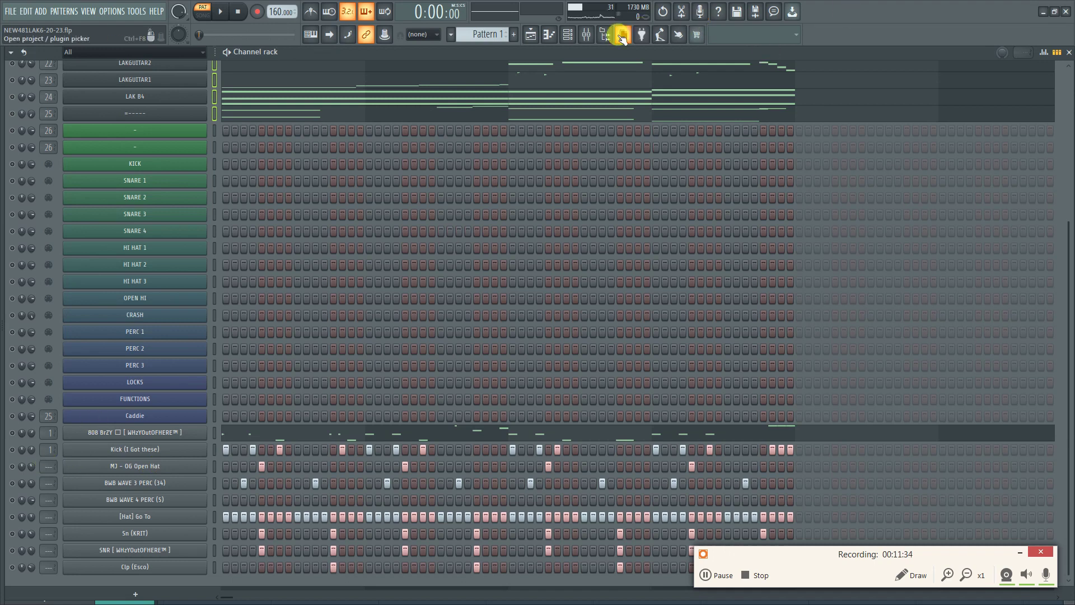
left_click(588, 37)
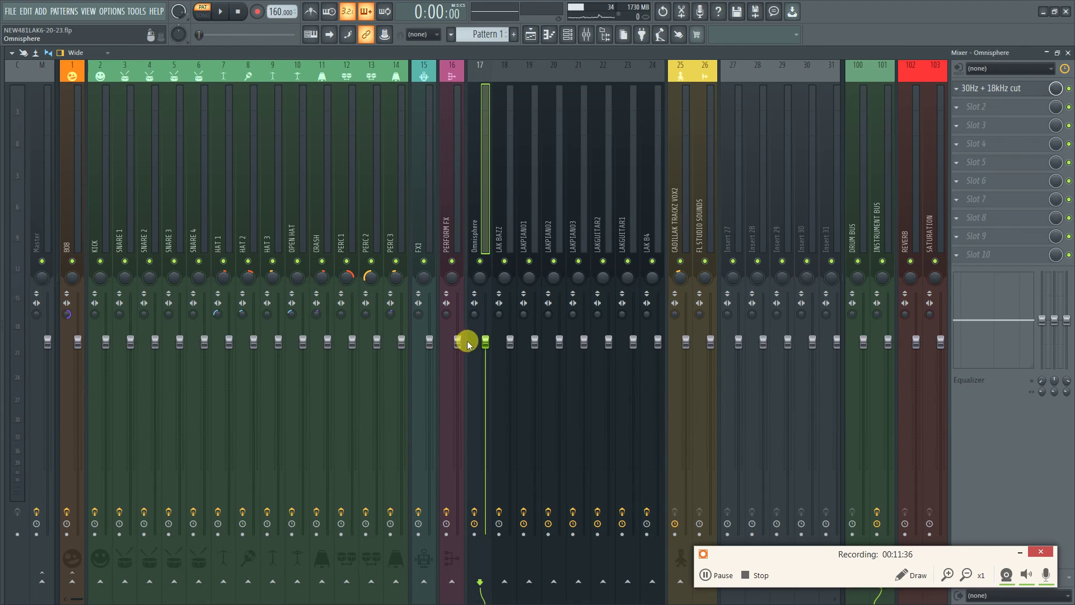
Route the MJ - OG Open Hat channel to mixer track 10, checking the track layout in the mixer
left_click(1068, 53)
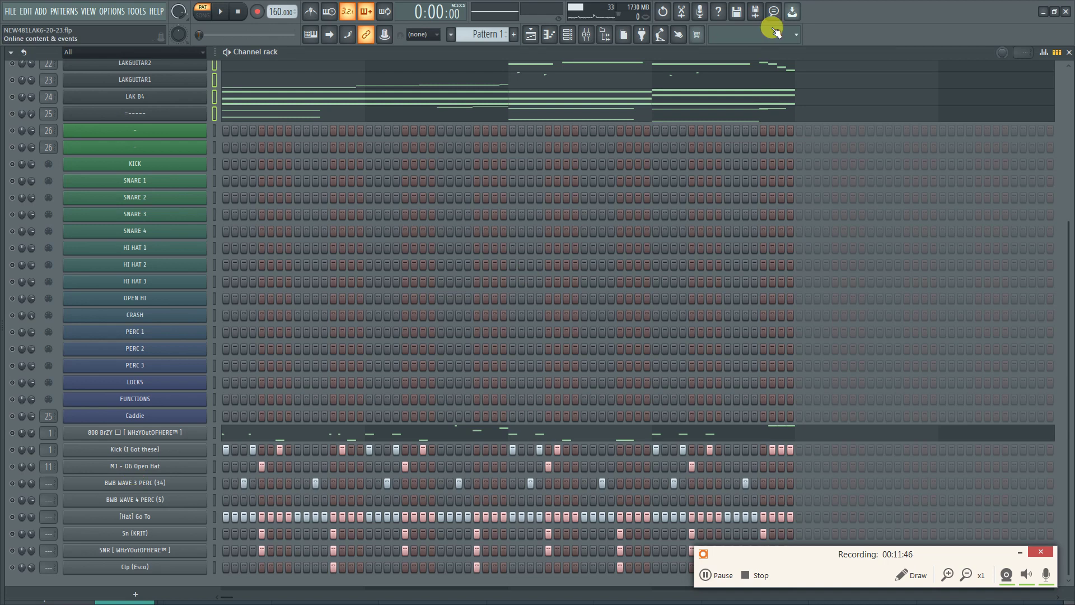
left_click(588, 35)
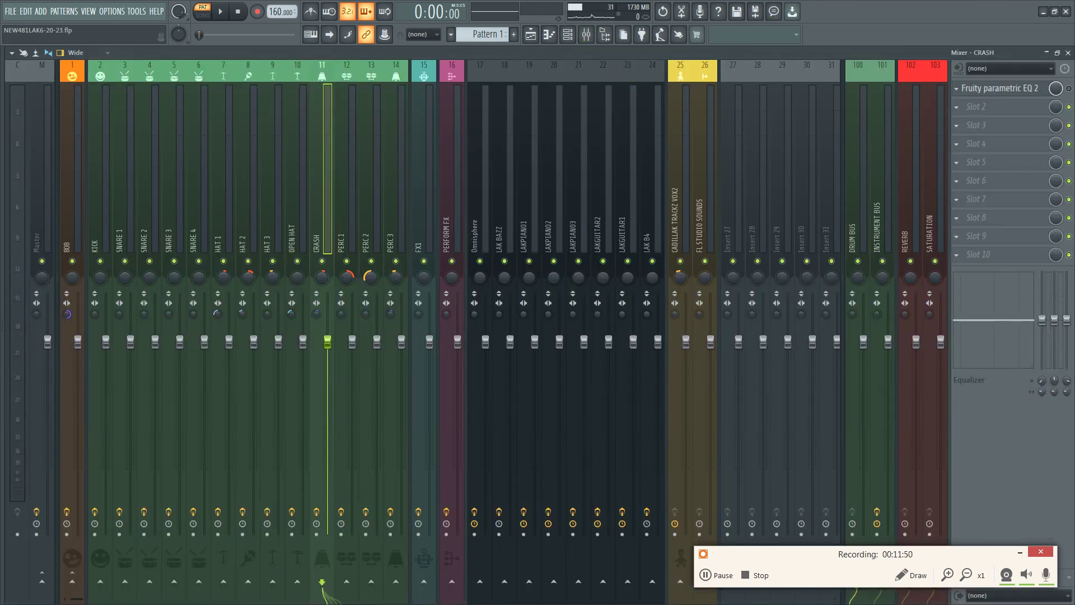
left_click(1068, 52)
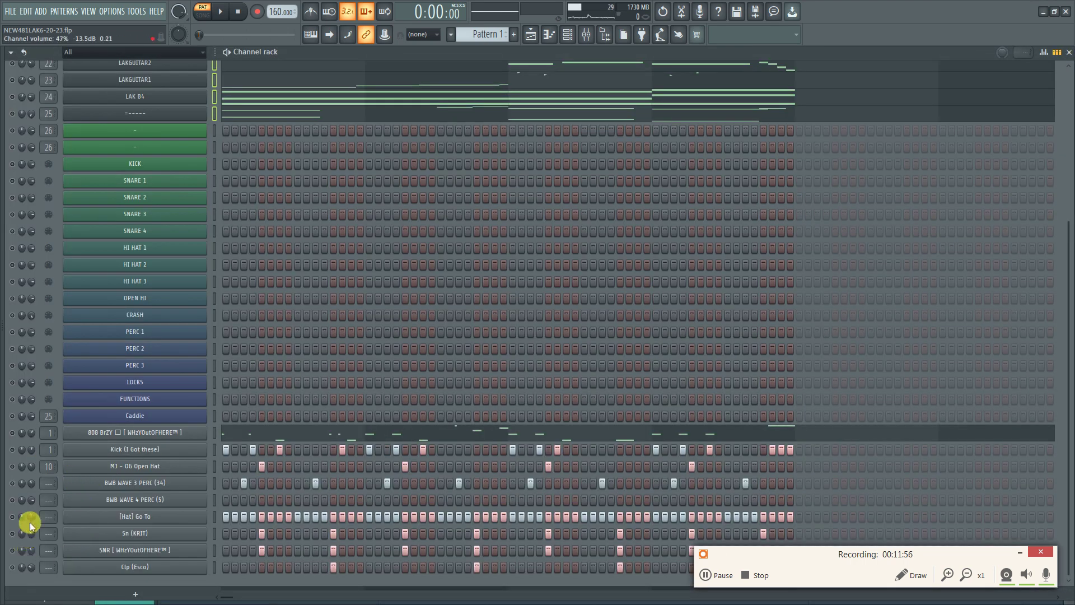
Move the [Hat] Go To channel above MJ - OG Open Hat, routing them to mixer tracks 5 and 7
left_click_drag(95, 520, 95, 486)
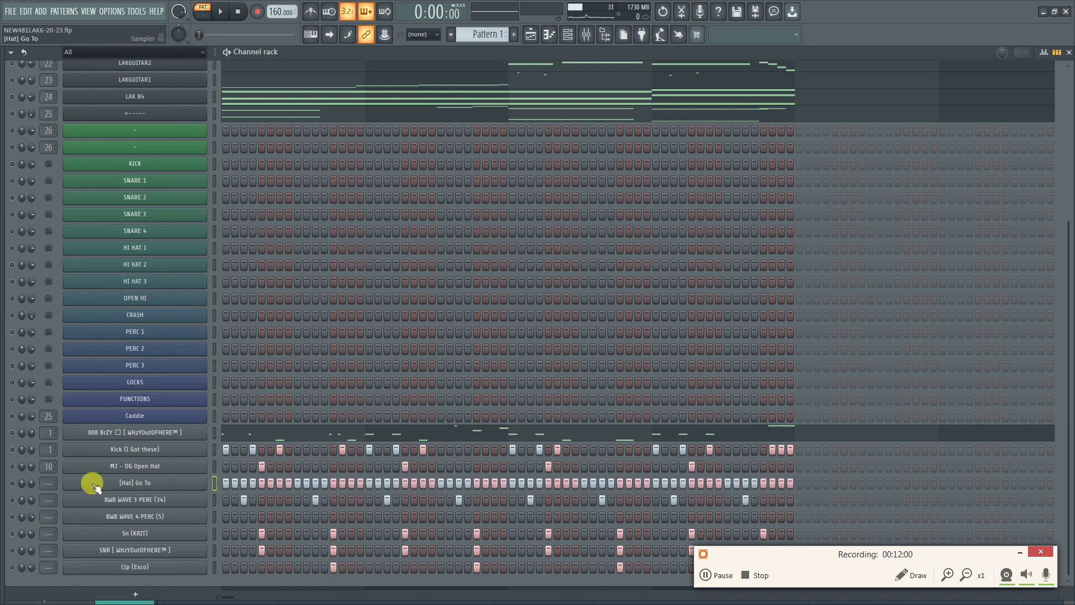
left_click_drag(95, 486, 47, 448)
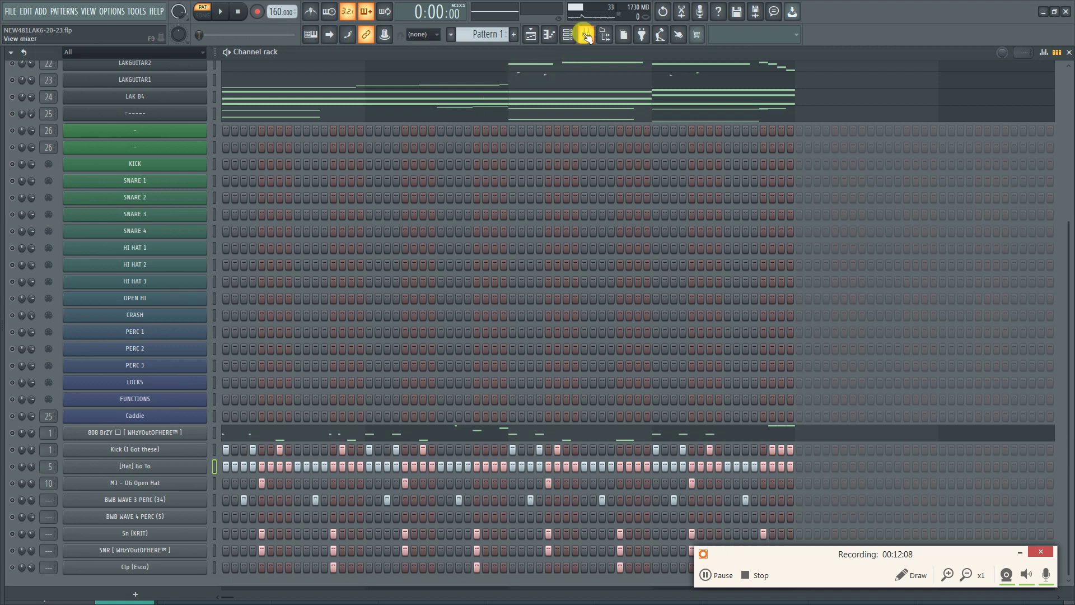
left_click(587, 35)
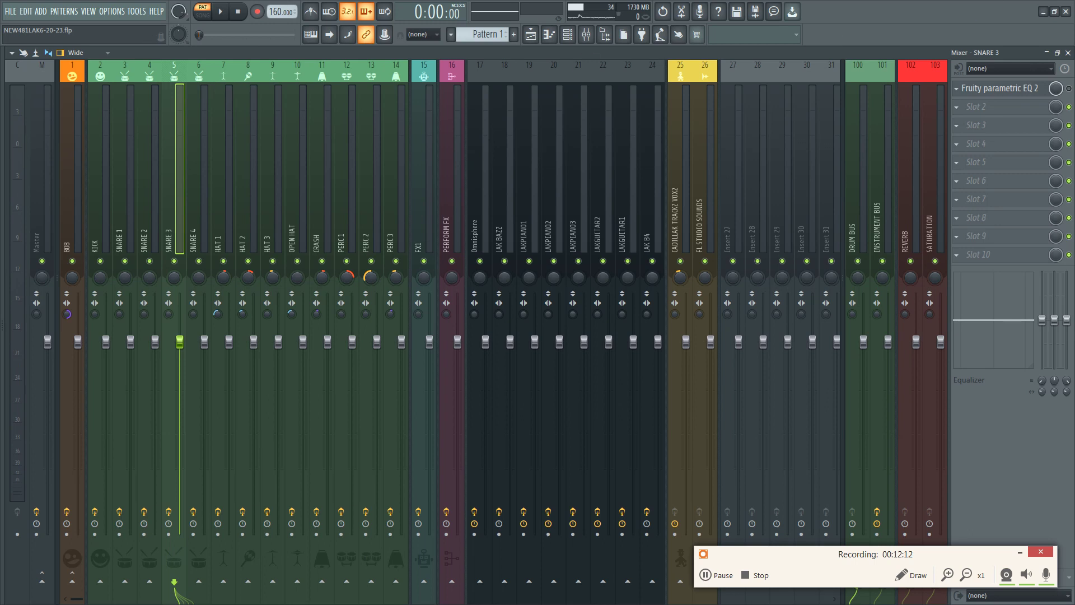
left_click(1067, 52)
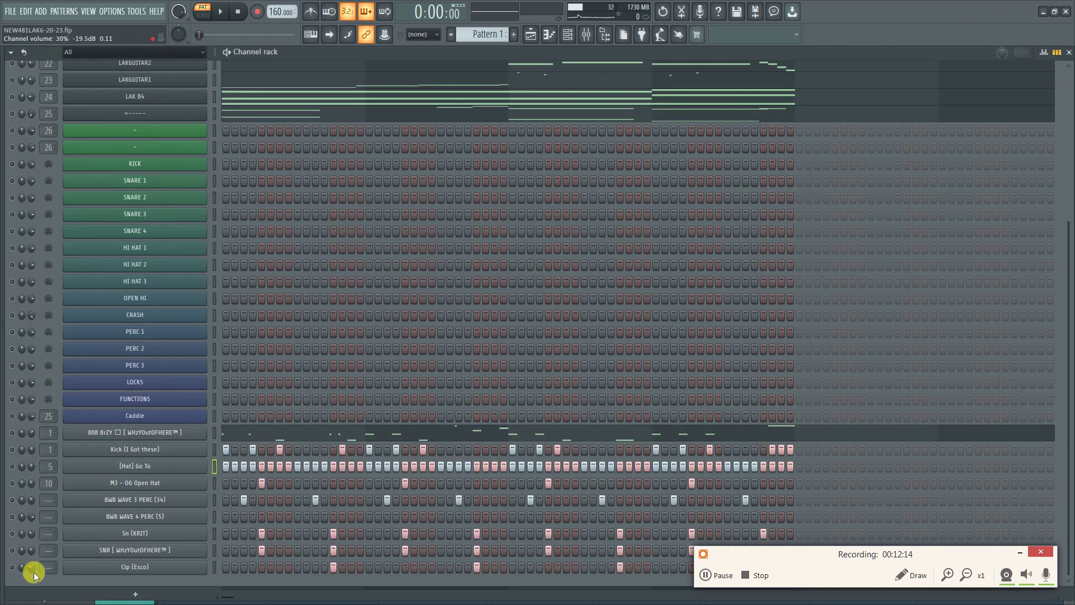
scroll(43, 486, "down", 1)
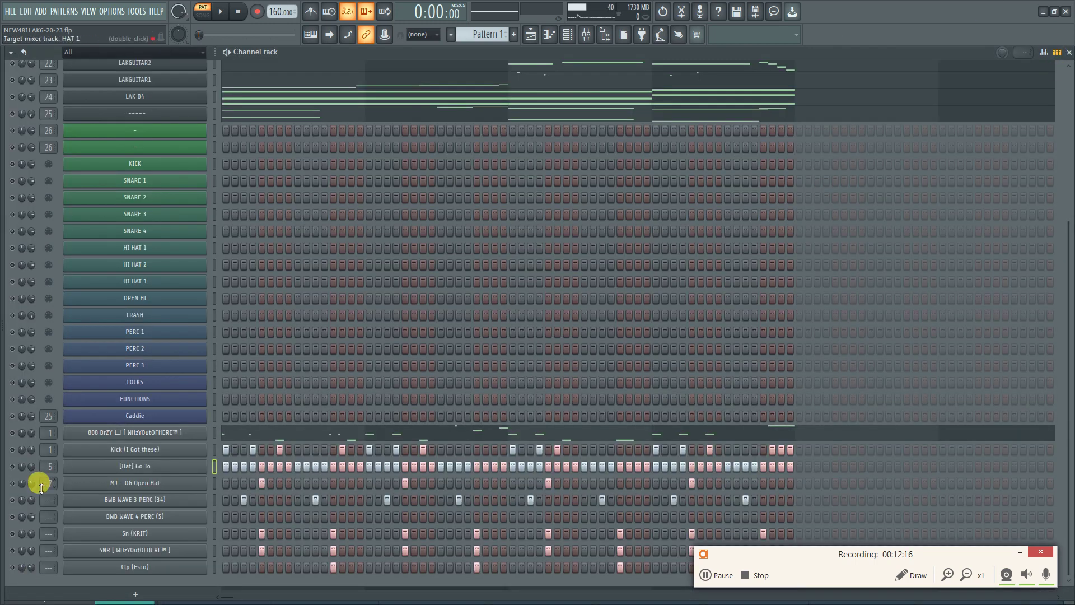
left_click_drag(42, 485, 44, 497)
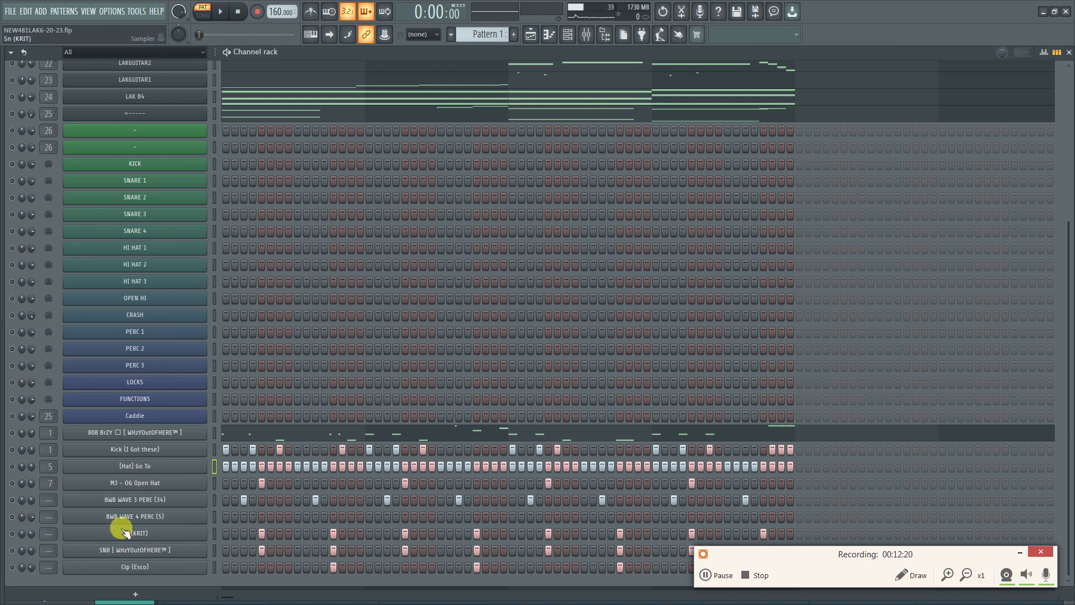
Reorder the Sn (KRIT), SNR and Clp (Esco) channels so they sit in sequence directly below the Kick channel
left_click_drag(125, 530, 163, 467)
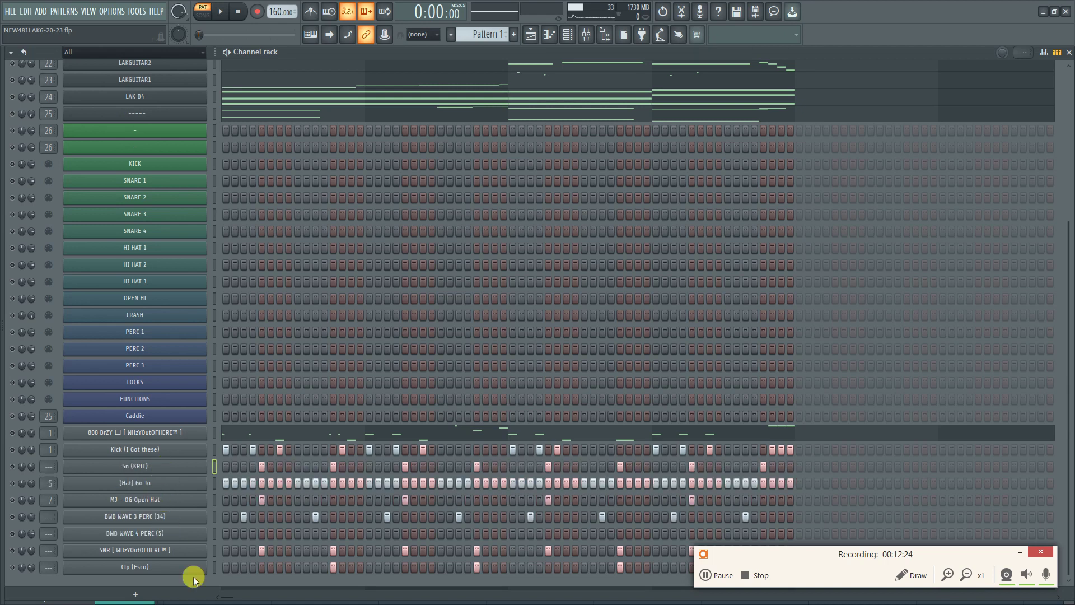
left_click_drag(195, 552, 192, 485)
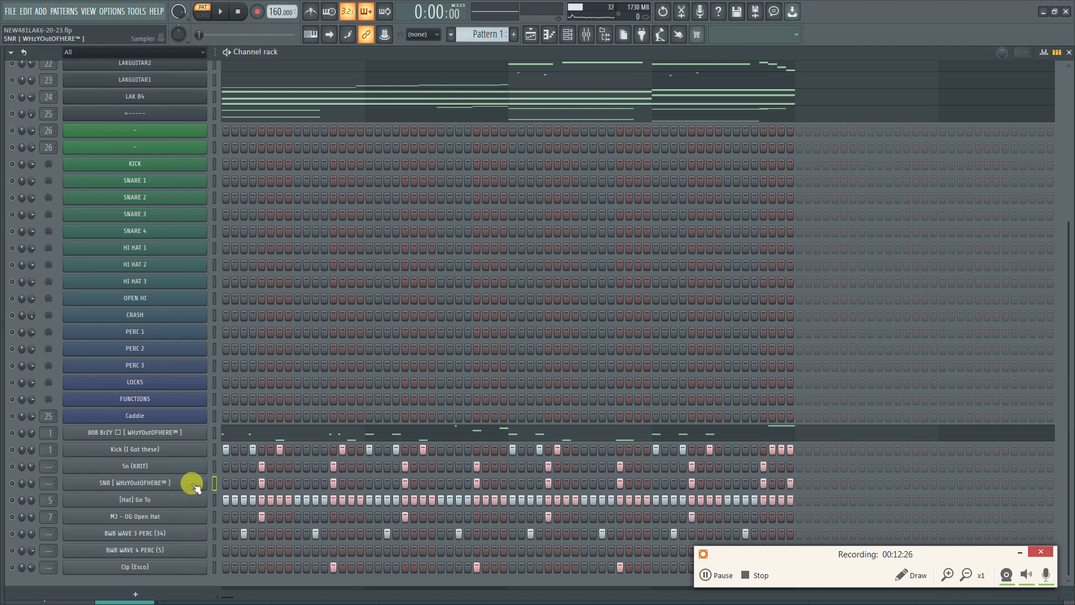
left_click_drag(179, 570, 180, 502)
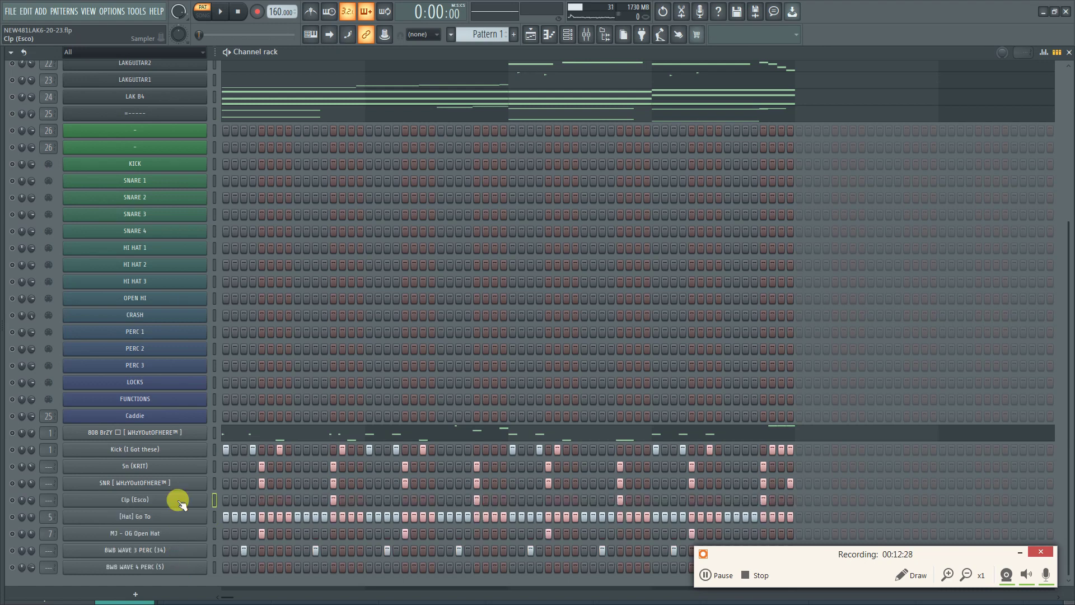
Route Sn (KRIT), SNR, Clp (Esco) and [Hat] Go To to mixer tracks 3, 4, 5 and 6, checking against the mixer
scroll(50, 466, "up", 3)
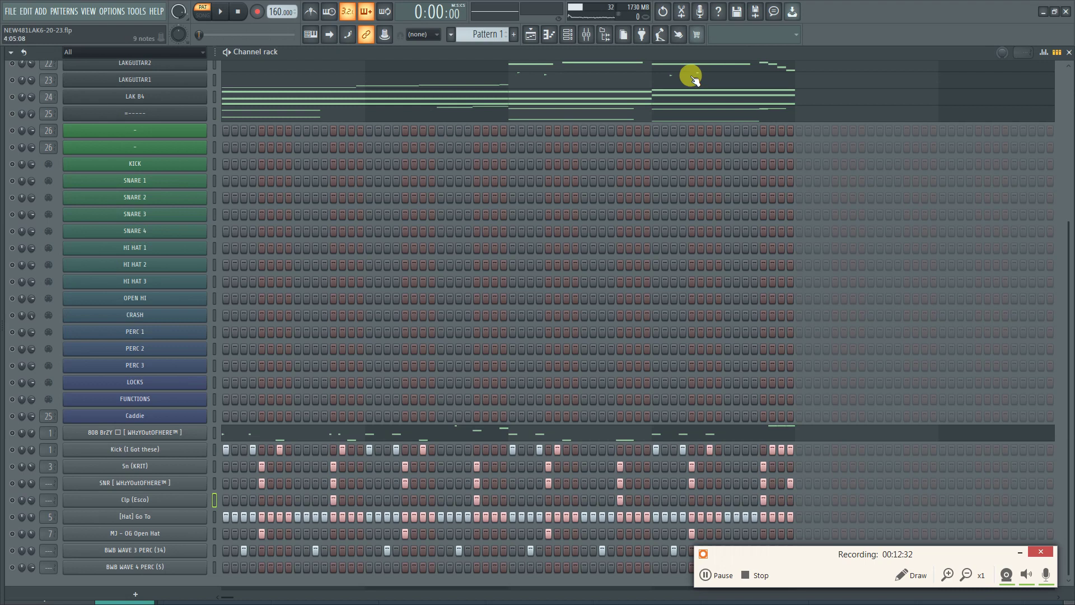
left_click(587, 34)
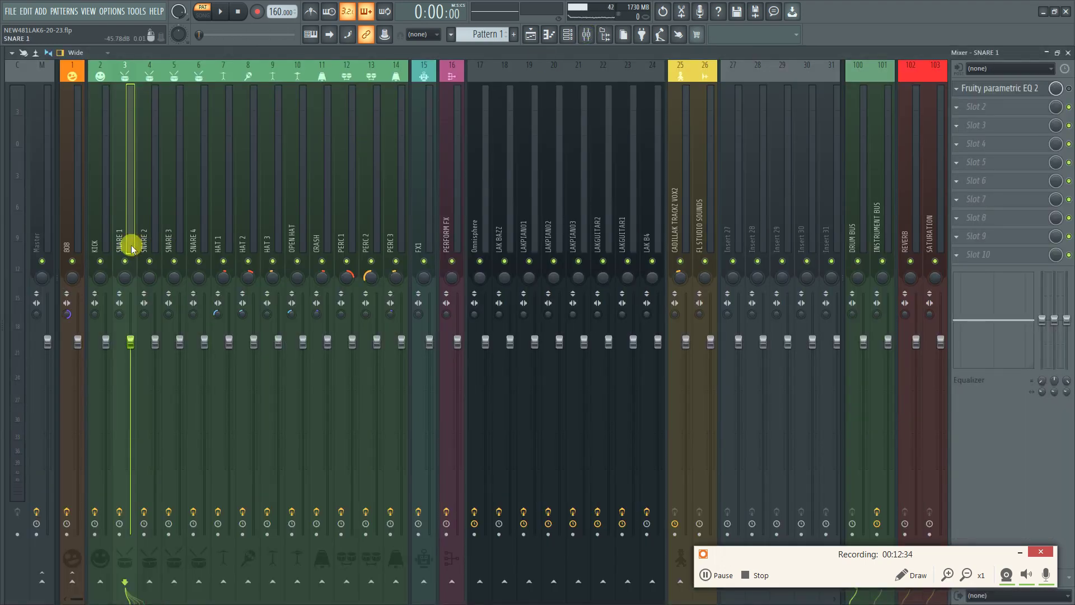
left_click(1068, 52)
scroll(47, 486, "up", 4)
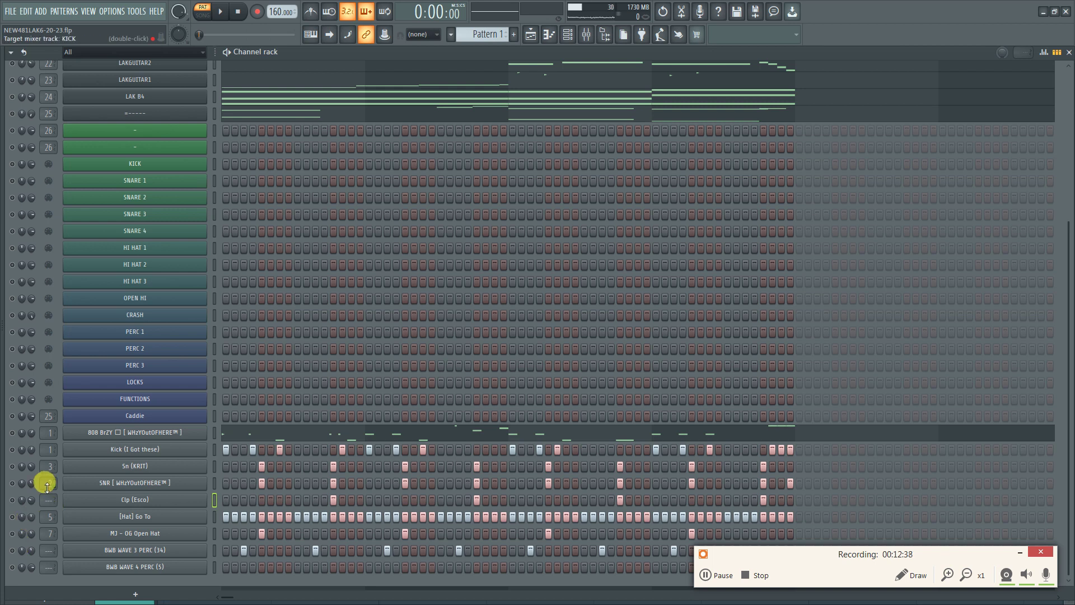
scroll(46, 502, "up", 2)
scroll(46, 503, "up", 1)
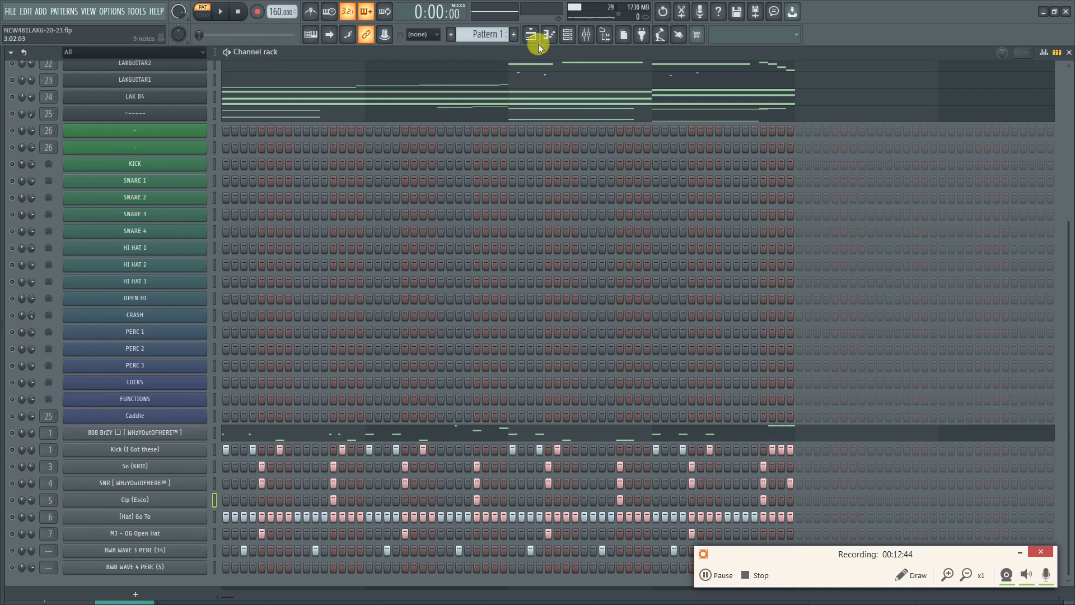
left_click(568, 36)
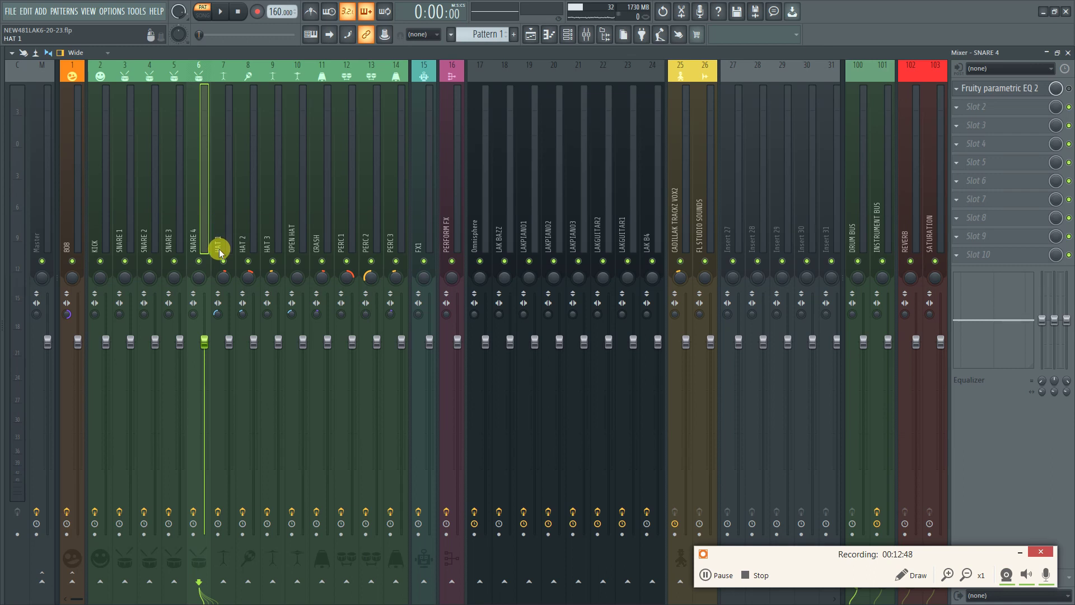
Switch playback to song mode and place Pattern 1 at the start of Track 1 in the playlist, playing from bar 1
left_click(220, 11)
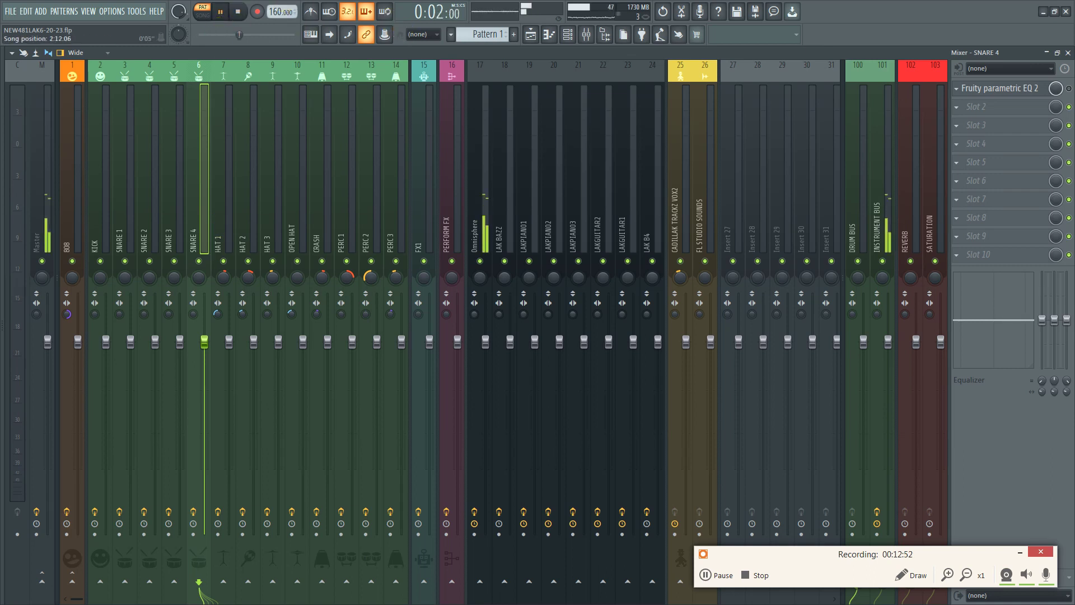
left_click(202, 14)
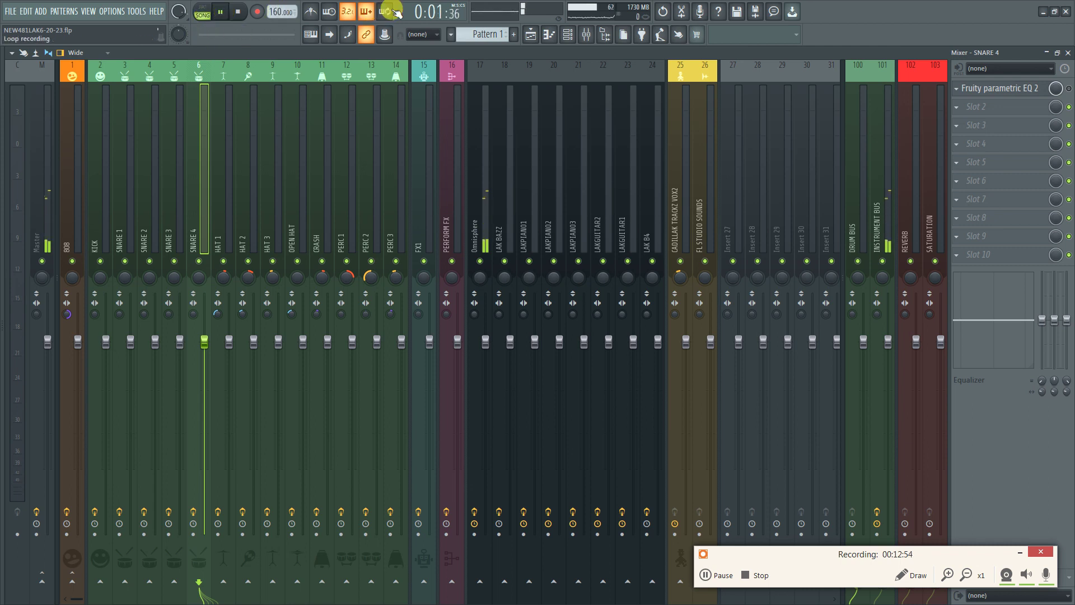
left_click(532, 34)
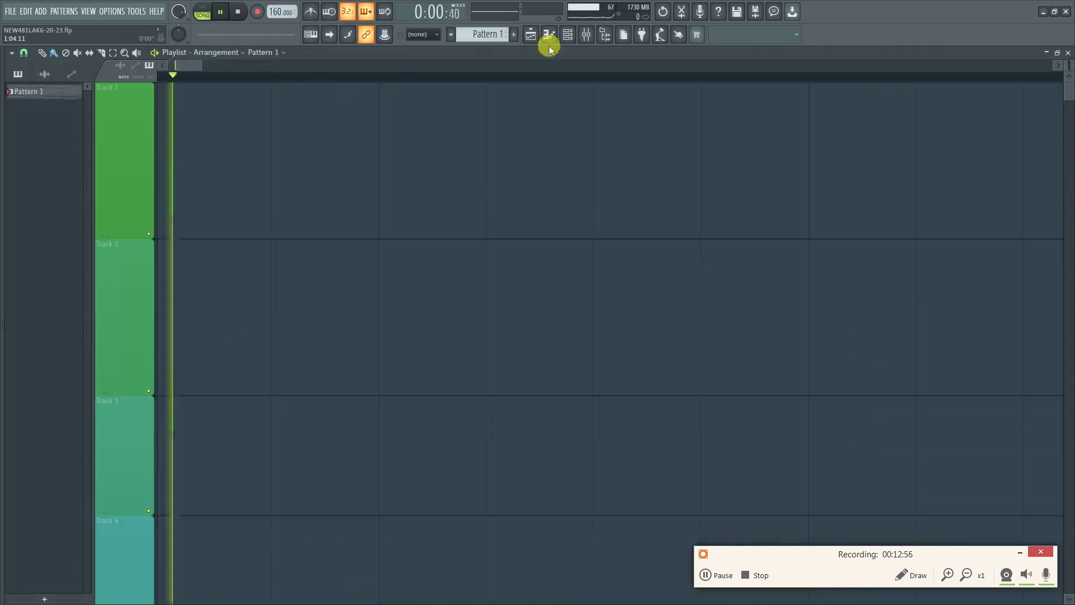
left_click_drag(45, 91, 238, 100)
scroll(244, 77, "down", 6)
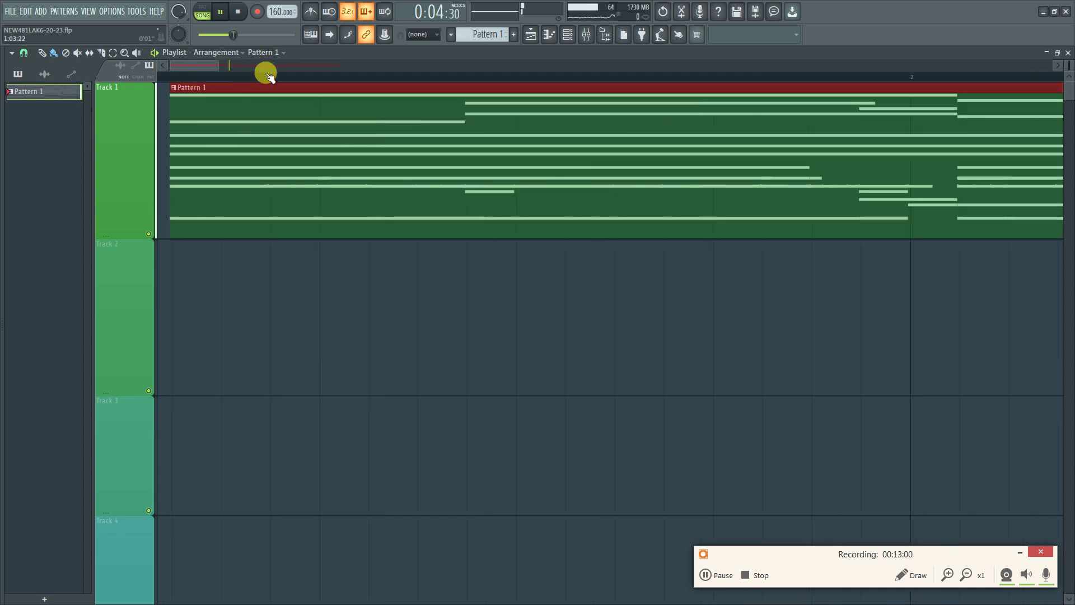
left_click_drag(255, 159, 160, 94)
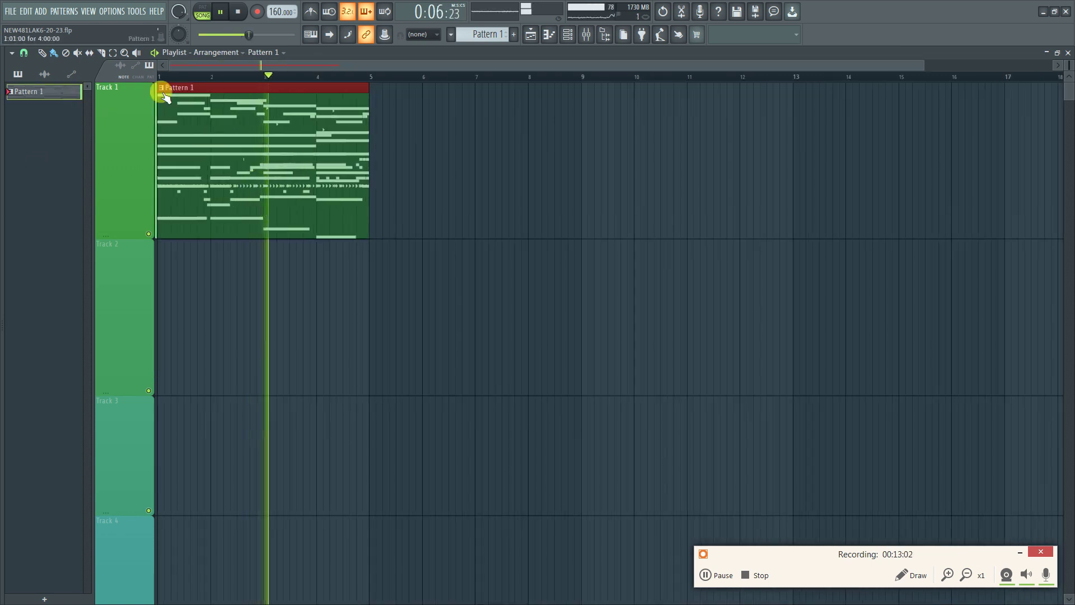
left_click_drag(246, 75, 9, 79)
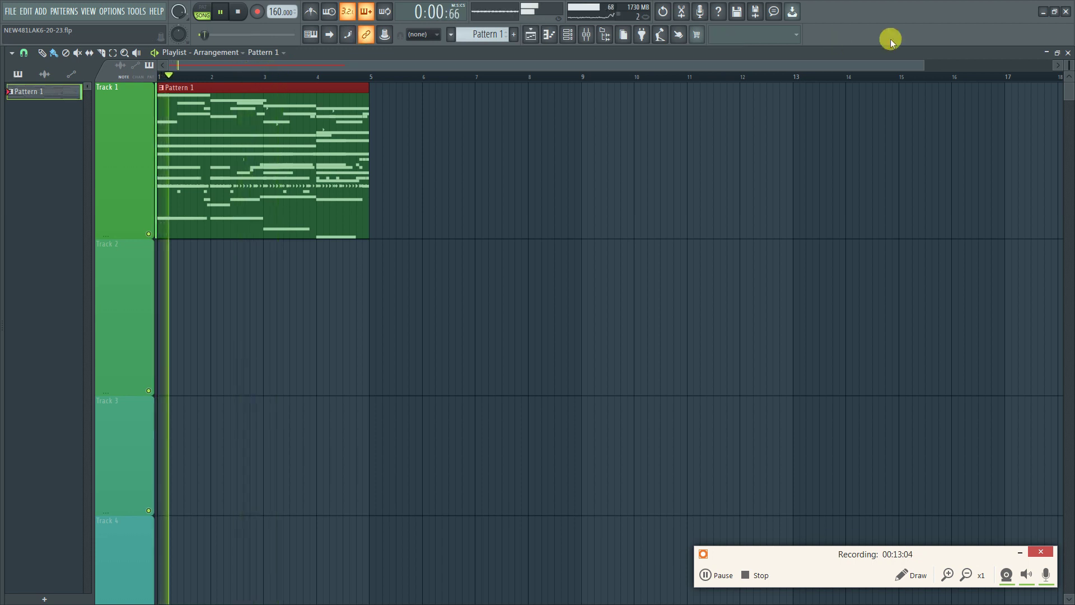
Unmute the channels from the 808 to [Hat] Go To in the channel rack and restart playback
key("F9")
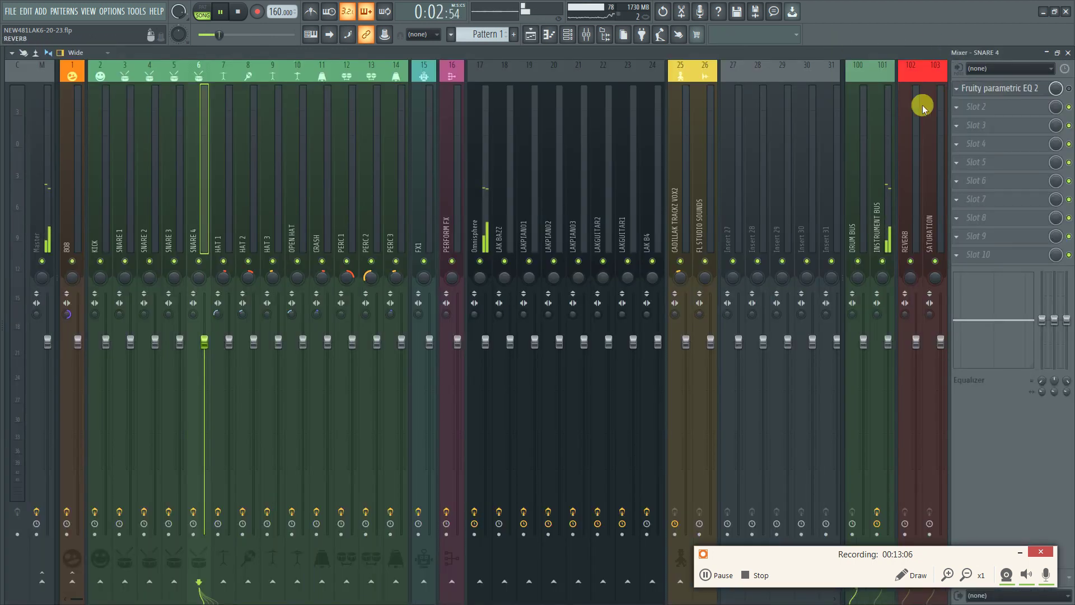
key("F6")
key("space")
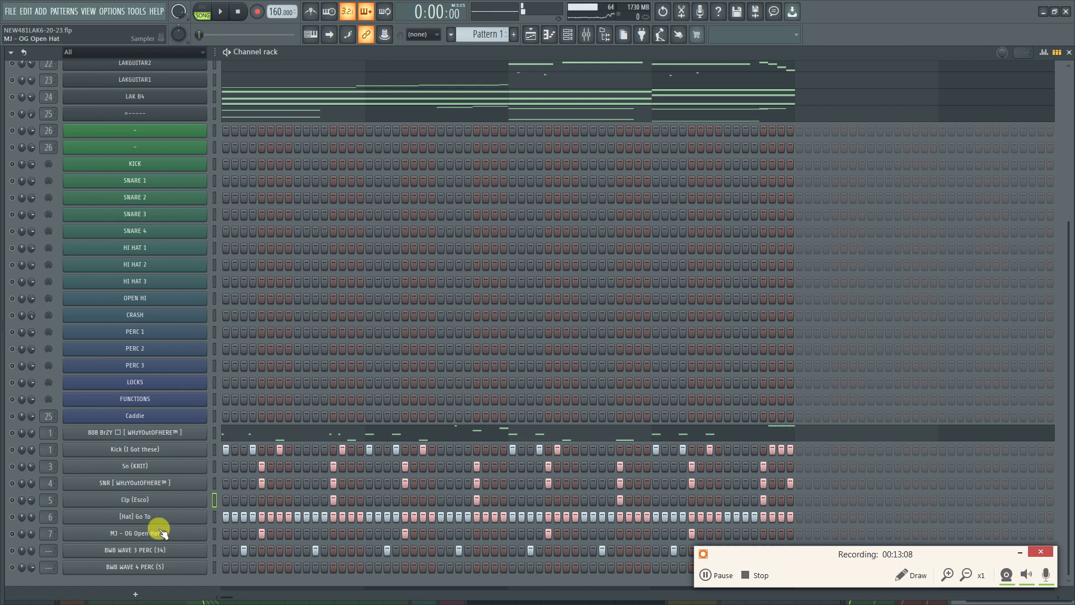
left_click(12, 516)
left_click_drag(13, 487, 20, 431)
key("space")
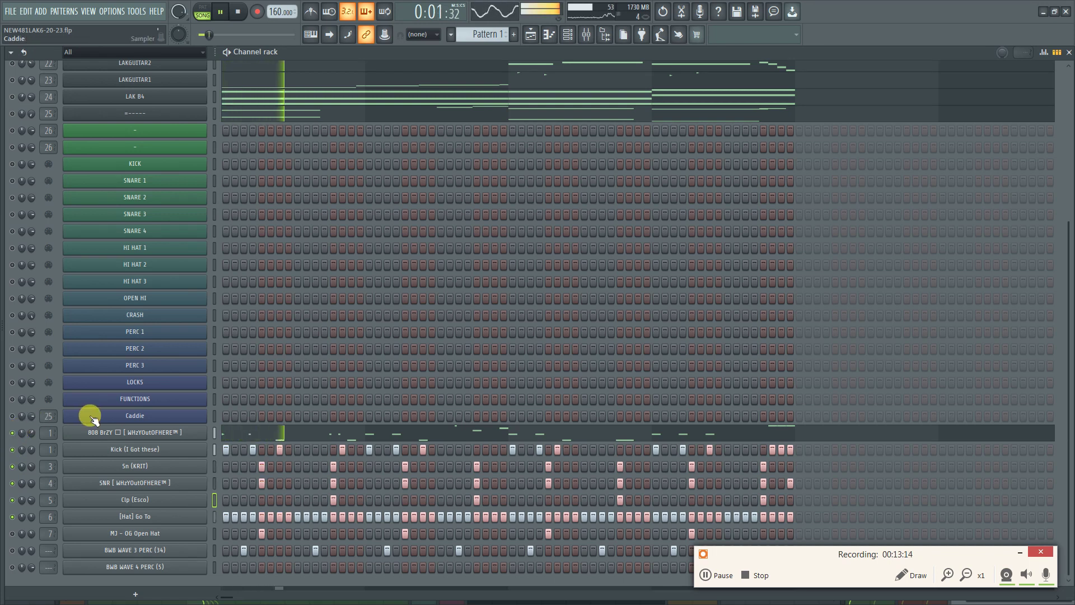
Mute the 808 mixer track and set its stereo separation to 16% merged
left_click(585, 33)
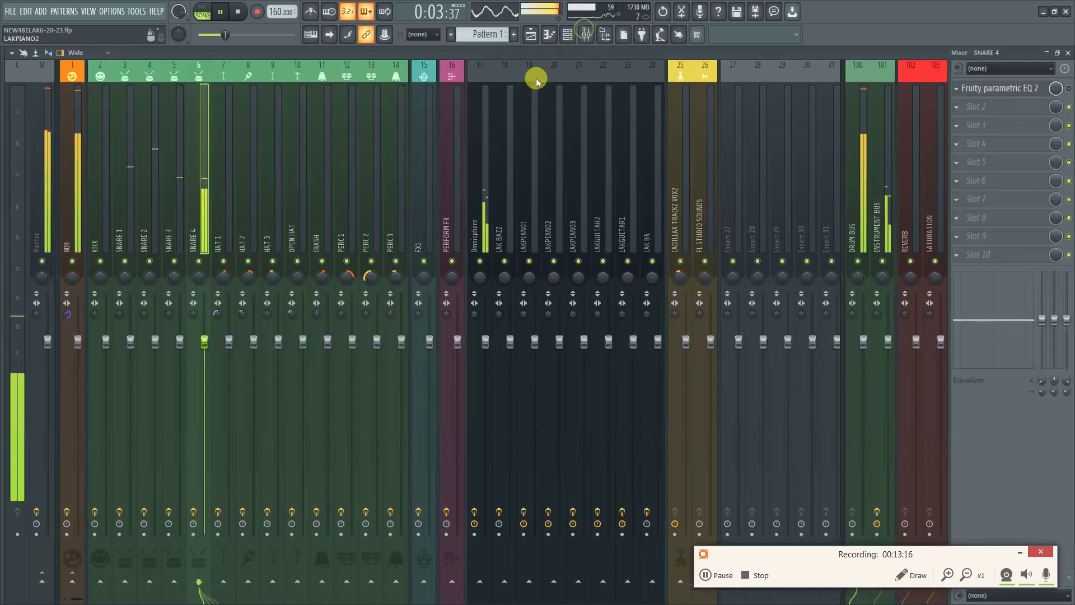
left_click(73, 262)
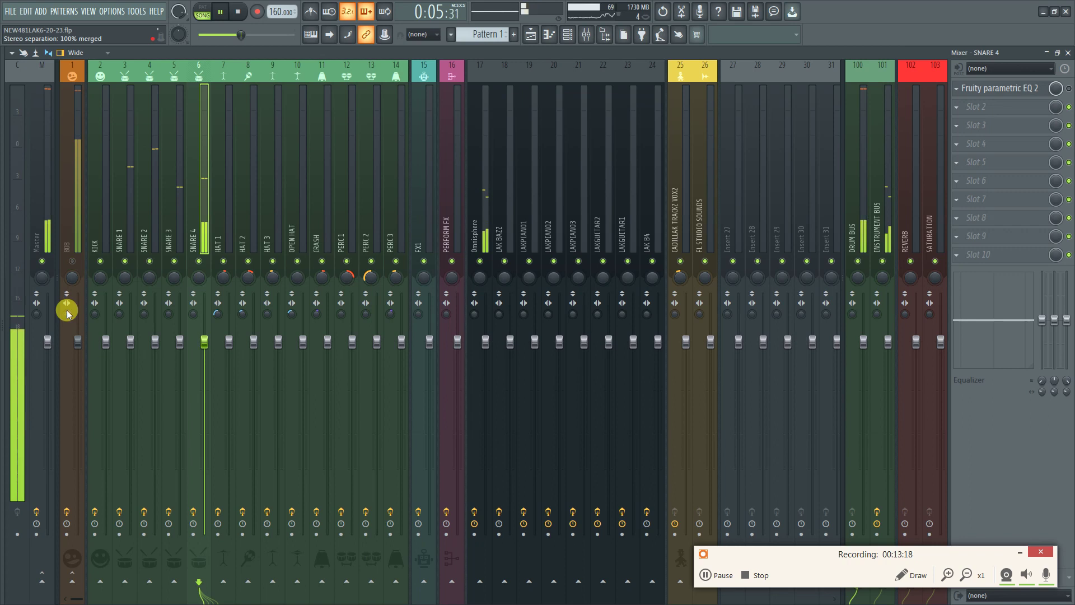
key("space")
left_click_drag(67, 314, 67, 338)
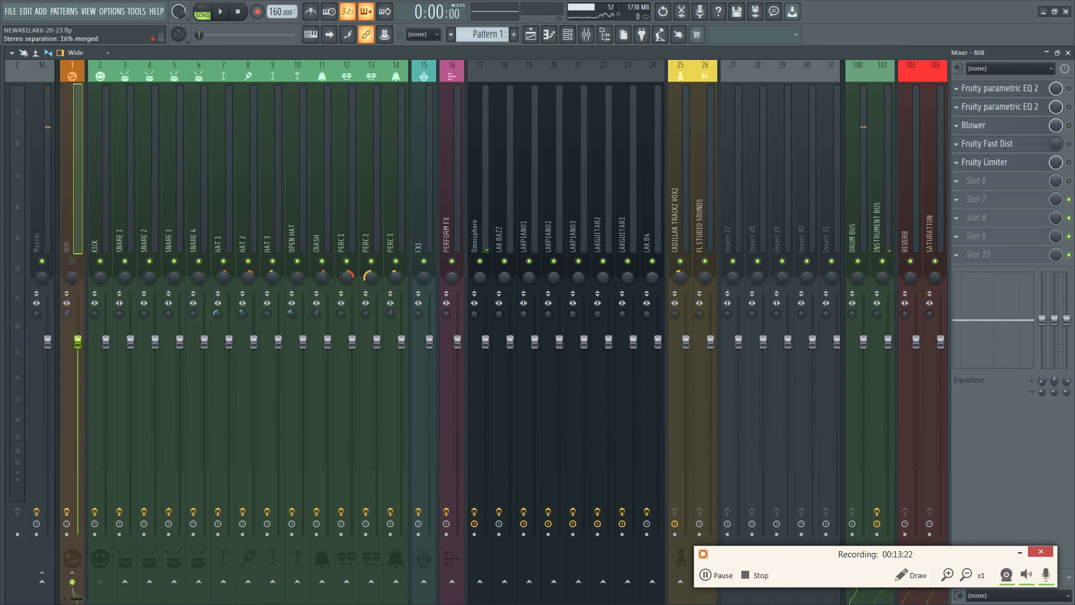
Play the song to check the mixer levels, and route [Hat] Go To and MJ - OG Open Hat to mixer tracks 7 and 8
key("space")
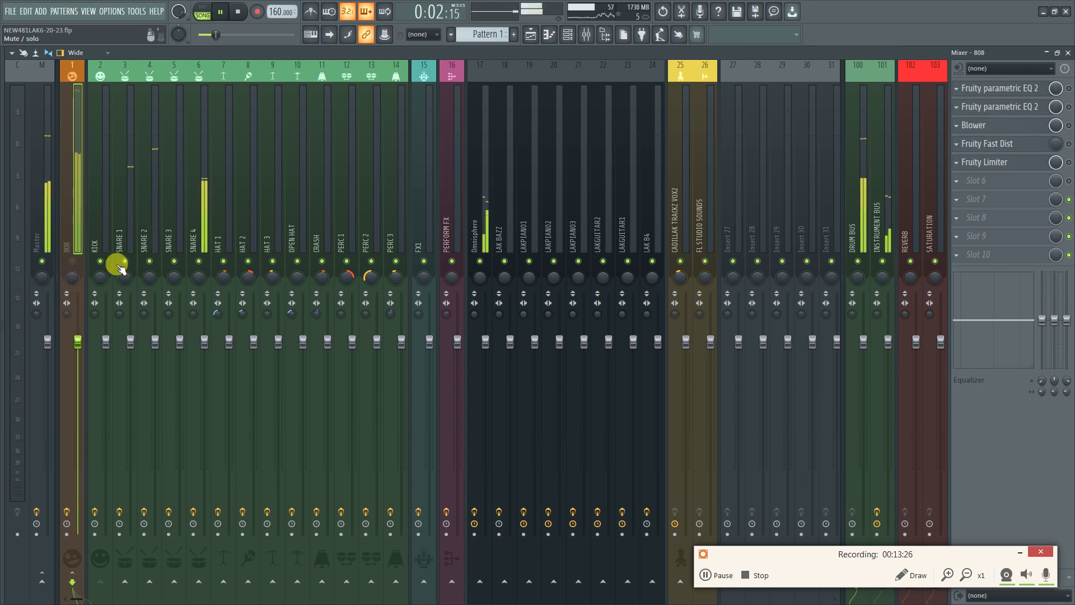
key("space")
left_click(200, 209)
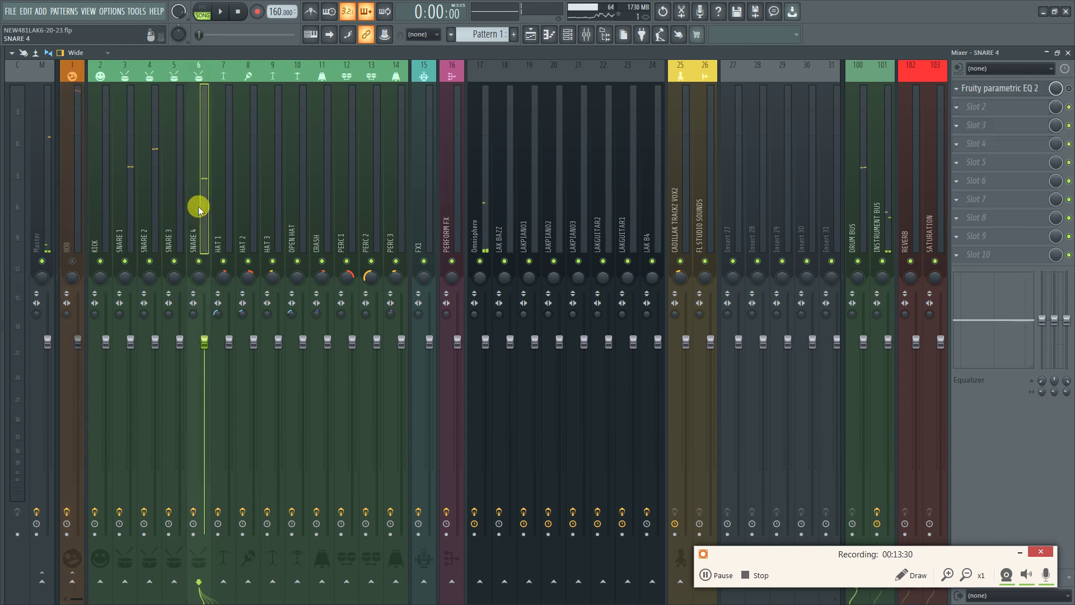
key("F5")
key("F6")
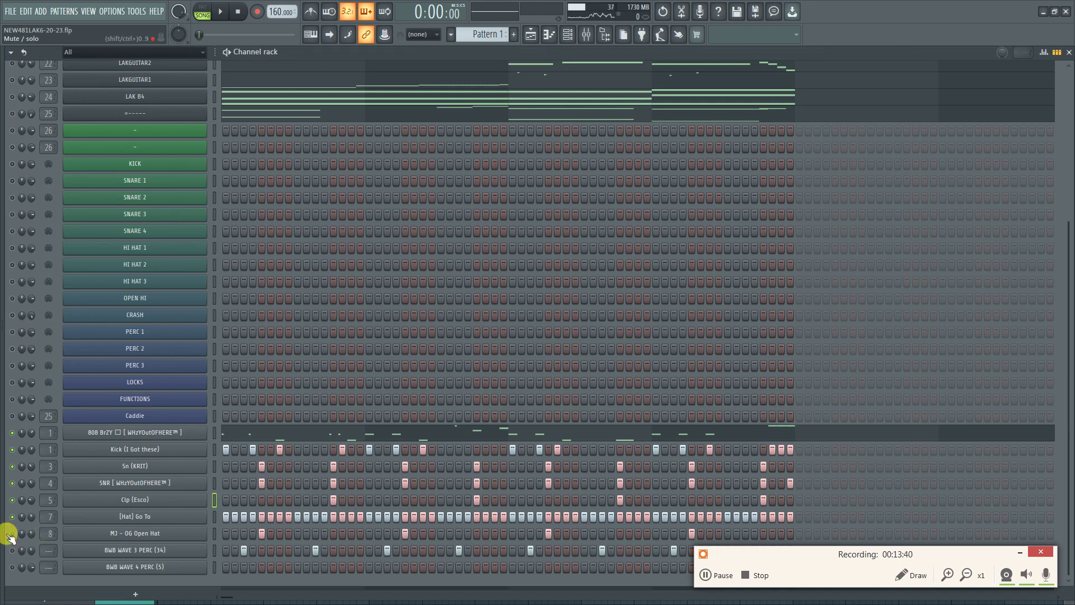
Audition the beat with MJ - OG Open Hat unmuted, check its level in the mixer, and route it to mixer track 13
key("space")
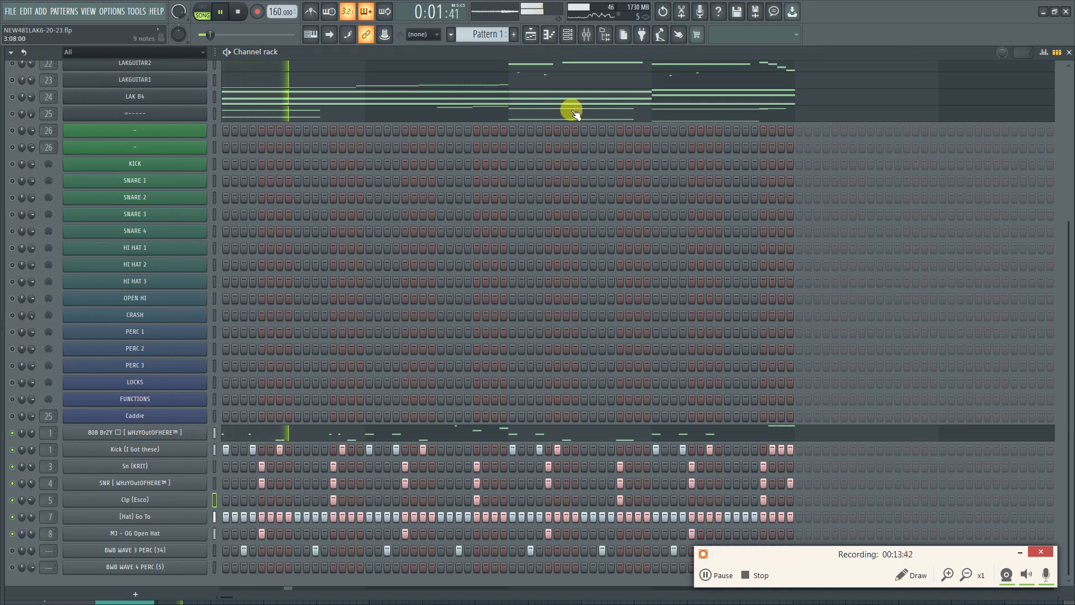
left_click(595, 38)
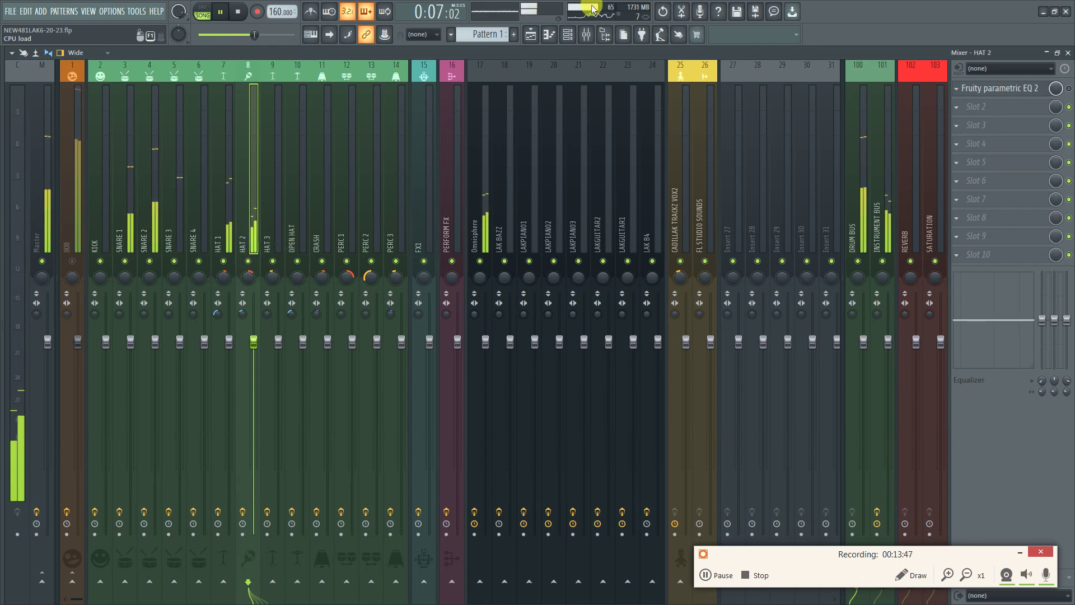
key("space")
left_click(1068, 53)
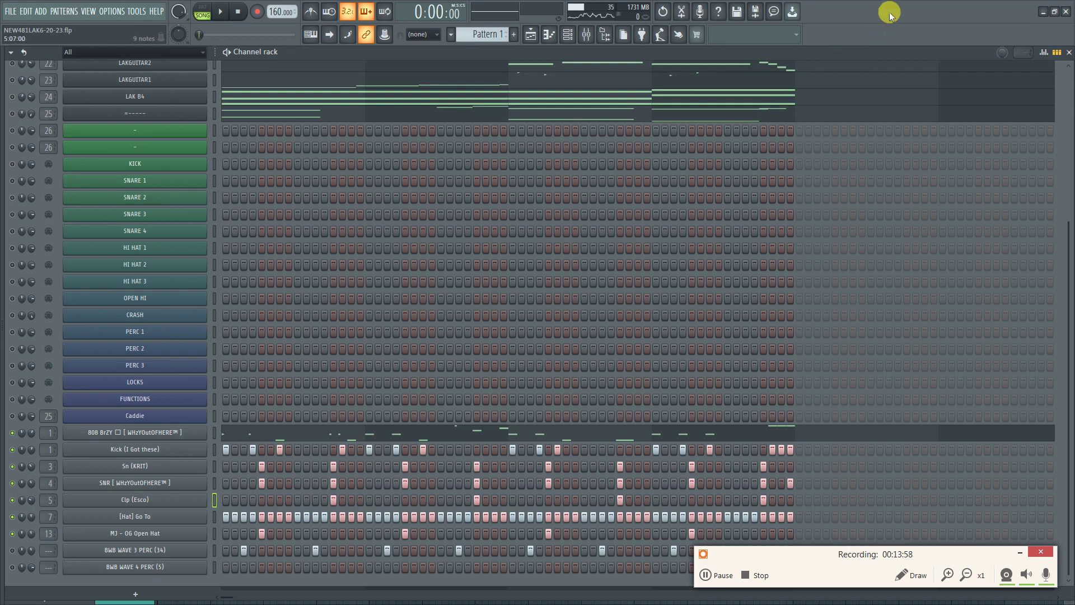
Check the mixer track names and route MJ - OG Open Hat to track 10, BWB WAVE 3 PERC (34) to 11 and BWB WAVE 4 PERC (5) to 13
left_click(590, 36)
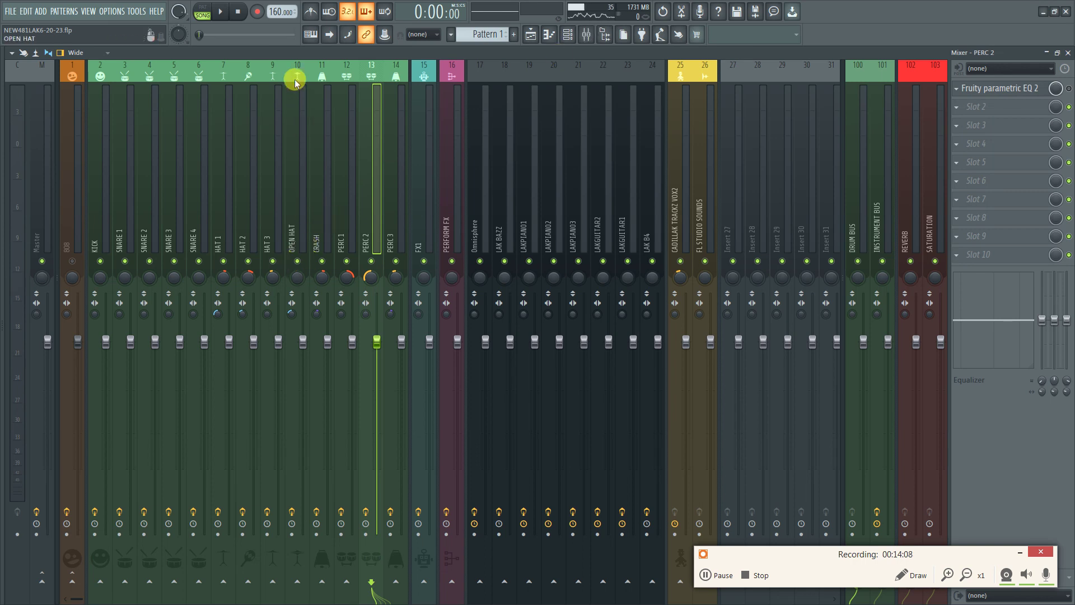
left_click(531, 35)
left_click(588, 35)
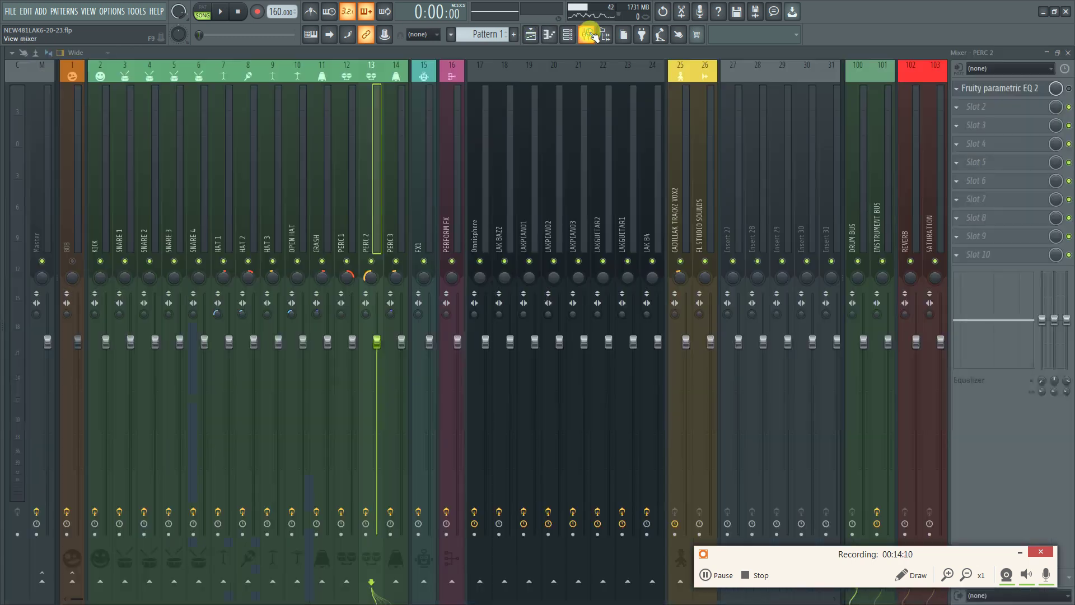
left_click(571, 36)
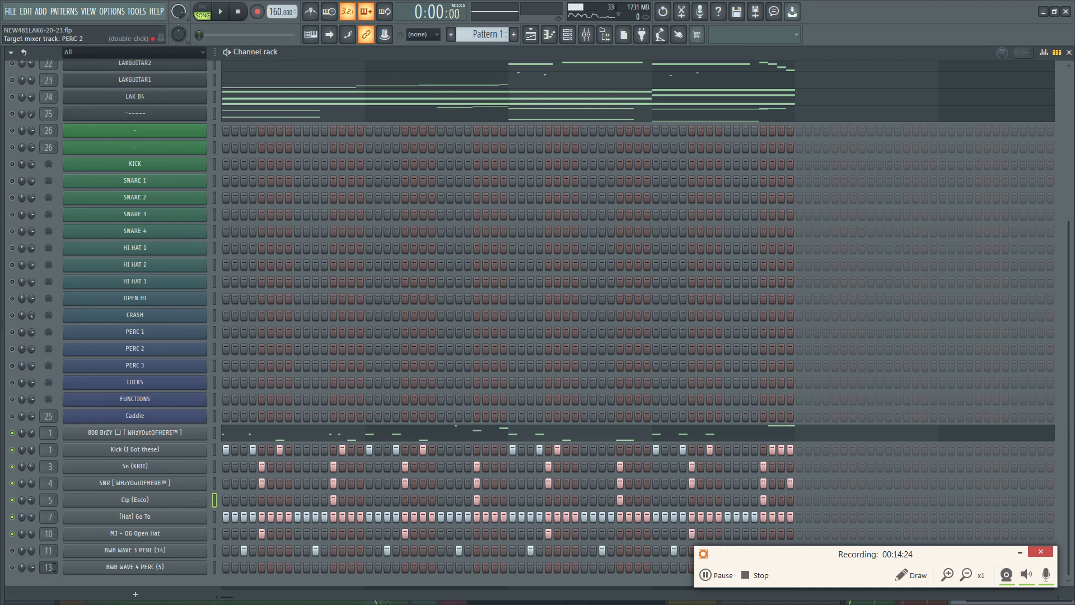
Check the PERC 1 track number in the mixer and reroute BWB WAVE 3 PERC (34) to mixer track 12
left_click(587, 34)
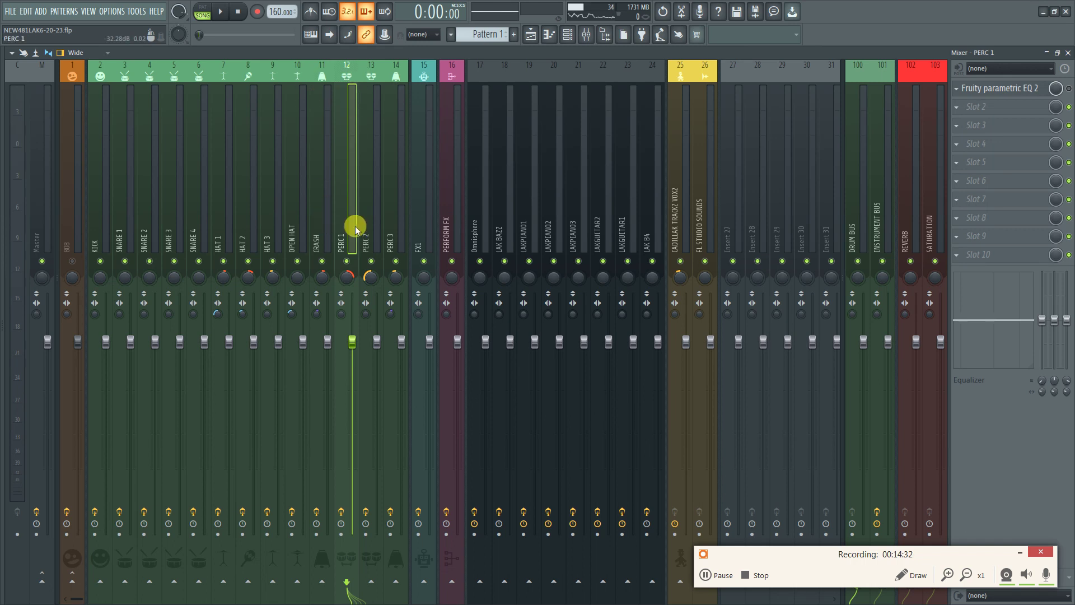
left_click(531, 34)
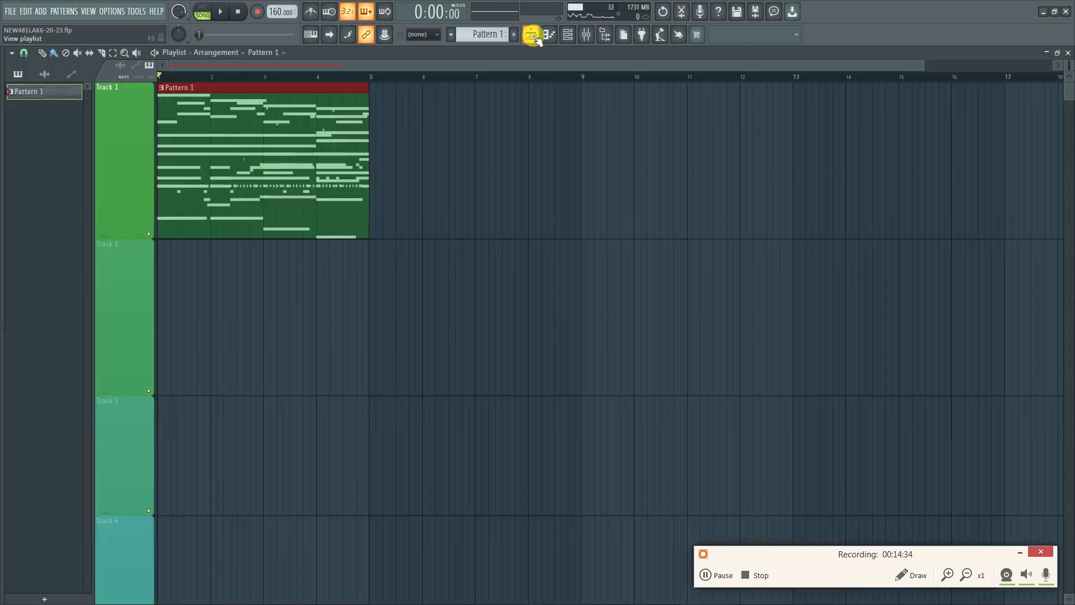
left_click(569, 34)
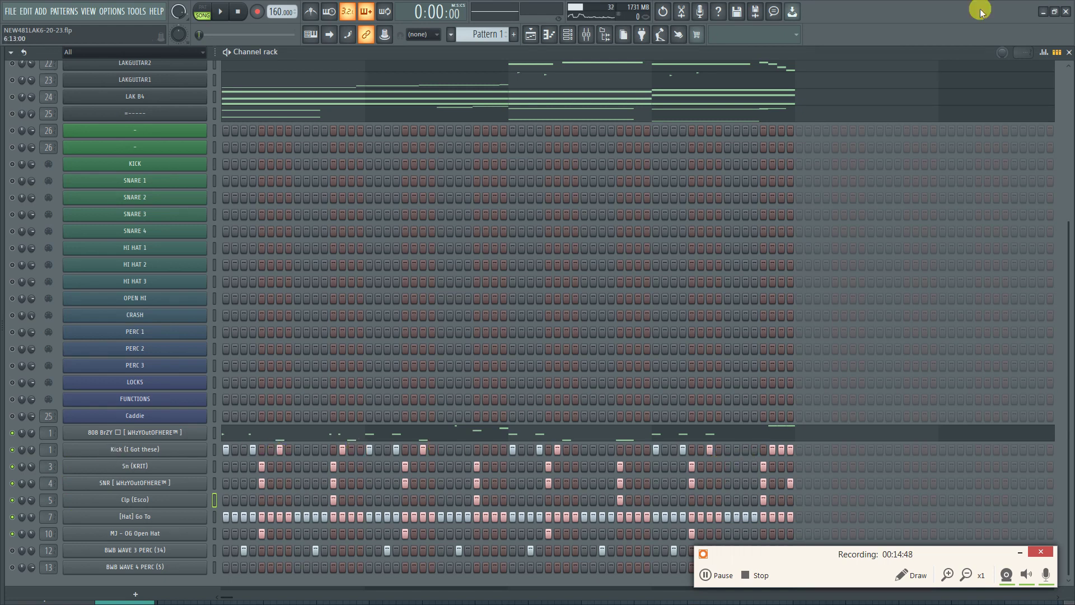
Play the beat while checking the mixer levels, and unmute the 808 mixer track
key("space")
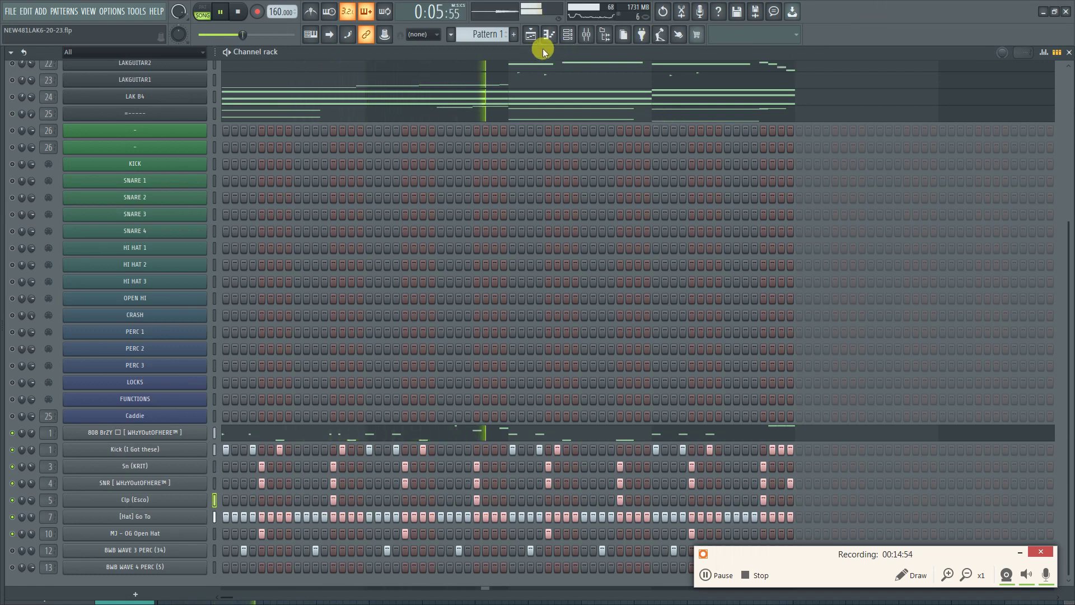
left_click(584, 38)
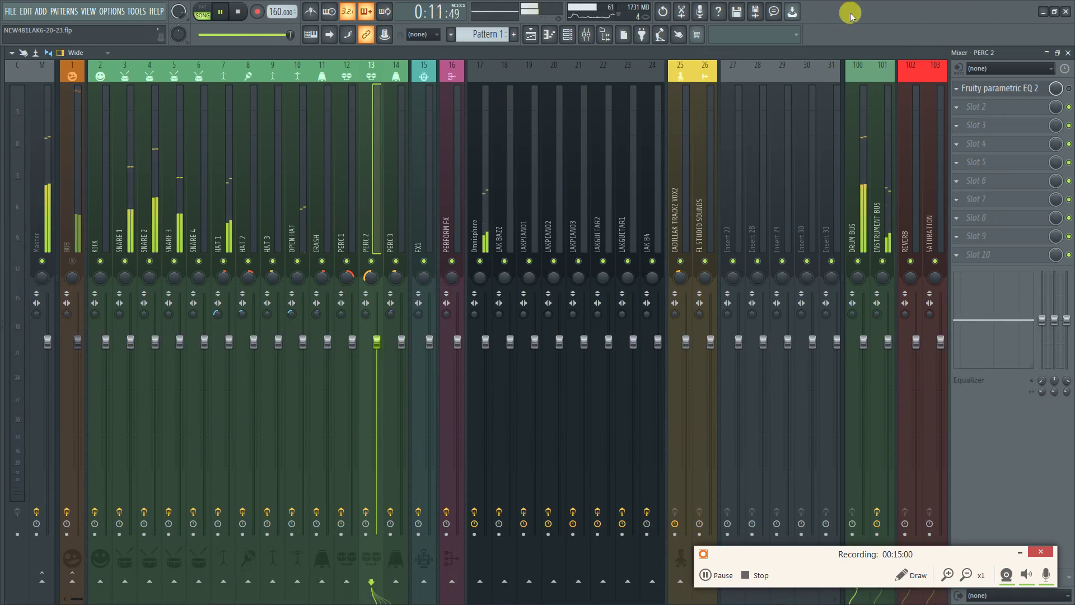
key("space")
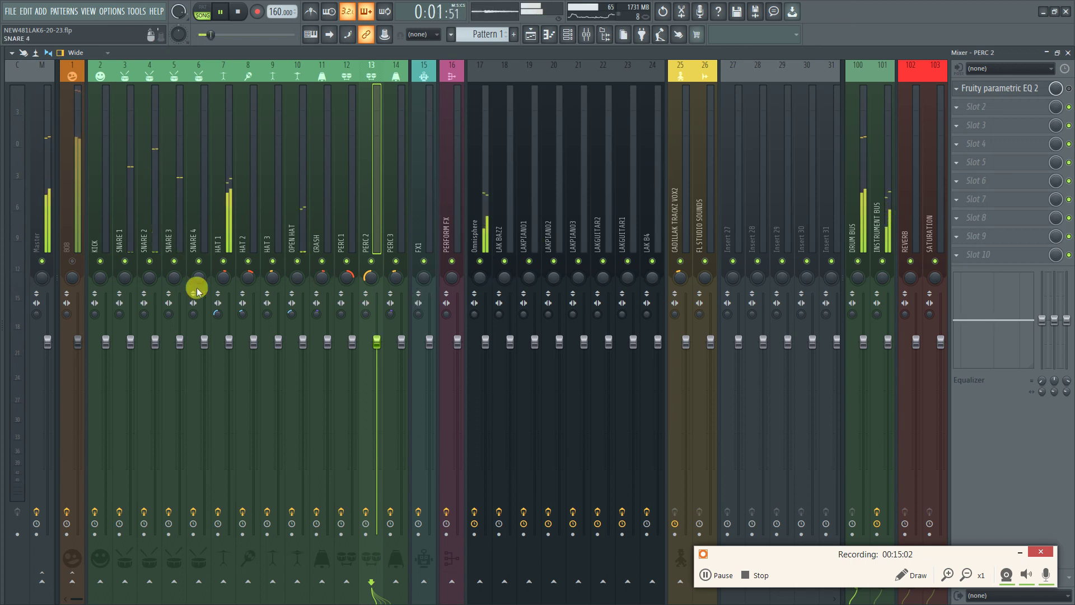
key("space")
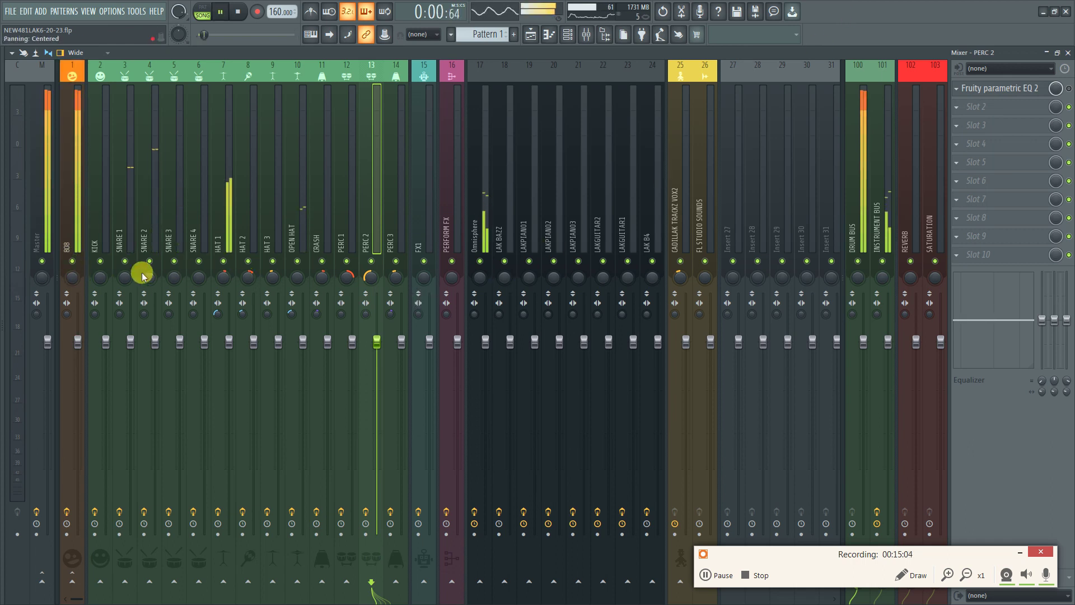
key("space")
key("F9")
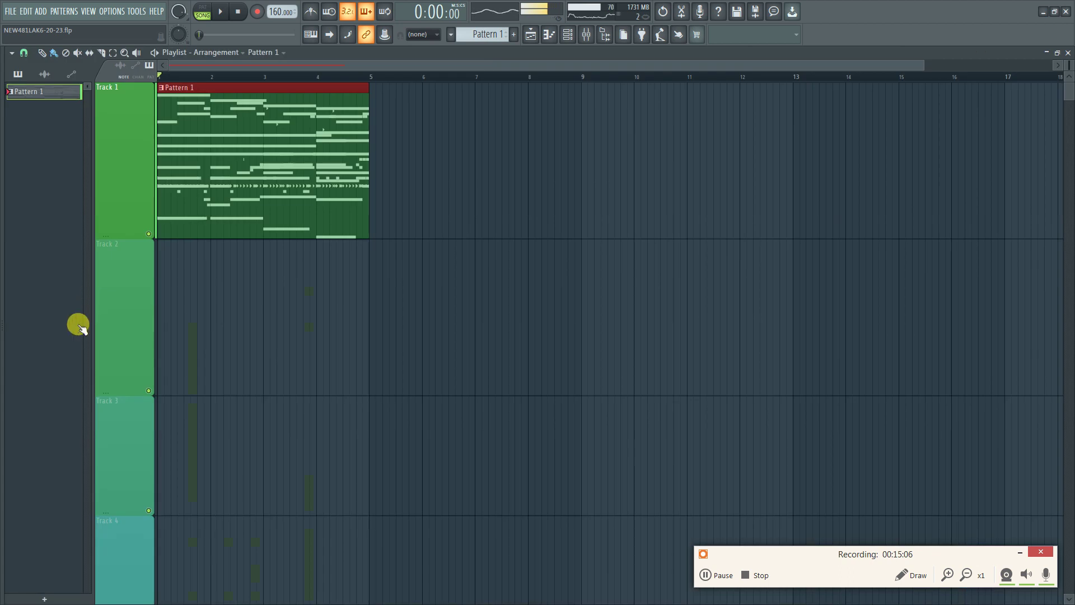
Adjust the 808 channel's volume in the channel rack during playback and mute the 808 channel
key("F6")
key("space")
left_click_drag(29, 434, 31, 429)
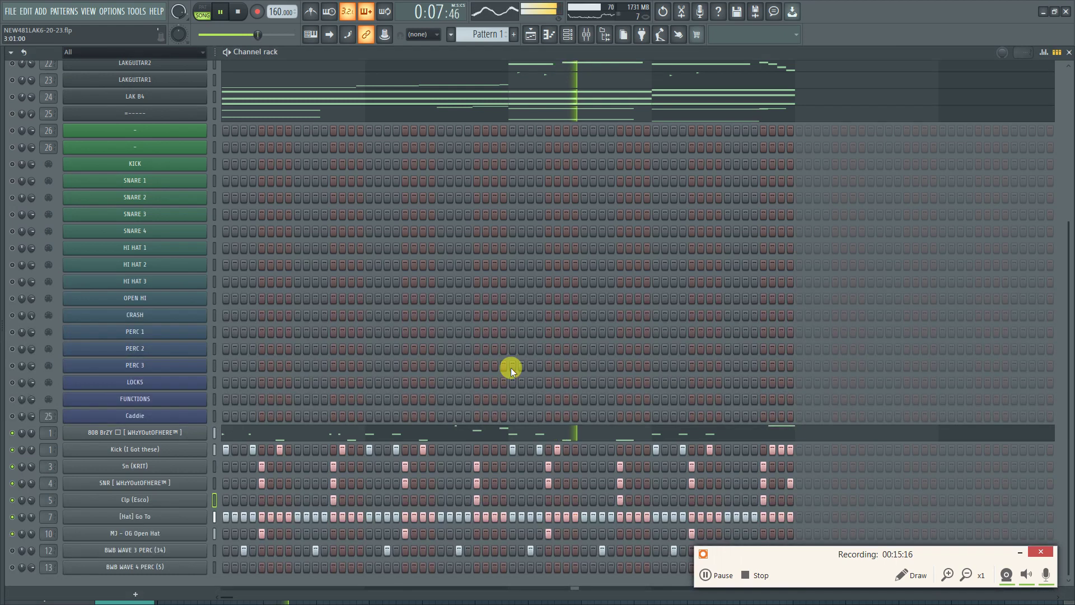
scroll(605, 292, "up", 4)
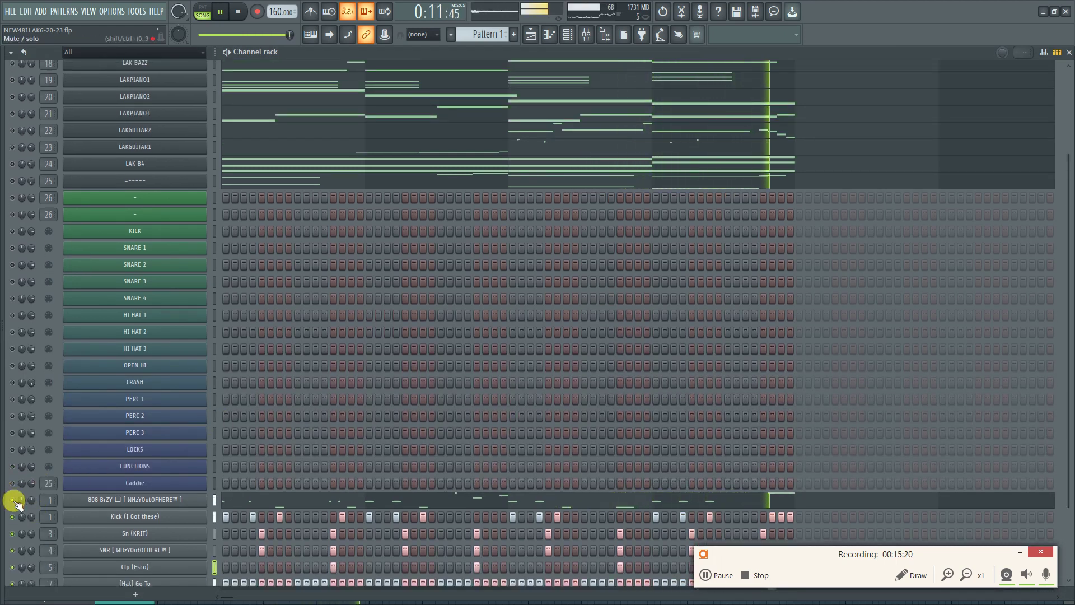
key("space")
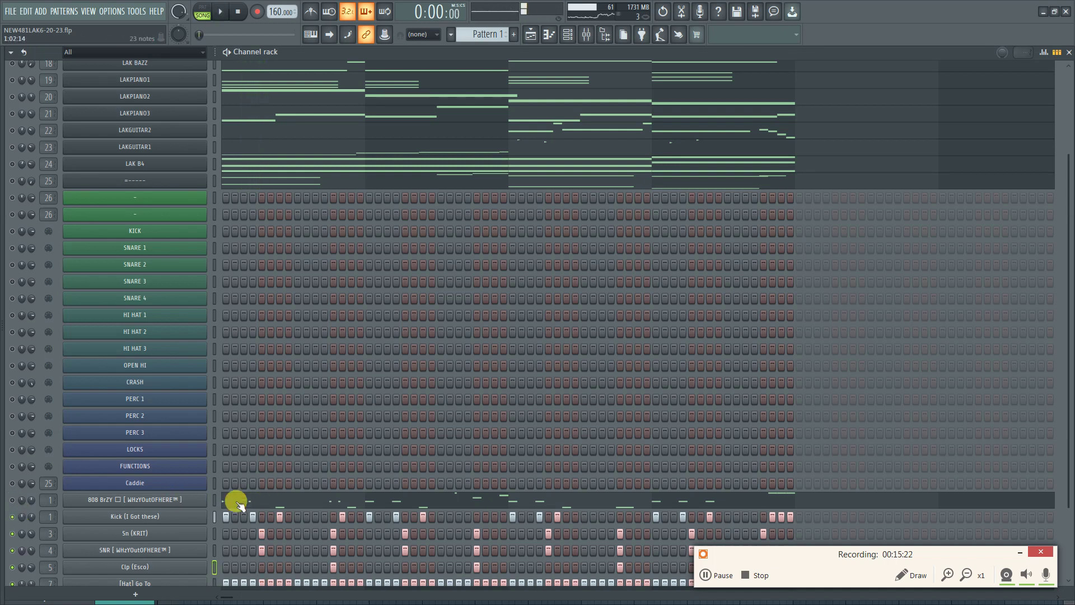
Balance the volumes of the Clp (Esco) and Sn (KRIT) channels while the beat plays
scroll(139, 540, "down", 4)
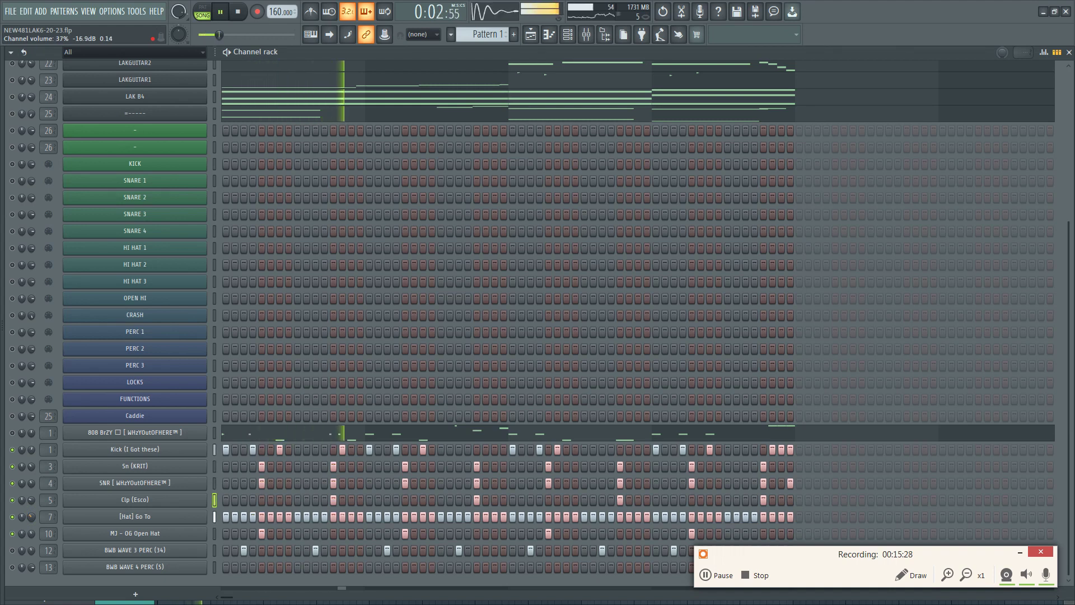
left_click(30, 503)
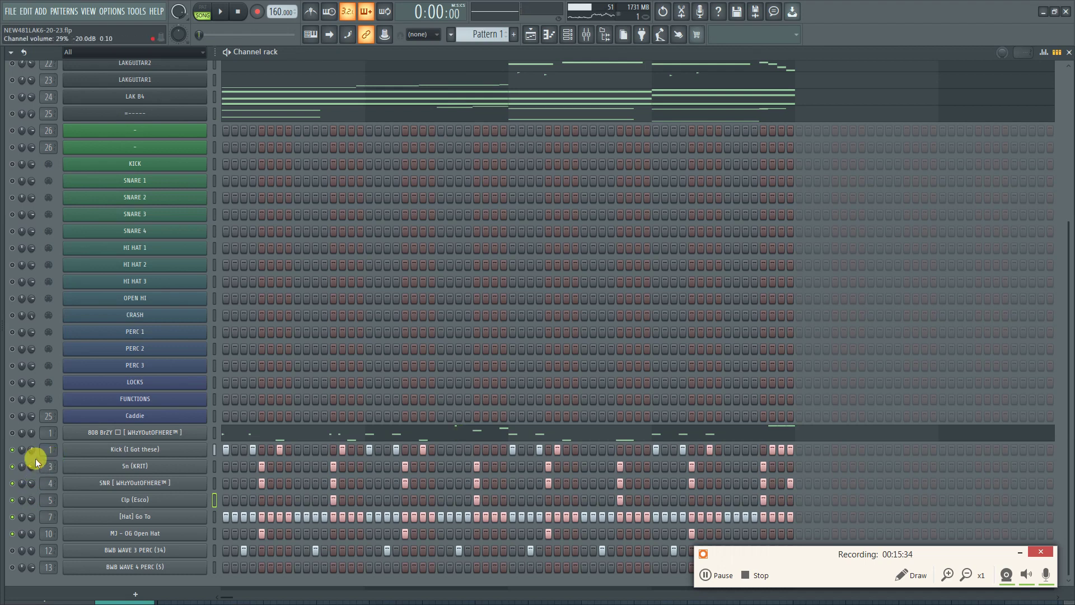
key("space")
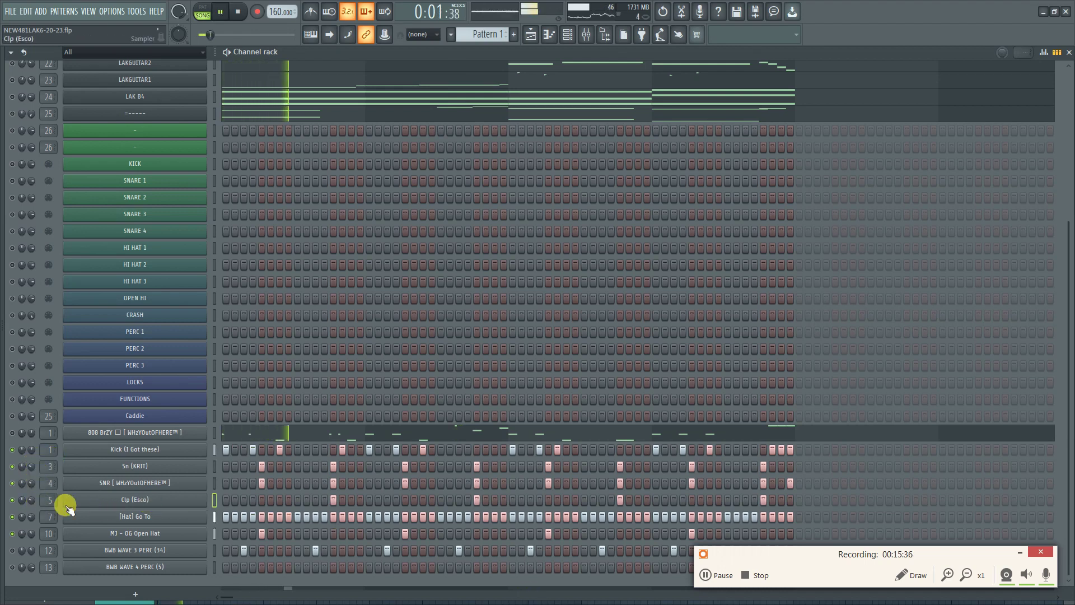
left_click_drag(31, 500, 33, 466)
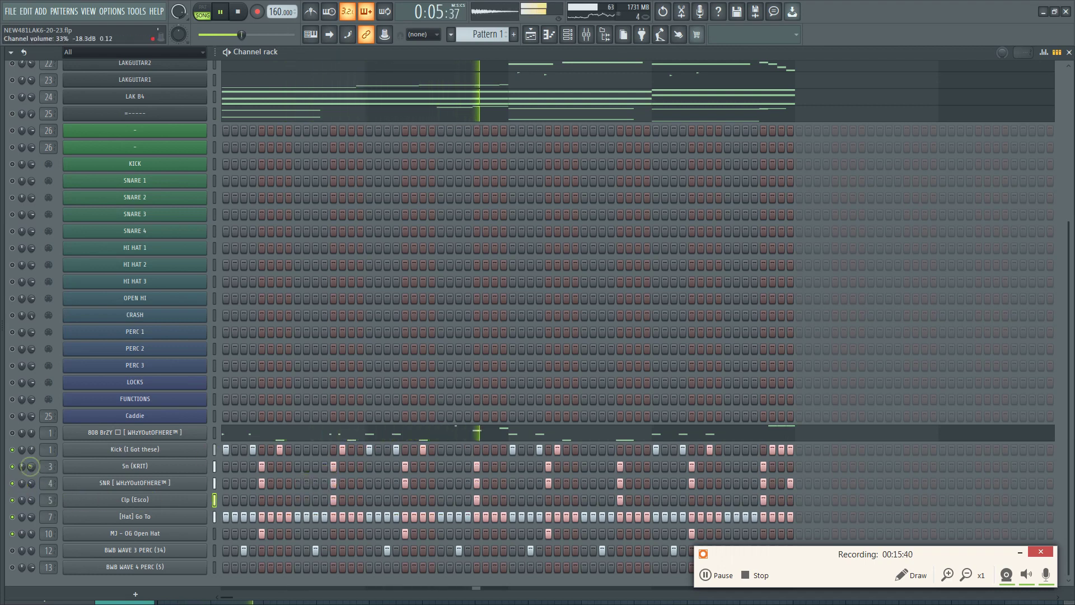
left_click_drag(29, 469, 41, 442)
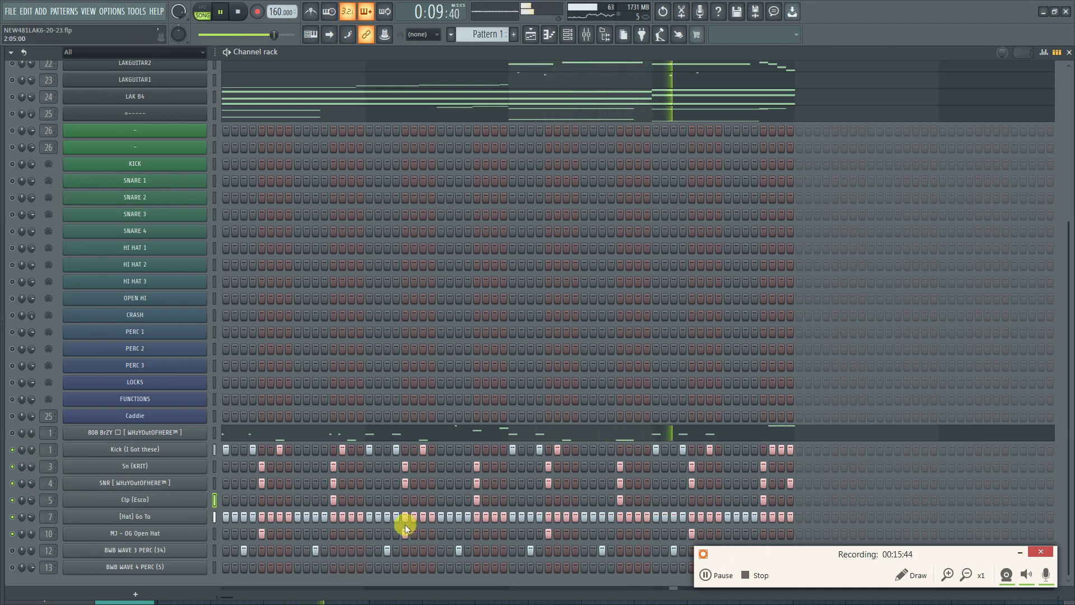
Lower the MJ - OG Open Hat channel volume to 31% while replaying the beat
key("space")
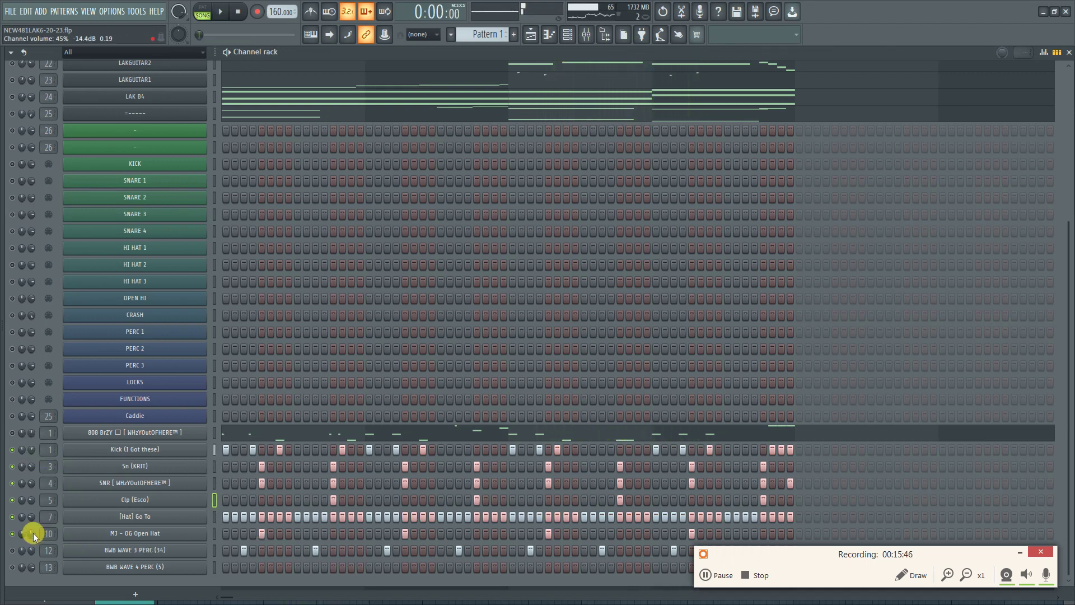
key("space")
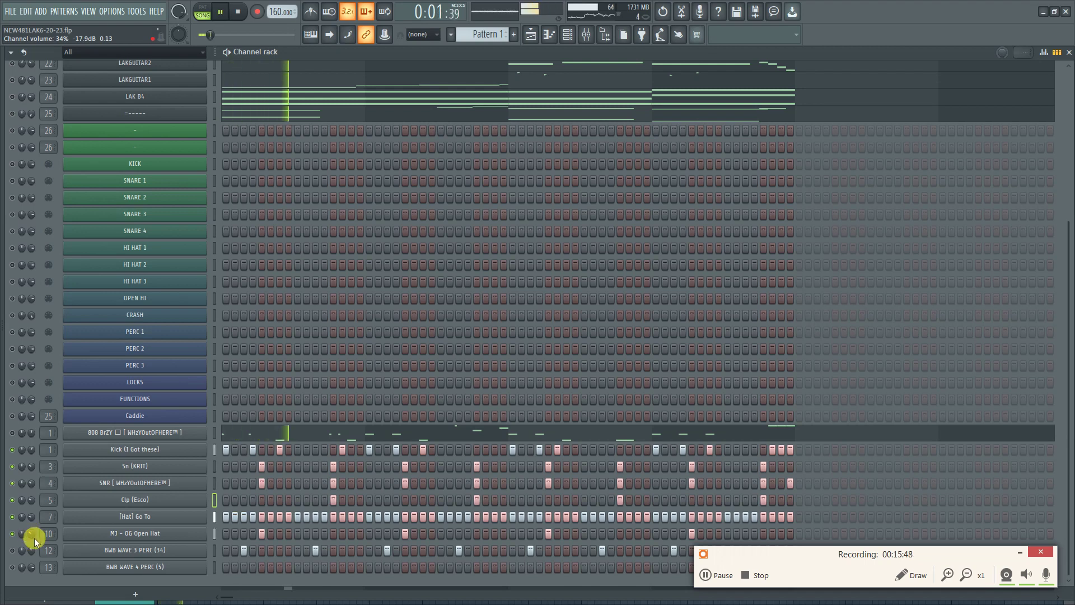
key("space")
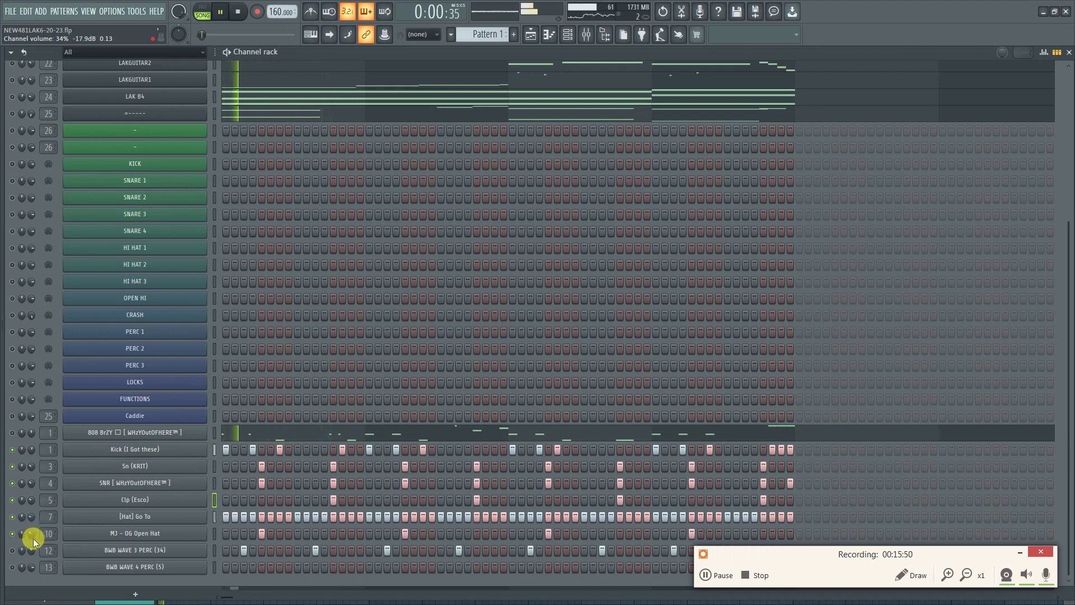
left_click_drag(36, 534, 36, 539)
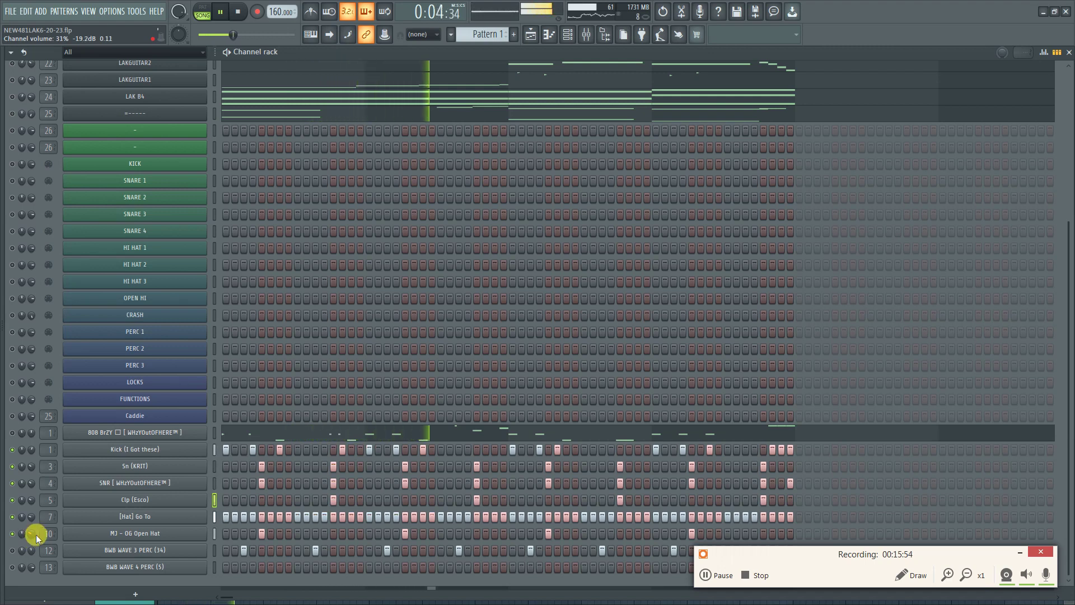
Unmute BWB WAVE 3 PERC (34) and BWB WAVE 4 PERC (5), play the beat with them, and preview the BWB WAVE 4 sample
key("space")
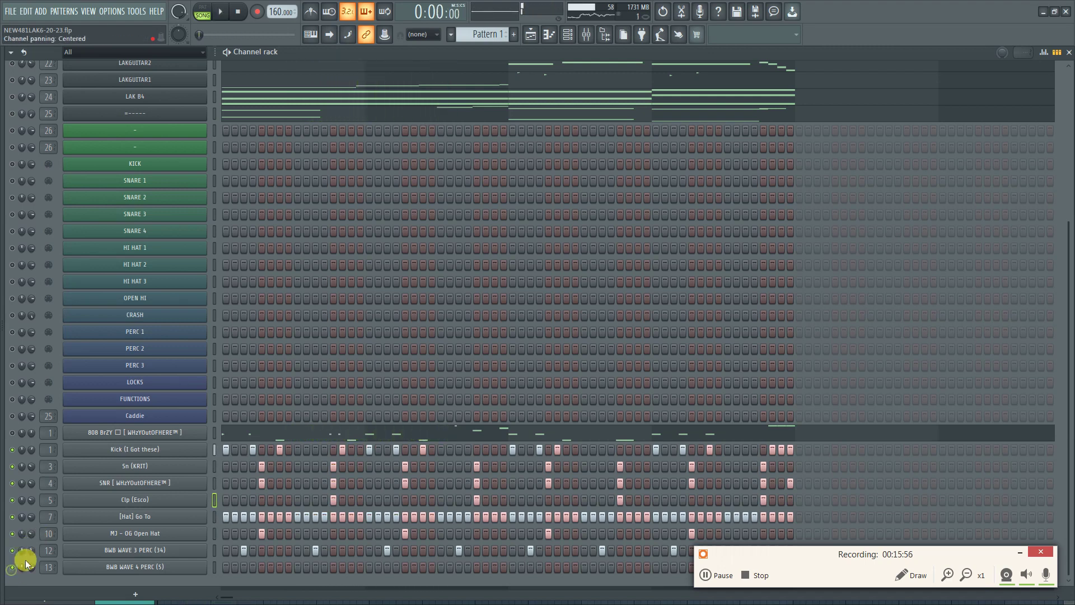
key("space")
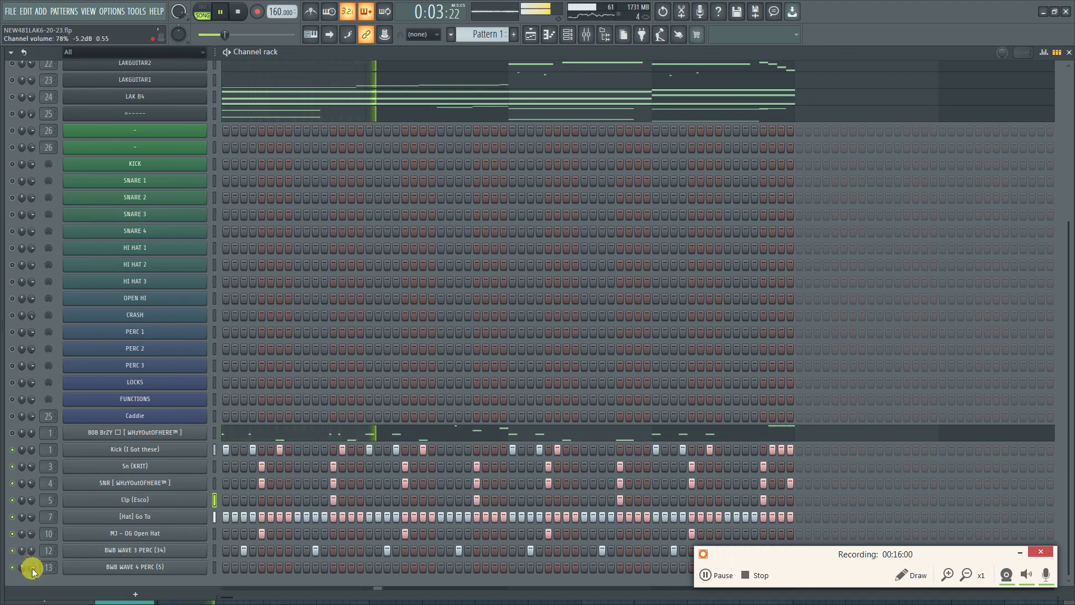
left_click_drag(1008, 552, 976, 376)
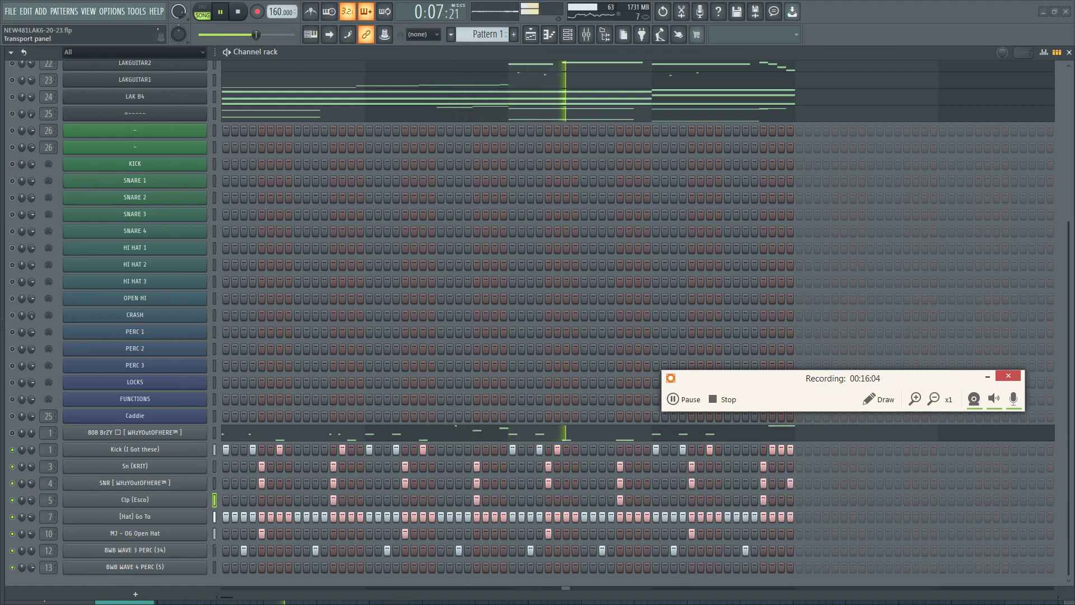
left_click(236, 13)
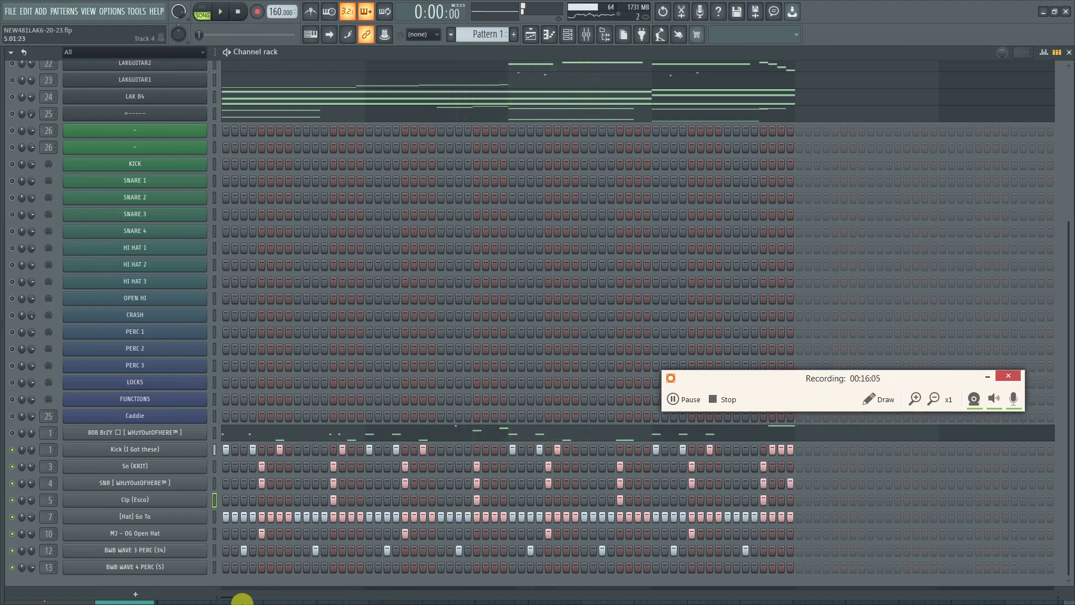
left_click(148, 566)
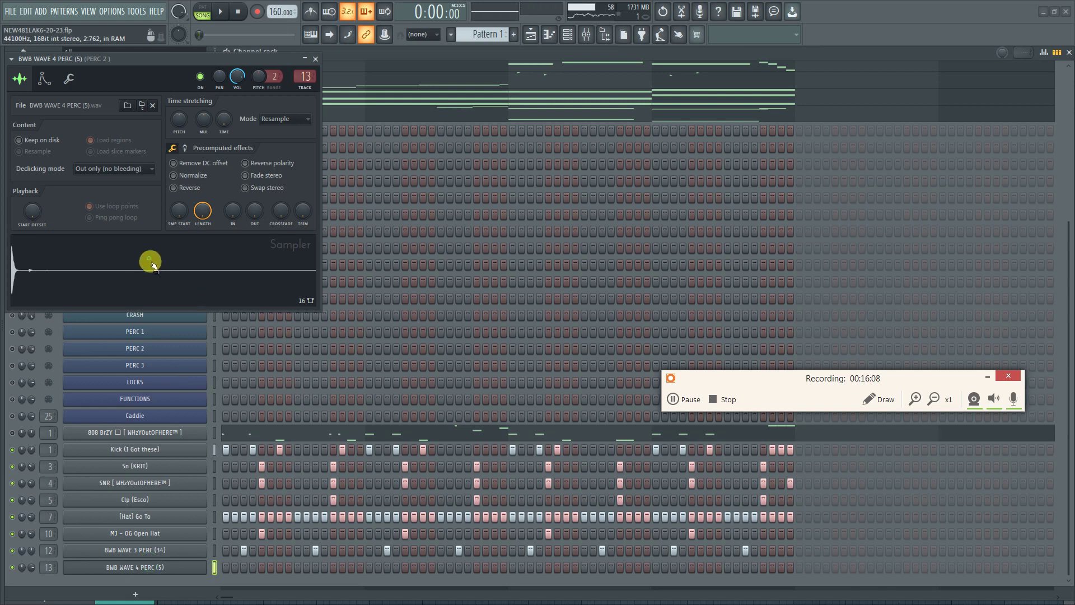
left_click(316, 59)
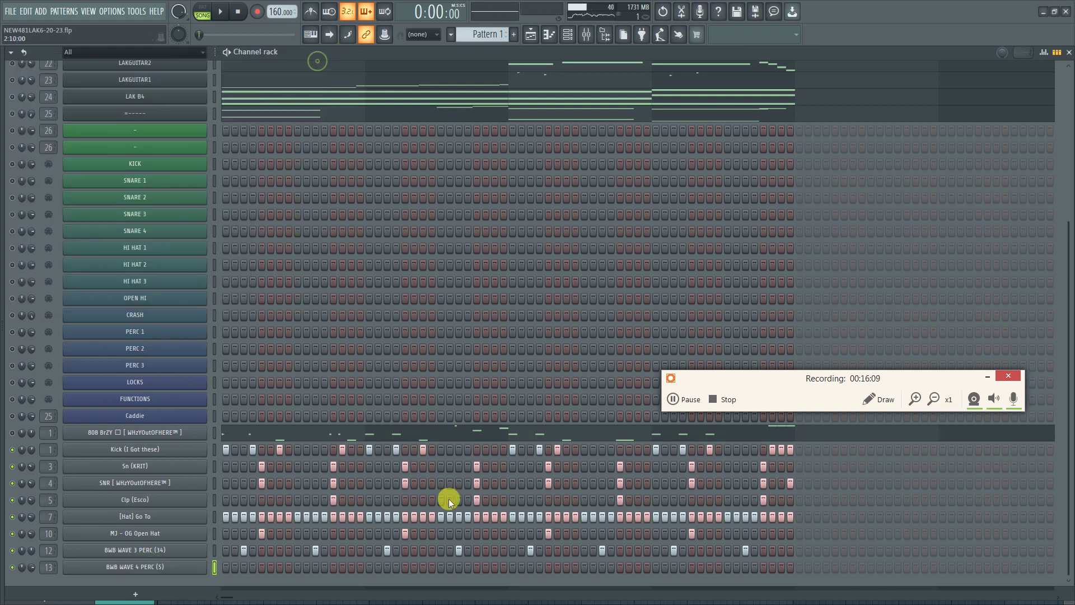
Try a BWB WAVE 4 PERC (5) hit on step 17 during playback and clear it
left_click(369, 570)
key("space")
key("space")
right_click(375, 569)
Place BWB WAVE 4 PERC (5) hits on steps 15, 47, 59, 63 and 64 while auditioning the beat
left_click(351, 567)
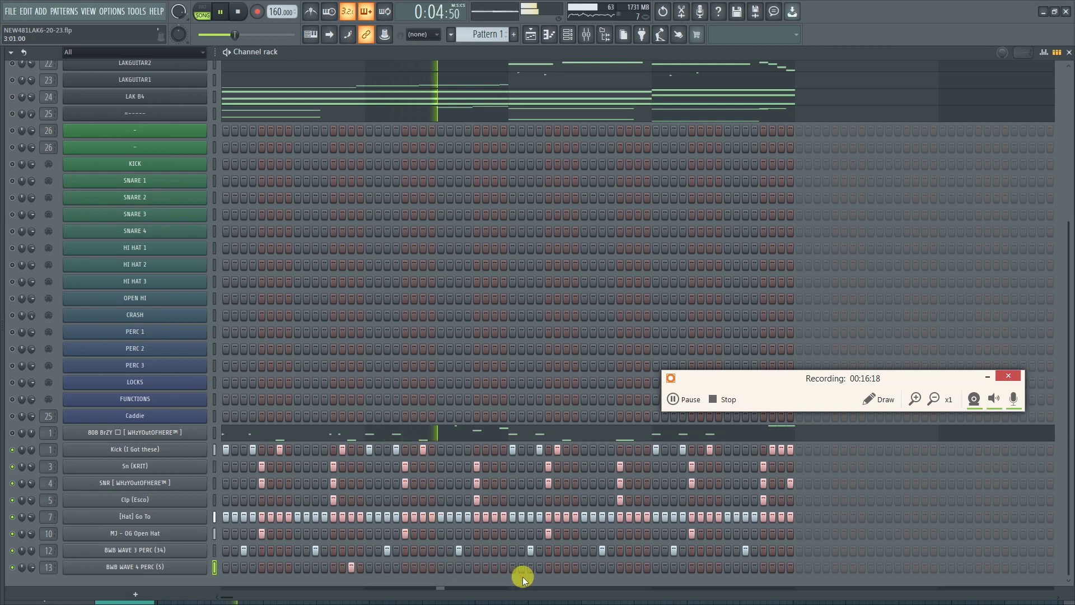
left_click(639, 568)
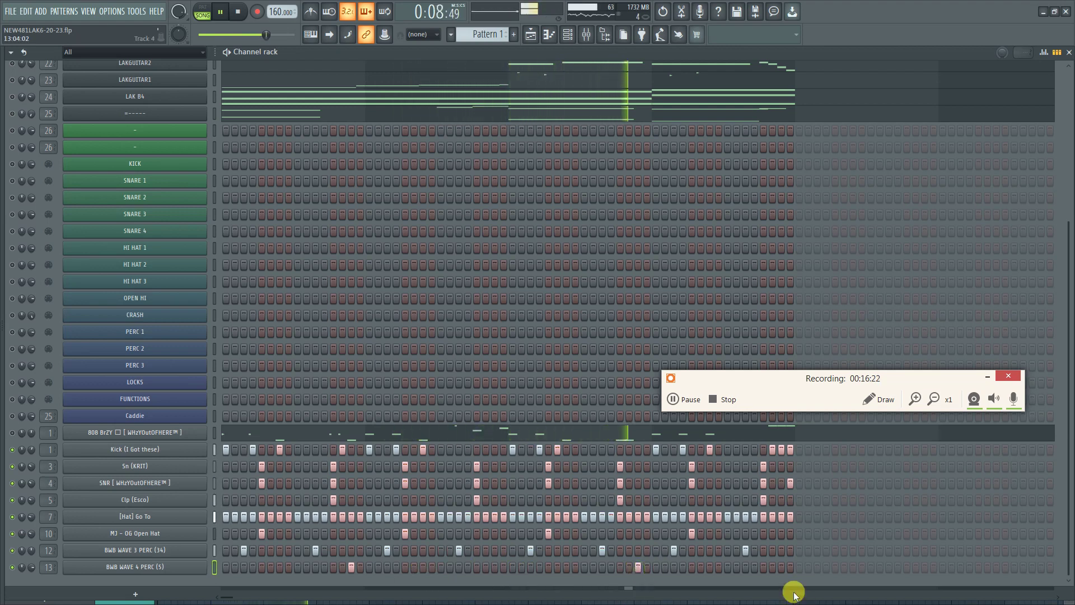
left_click(782, 567)
left_click(790, 566)
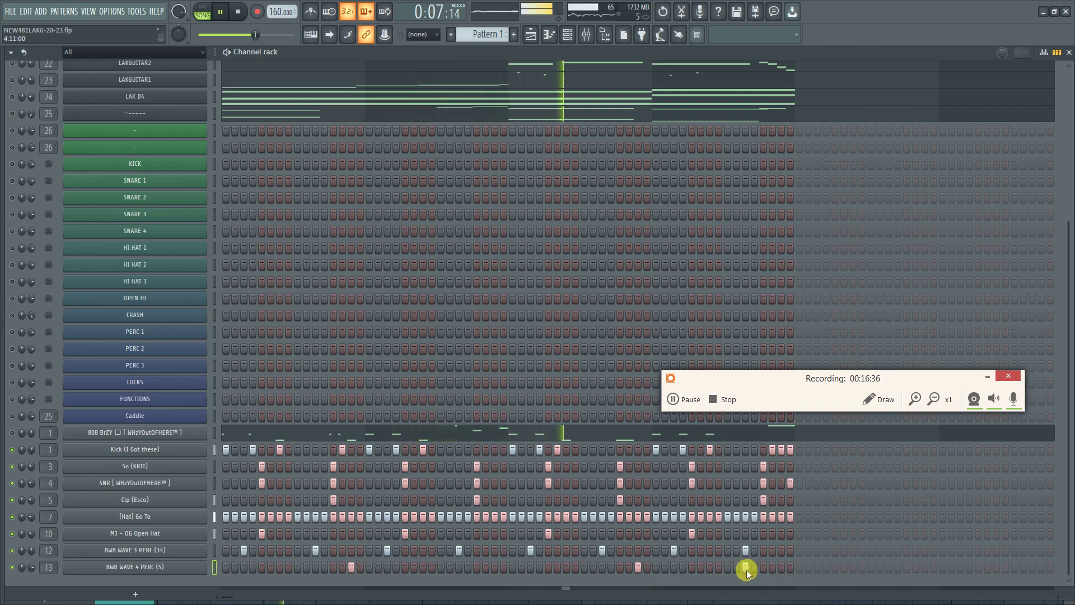
left_click(782, 568)
left_click(789, 567)
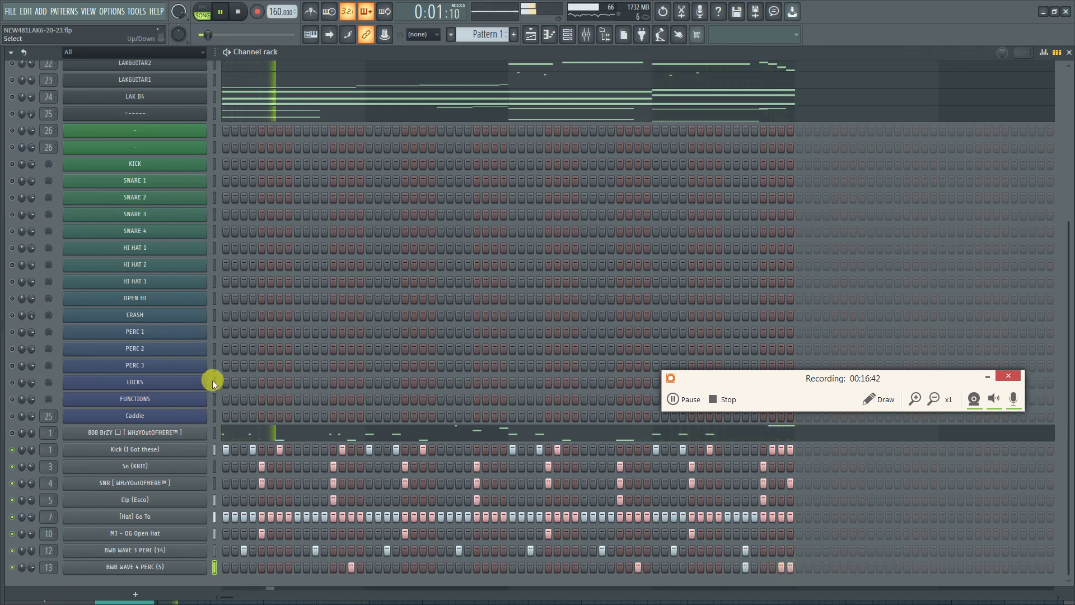
key("space")
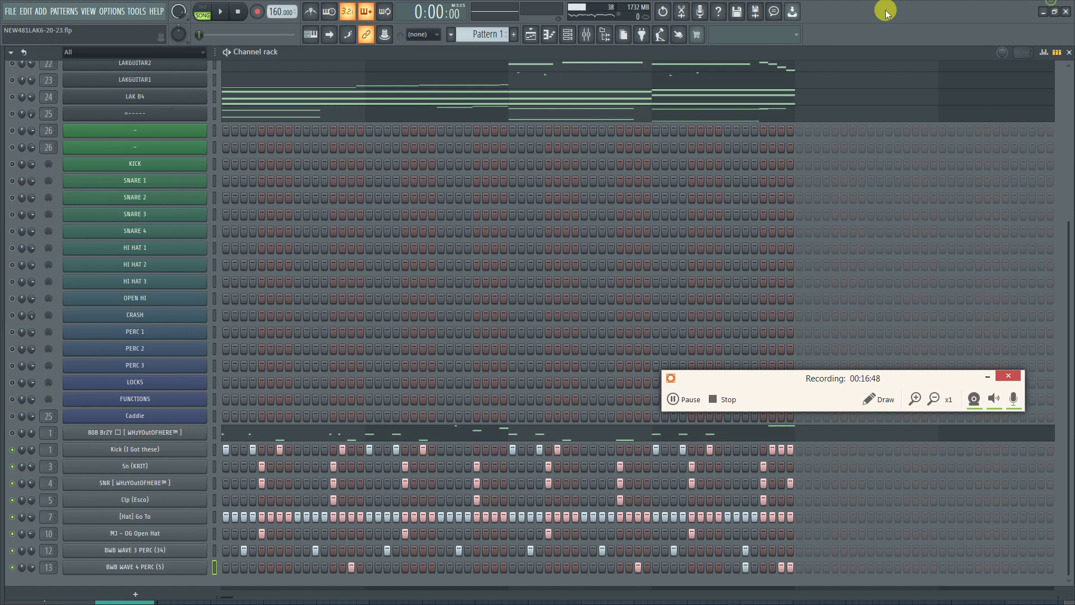
scroll(214, 271, "up", 5)
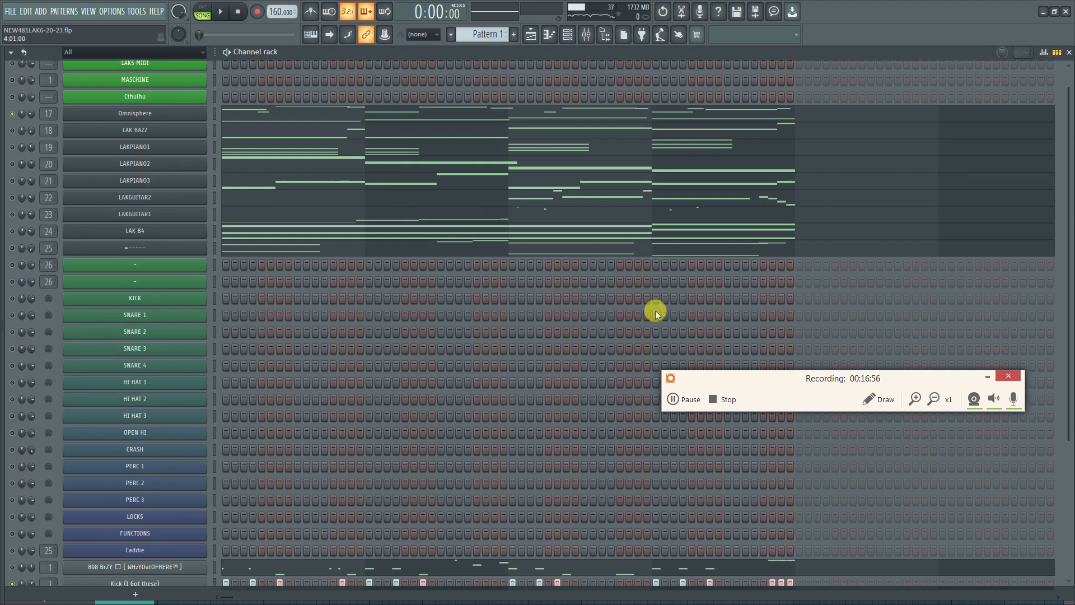
Save the project as a new version
scroll(653, 308, "down", 5)
scroll(89, 392, "up", 2)
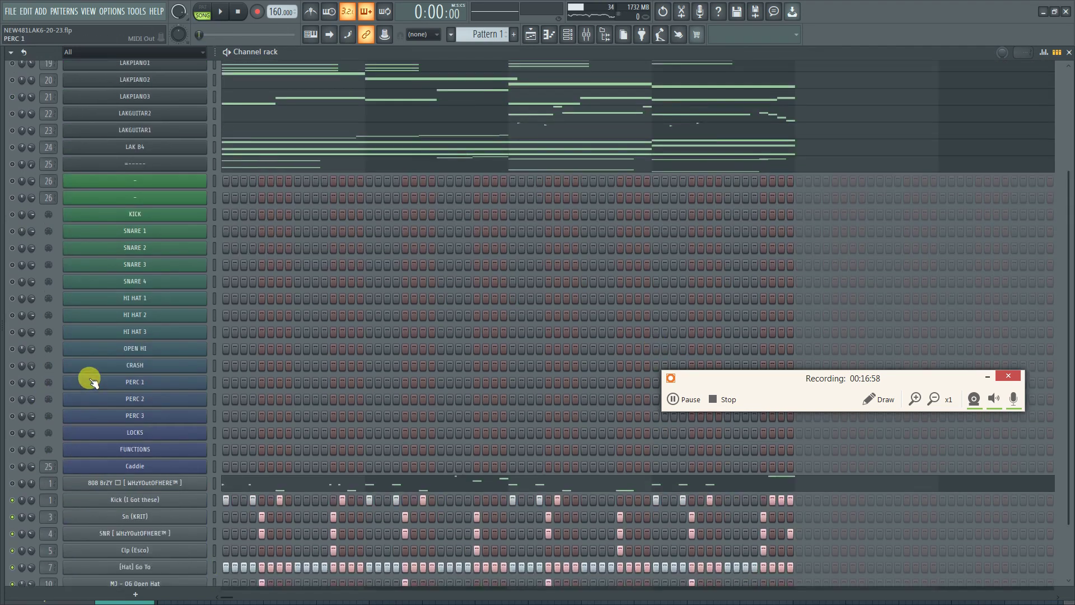
scroll(117, 353, "up", 4)
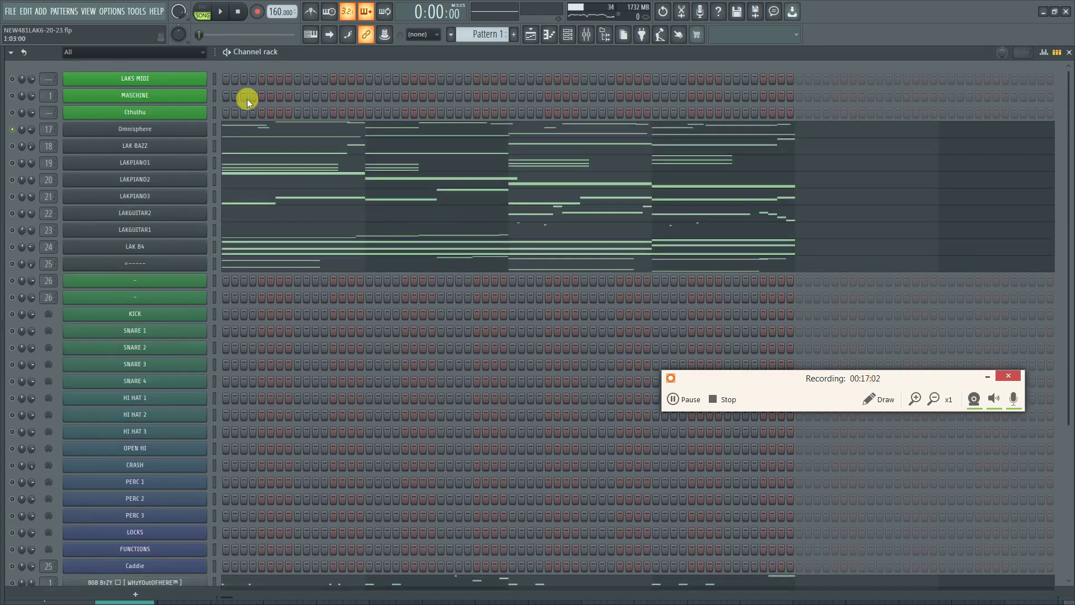
left_click(11, 12)
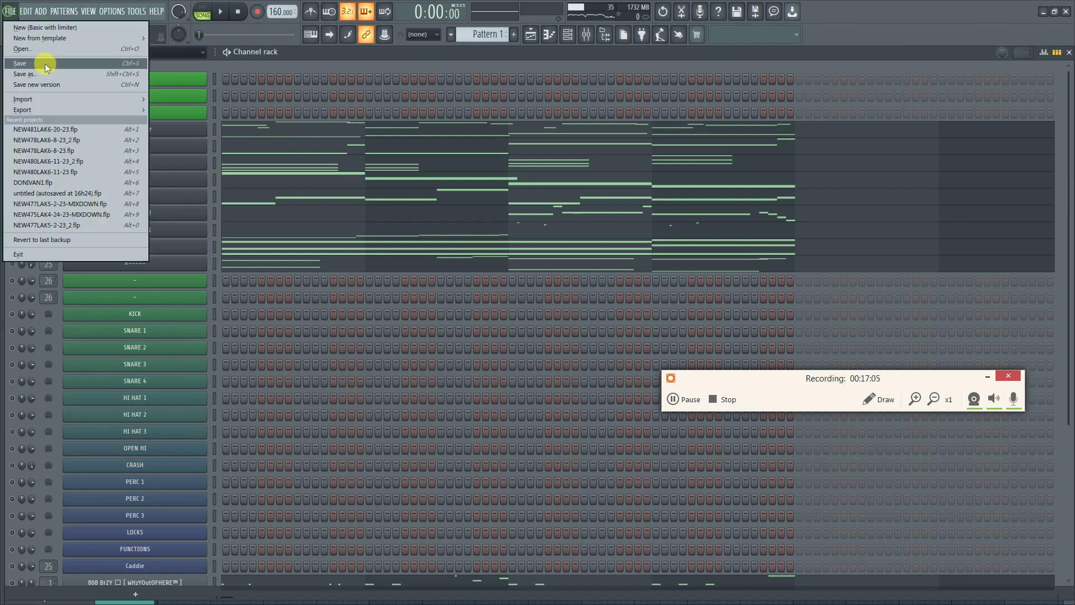
left_click(66, 84)
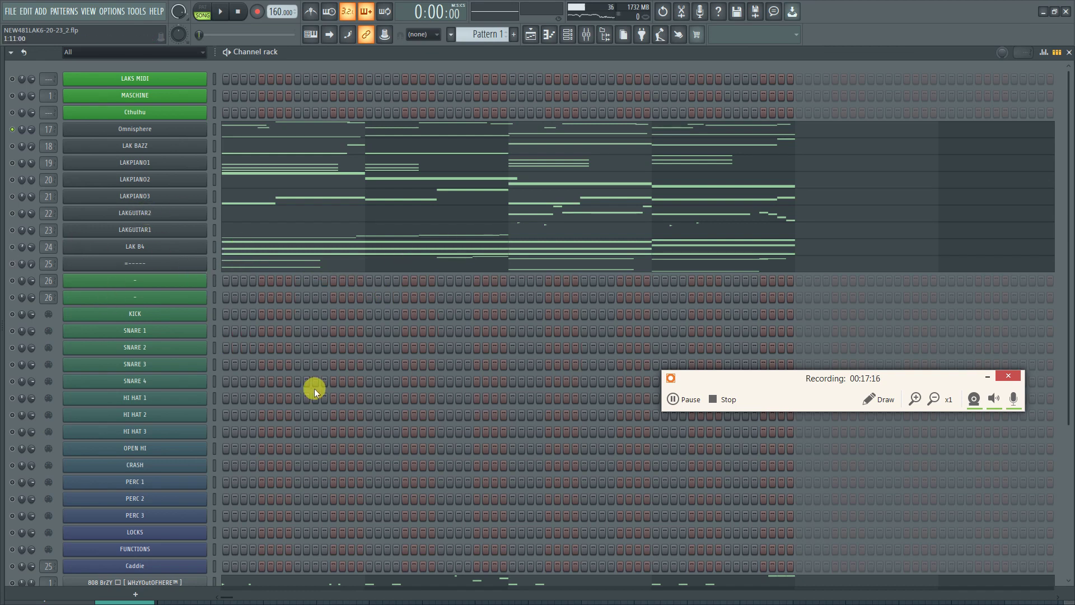
Unmute the melodic channels from Omnisphere through LAK B4 and play them together
scroll(316, 388, "down", 9)
scroll(317, 389, "up", 6)
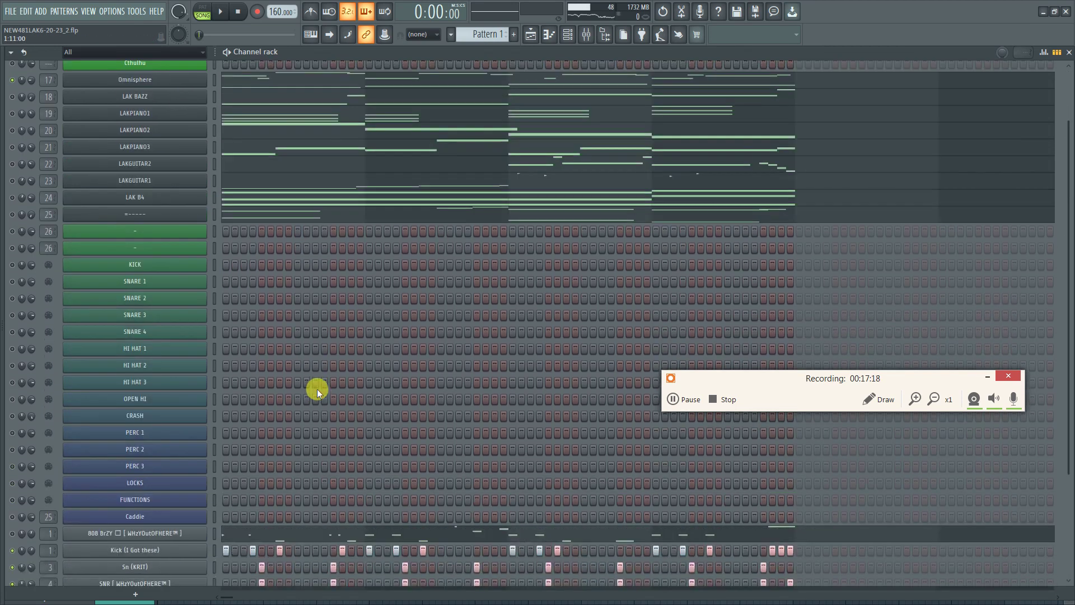
scroll(317, 389, "up", 3)
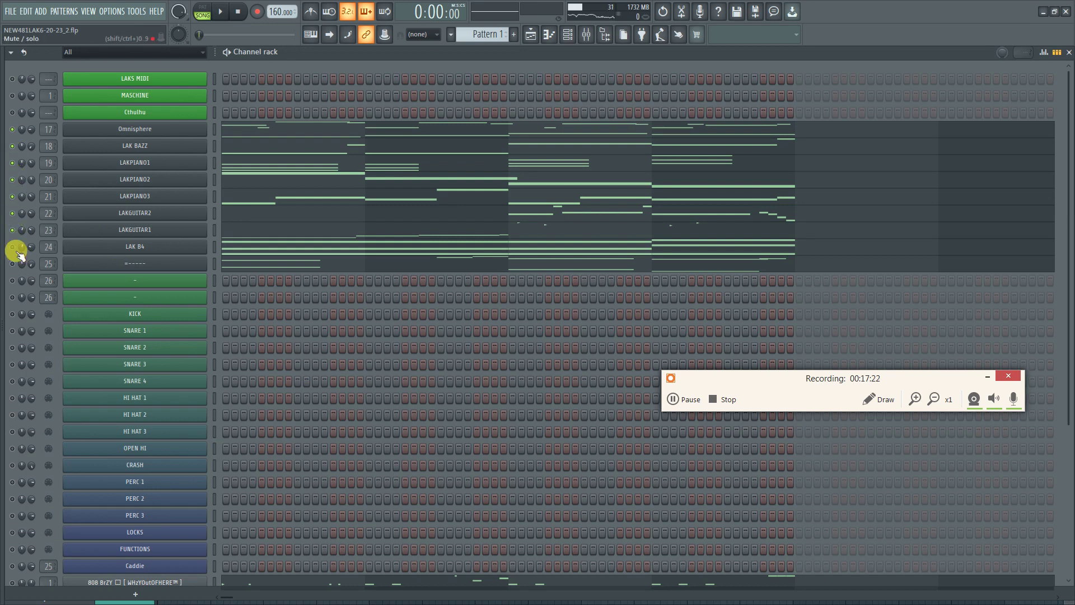
left_click(223, 12)
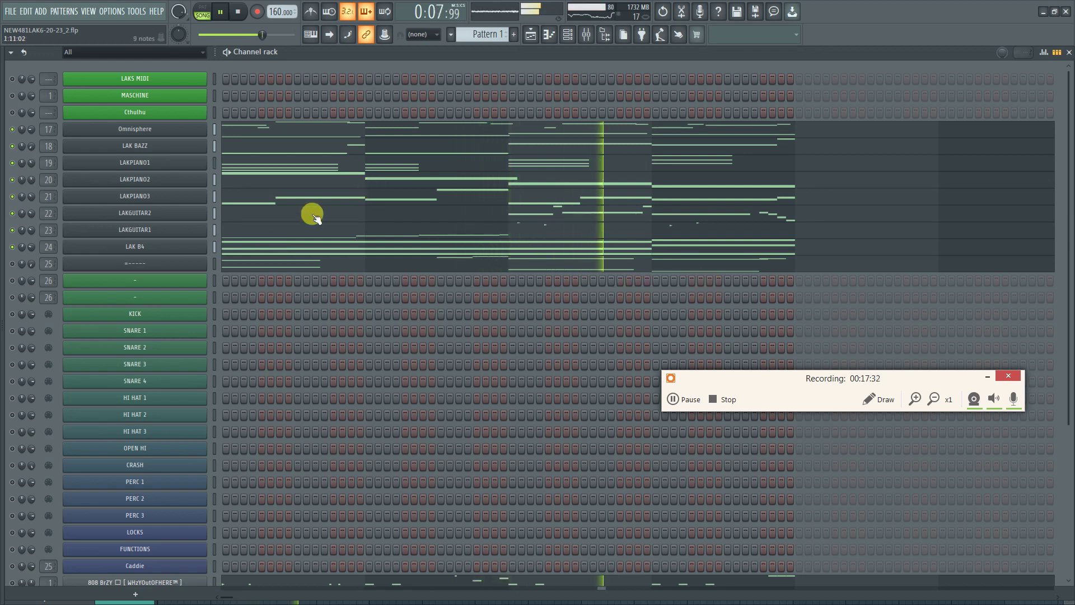
left_click(236, 17)
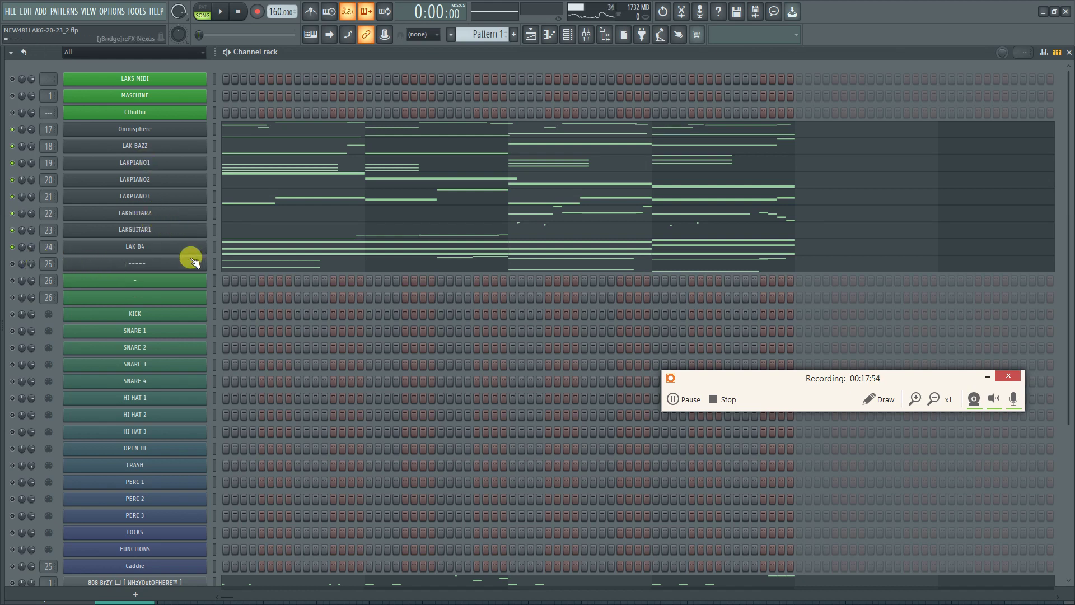
Solo the LAKGUITAR1 channel during playback and replay it from the start
key("space")
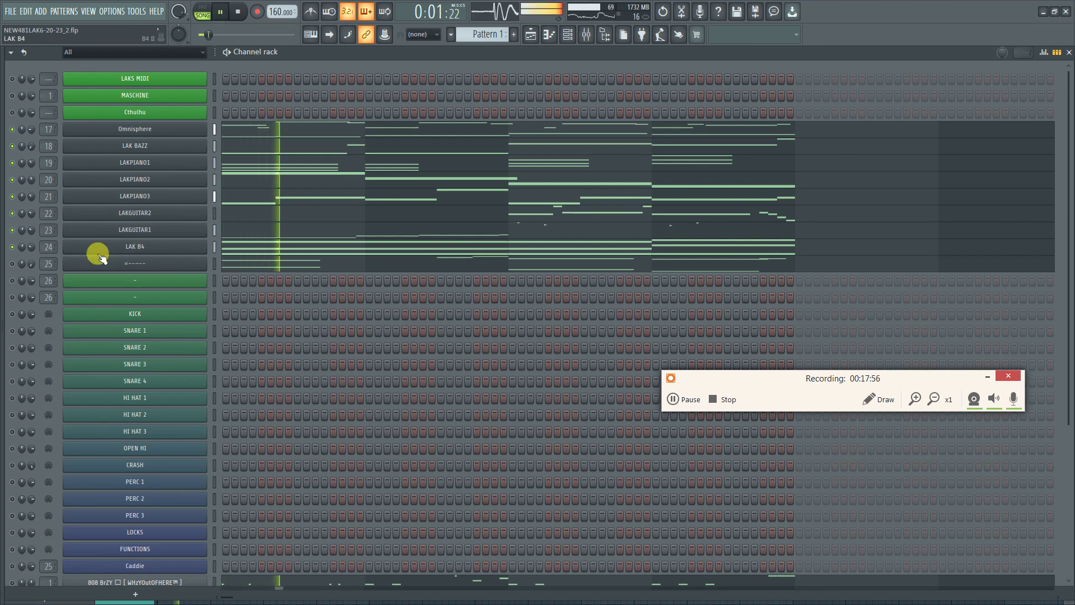
right_click(13, 231)
left_click(26, 236)
key("space")
key("space")
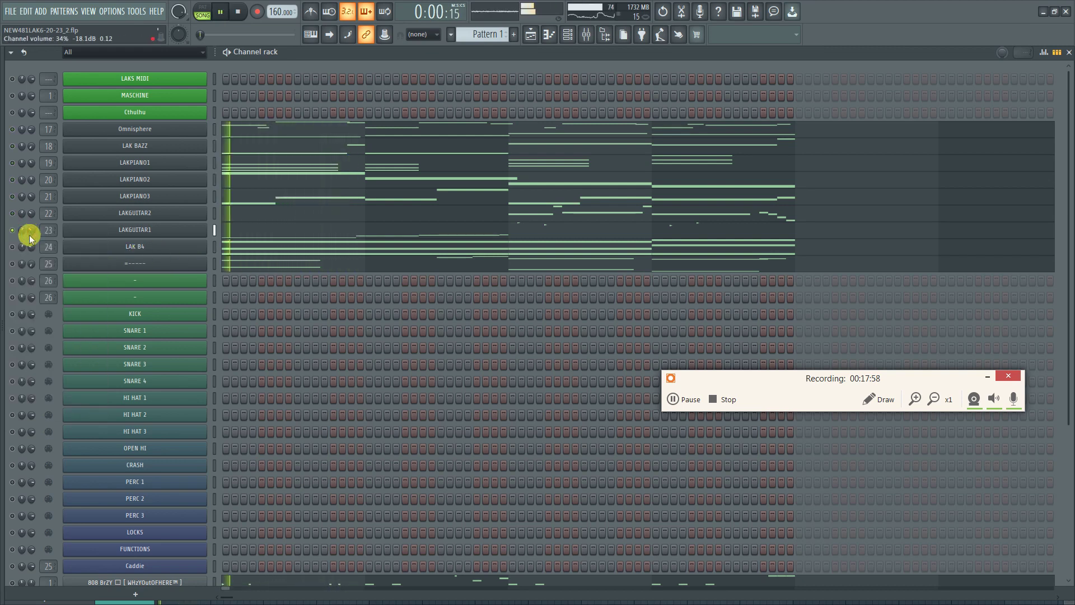
Unmute LAKGUITAR2 and play it together with LAKGUITAR1
left_click(13, 214)
key("space")
key("space")
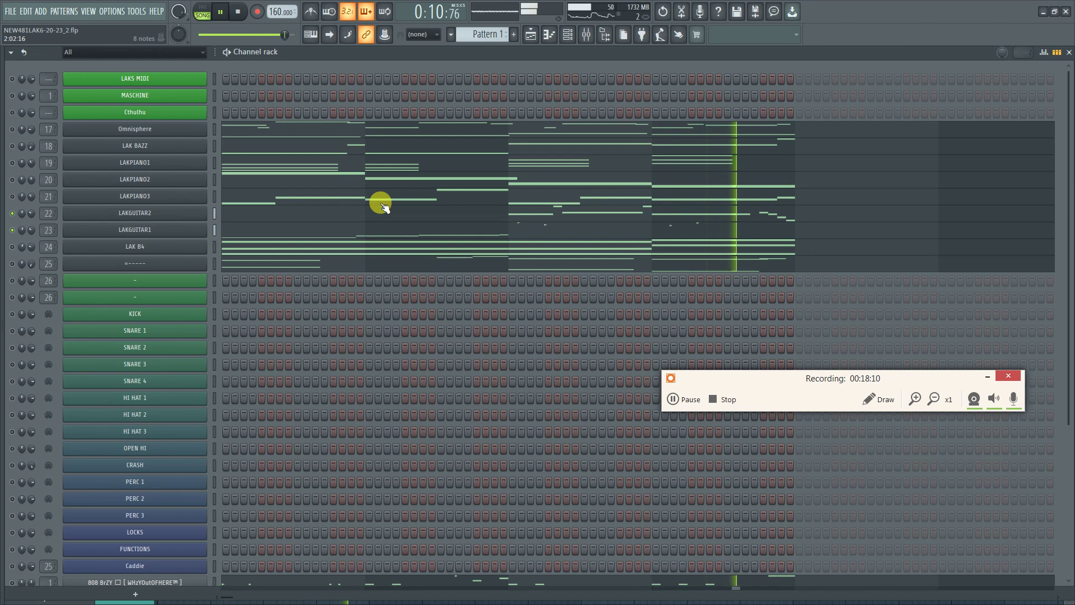
key("space")
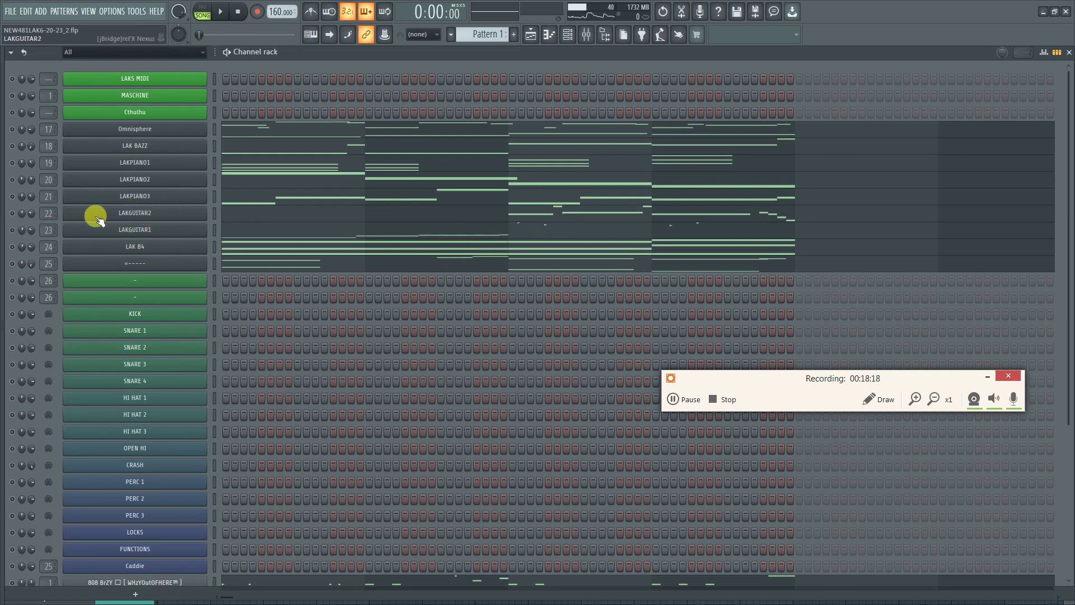
Open the mixer and inspect the track latency options of the LAK B4 and LAK BAZZ tracks
left_click(581, 37)
left_click_drag(534, 137, 621, 168)
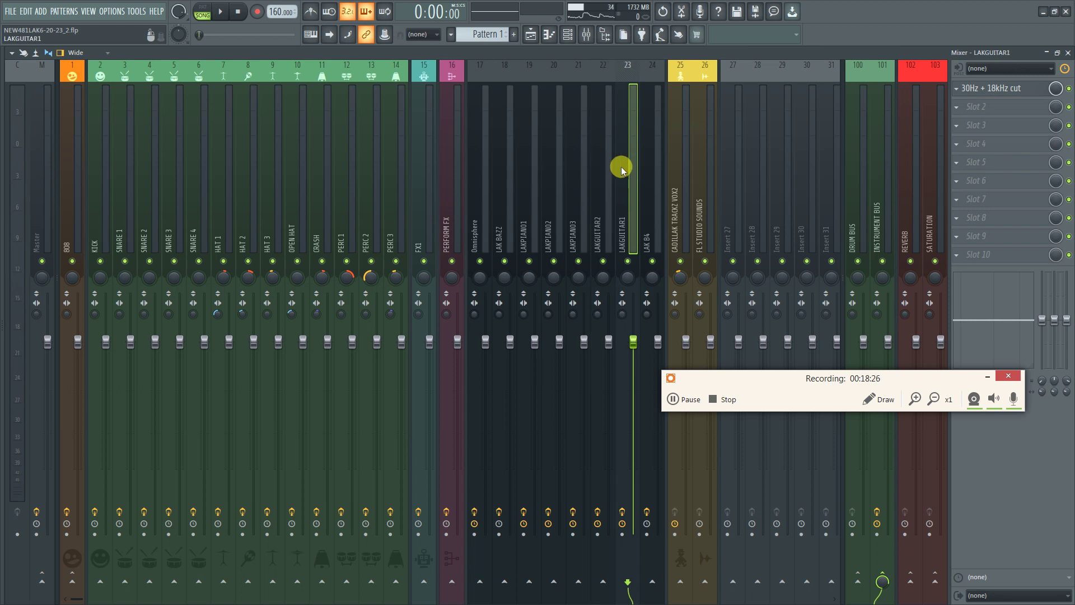
right_click(650, 528)
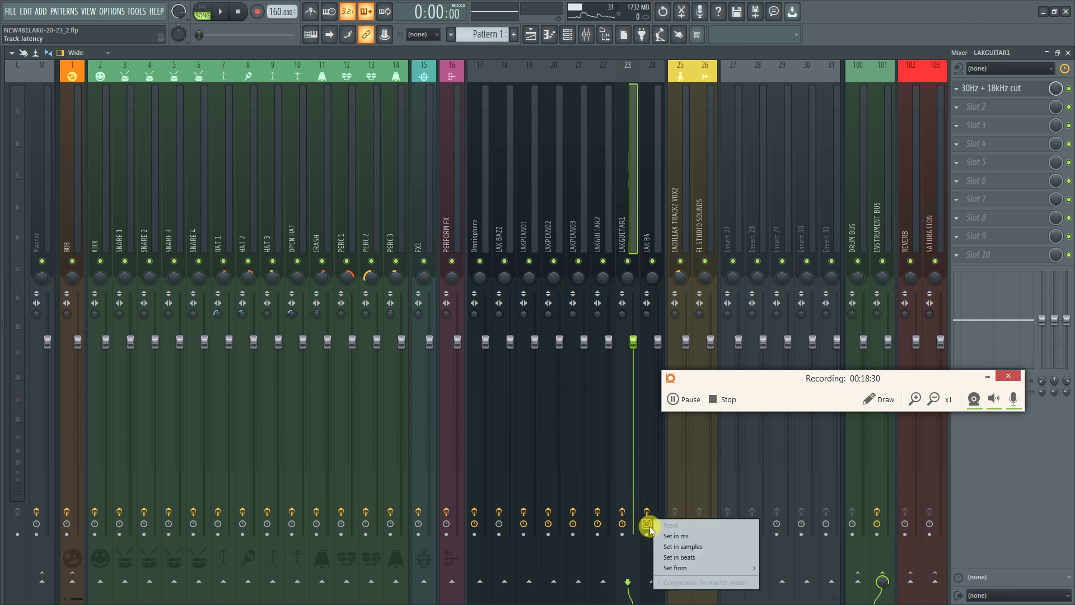
right_click(502, 528)
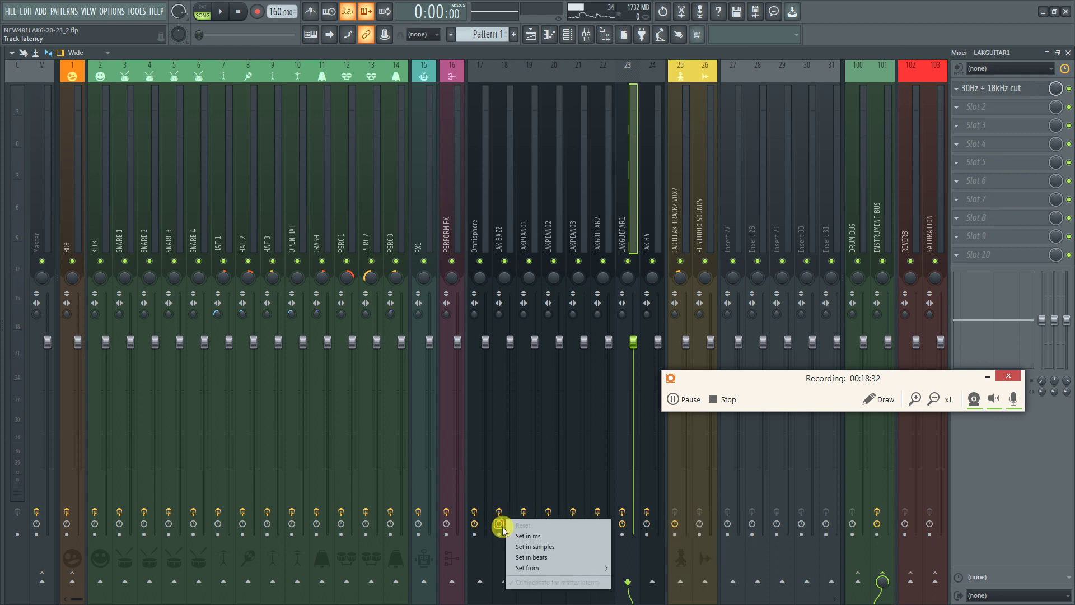
right_click(647, 525)
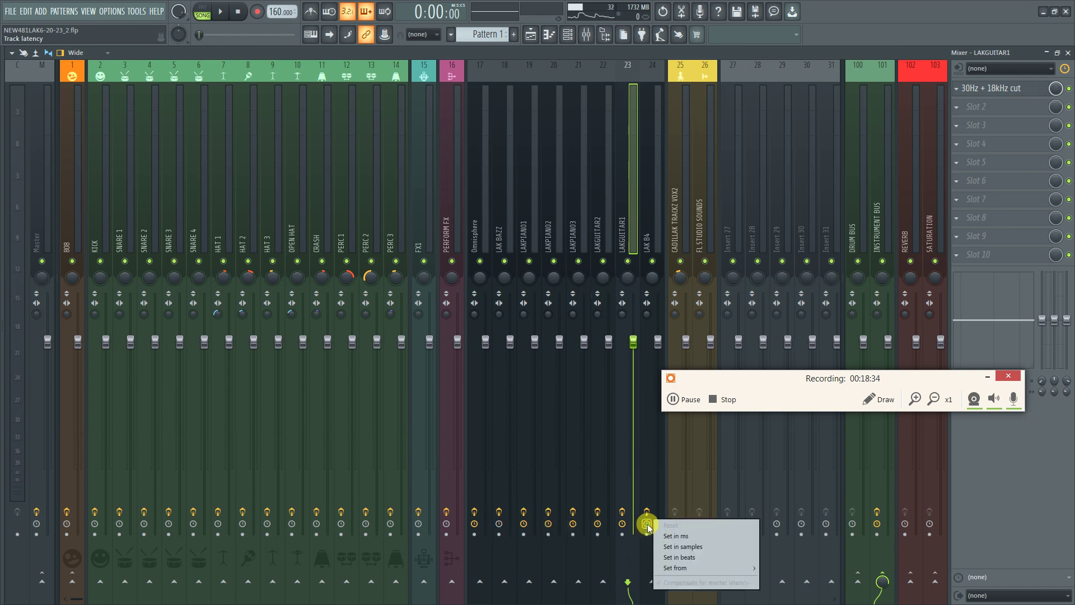
left_click(884, 5)
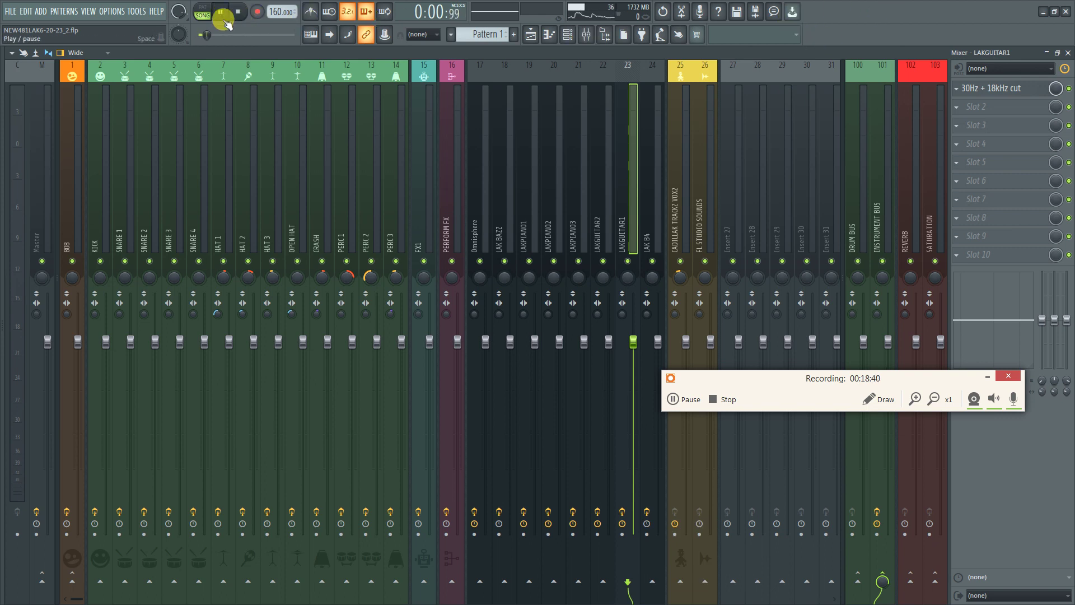
Check Pattern 1 in the Playlist during playback, return to the channel rack and stop playback
left_click(192, 13)
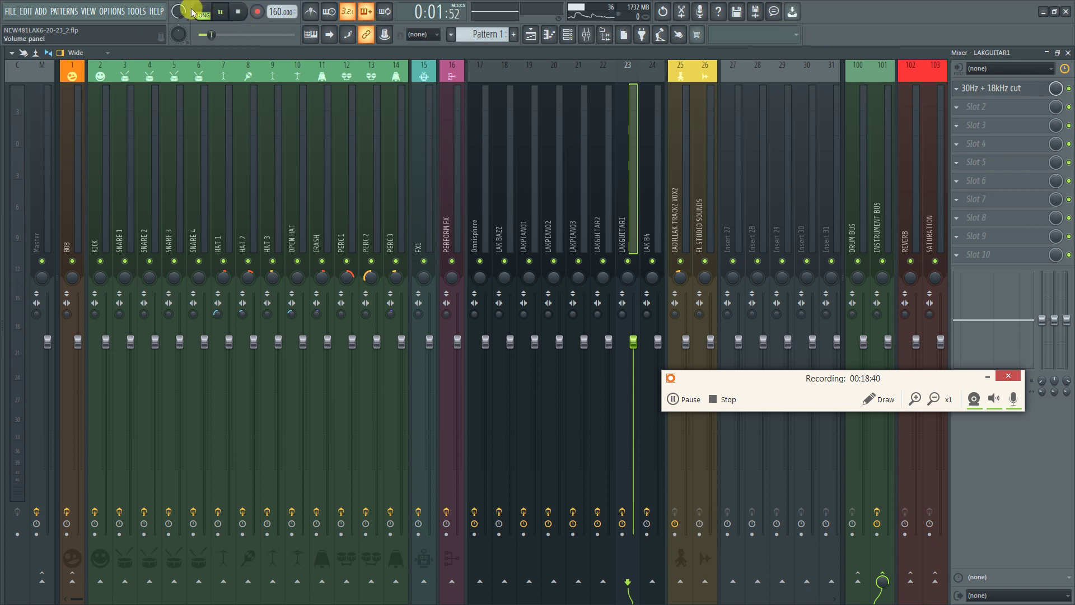
left_click(529, 35)
left_click(348, 74)
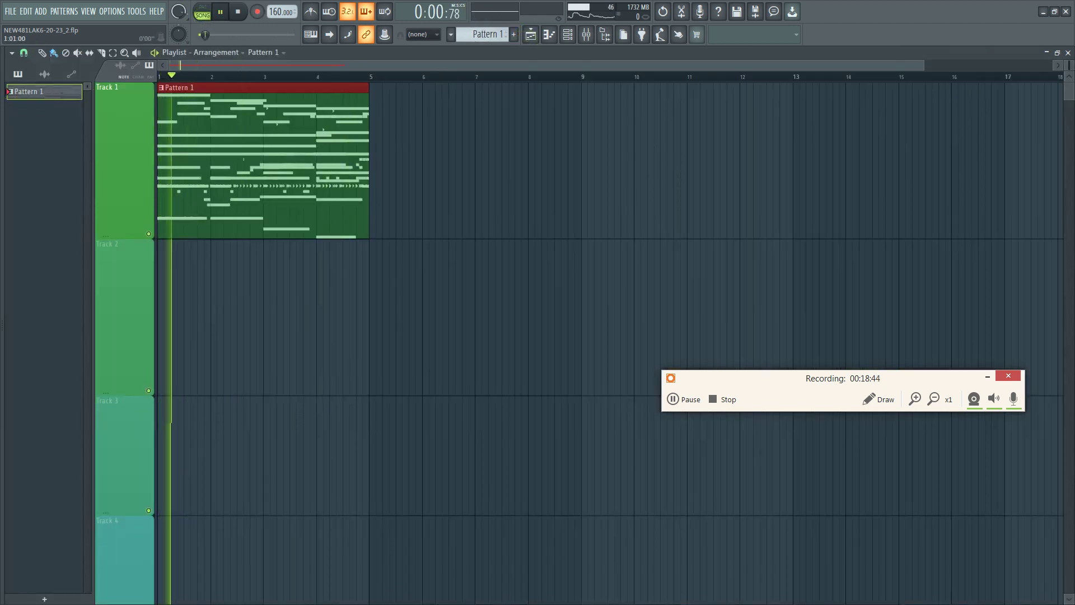
key("F9")
key("F6")
key("space")
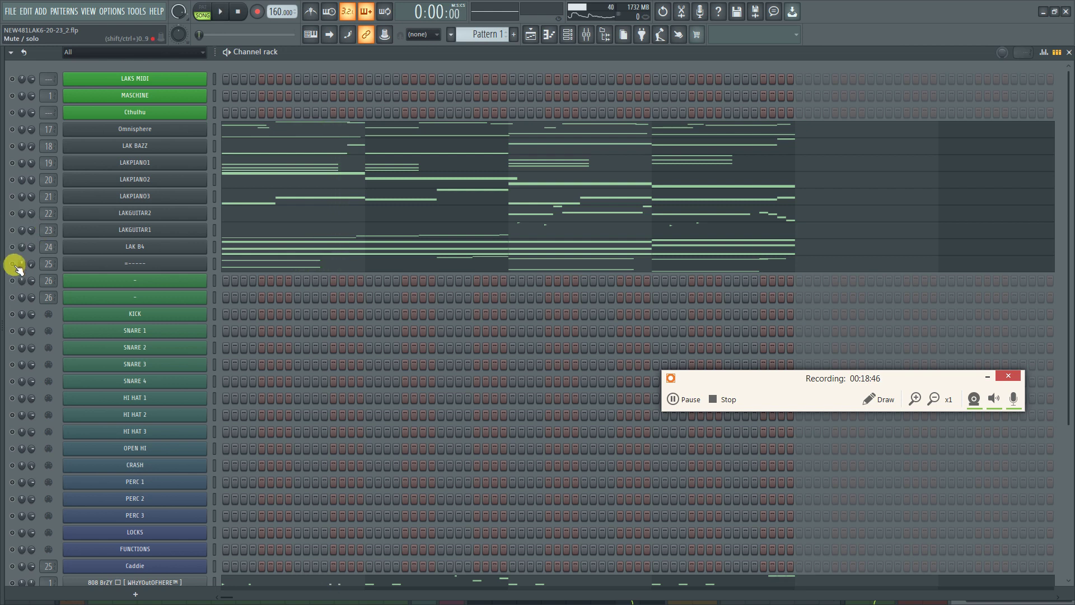
Play the pattern with only the LAKGUITAR2 channel active
key("space")
key("space")
key("space")
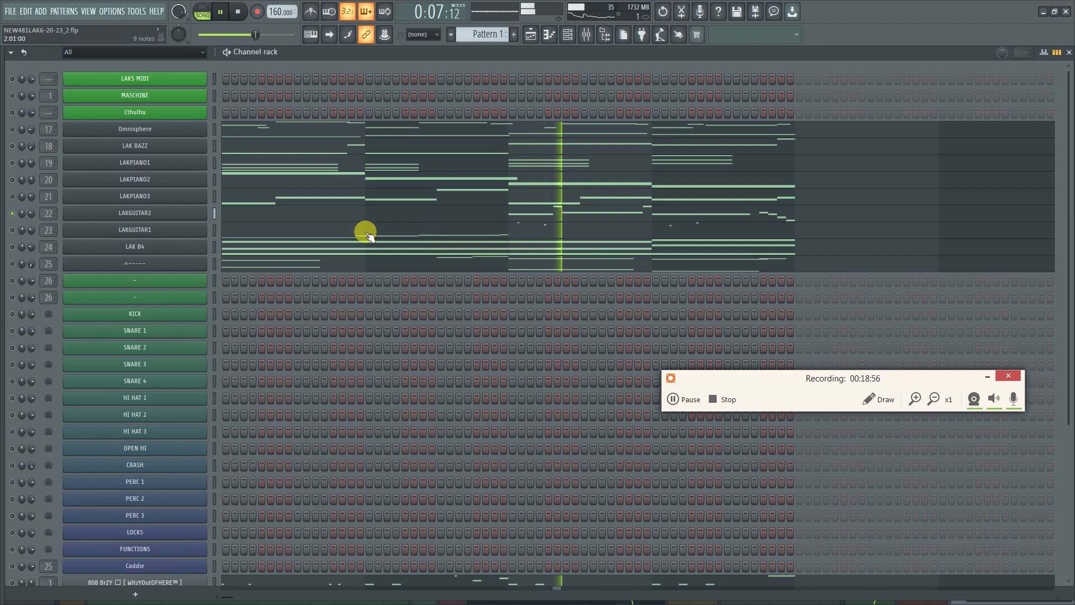
Unmute LAKPIANO3, then LAKGUITAR1, playing each added layer together with LAKGUITAR2
key("space")
left_click(12, 197)
key("space")
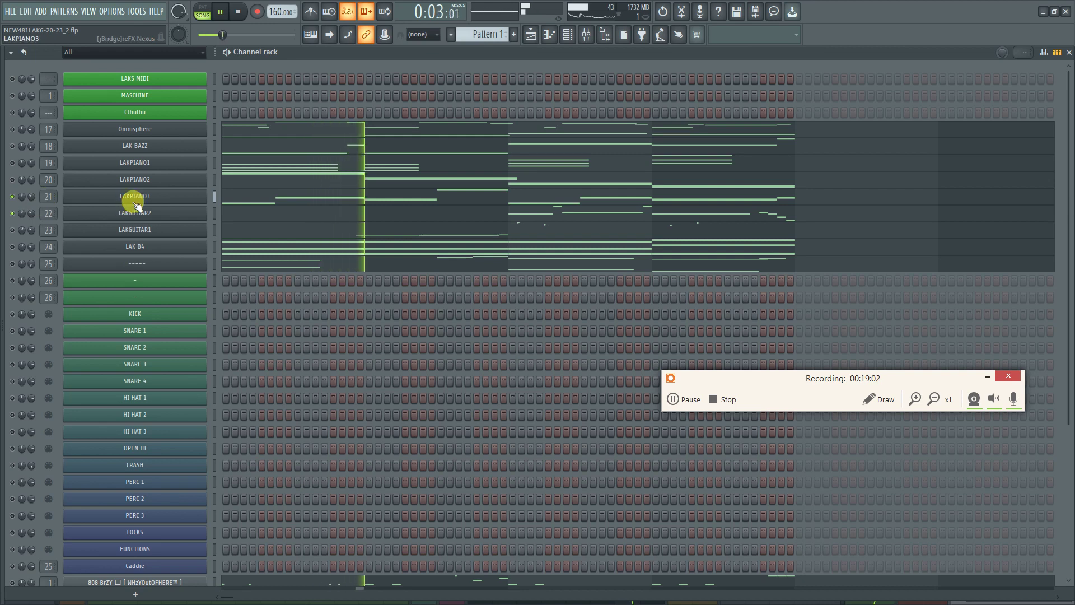
key("space")
left_click(13, 231)
key("space")
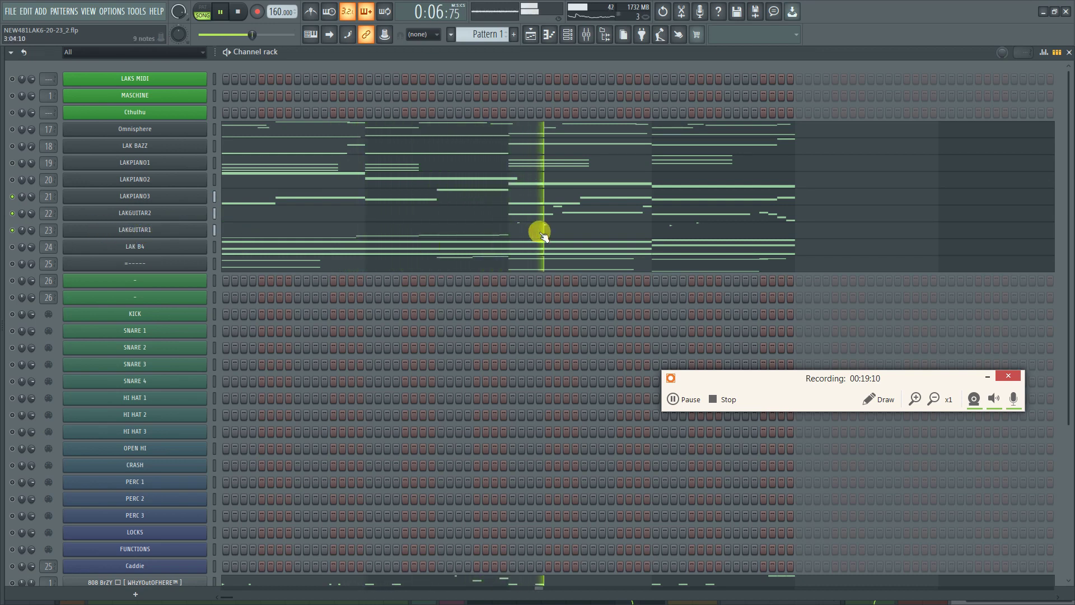
key("space")
View the LAKGUITAR1 notes in the piano roll, switch to LAKGUITAR2's notes, start playback and return to the channel rack
right_click(205, 228)
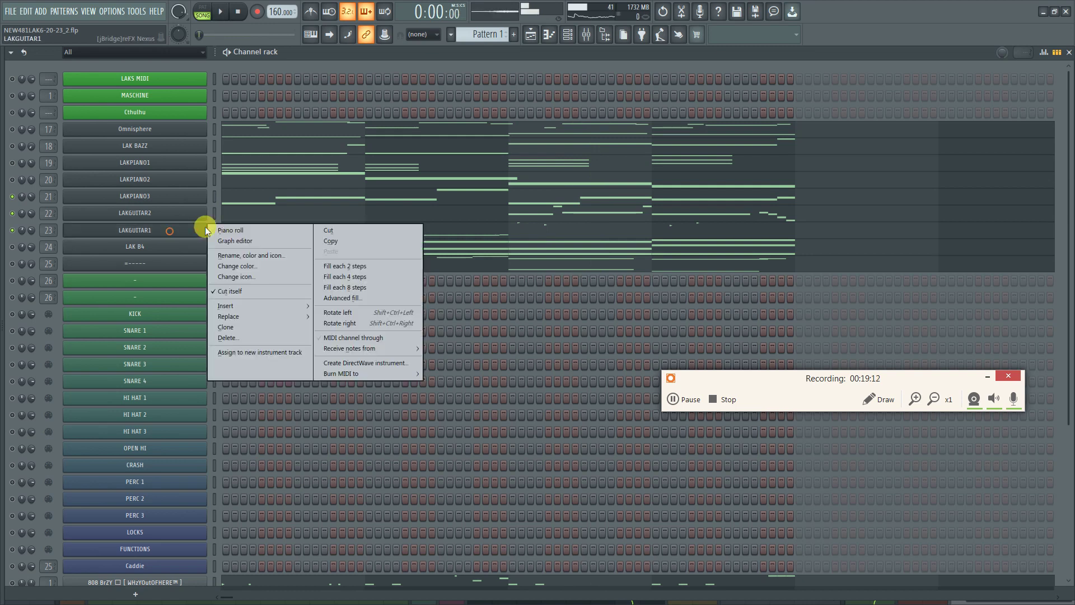
left_click(229, 230)
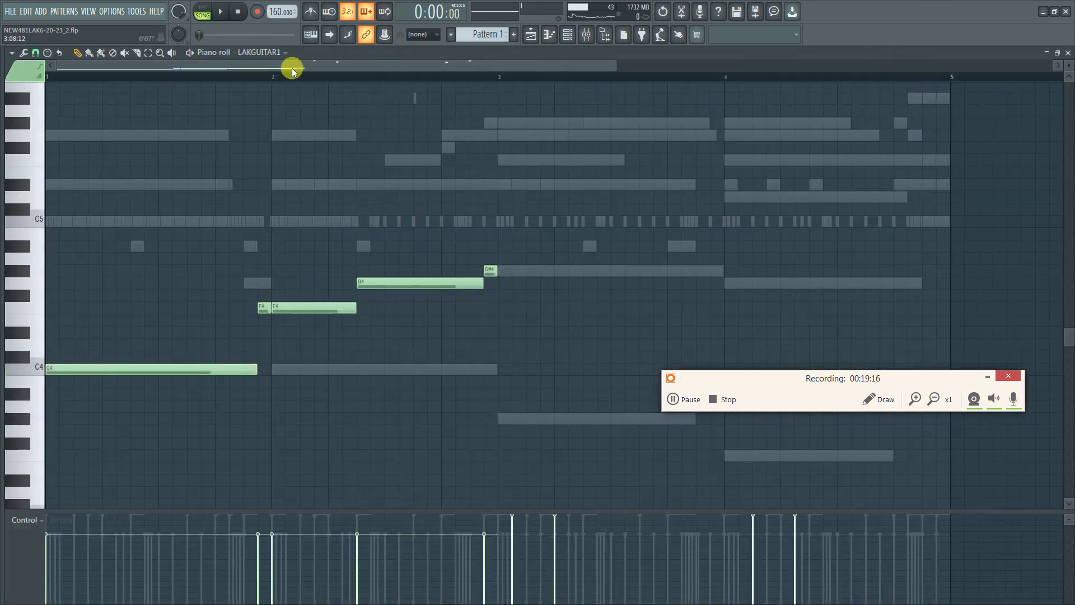
left_click(272, 53)
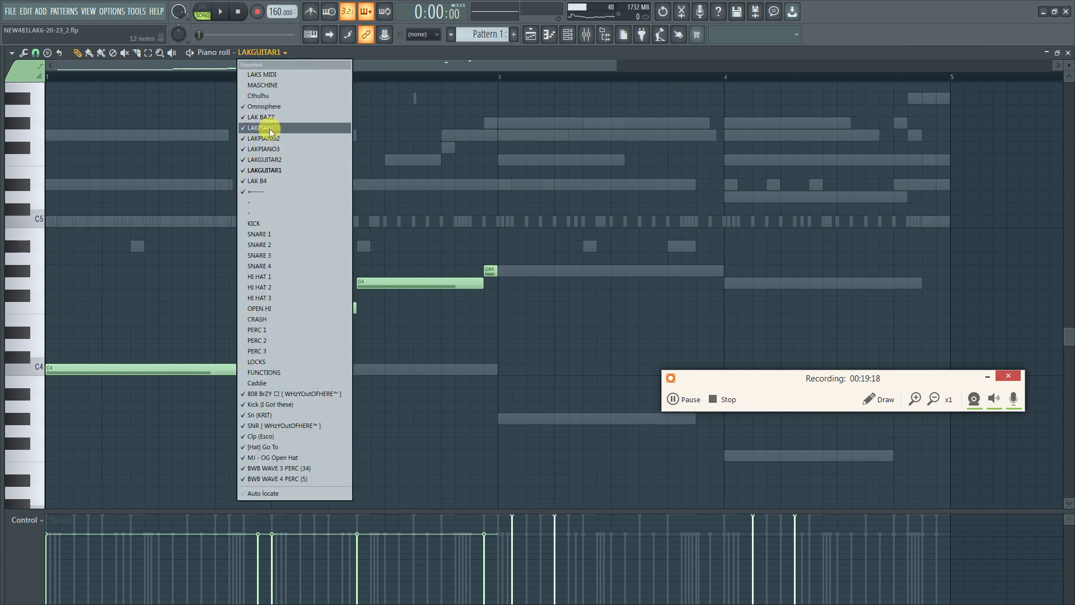
left_click(273, 161)
key("space")
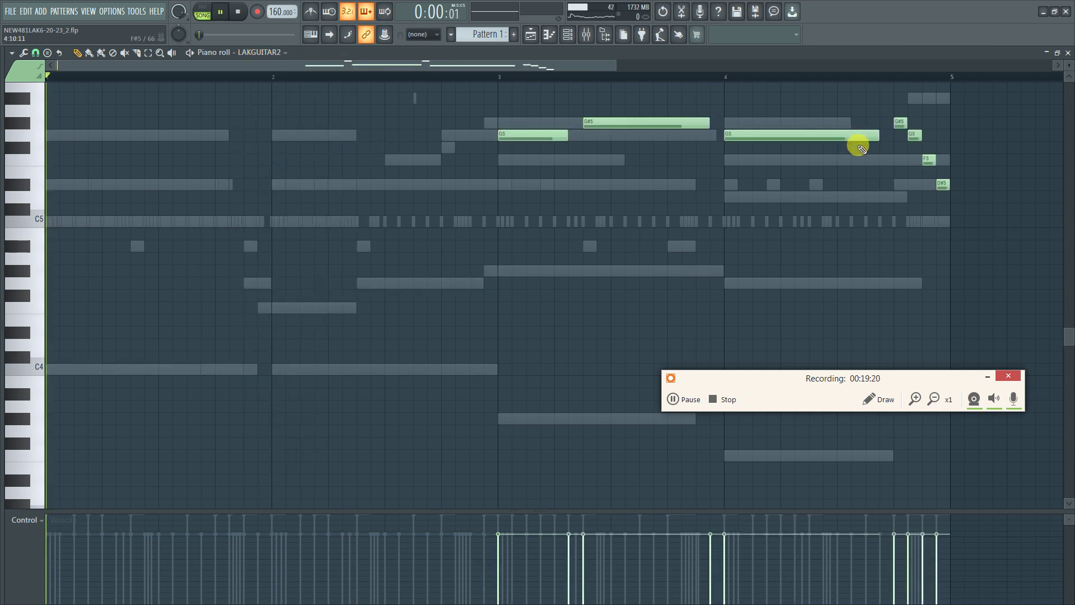
left_click(1068, 52)
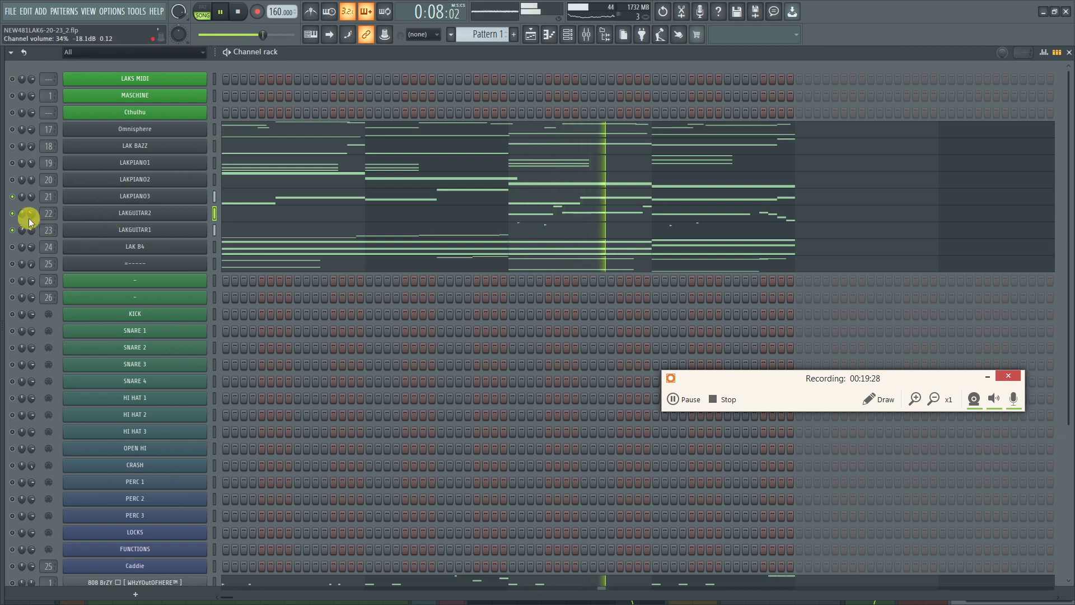
Open the LAKGUITAR2 Nexus plugin, solo that channel, play it and close the plugin window
left_click(115, 215)
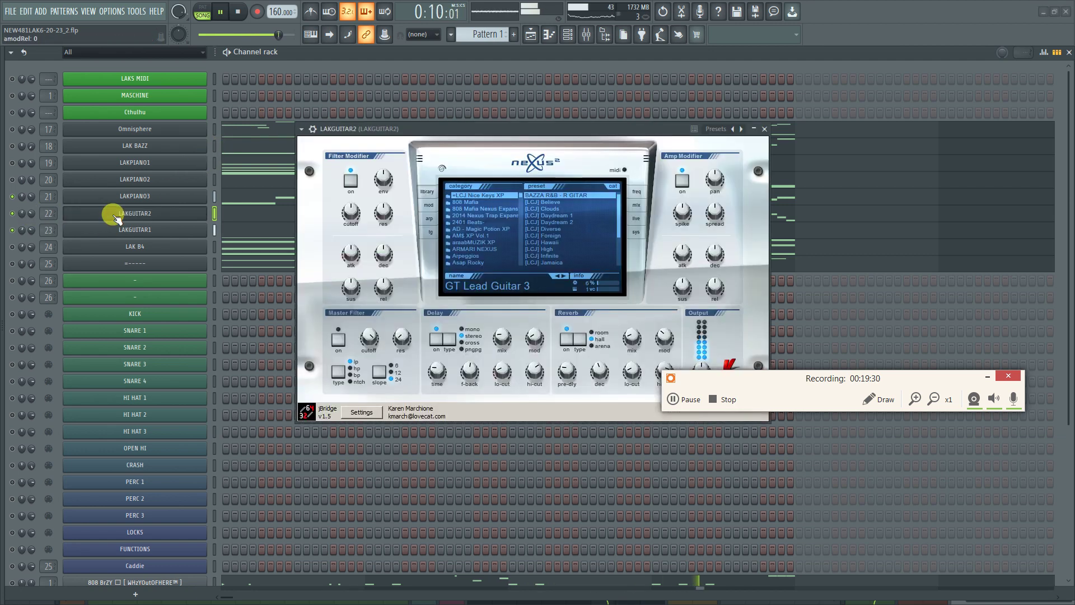
key("space")
right_click(13, 218)
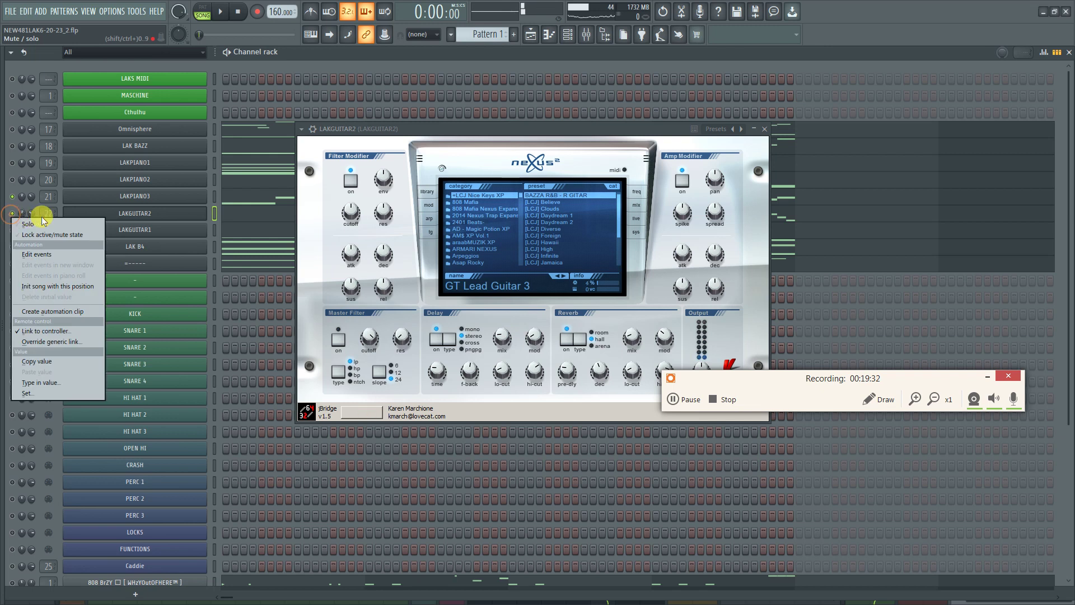
left_click(28, 224)
key("space")
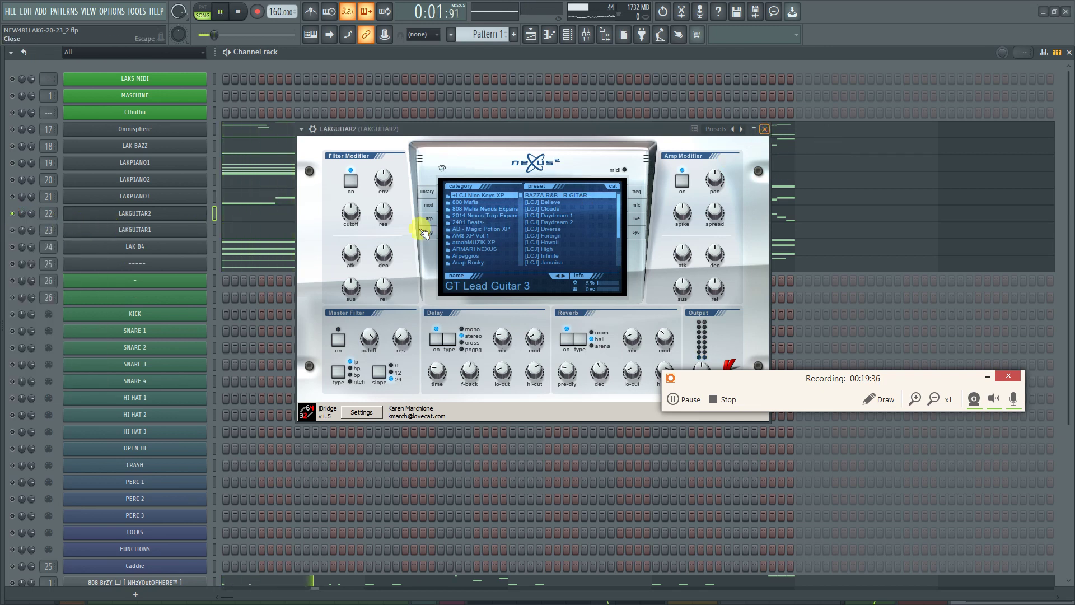
key("Escape")
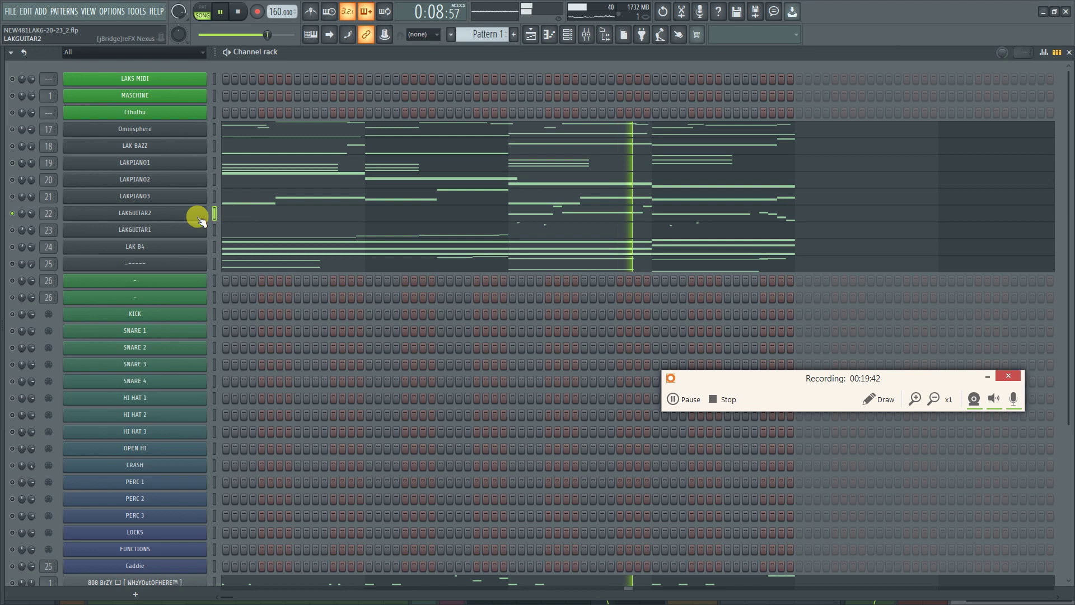
Open the LAKGUITAR2 piano roll, stop playback and close the note view
right_click(218, 212)
left_click(284, 213)
key("space")
left_click(1068, 56)
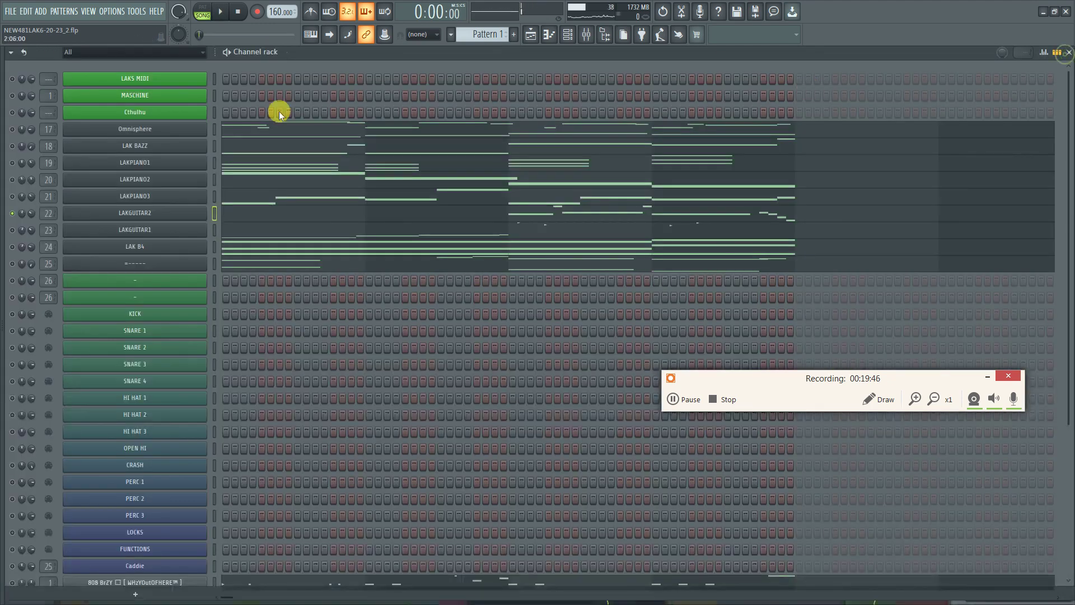
Open the audio settings, review the FL Studio ASIO buffer and input/output options, and close both windows
left_click(110, 12)
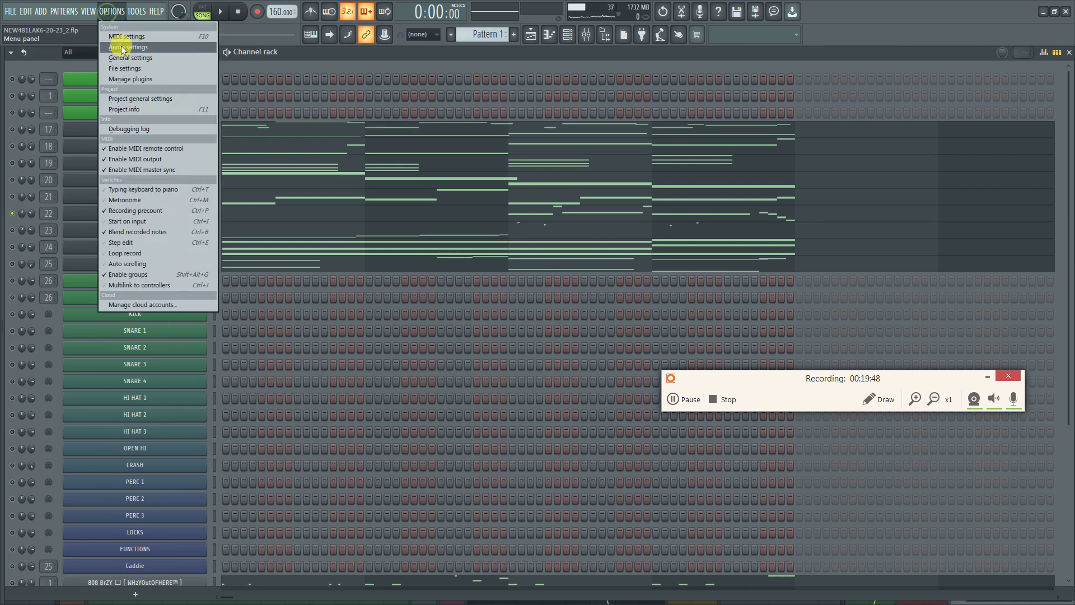
left_click(120, 45)
left_click(441, 207)
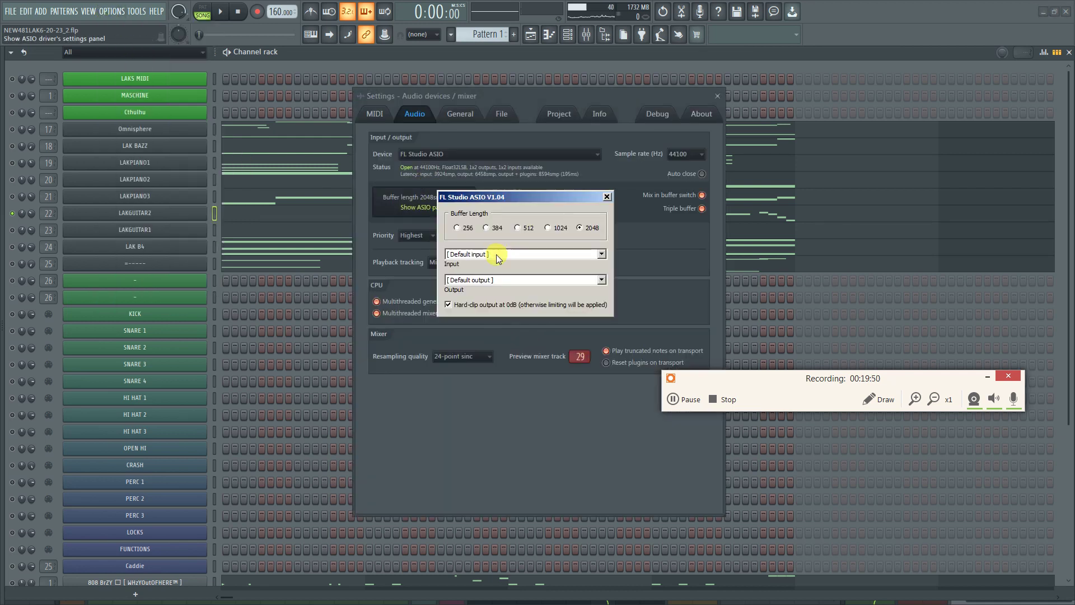
left_click(605, 197)
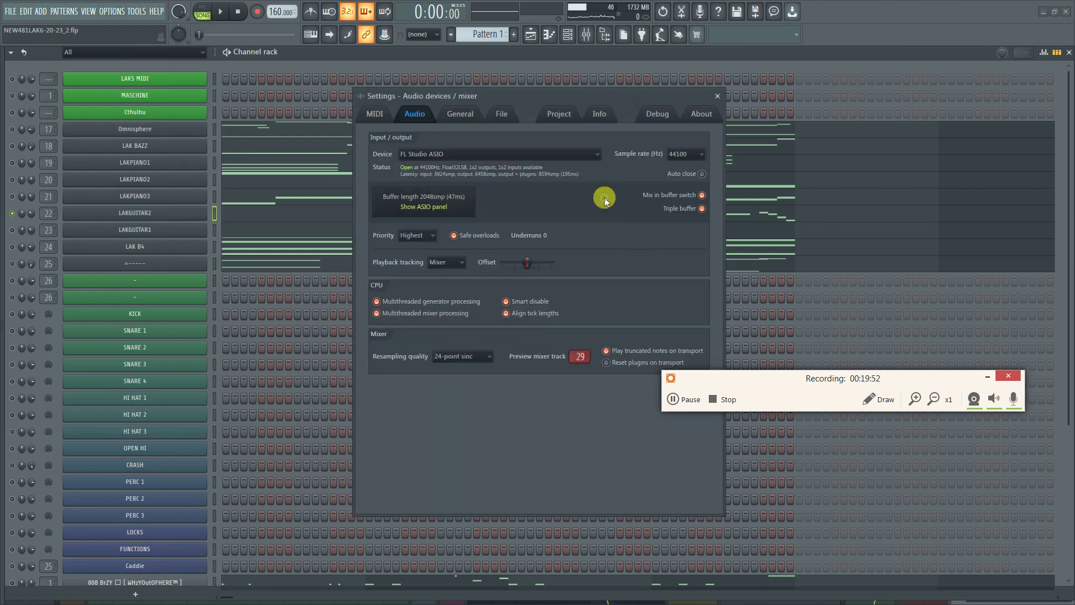
left_click(720, 95)
Play LAKGUITAR2 briefly, delete the stray short high notes in bars 3 and 4 of LAKGUITAR1, and close its note view
key("space")
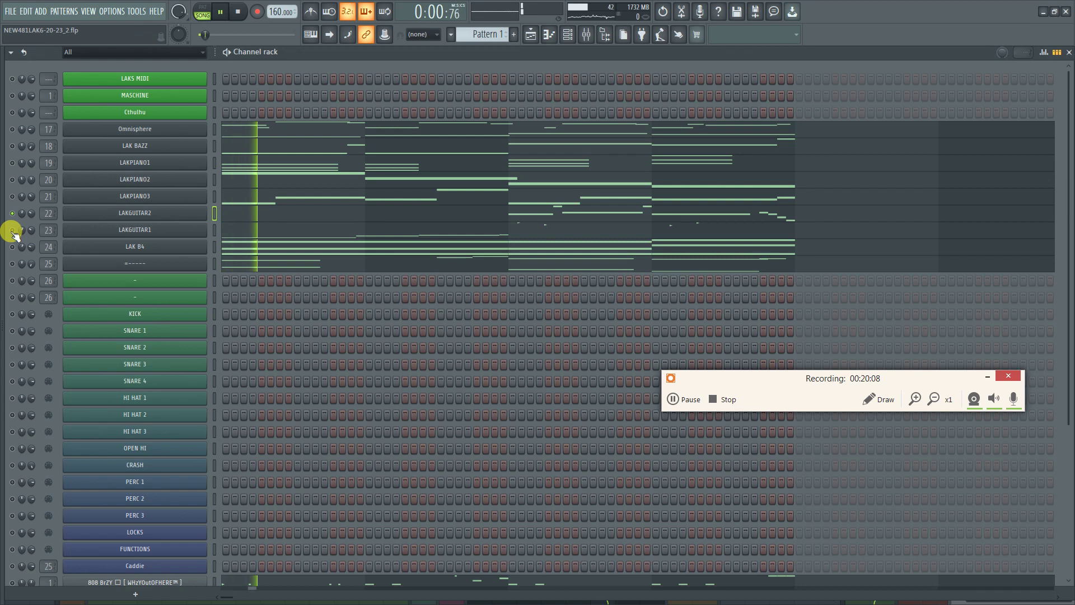
key("space")
right_click(166, 228)
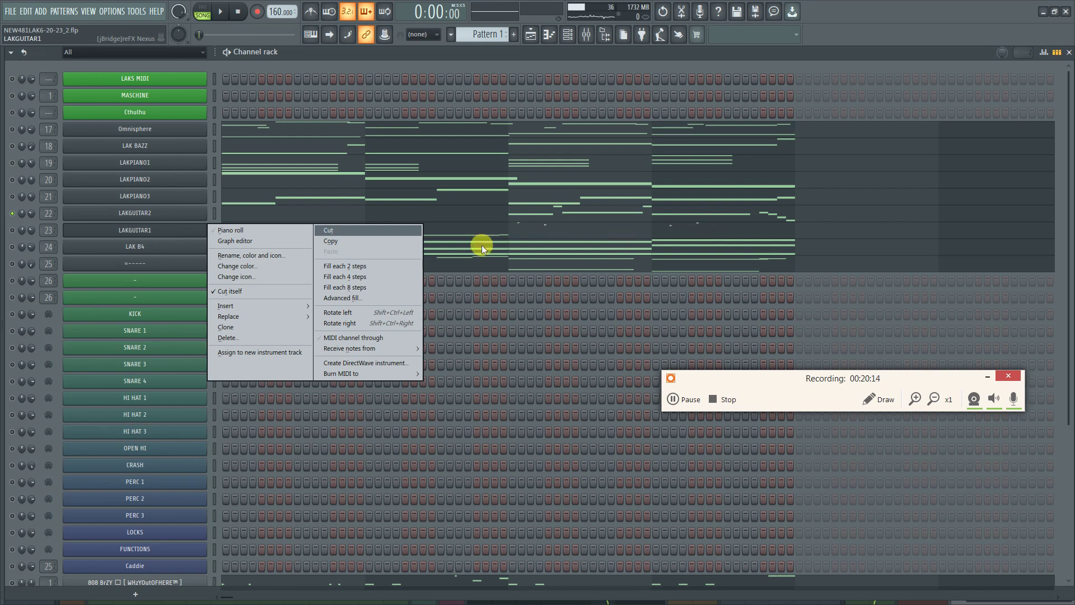
left_click(233, 231)
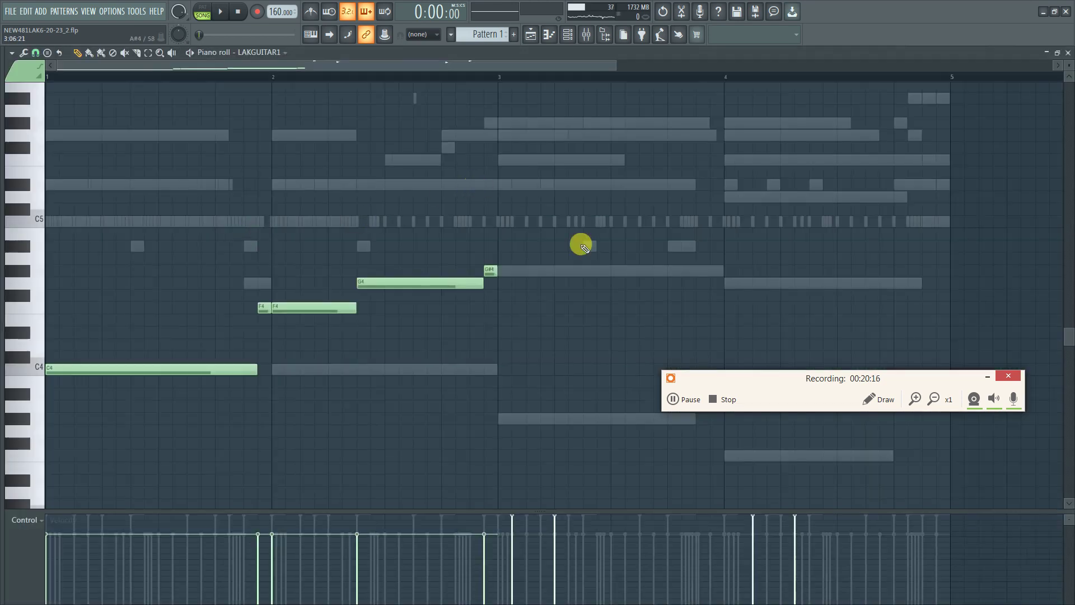
scroll(583, 247, "up", 10)
right_click(555, 308)
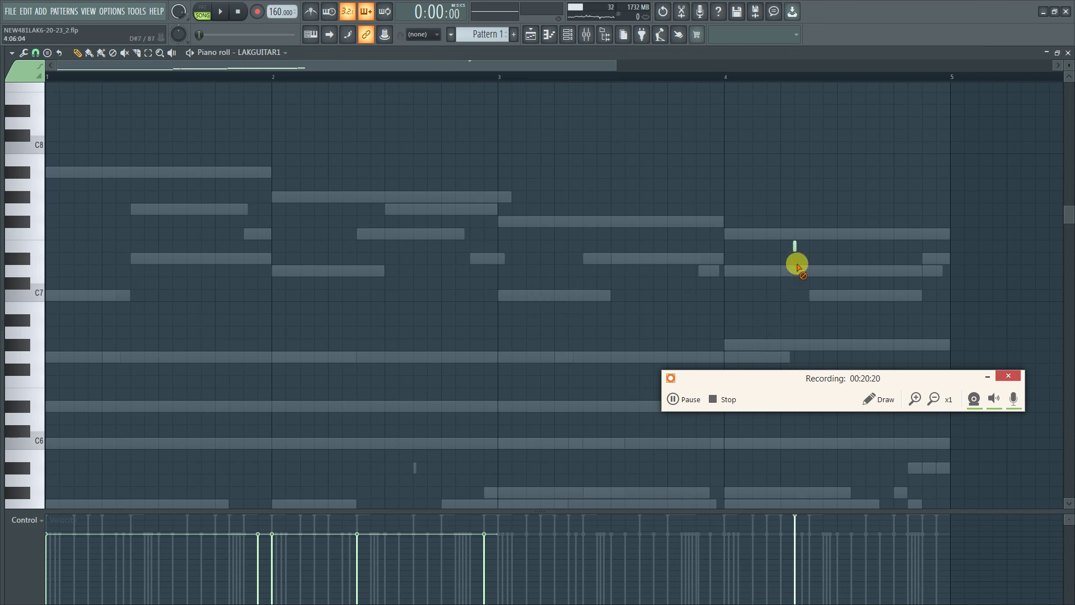
right_click(794, 246)
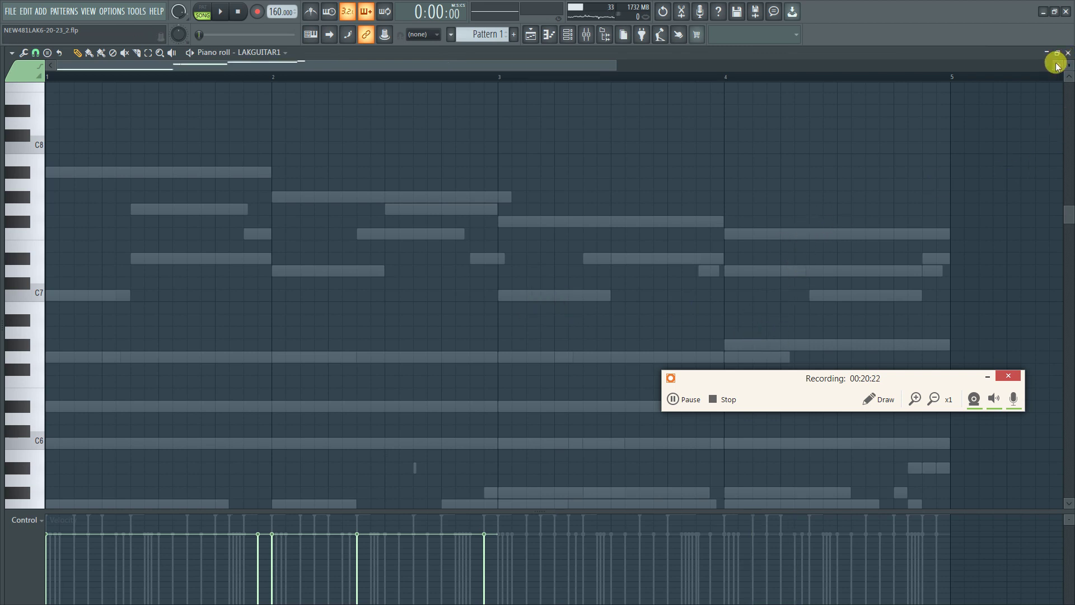
left_click(1070, 52)
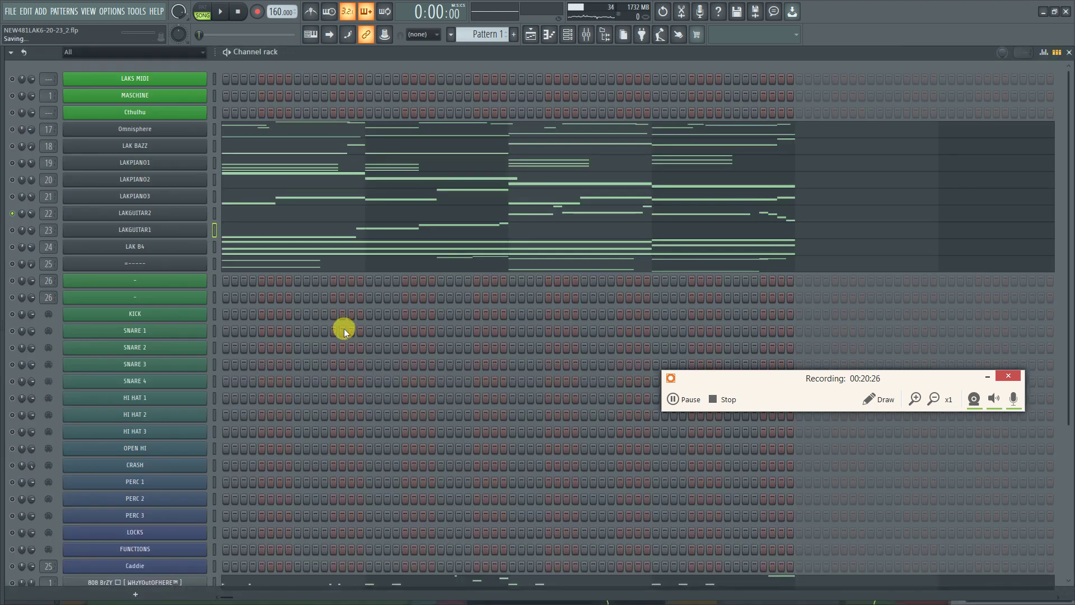
Unmute the 808, kick, snare, clap, hat and percussion channels at the end of the channel rack
scroll(761, 278, "down", 3)
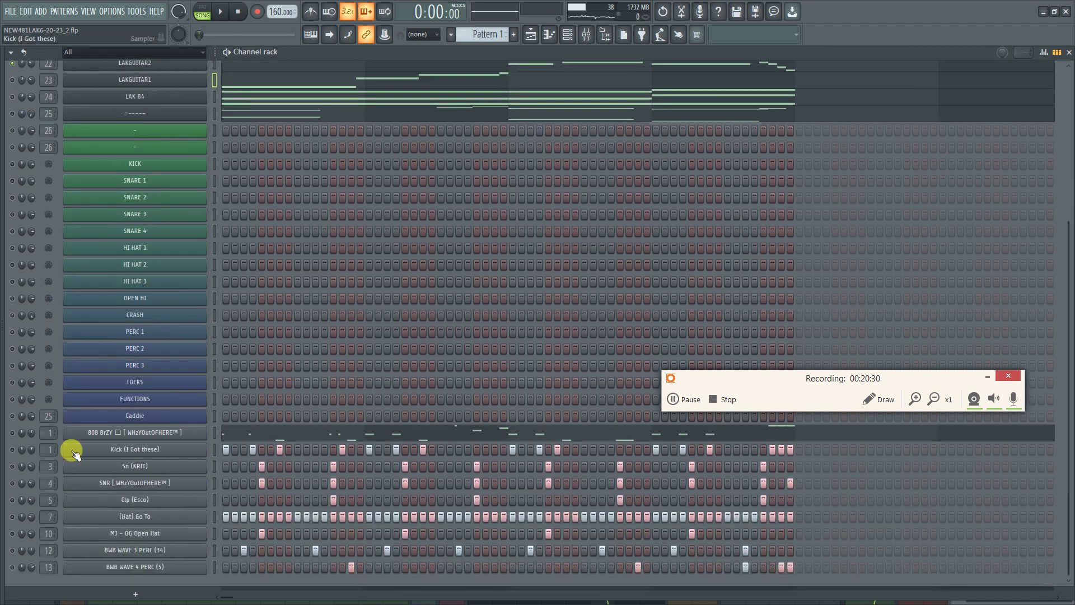
left_click(12, 449)
left_click(12, 466)
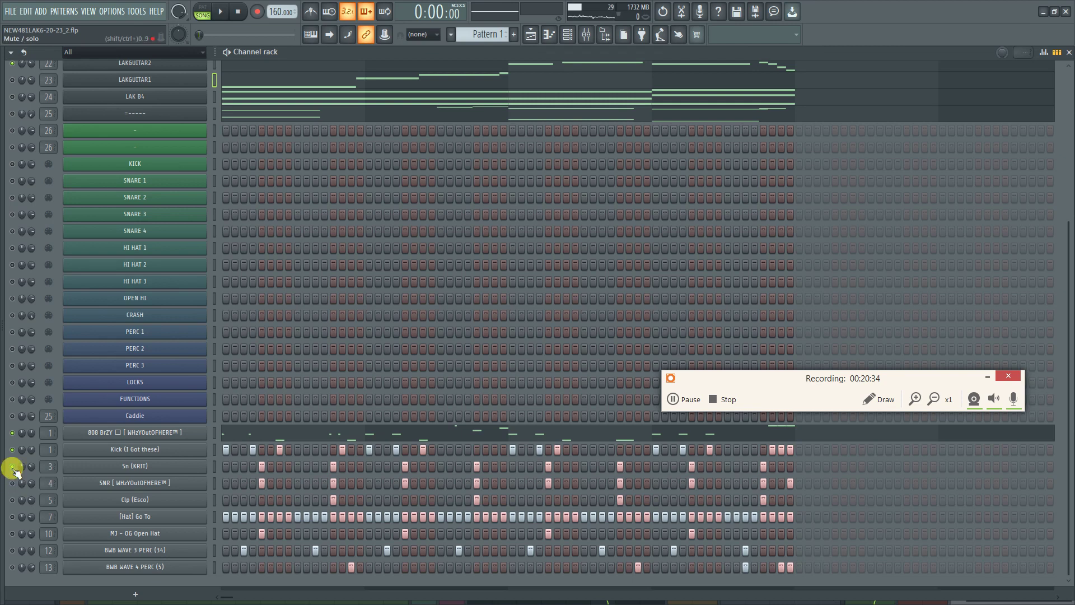
left_click(12, 483)
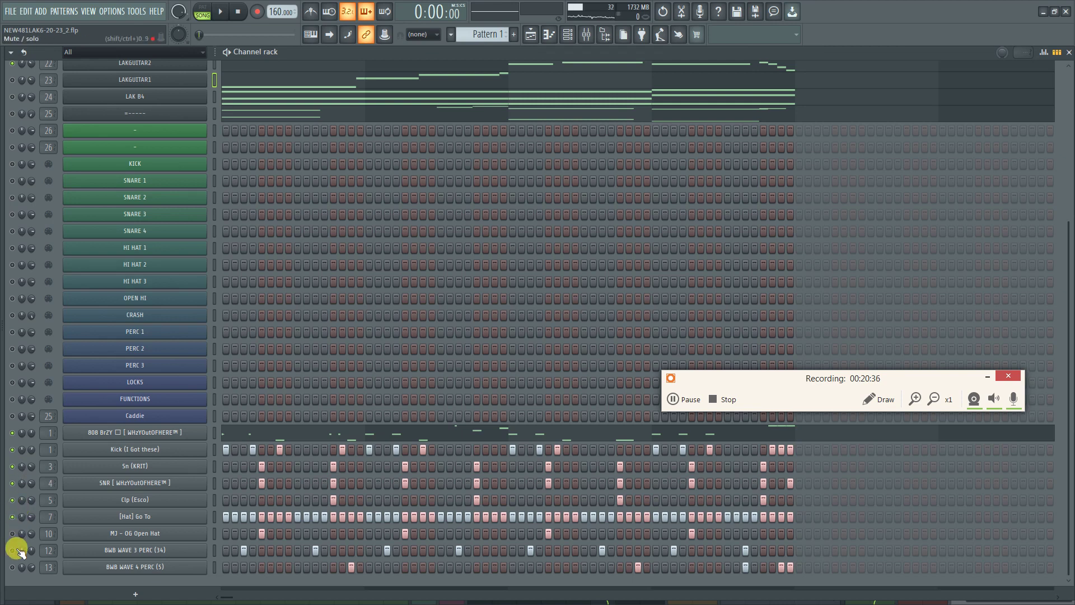
scroll(447, 412, "up", 5)
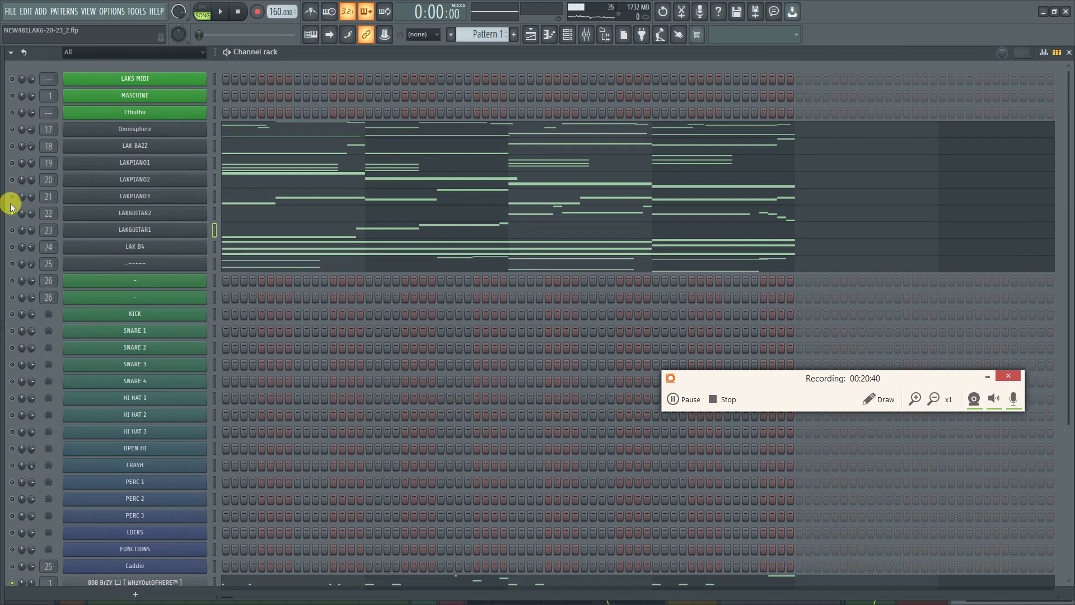
View the playlist and the mixer, select the Omnisphere mixer track, and reopen Pattern 1's channels from the playlist clip
left_click(531, 35)
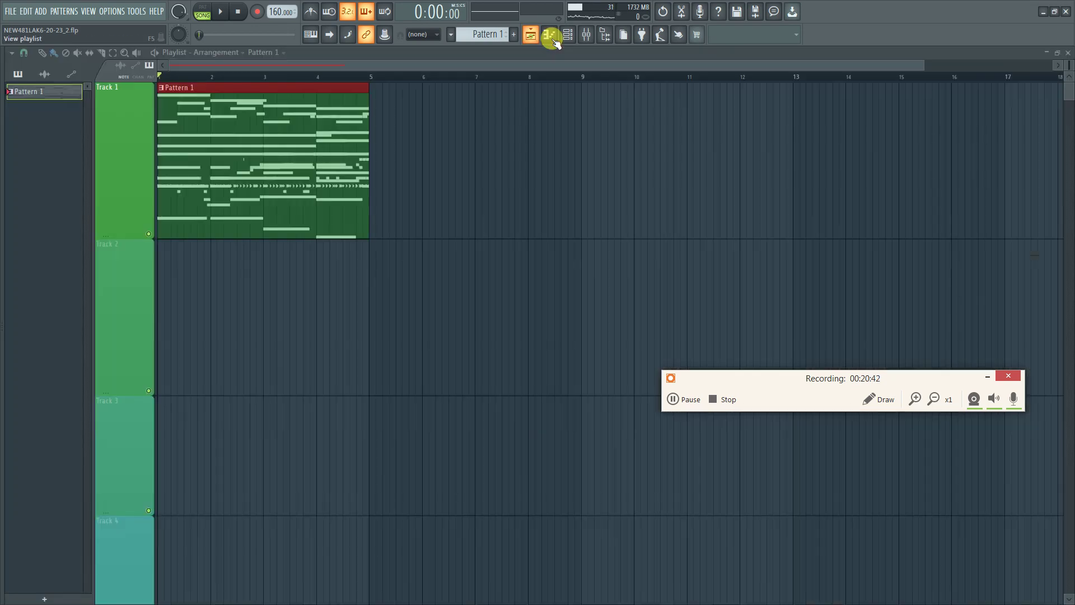
left_click(587, 34)
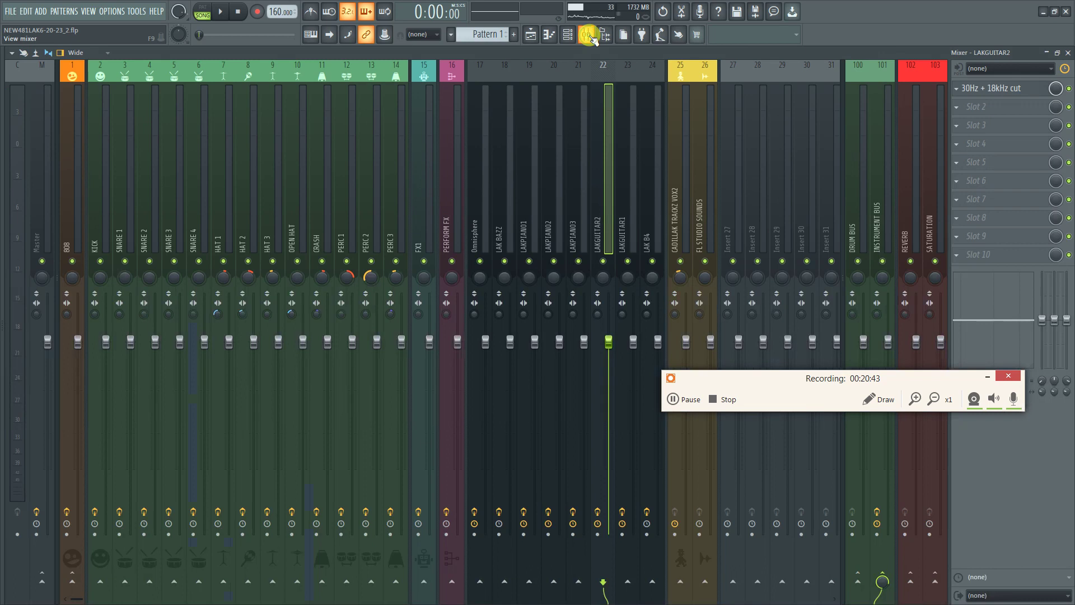
left_click(531, 171)
left_click(507, 189)
left_click(481, 210)
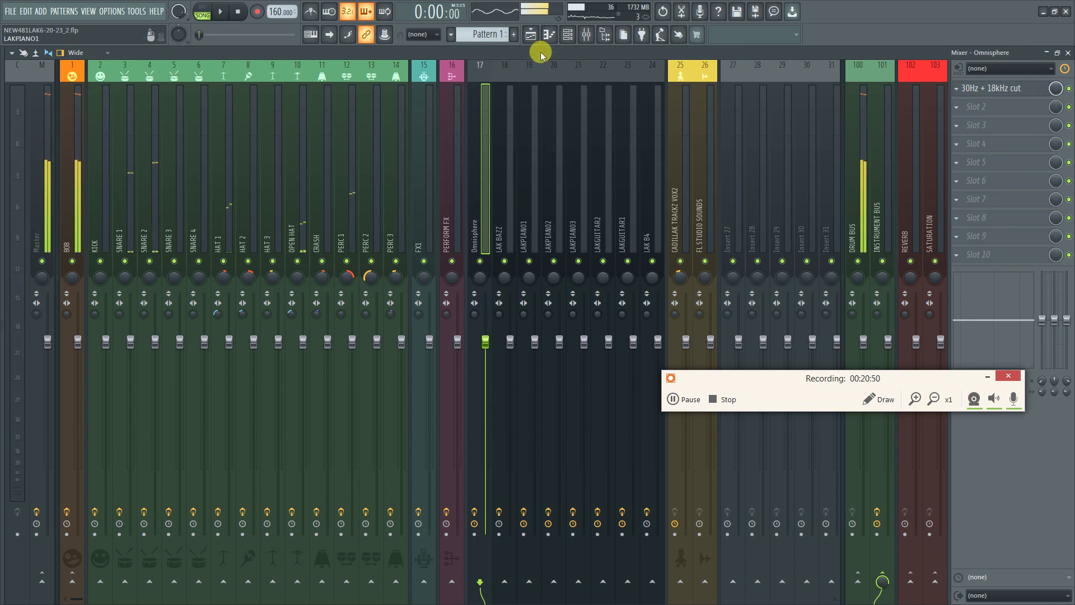
left_click(527, 33)
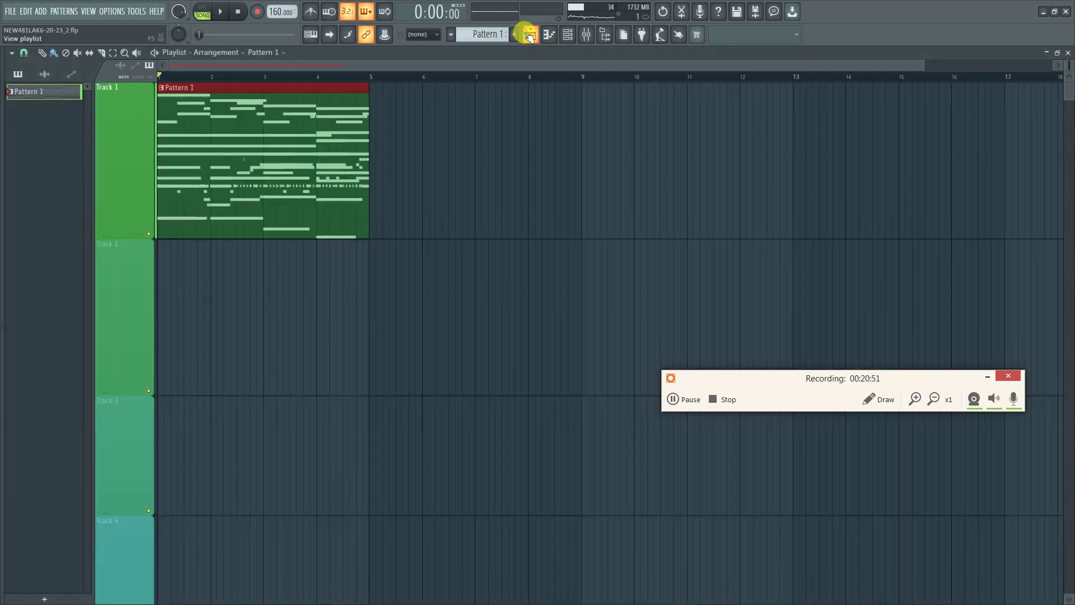
double_click(252, 100)
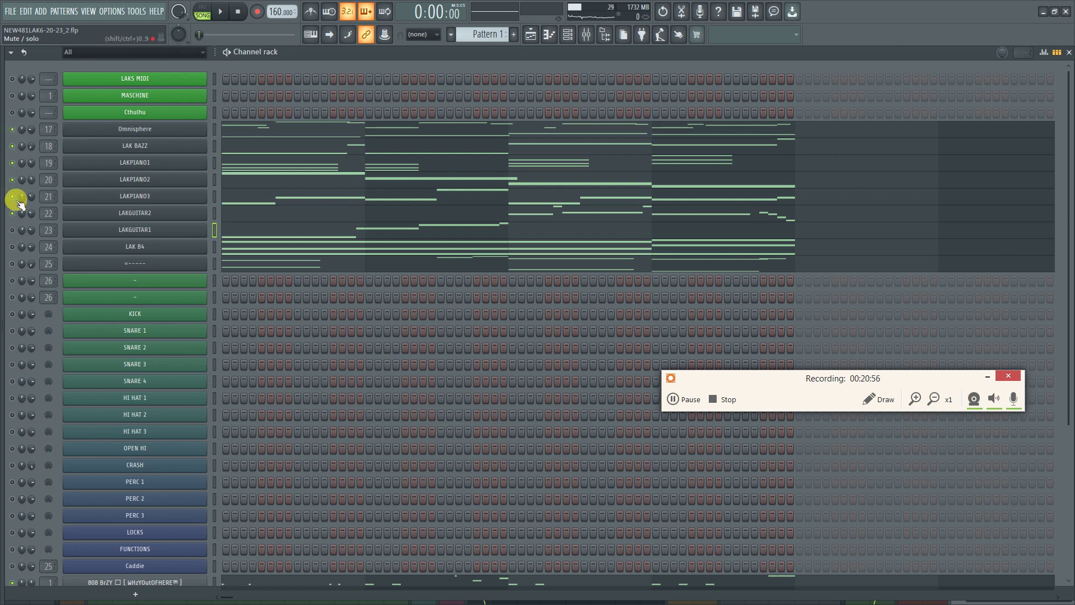
Solo the Omnisphere channel and play it briefly
right_click(12, 131)
left_click(27, 142)
key("space")
key("space")
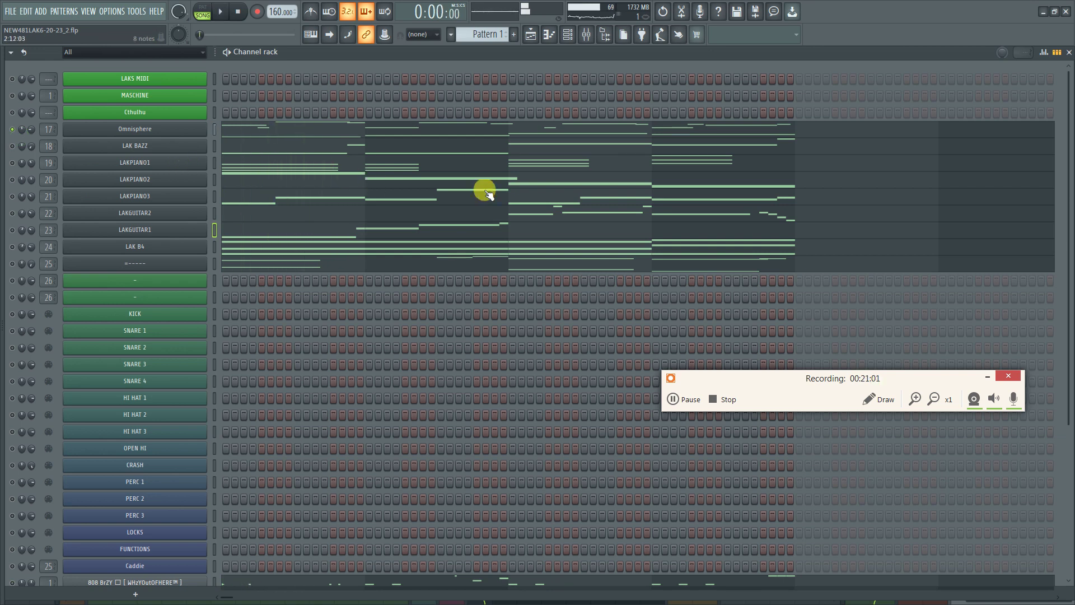
Open the 30Hz + 18kHz cut EQ on the Omnisphere mixer track and raise its main level slightly during playback
left_click(580, 44)
key("space")
left_click(1008, 89)
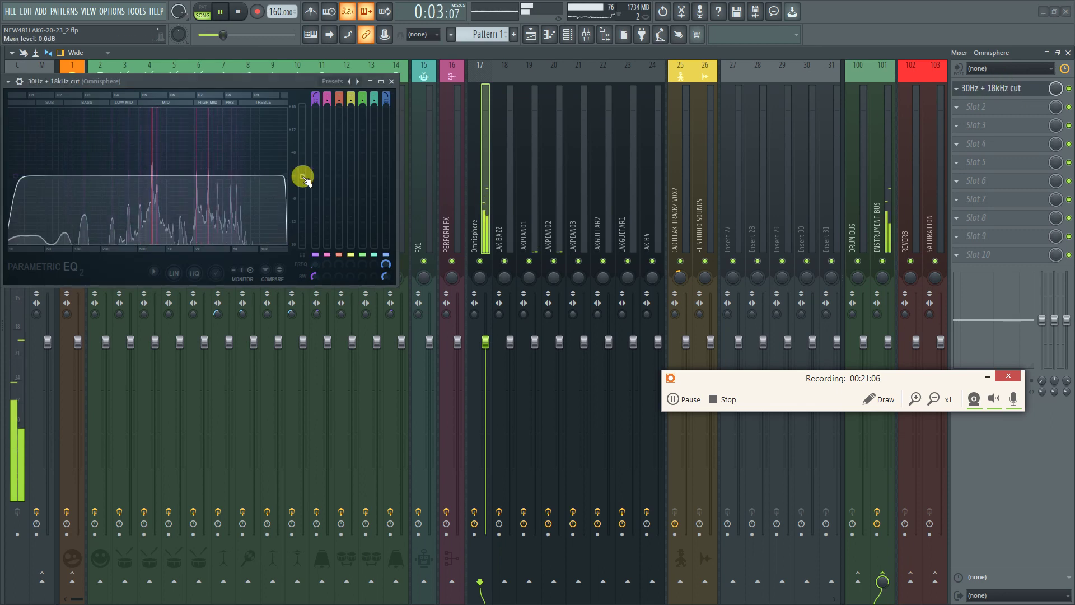
left_click_drag(303, 178, 302, 170)
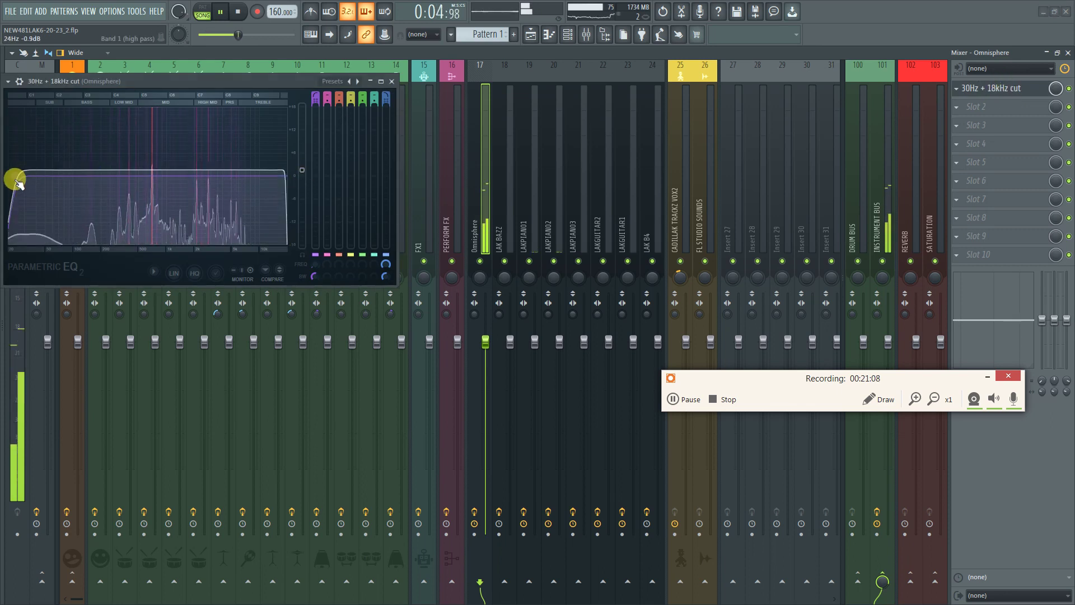
Move the Omnisphere EQ's high-pass band to about 157 Hz, listen to the result and close the EQ
key("space")
left_click_drag(18, 182, 92, 175)
key("space")
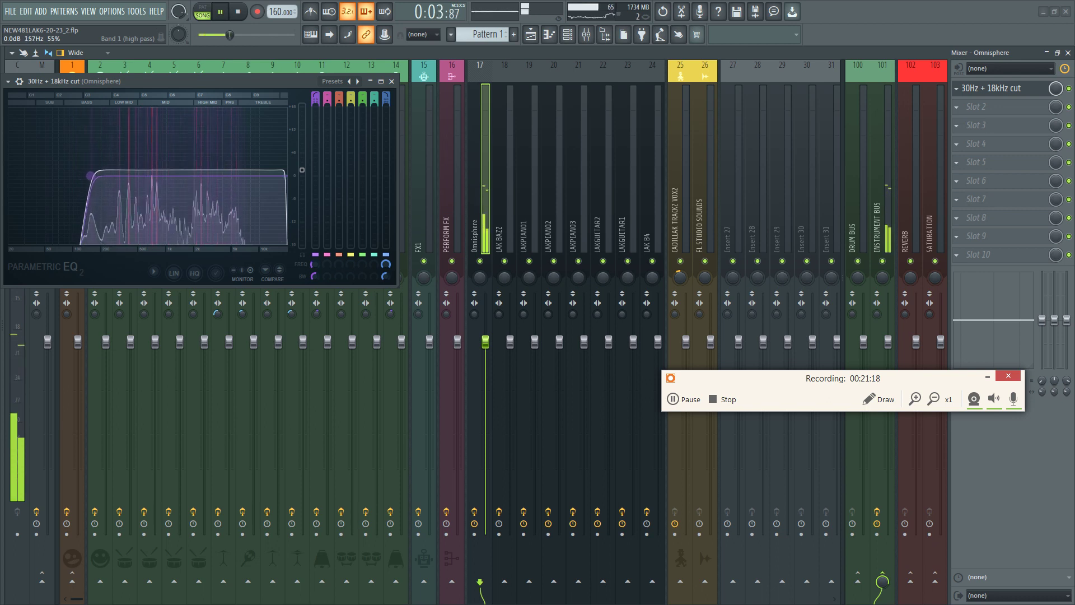
left_click(391, 81)
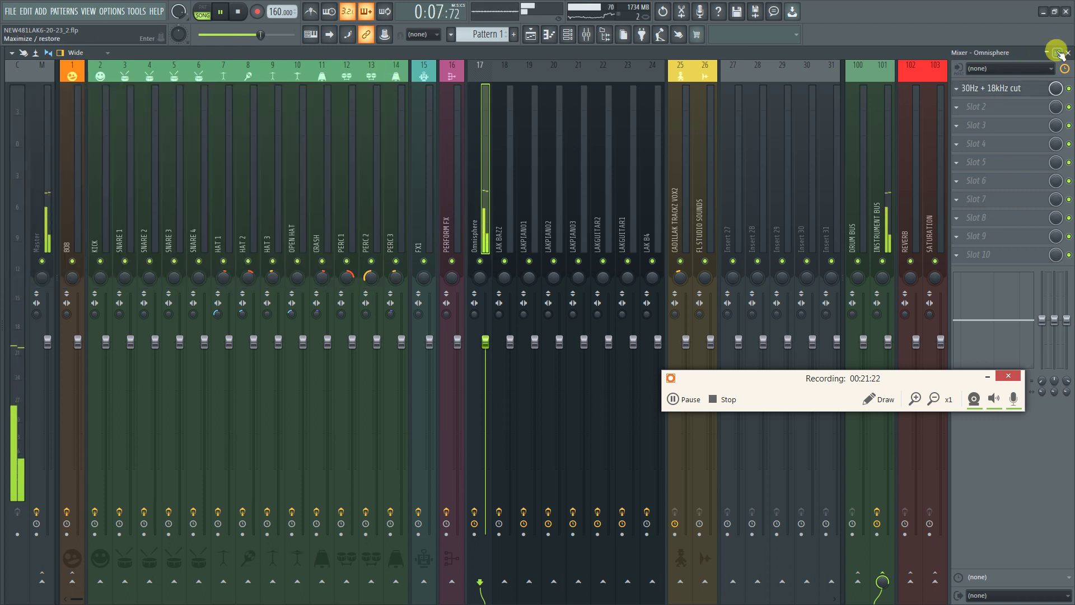
key("space")
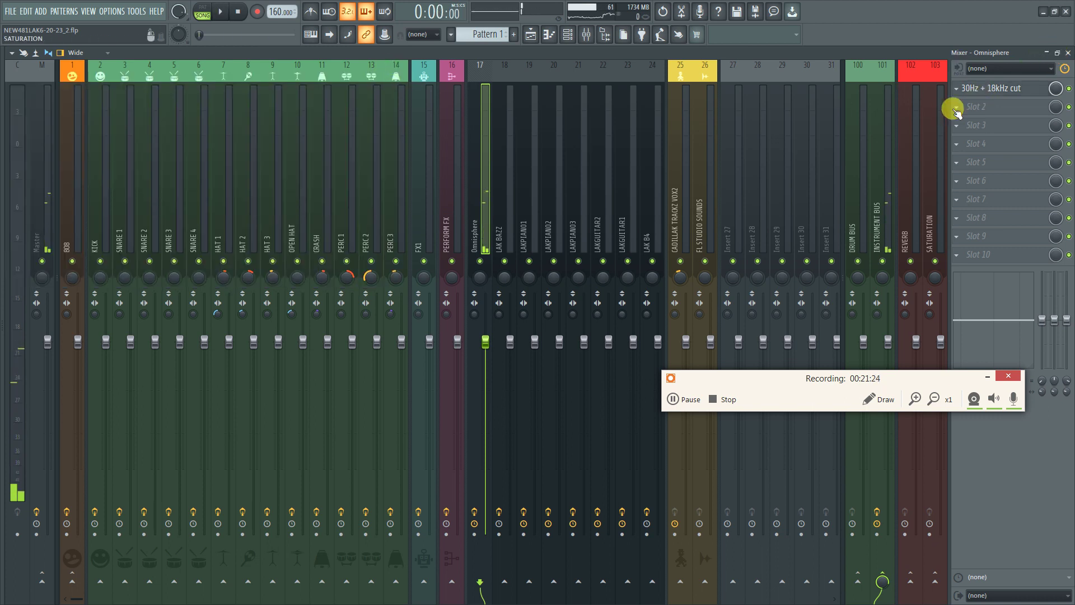
Load Soundgoodizer into slot 2 of the Omnisphere mixer track, close its window and play the sound
left_click(955, 110)
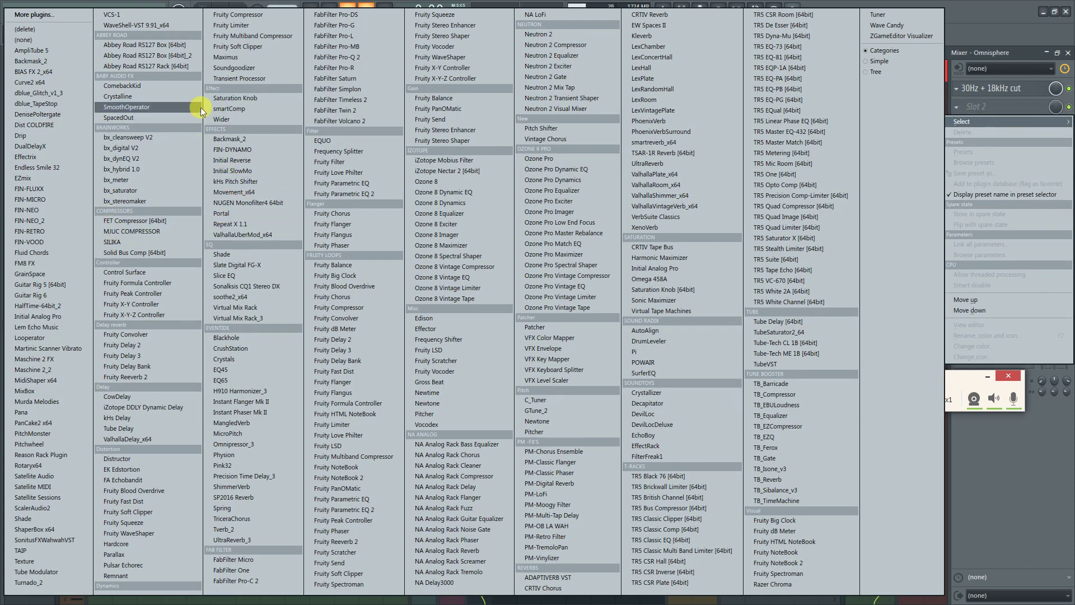
left_click(234, 67)
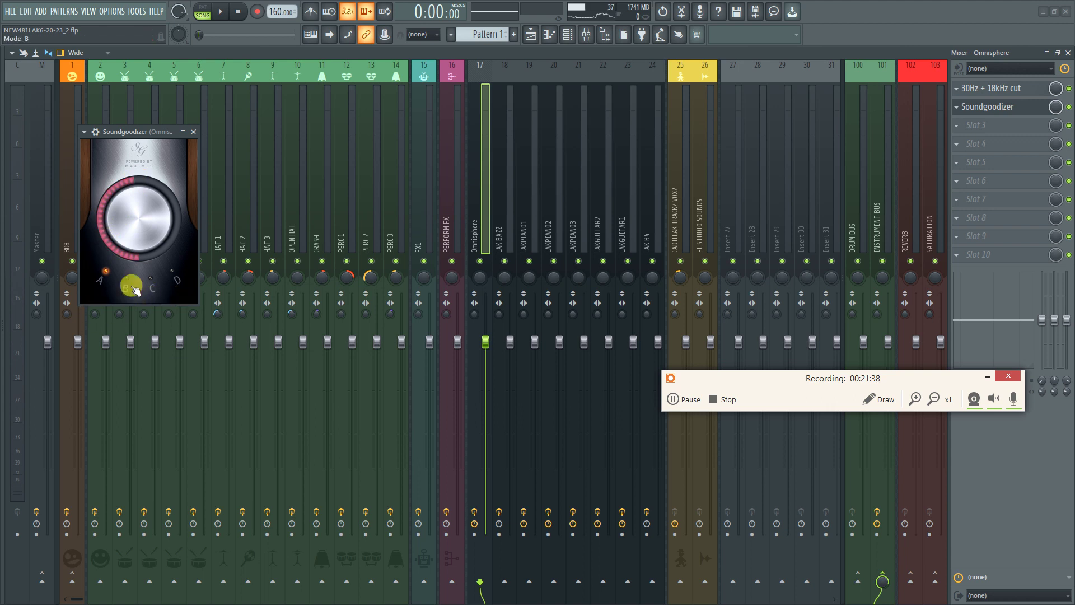
left_click(195, 133)
key("space")
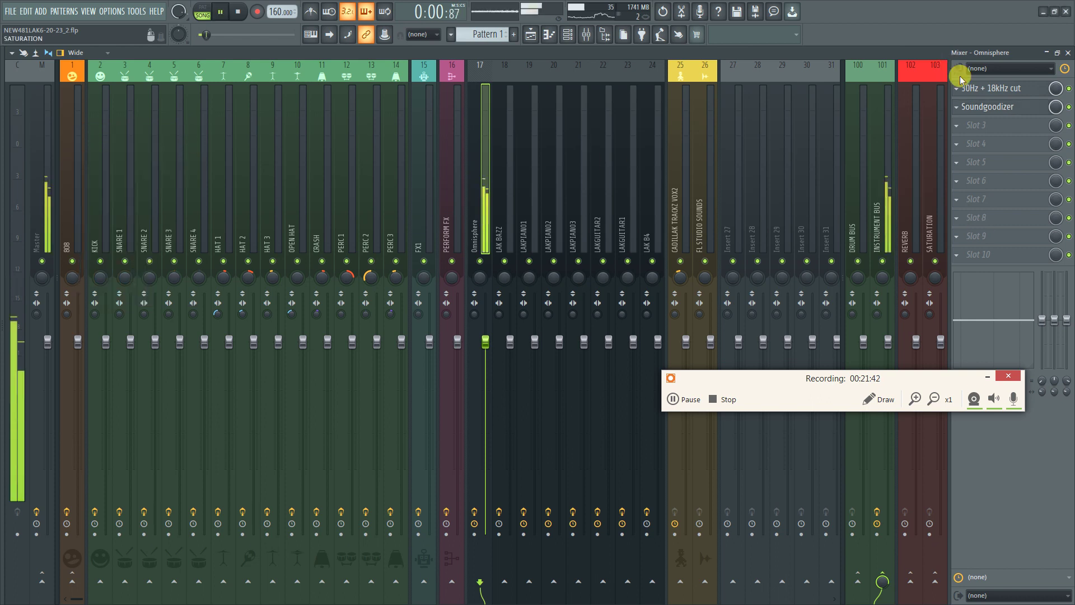
key("space")
Reopen Omnisphere's Soundgoodizer, lower its amount slightly, start playback and close the plugin window
left_click(988, 107)
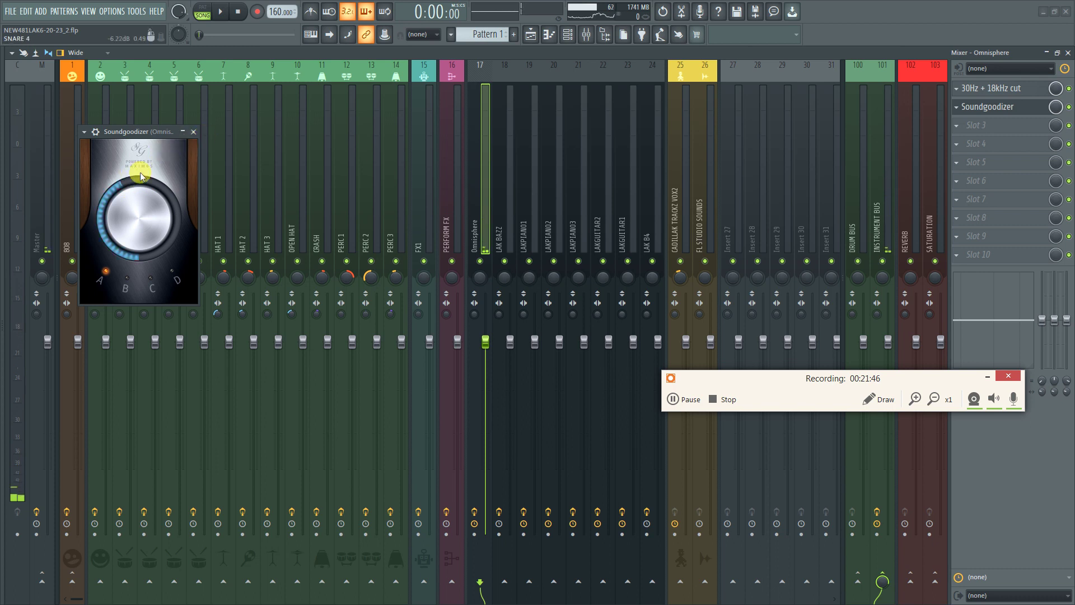
key("space")
left_click(193, 131)
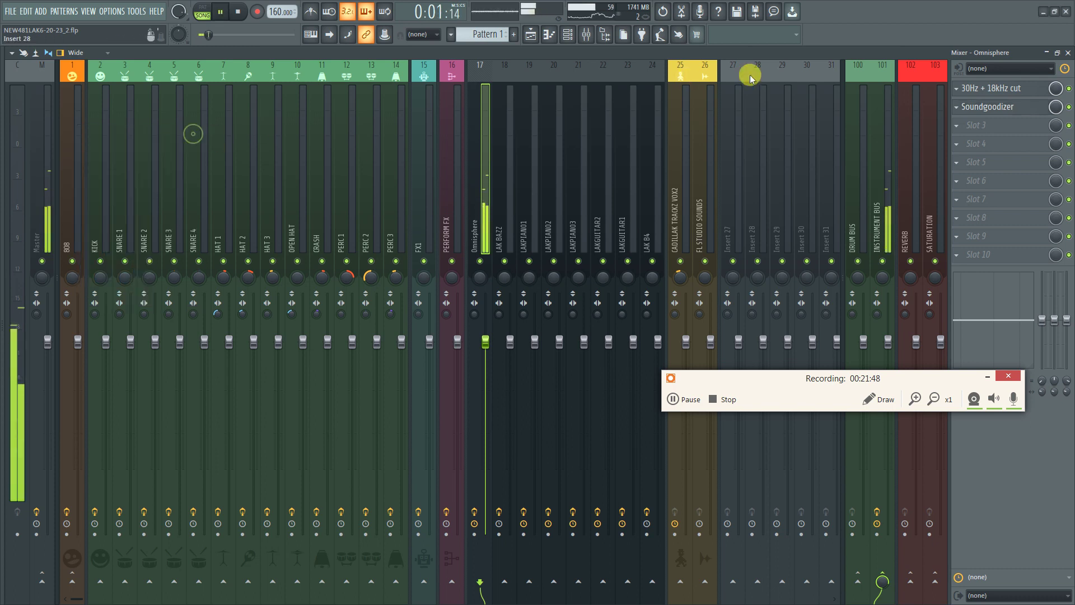
Lower Omnisphere's Soundgoodizer amount further to about a quarter in mode A, play it, and close the plugin and mixer
left_click(955, 106)
key("space")
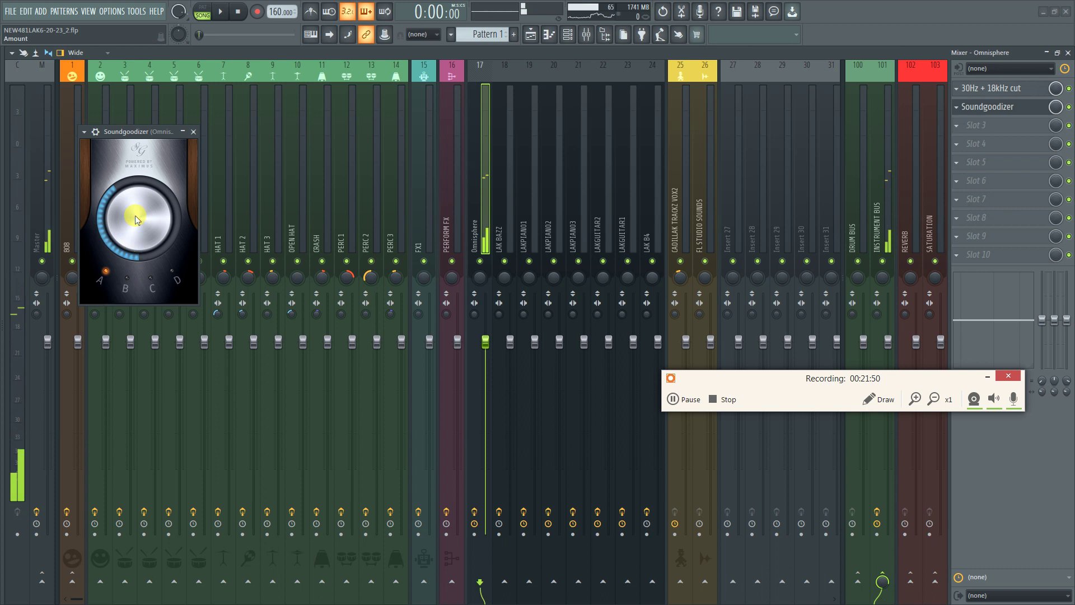
left_click(1069, 107)
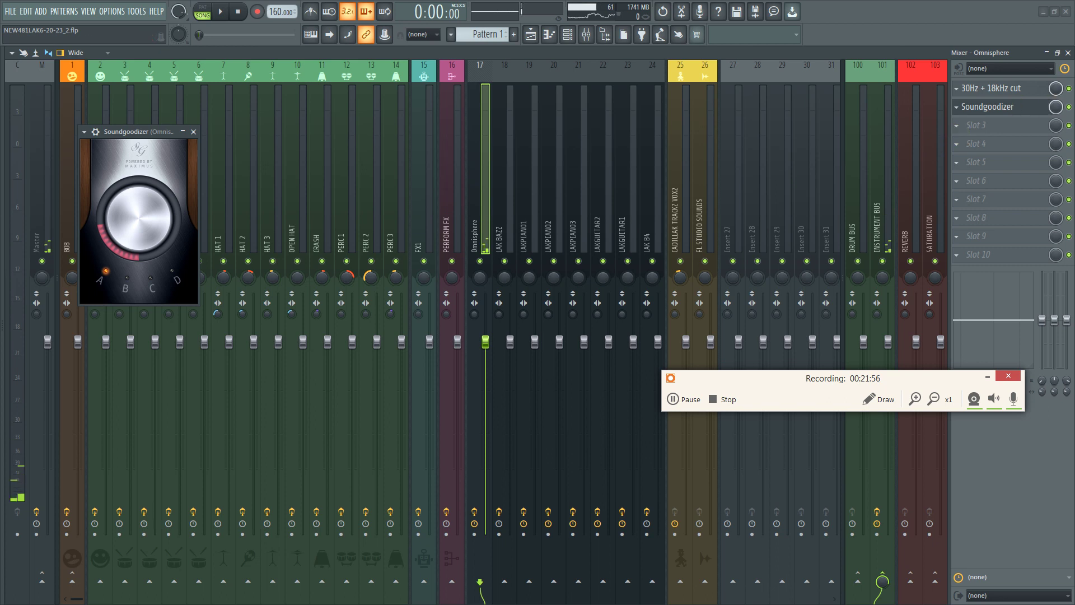
key("space")
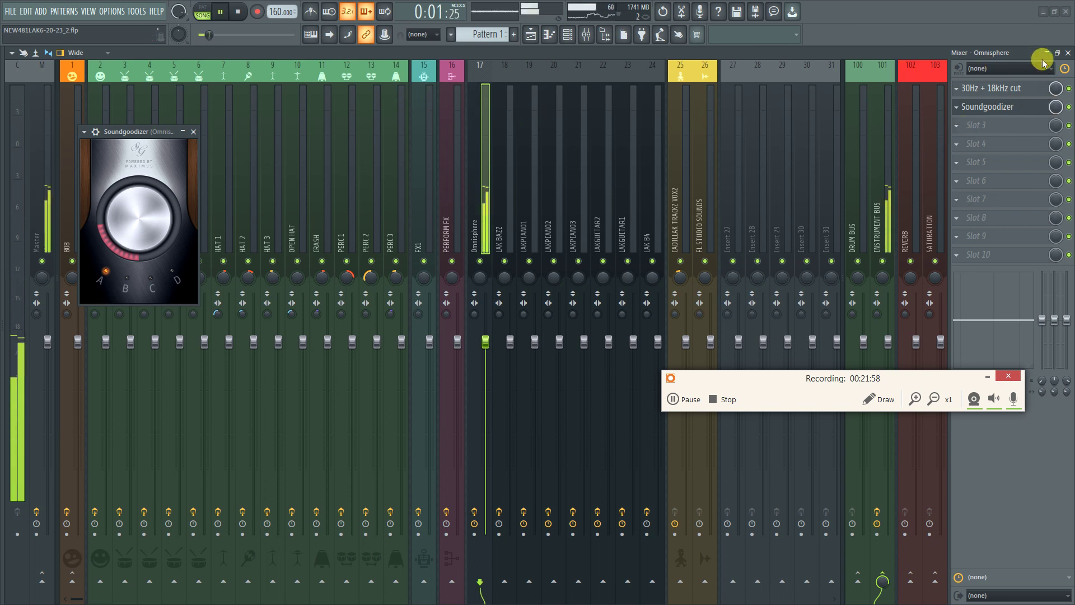
left_click(1068, 52)
key("space")
left_click(194, 133)
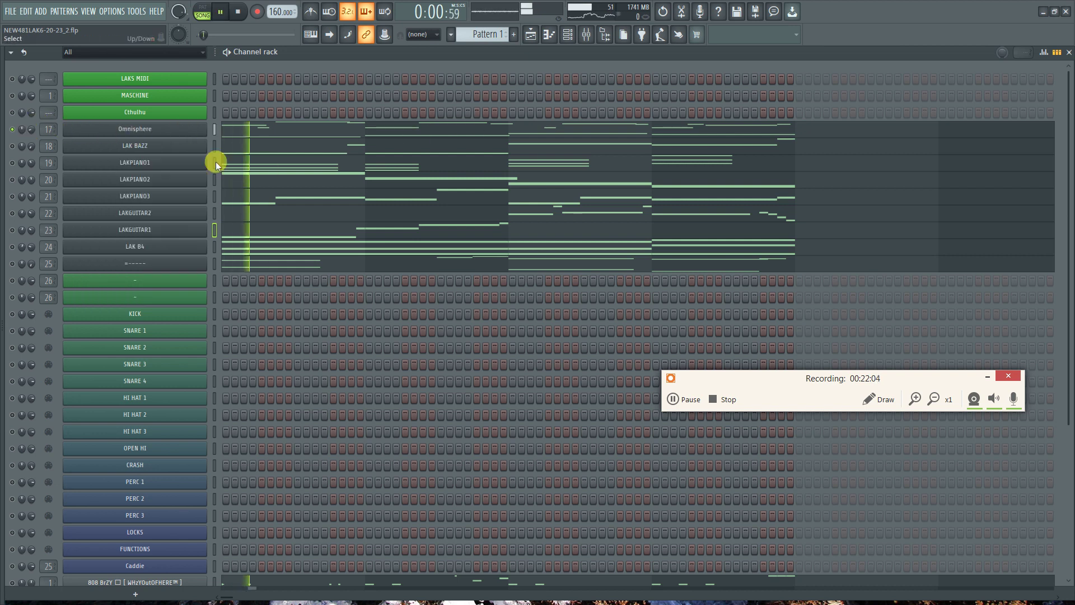
Lower the Omnisphere channel volume slightly, unmute LAK BAZZ and play the two layers together
left_click_drag(32, 130, 32, 134)
left_click(12, 146)
key("space")
key("space")
key("F6")
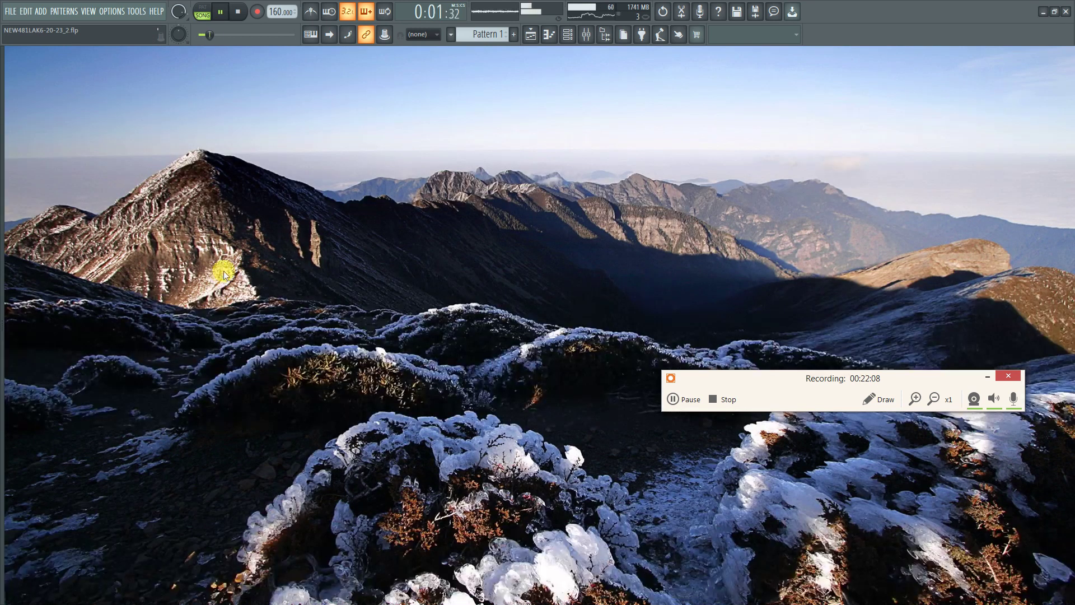
key("F6")
Mute LAK BAZZ, unmute LAKPIANO1 and play it together with Omnisphere
left_click(12, 147)
key("space")
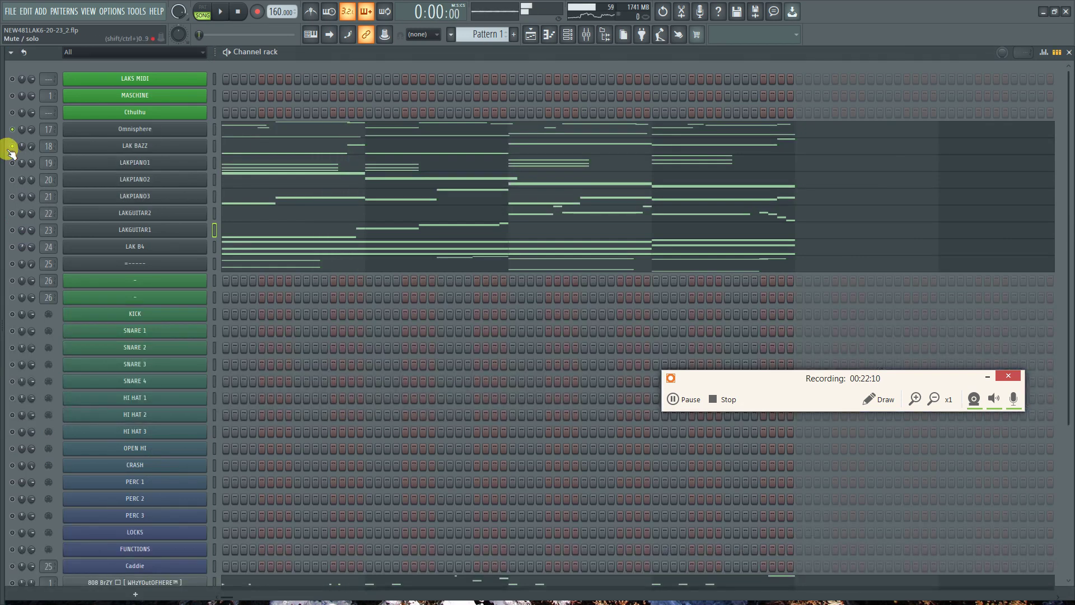
left_click(12, 162)
key("space")
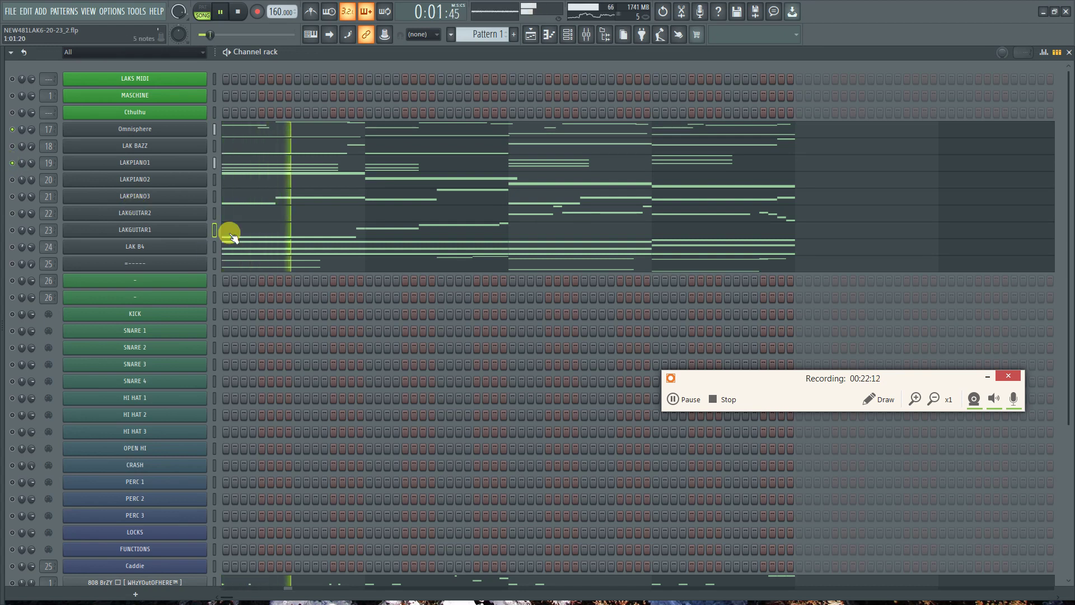
Copy the Soundgoodizer effect preset from the Omnisphere mixer track onto the LAKPIANO1 mixer track
left_click(586, 34)
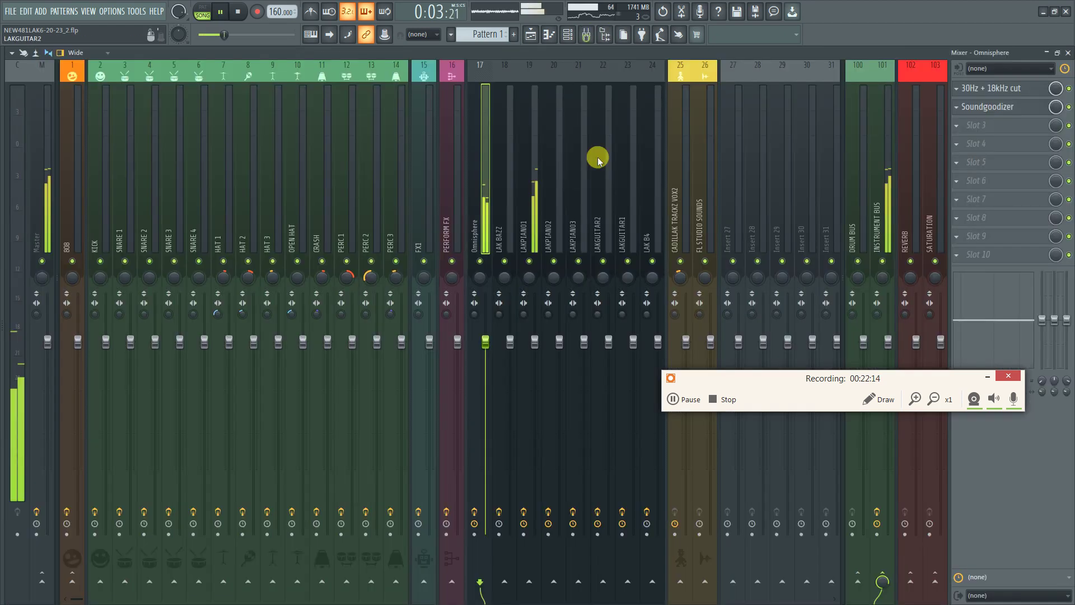
left_click(538, 180)
key("space")
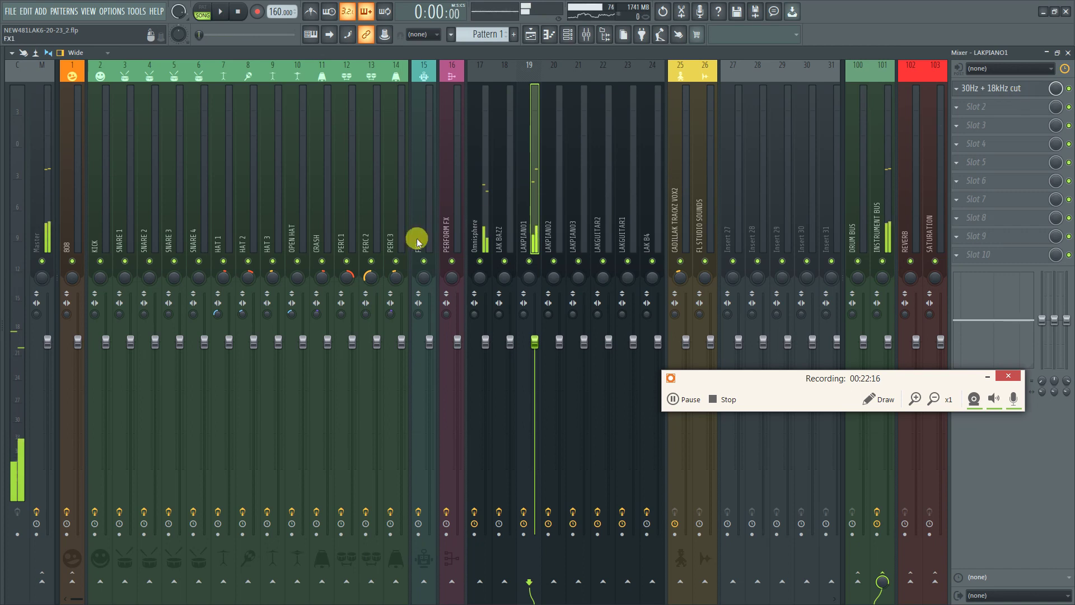
left_click(486, 170)
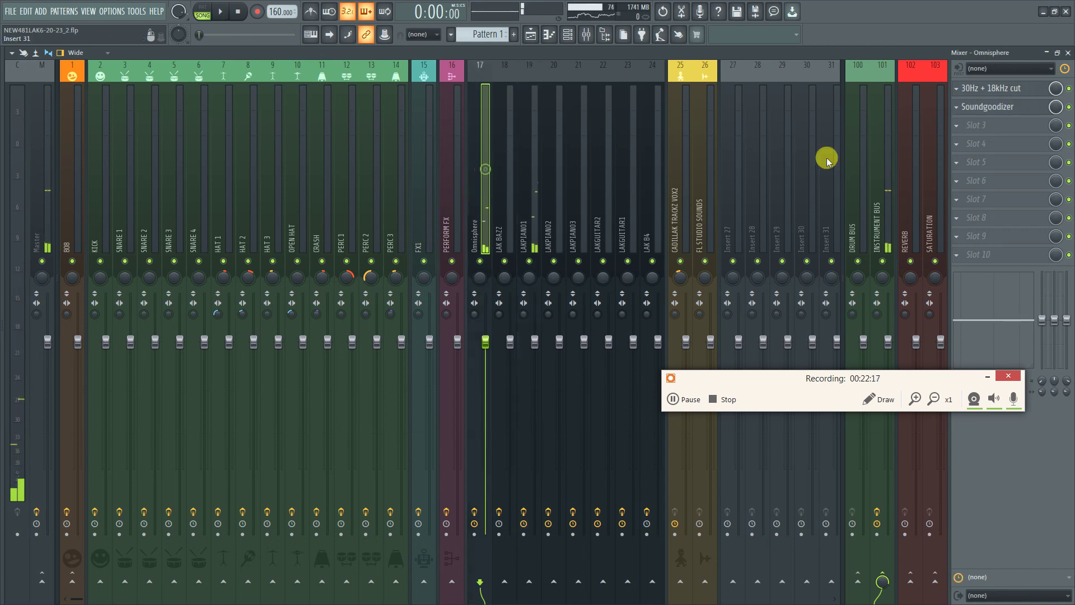
left_click(957, 108)
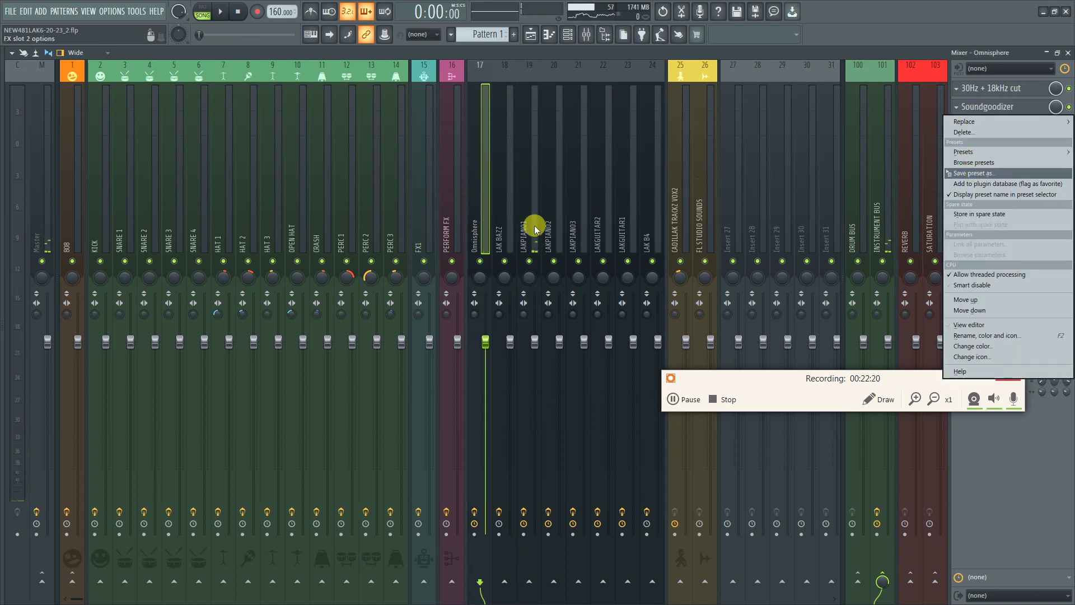
left_click(548, 209)
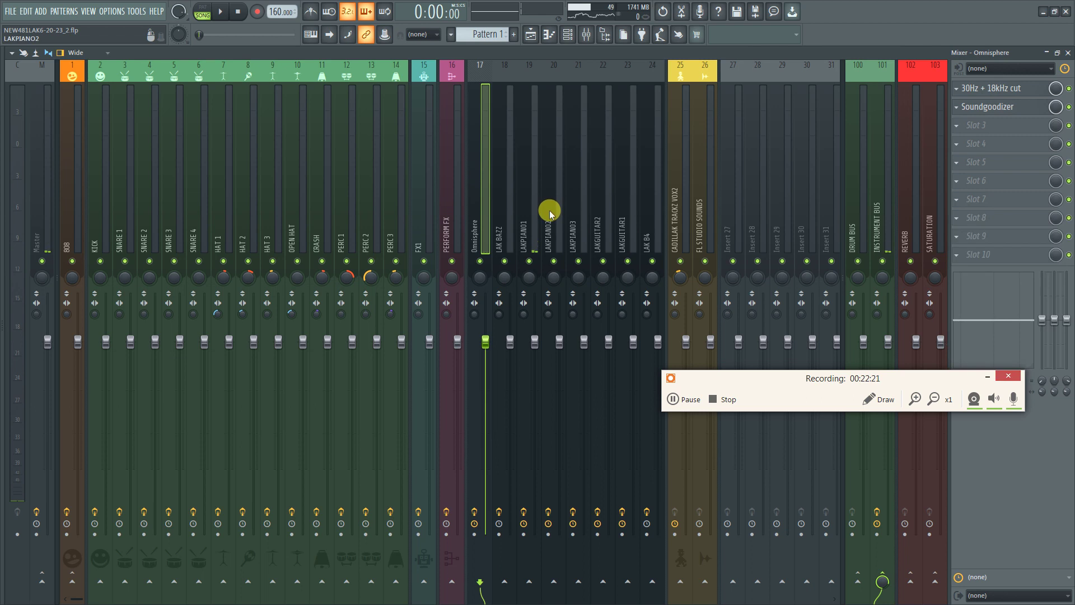
left_click(950, 113)
left_click(987, 170)
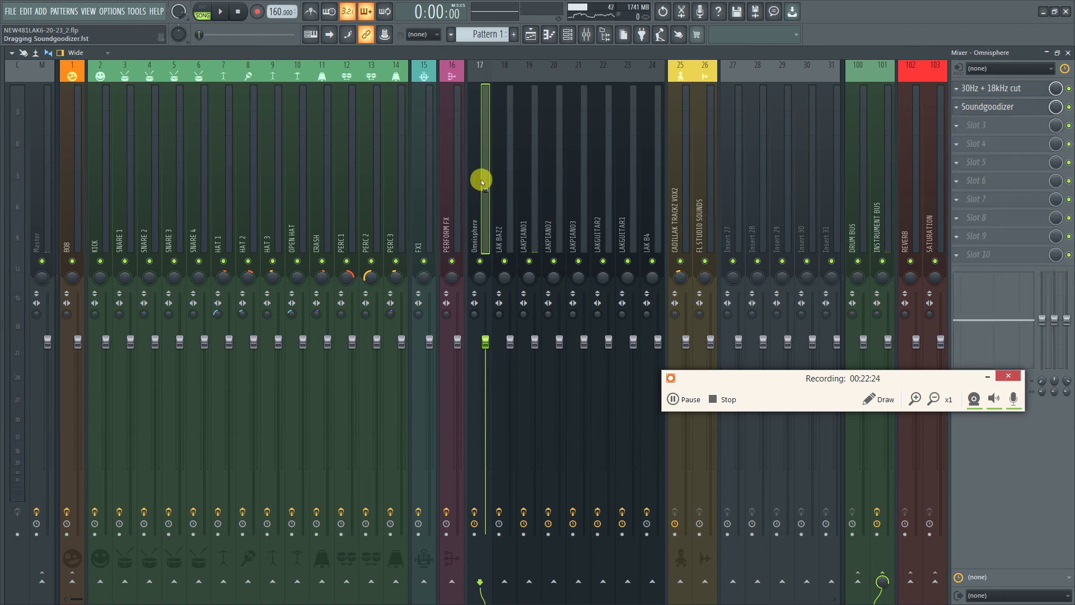
left_click_drag(530, 205, 529, 207)
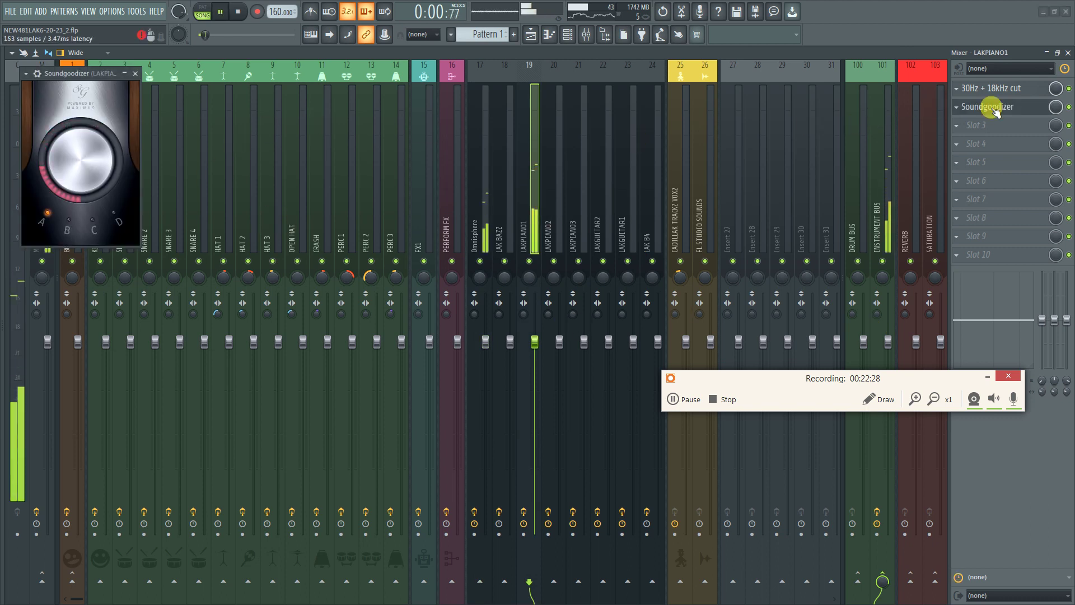
Mute the Omnisphere mixer track, then close the Soundgoodizer window and return to the channel rack
left_click(480, 261)
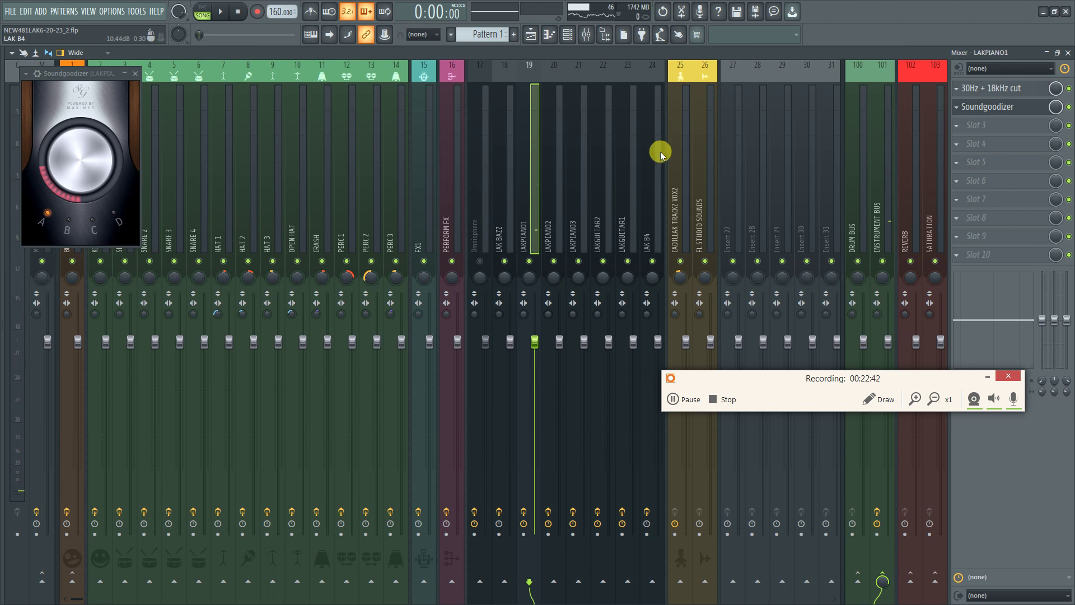
key("F6")
left_click(135, 73)
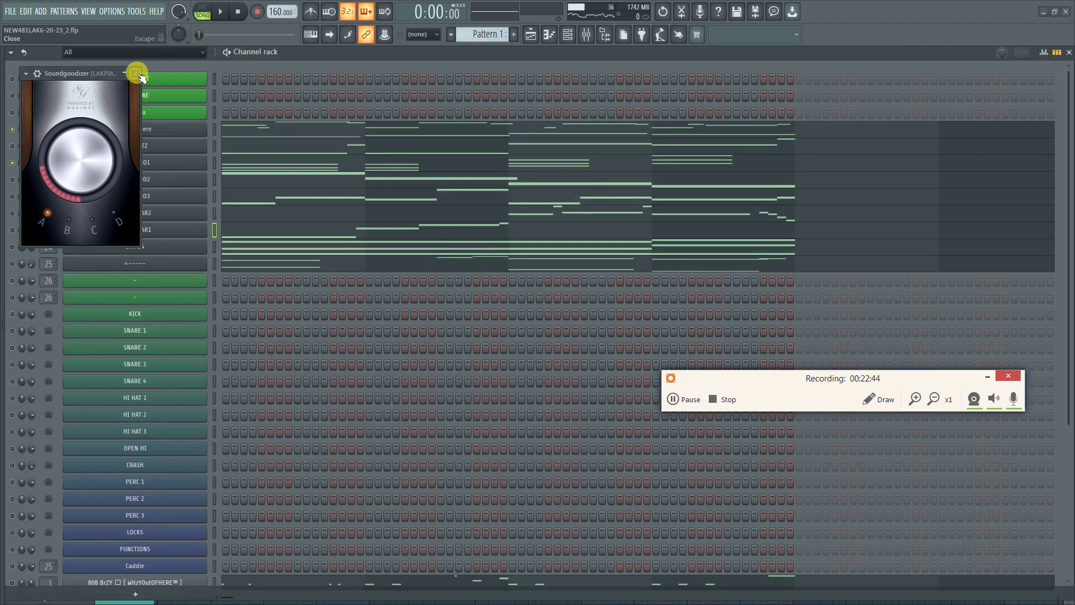
key("F6")
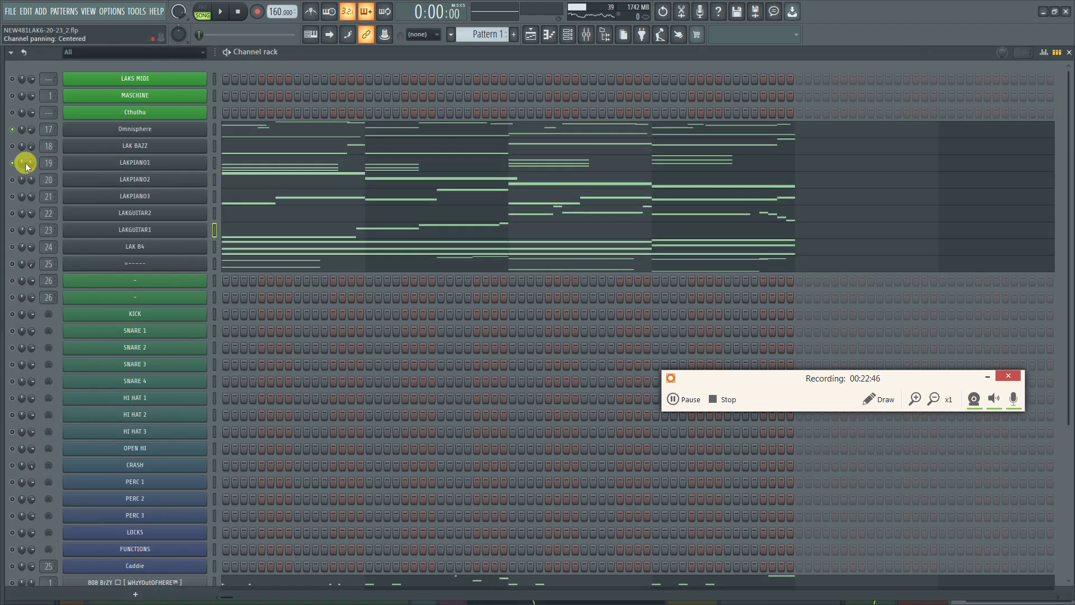
Unmute the LAKPIANO2 channel and play the pattern from the start to audition it with Omnisphere and LAKPIANO1
key("space")
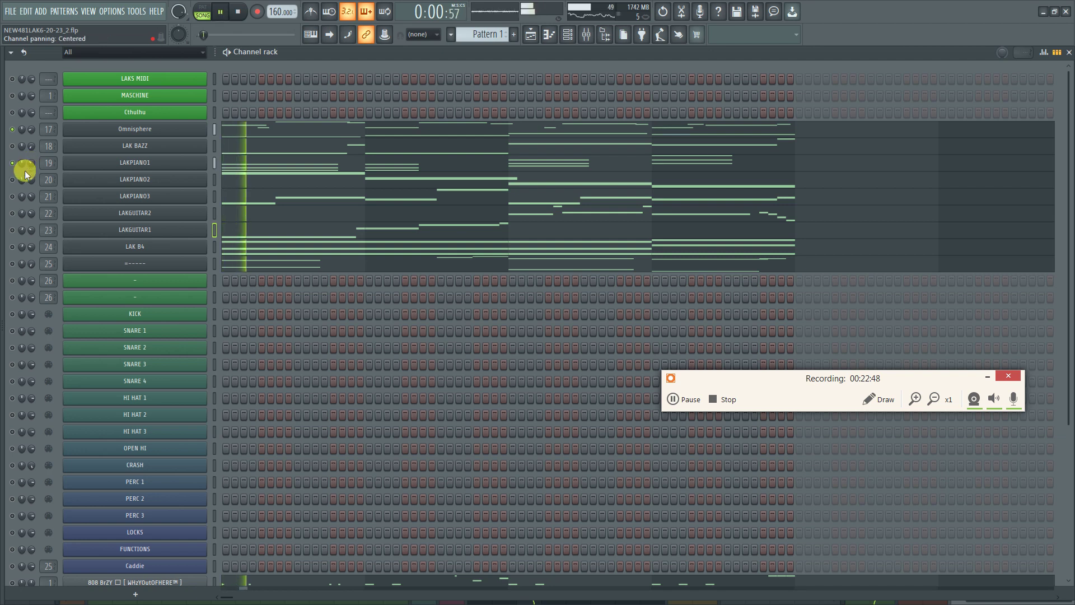
left_click(11, 179)
key("space")
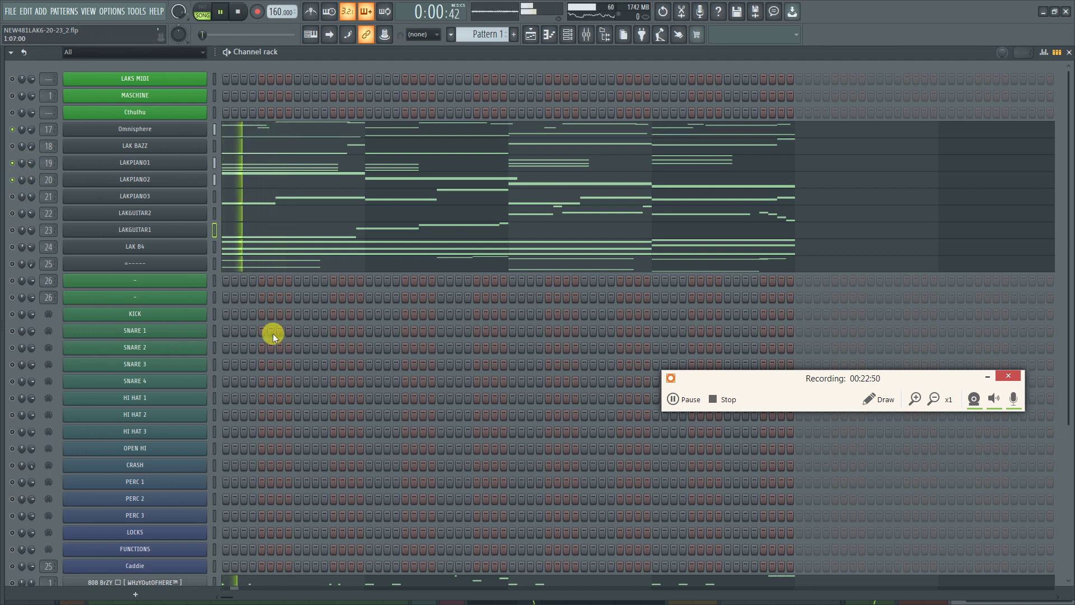
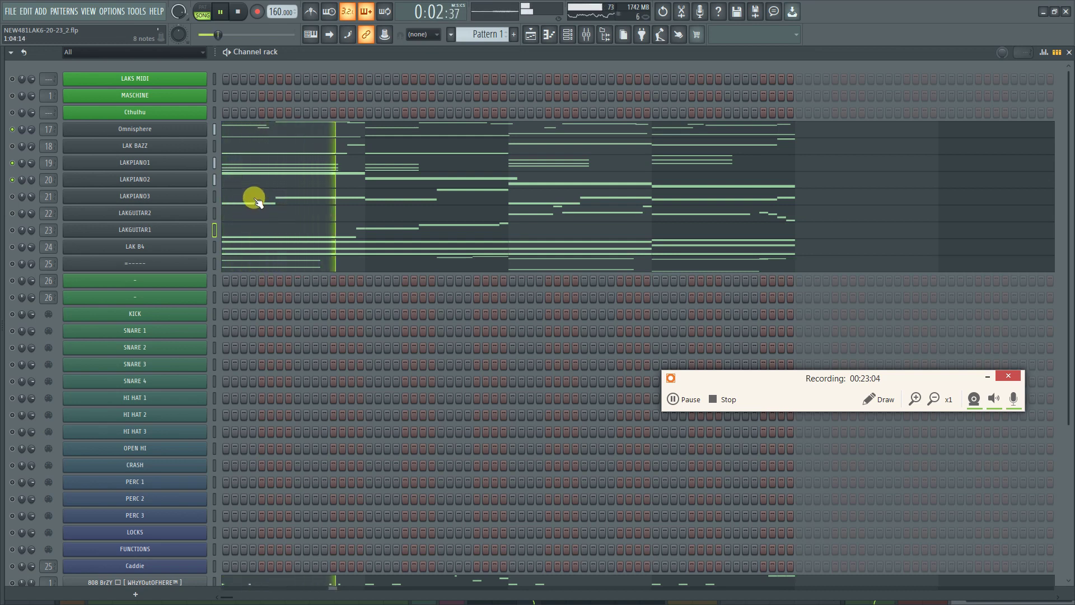
key("space")
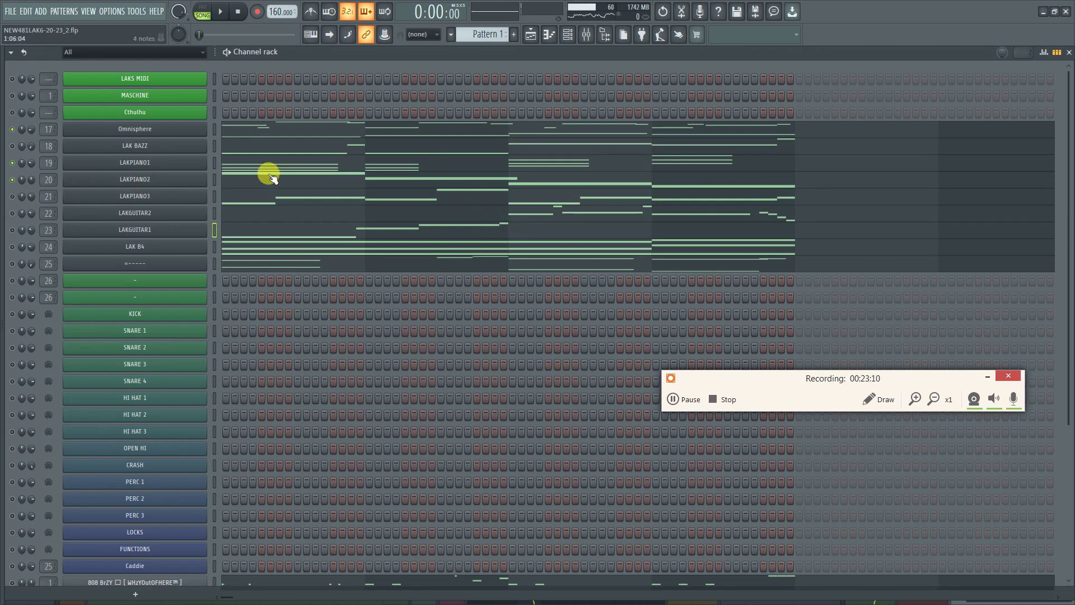
Check the Parametric EQ 2 curve on the LAKPIANO2 mixer track during playback
left_click(586, 34)
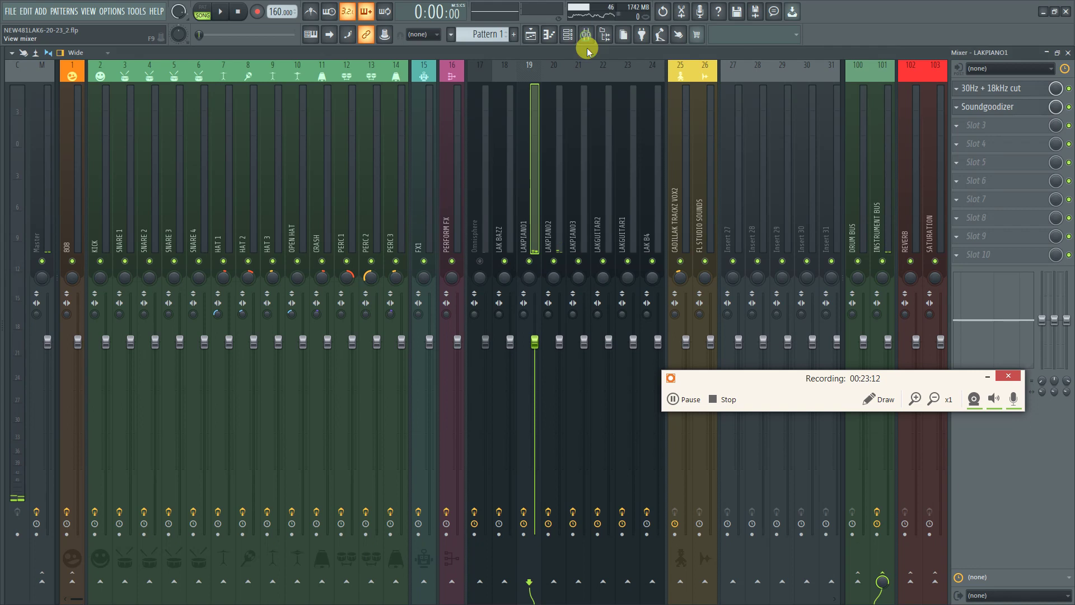
left_click(558, 196)
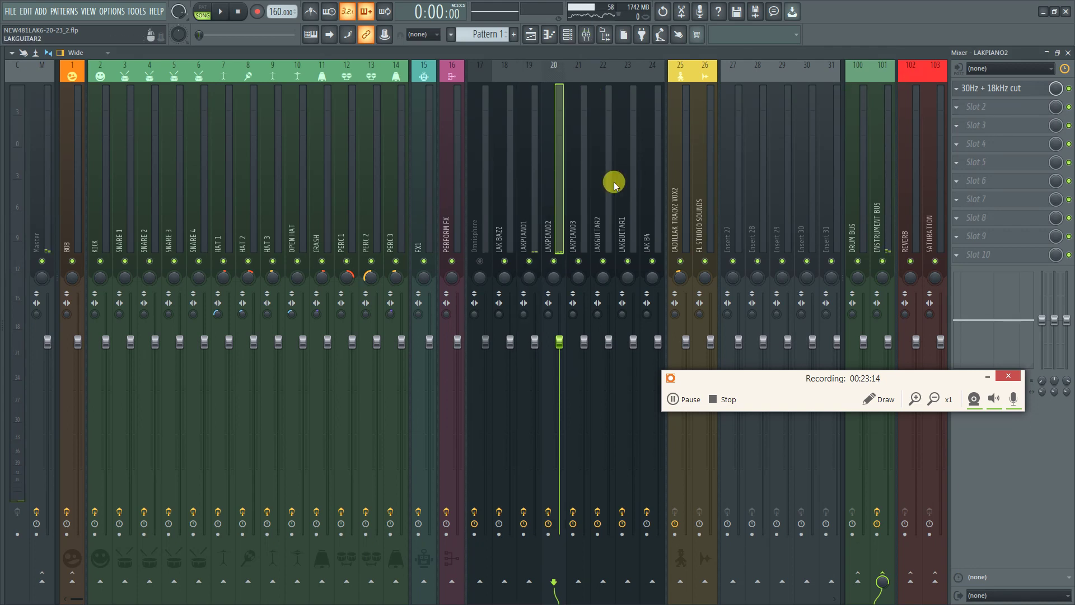
key("space")
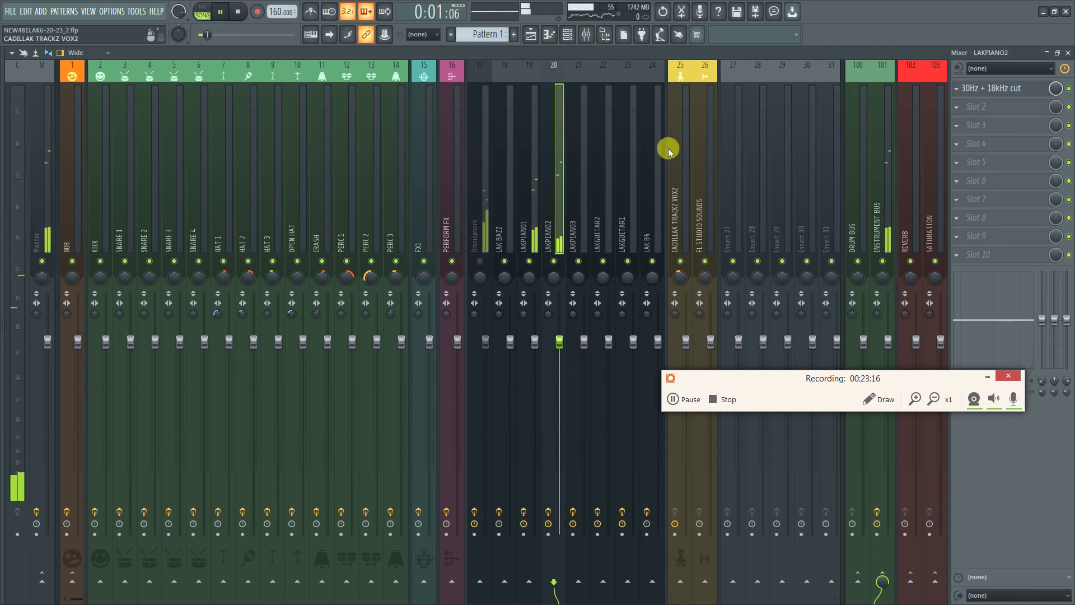
left_click(1033, 91)
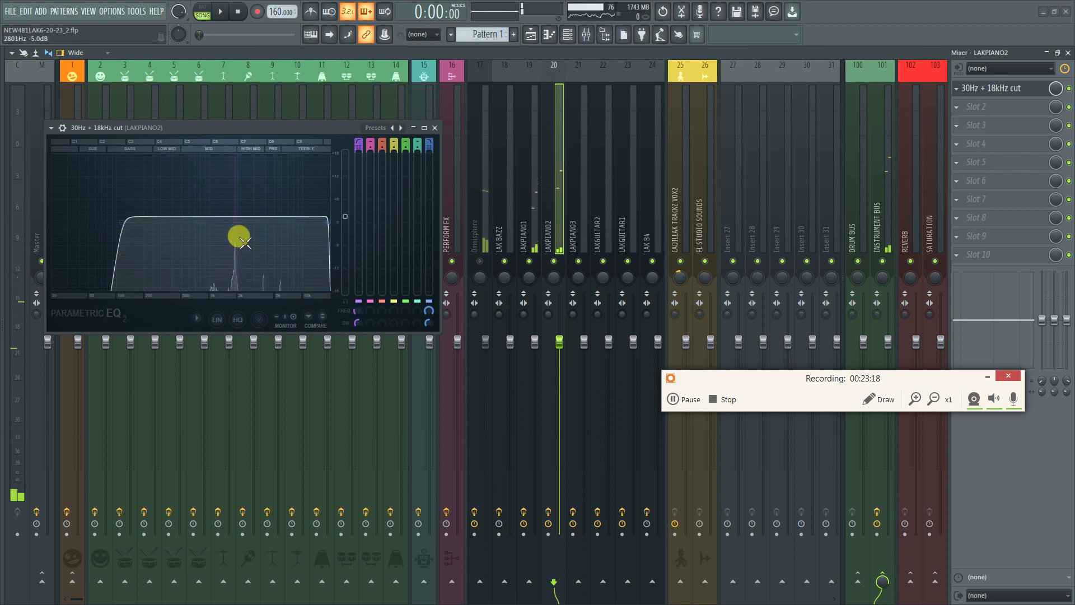
left_click(435, 127)
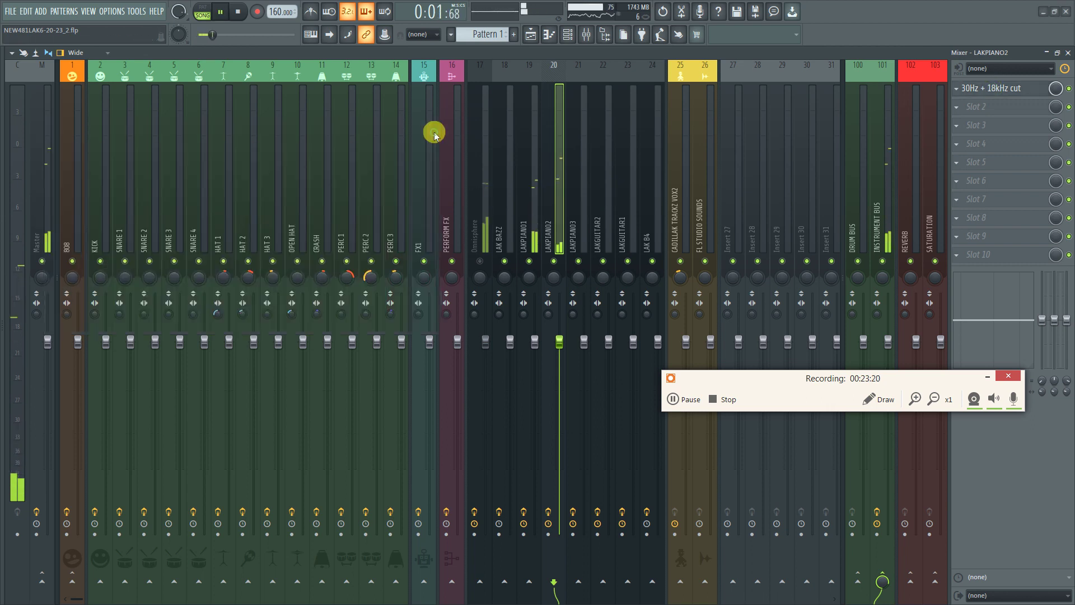
Mute the LAKPIANO2 channel, unmute LAKPIANO3, and play the pattern from the start
key("F5")
key("F6")
key("space")
key("space")
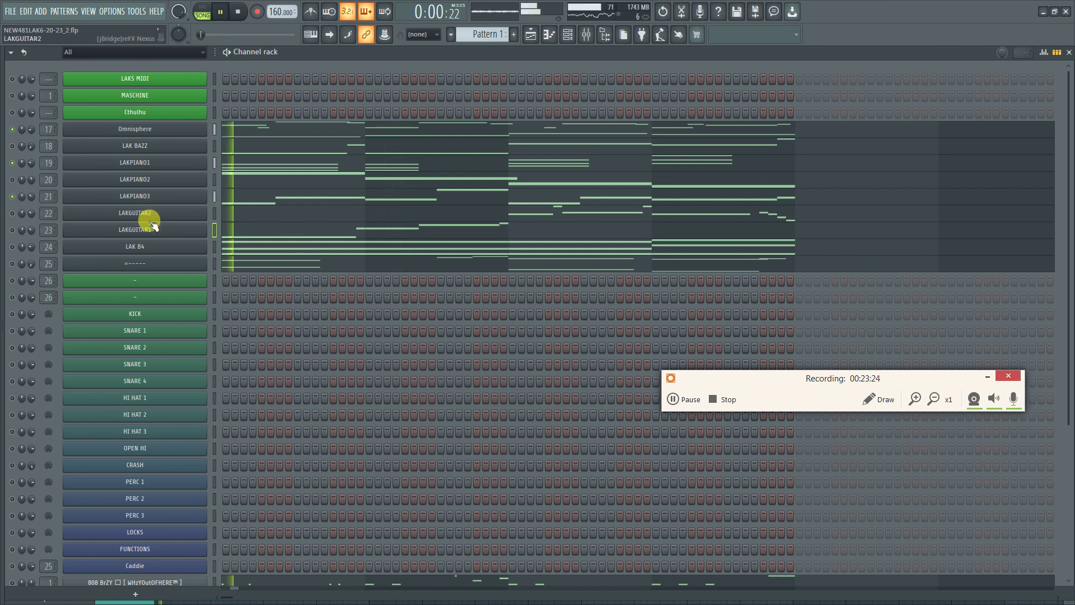
key("space")
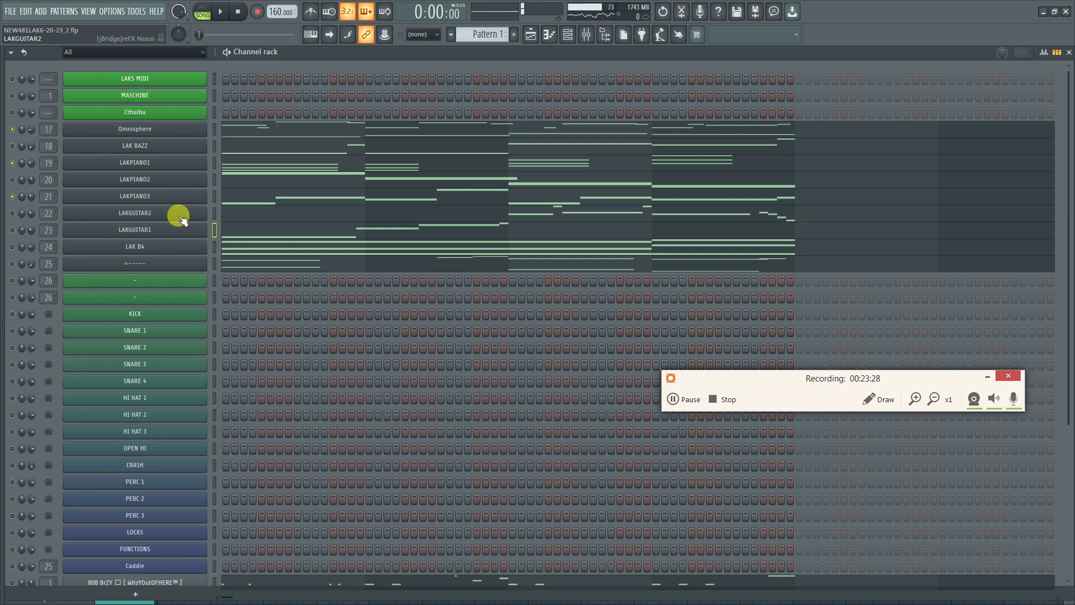
Adjust the LAKPIANO3 channel volume while the pattern plays
key("space")
left_click_drag(31, 197, 31, 204)
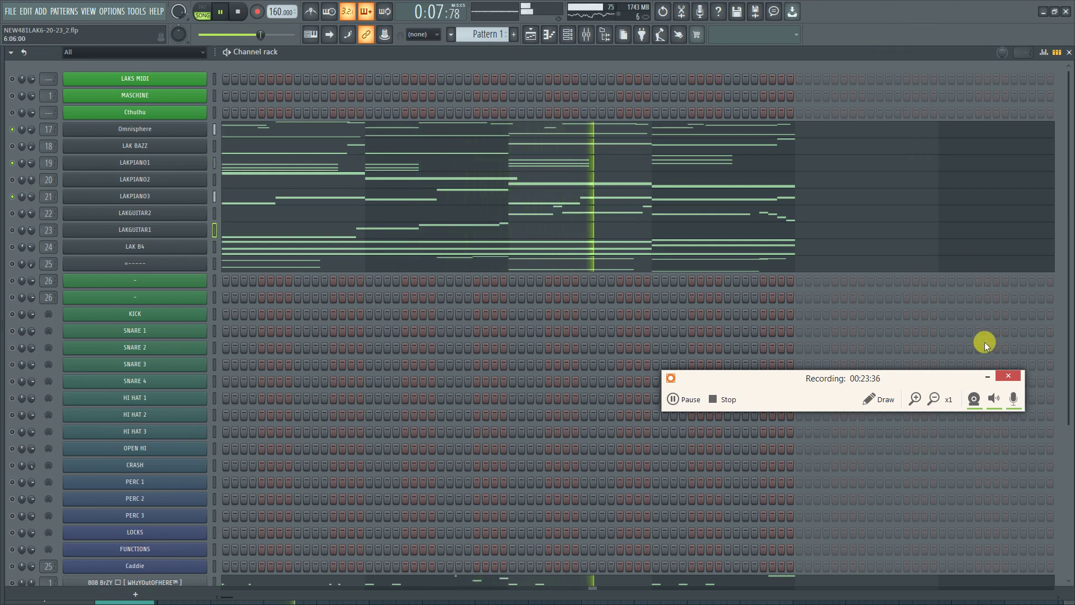
left_click_drag(31, 196, 31, 196)
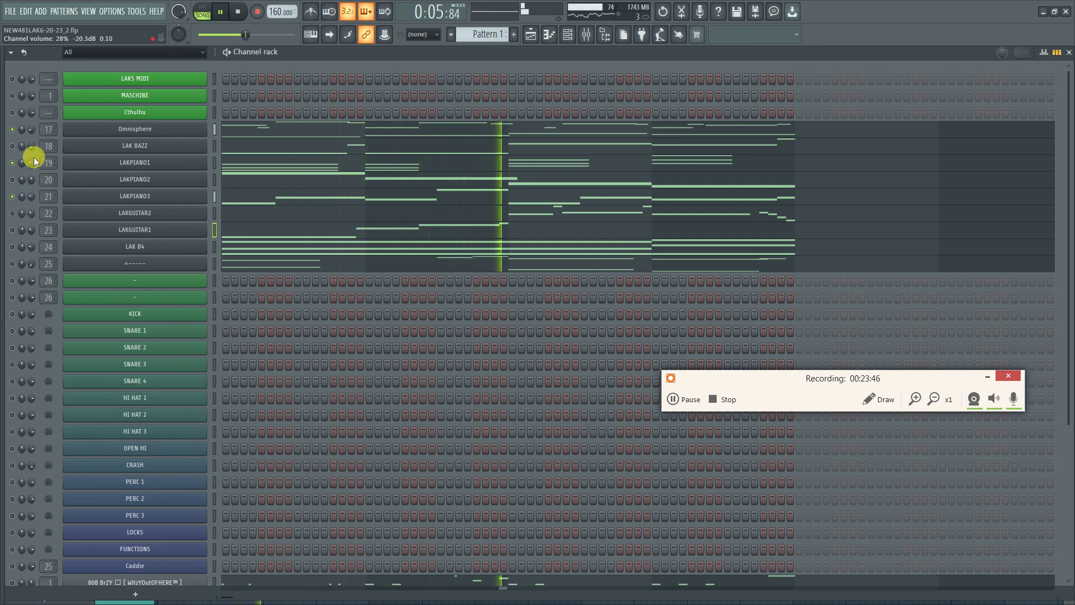
In LAKPIANO3's Parametric EQ 2, raise the main level to about 1.1 dB and move the low cut to a higher frequency
left_click(587, 35)
key("space")
left_click(570, 155)
left_click(977, 88)
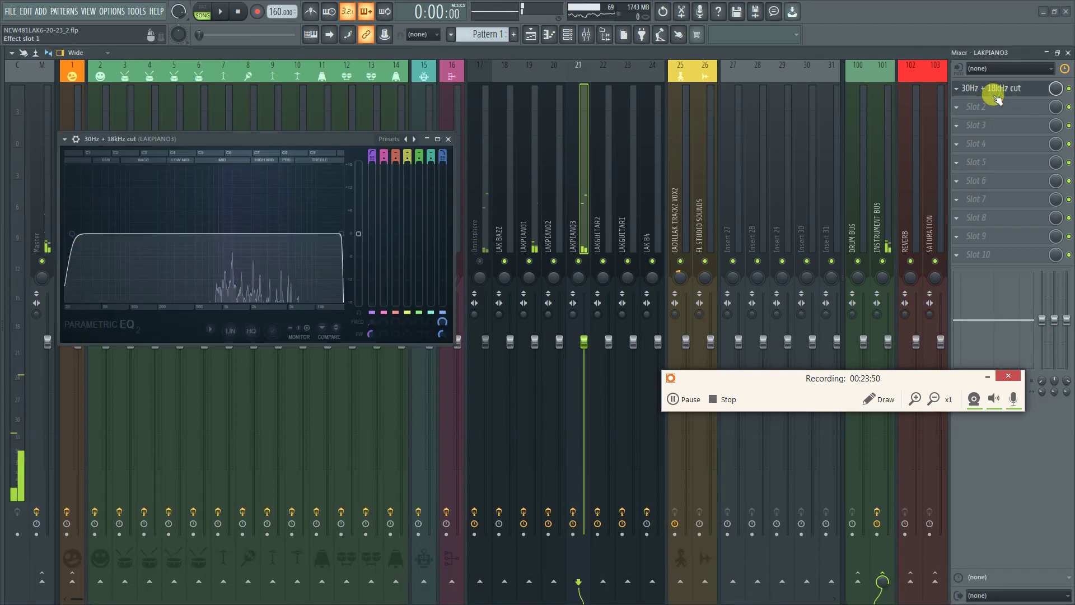
left_click_drag(367, 234, 367, 230)
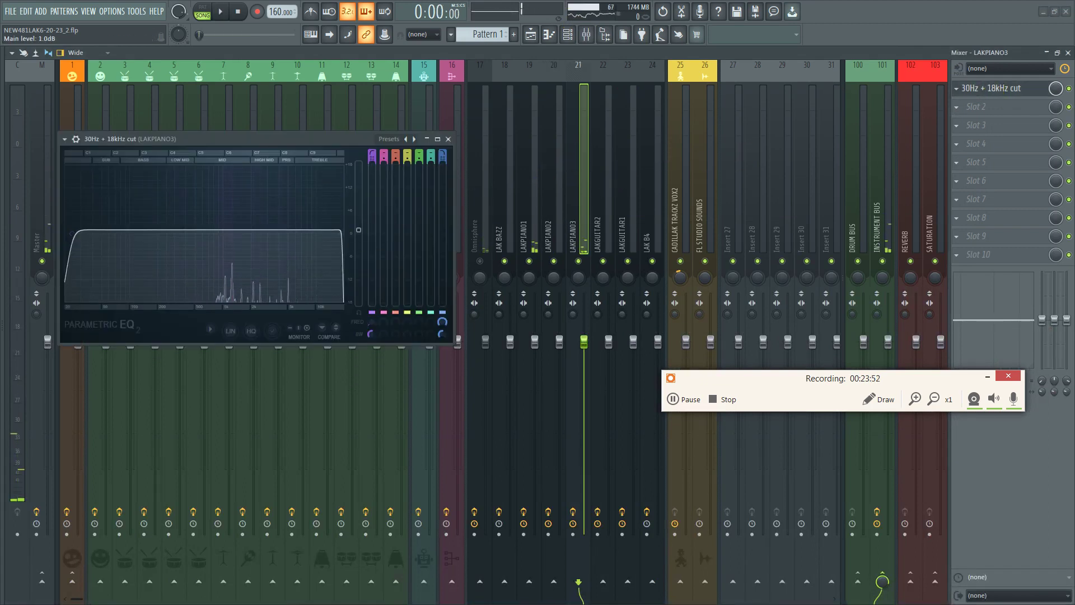
key("space")
left_click_drag(120, 231, 163, 233)
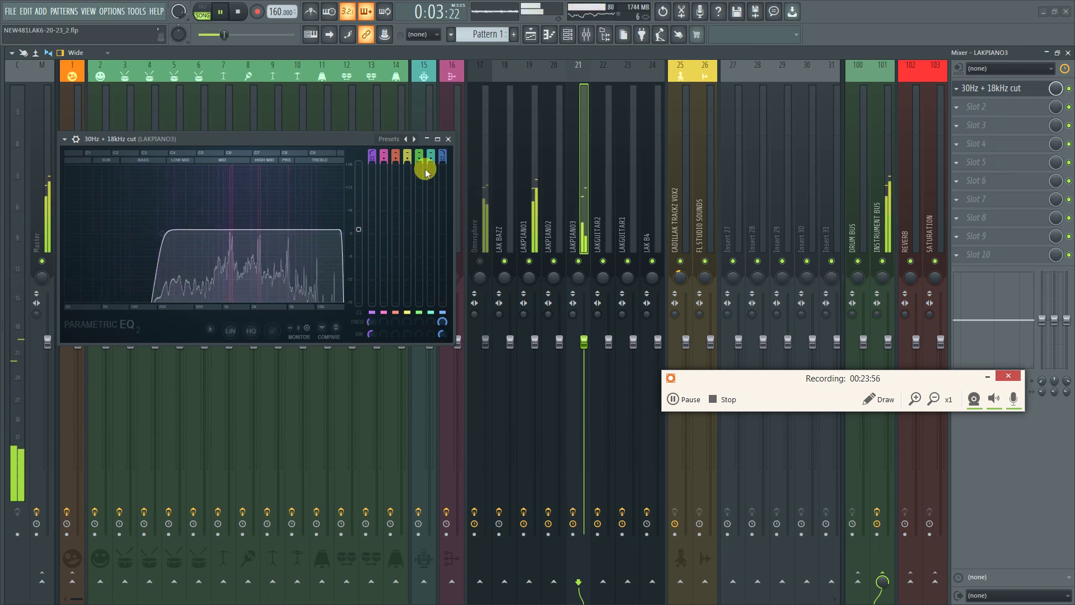
left_click(448, 139)
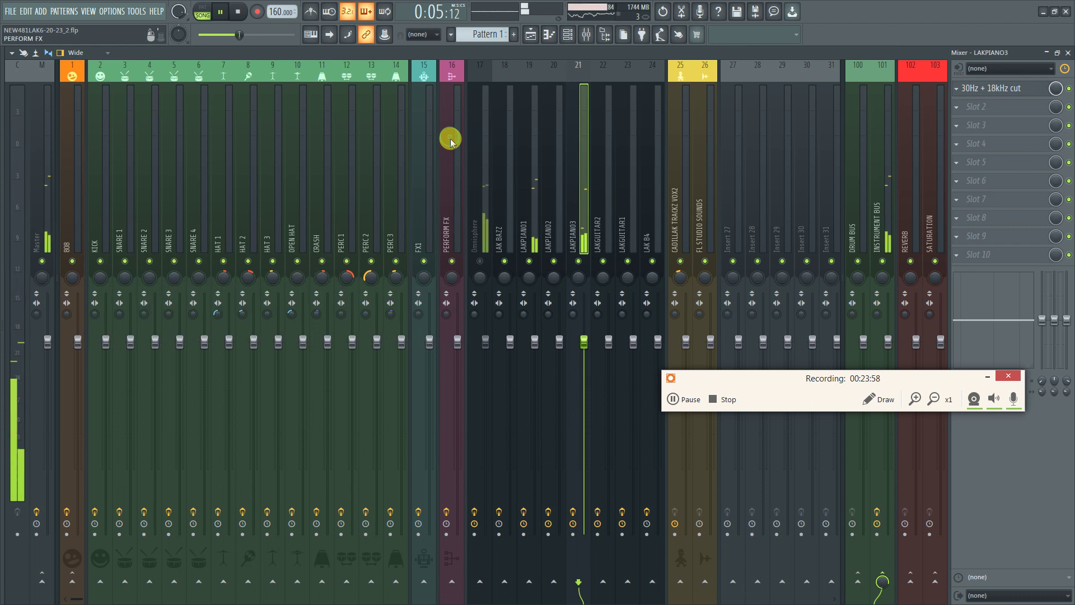
Unmute the LAKGUITAR2 channel, mute LAKPIANO3, and restart pattern playback
key("F9")
key("F6")
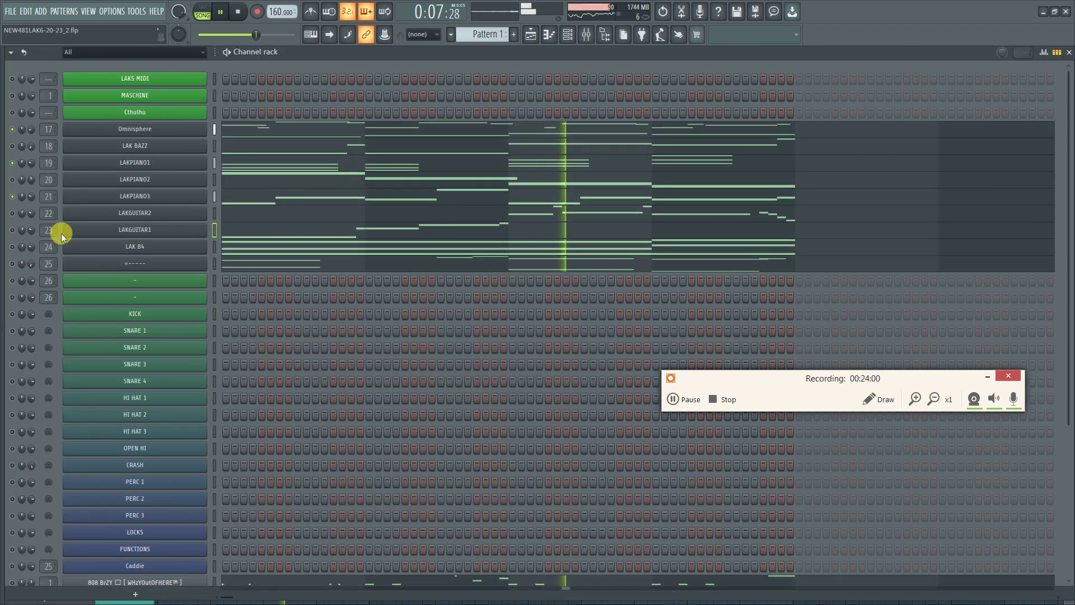
left_click(12, 214)
left_click(12, 199)
key("space")
key("space")
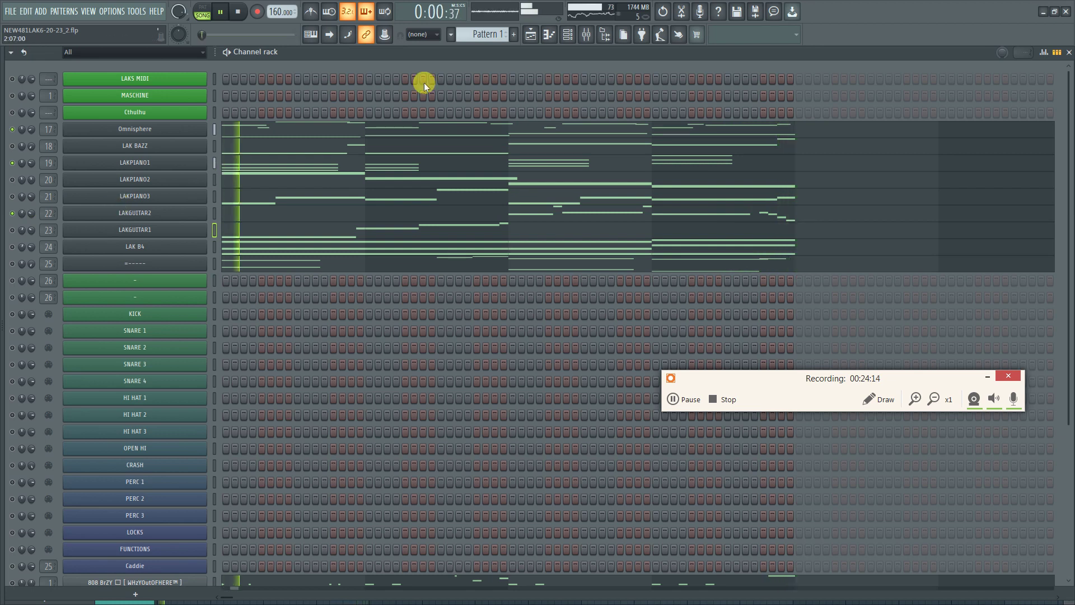
Review the Parametric EQ 2 on the LAKPIANO3 mixer track during playback, then return to the channel rack
left_click(587, 34)
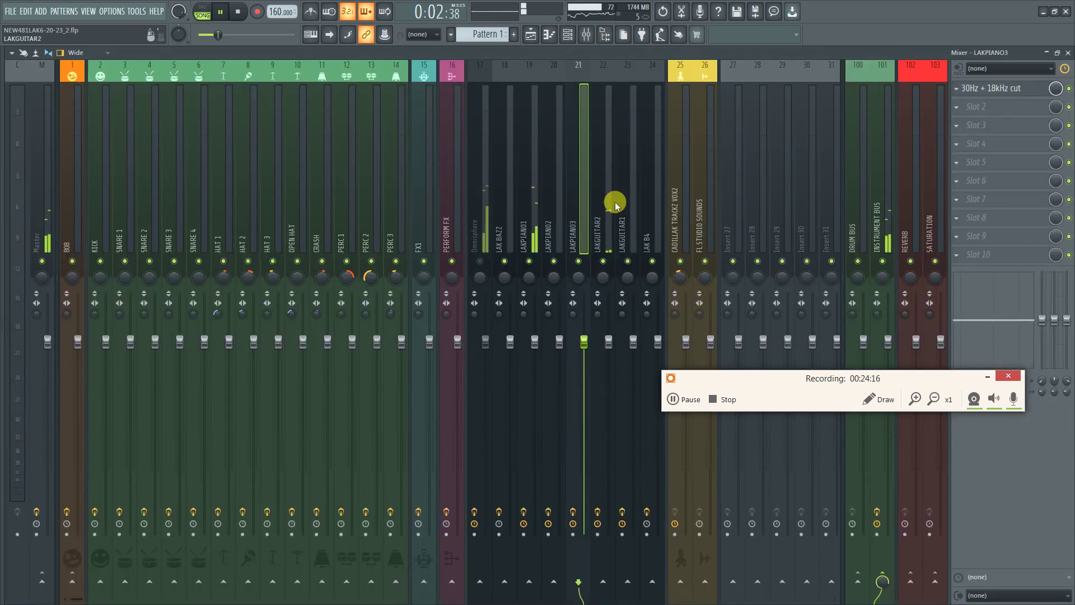
left_click(1006, 88)
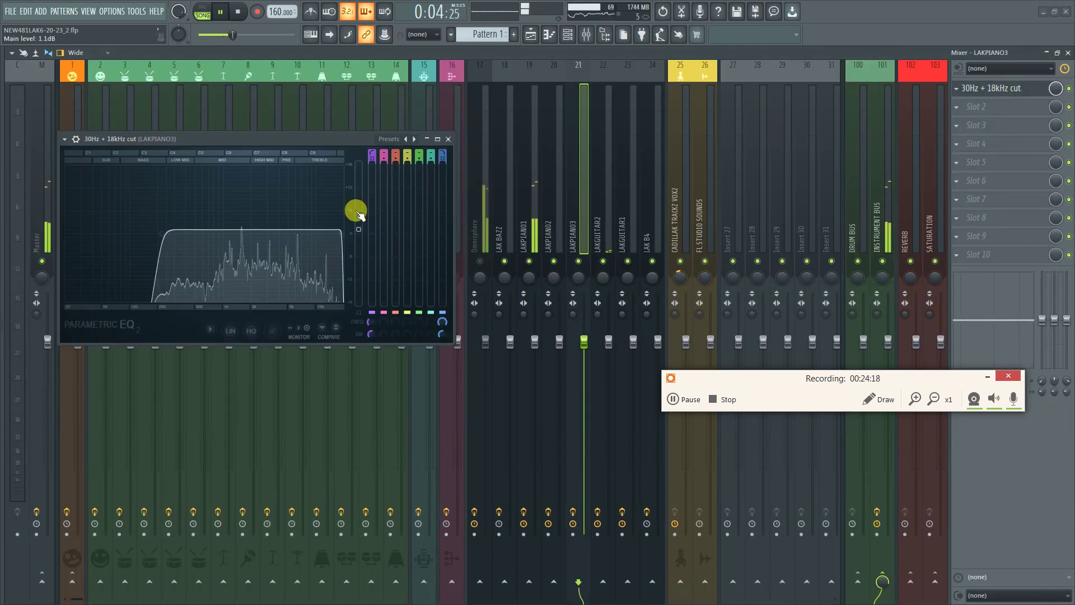
left_click(448, 140)
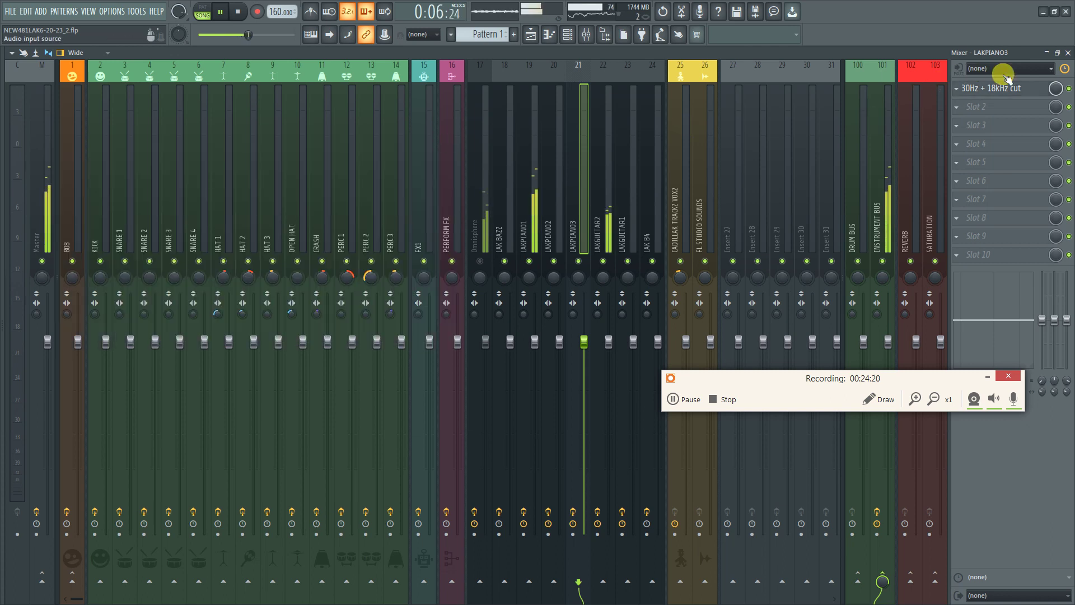
left_click(1067, 52)
Unmute the LAKGUITAR1 channel, restart playback, and select the LAKGUITAR1 mixer track
key("space")
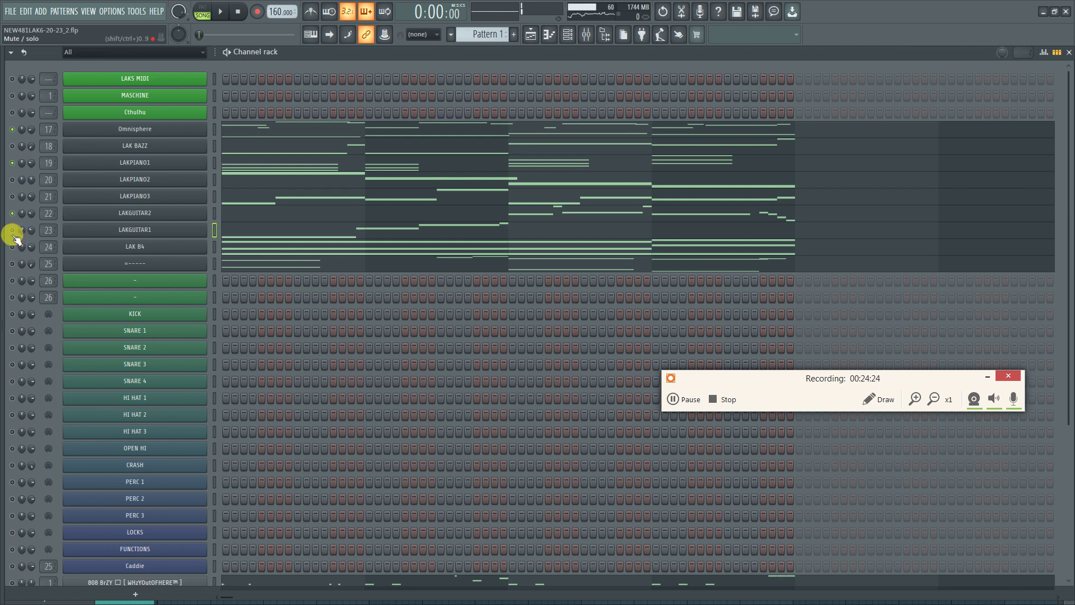
key("space")
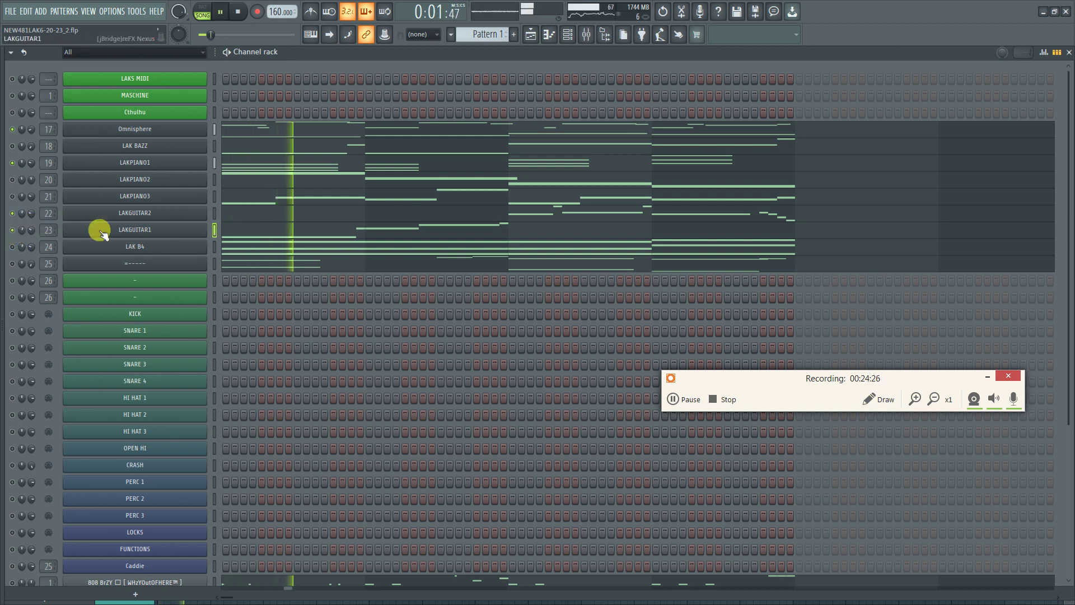
left_click(586, 34)
left_click(620, 134)
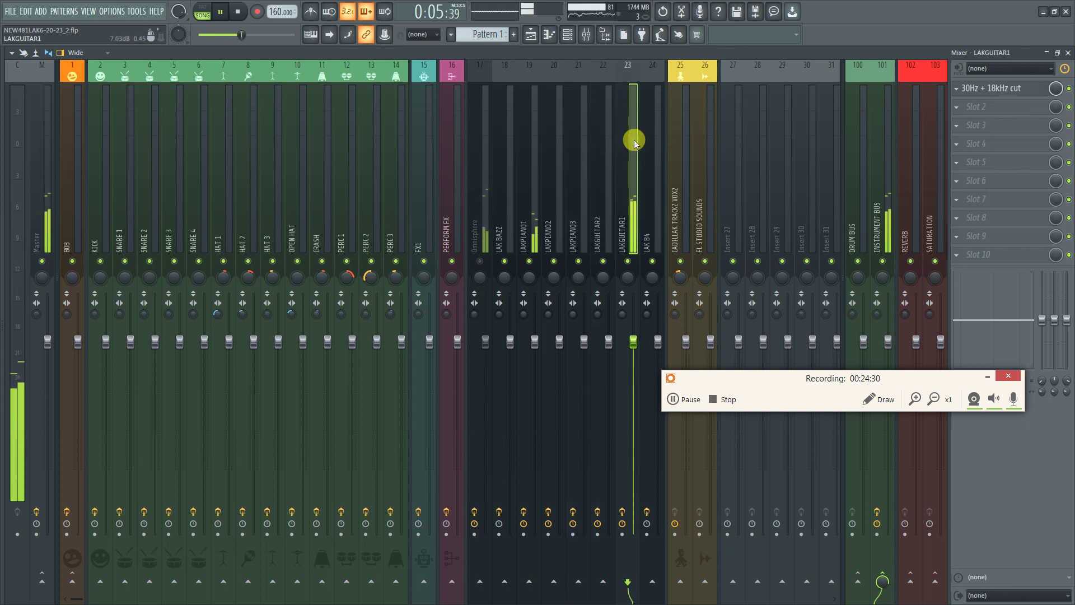
Review the 30Hz + 18kHz cut EQ on the LAKGUITAR1 mixer track during playback, then close it and stop playback
left_click(983, 89)
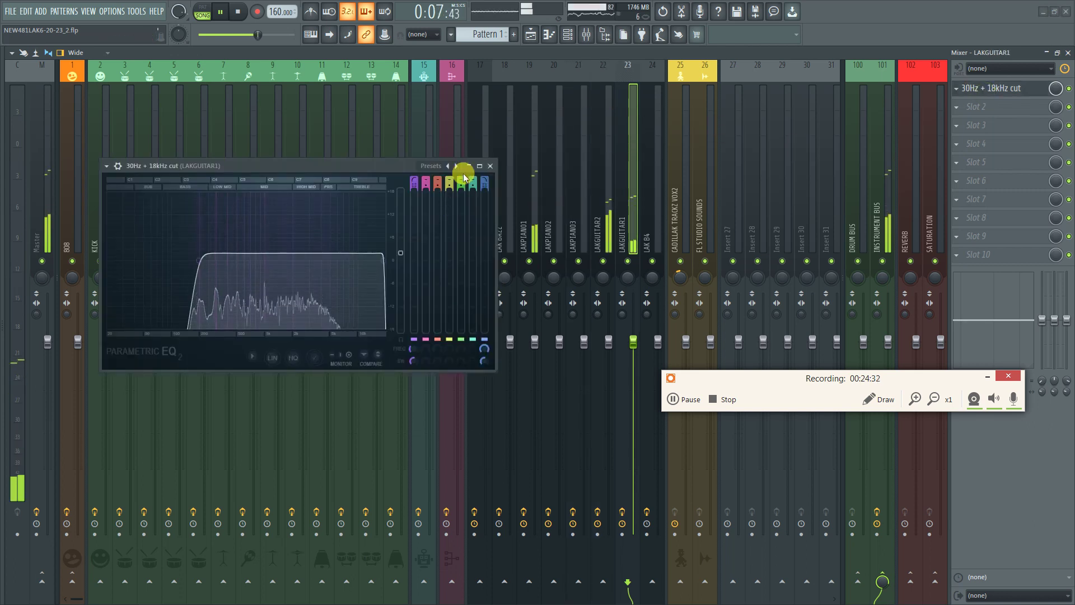
left_click(490, 167)
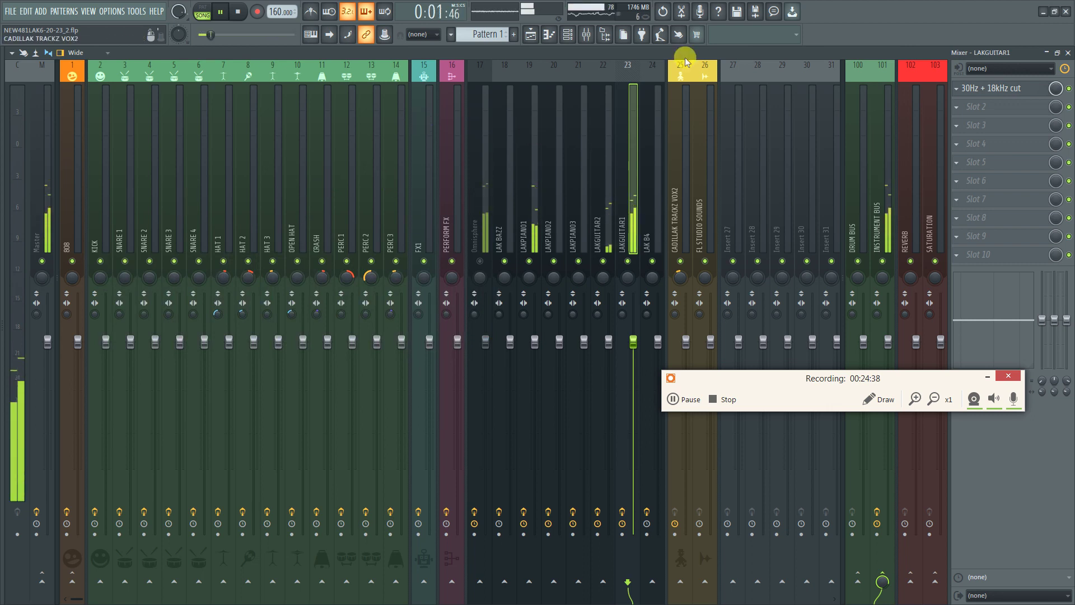
key("space")
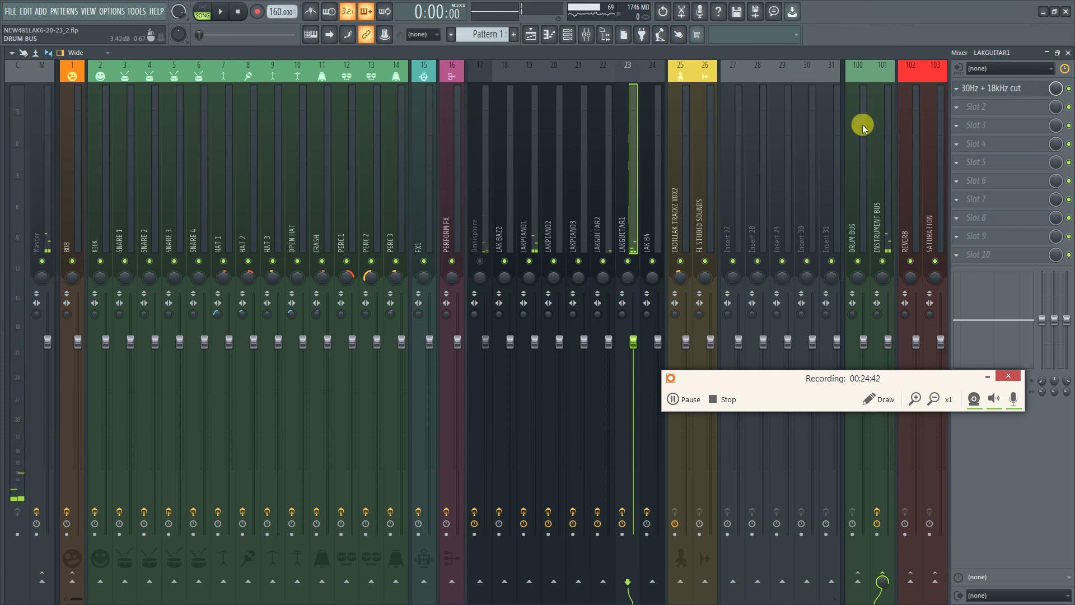
key("F2")
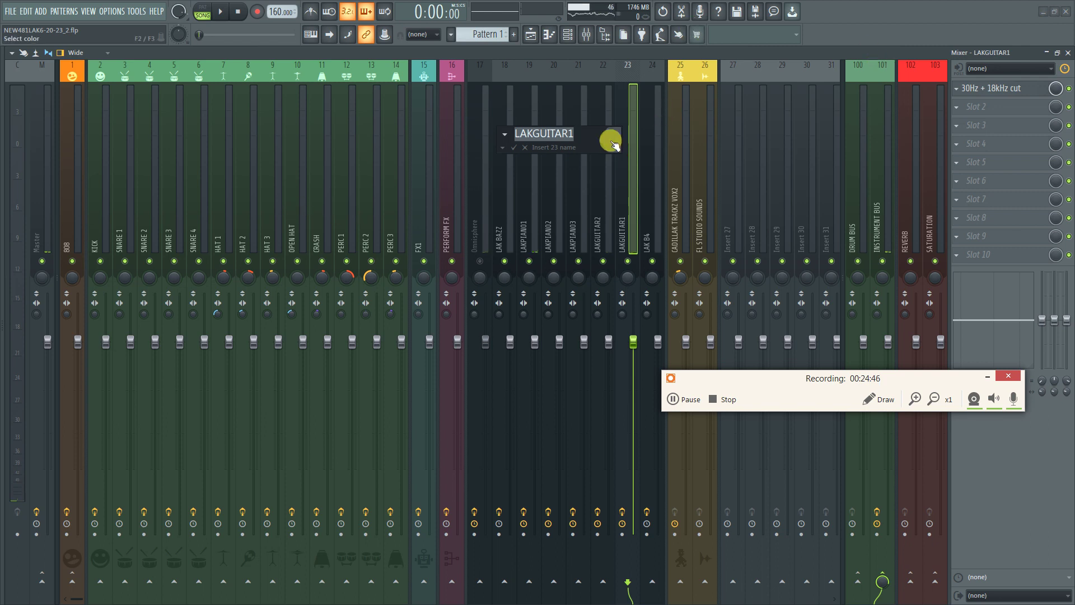
key("Escape")
key("F5")
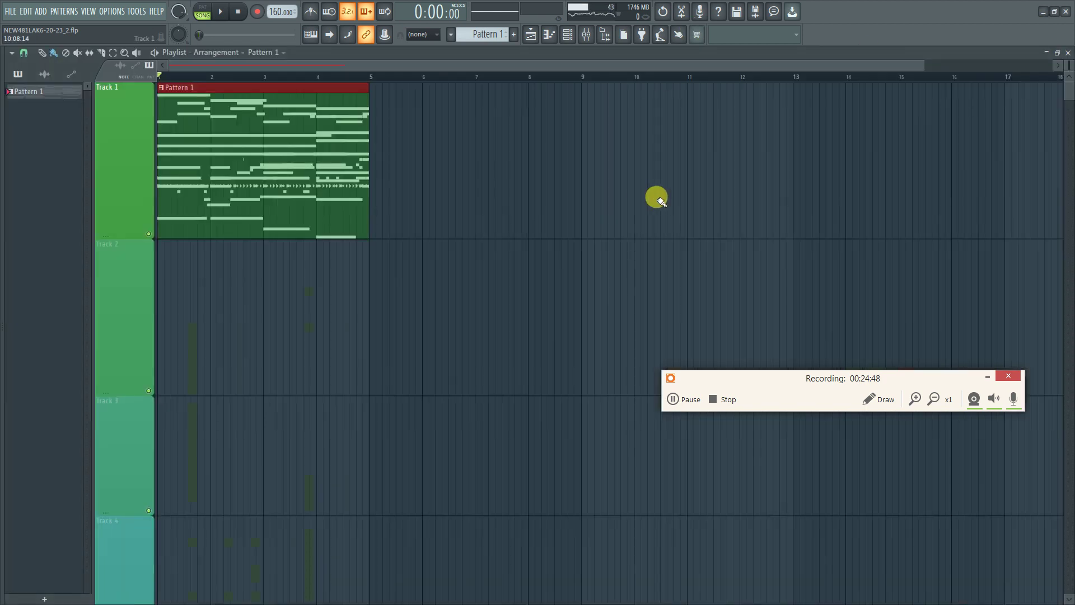
key("F9")
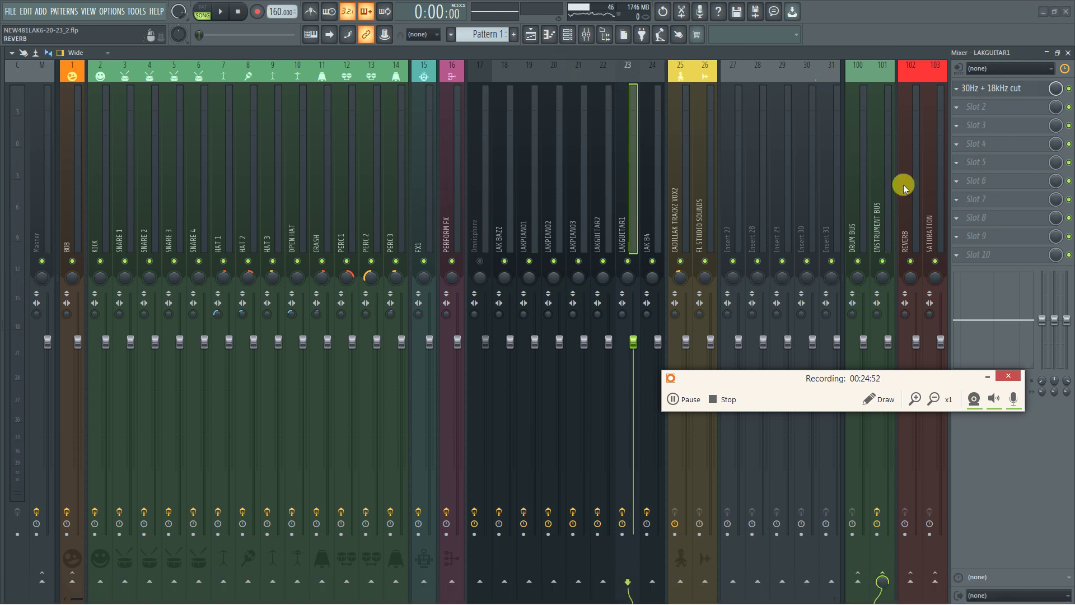
left_click(531, 36)
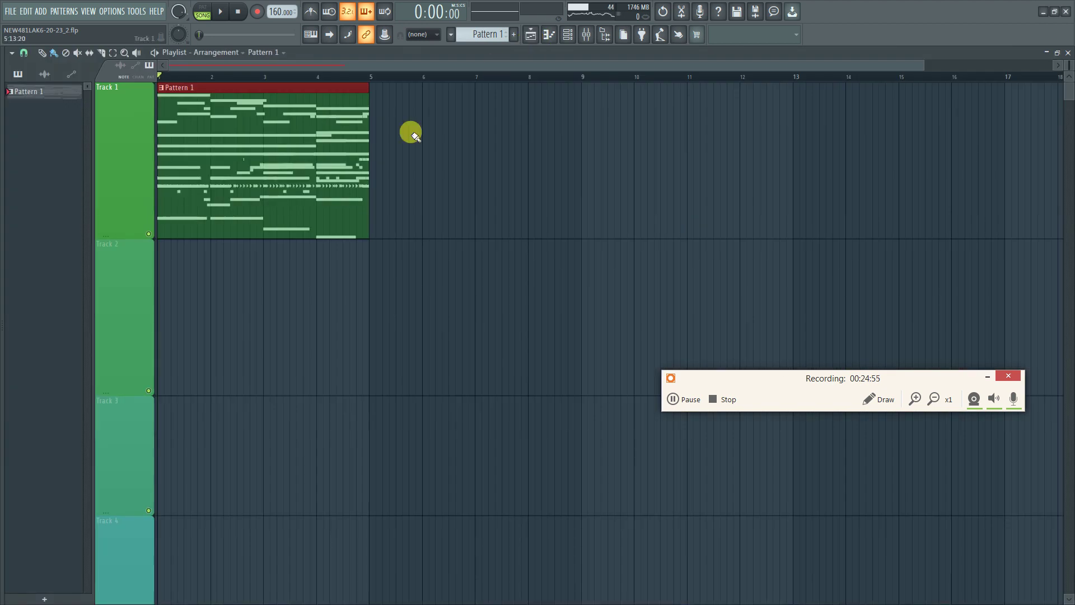
left_click(549, 36)
Set the LAKGUITAR1 channel volume to about 29% in the channel rack and restart playback with LAK B4 unmuted
left_click(568, 37)
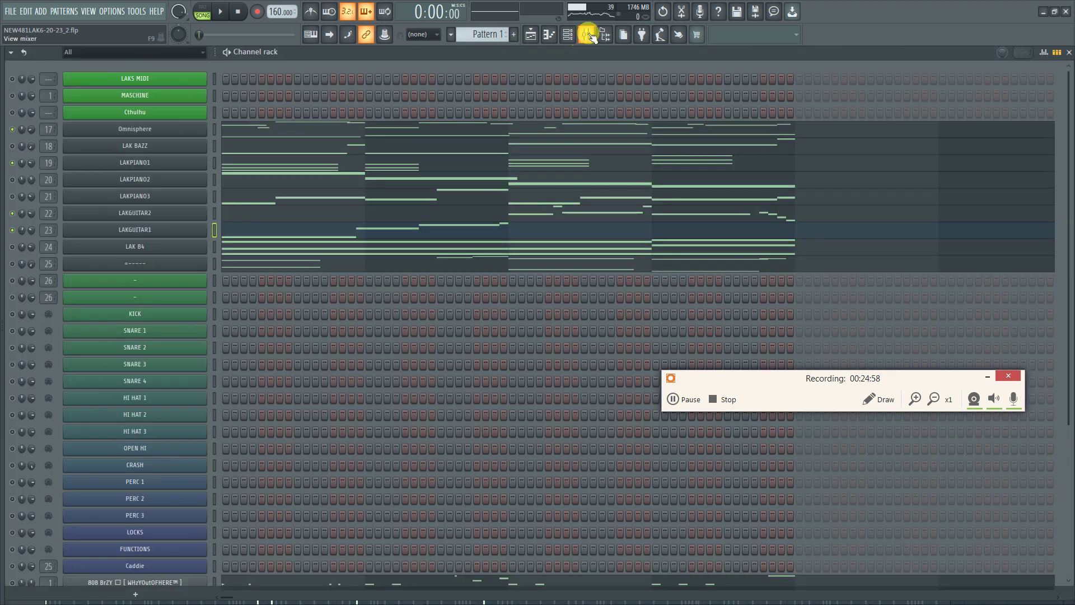
left_click_drag(30, 229, 31, 217)
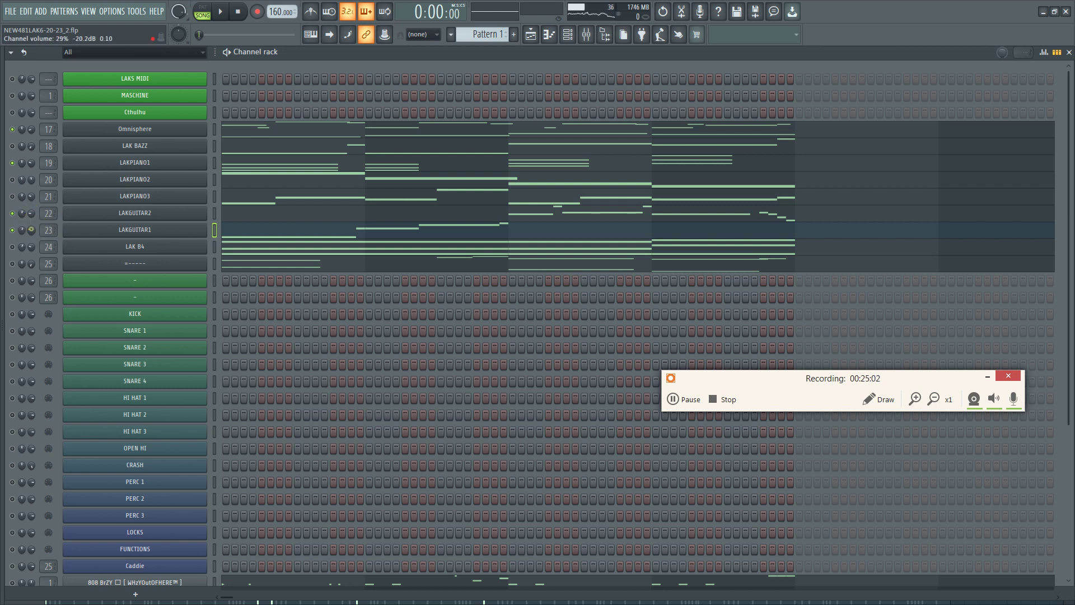
key("space")
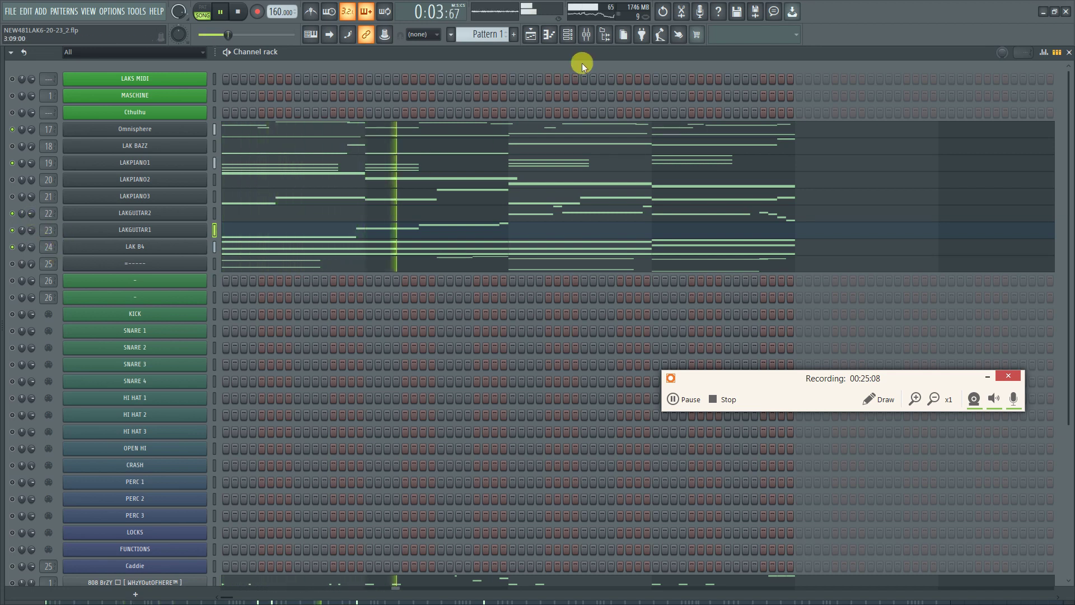
Solo the LAK B4 track in the mixer and select it
left_click(586, 34)
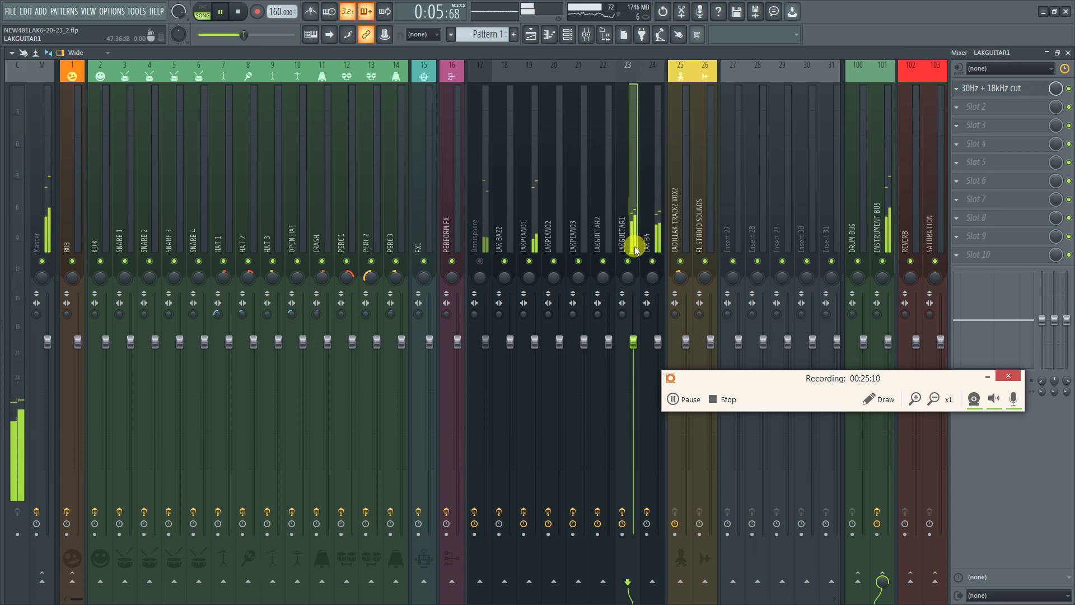
right_click(630, 262)
right_click(631, 262)
right_click(653, 261)
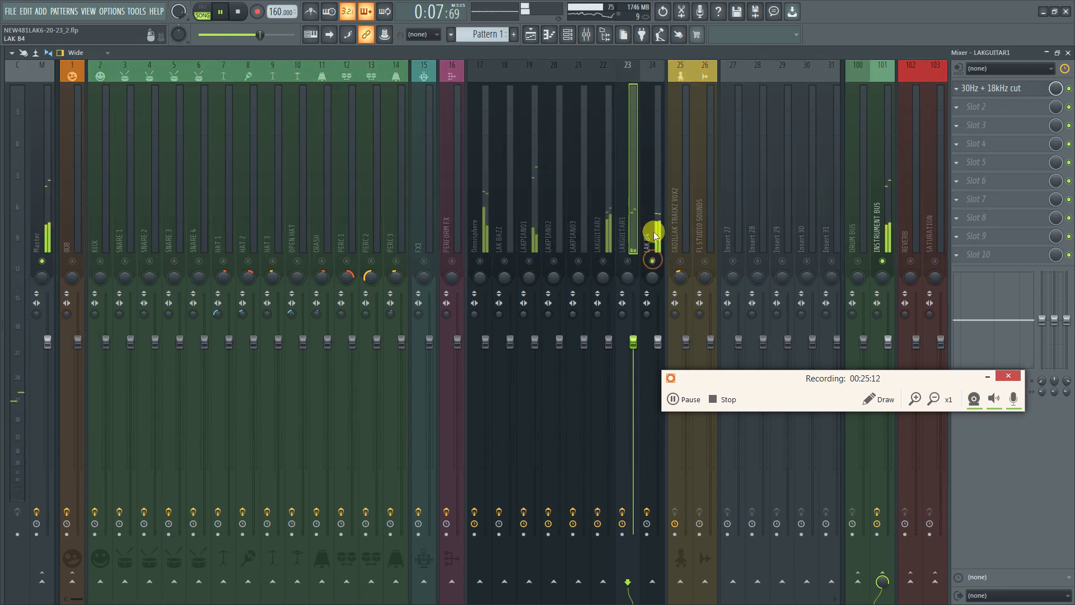
left_click(654, 218)
In LAK B4's Parametric EQ 2, move the low cut to about 272 Hz and raise the main level slightly
left_click(977, 88)
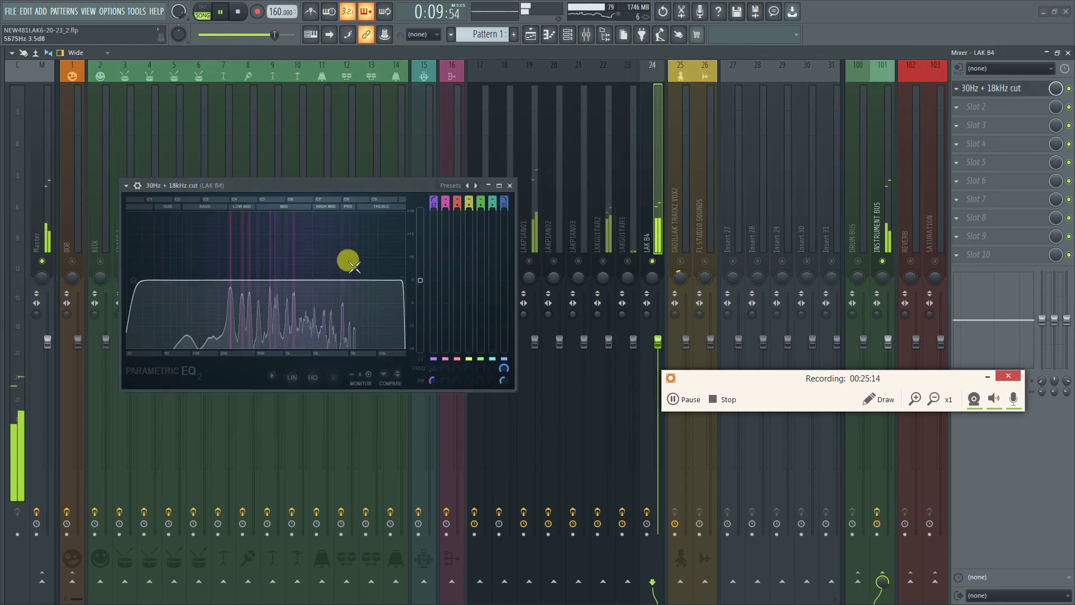
left_click_drag(134, 279, 230, 279)
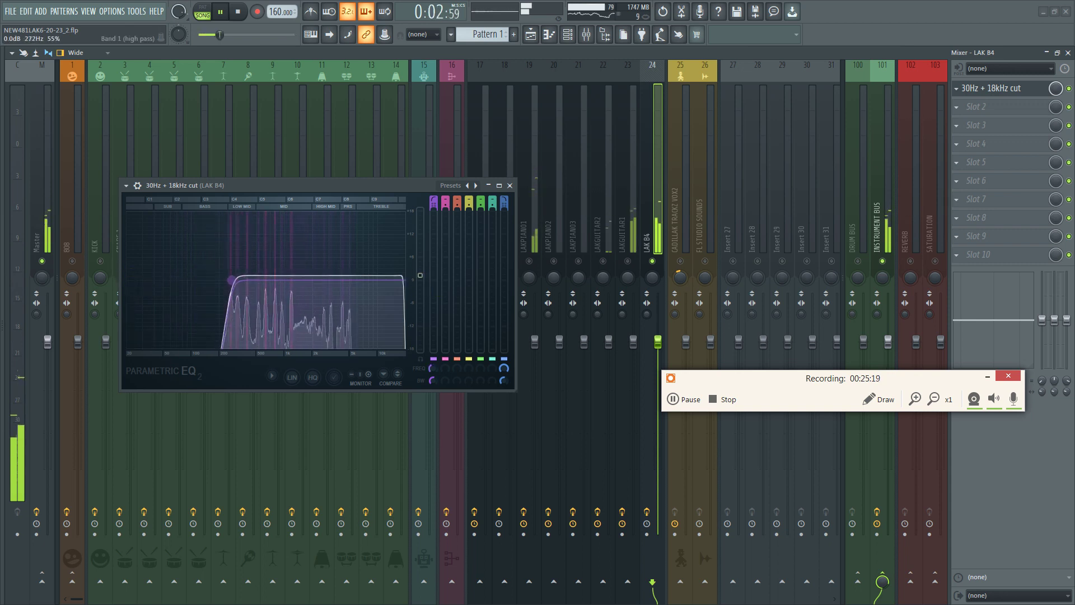
left_click(509, 186)
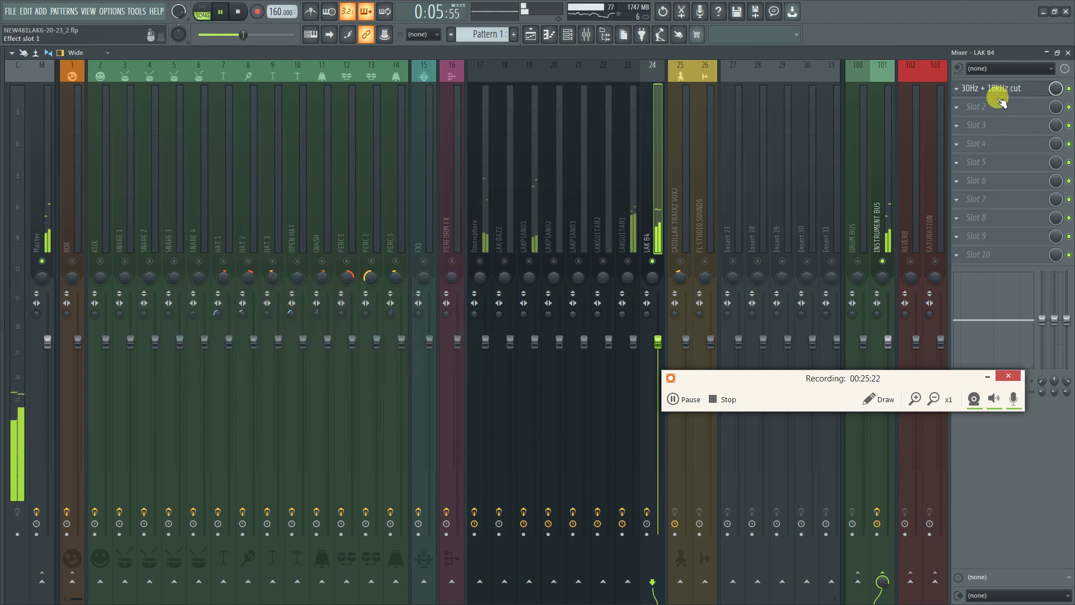
Return to the channel rack, stop playback and save the project, and mute the "=-----" channel routed to mixer track 25
left_click(1068, 52)
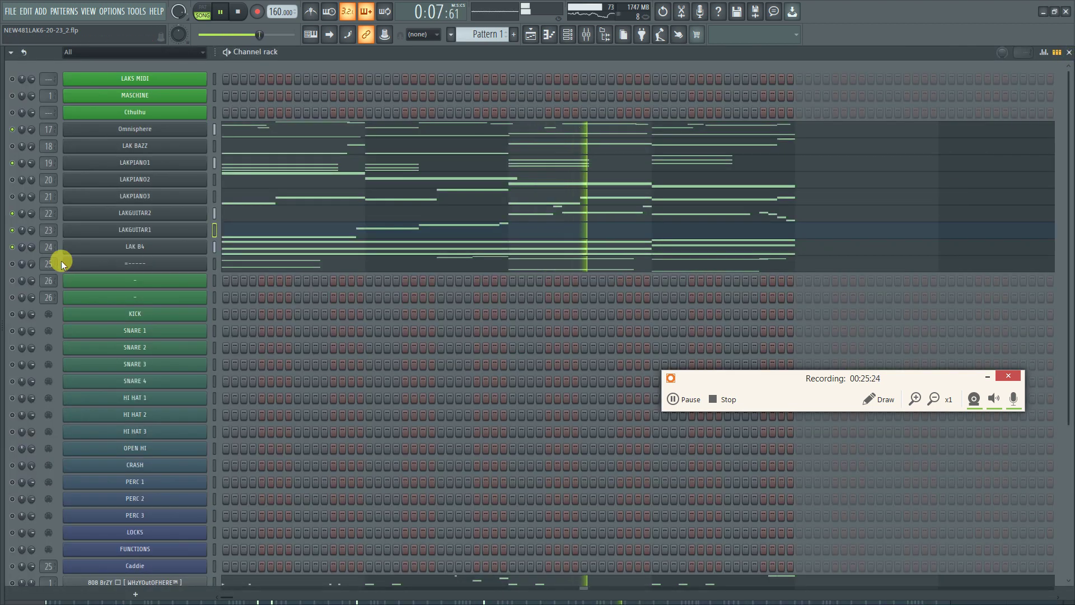
left_click(237, 11)
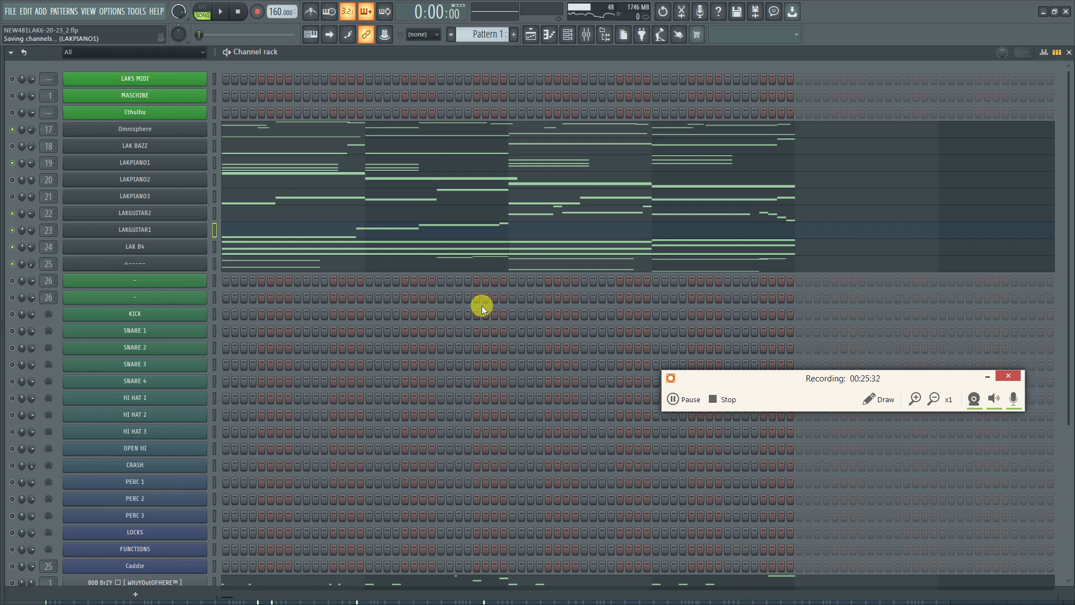
scroll(481, 313, "down", 1)
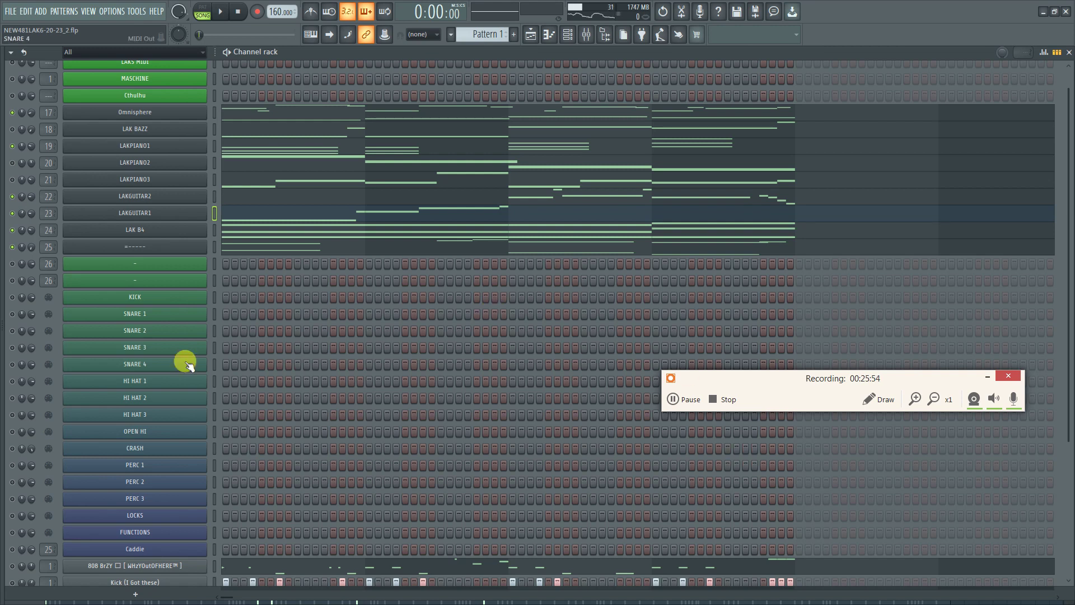
left_click(13, 246)
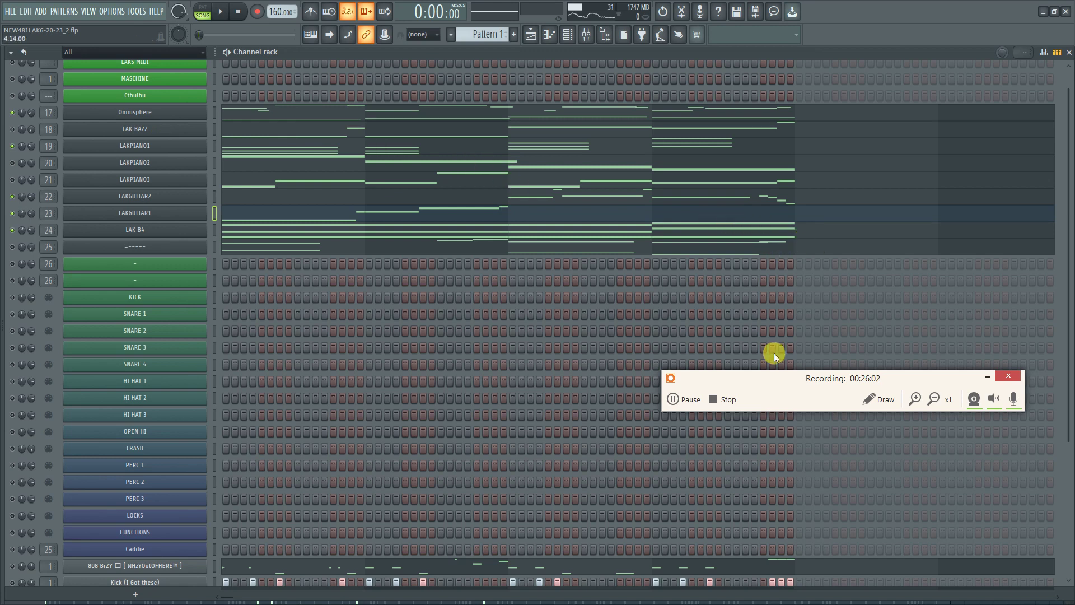
Delete the Pattern 1 clip from the playlist and split Pattern 1 by channel
scroll(523, 264, "down", 4)
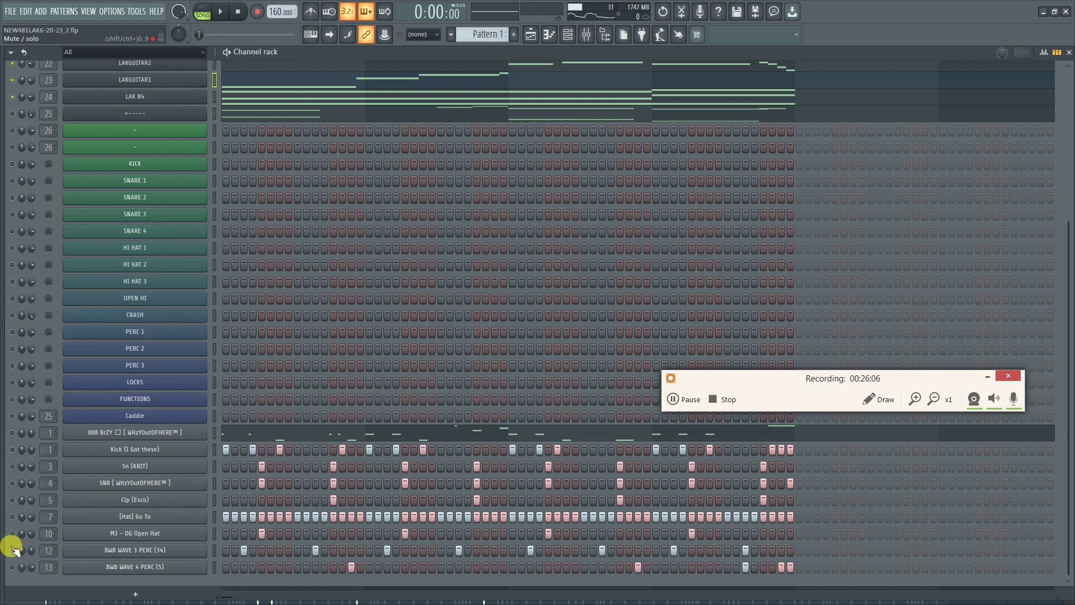
left_click(528, 40)
scroll(388, 81, "down", 1)
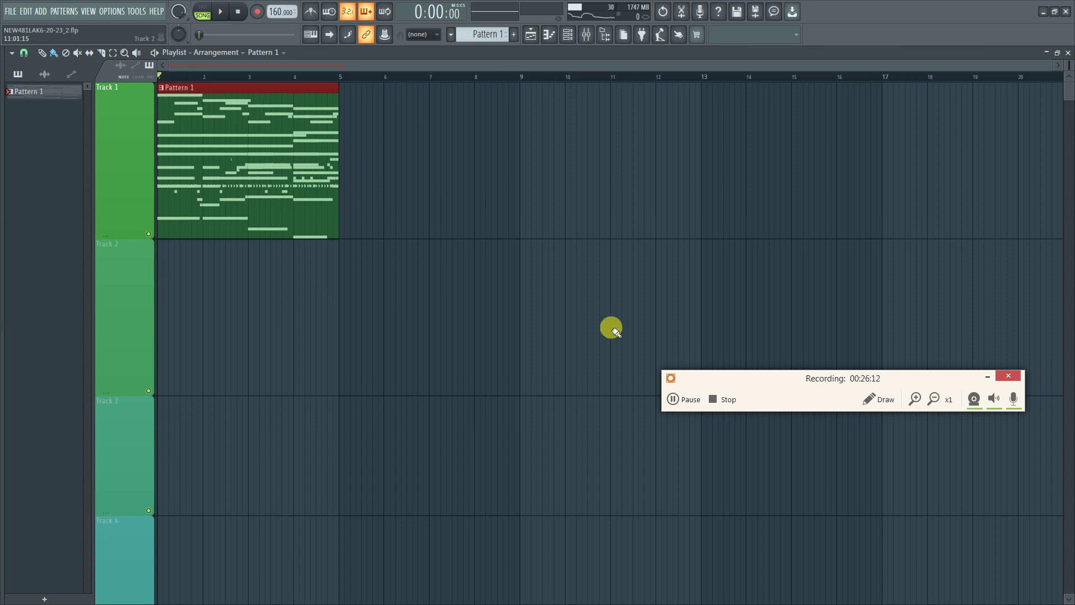
right_click(259, 207)
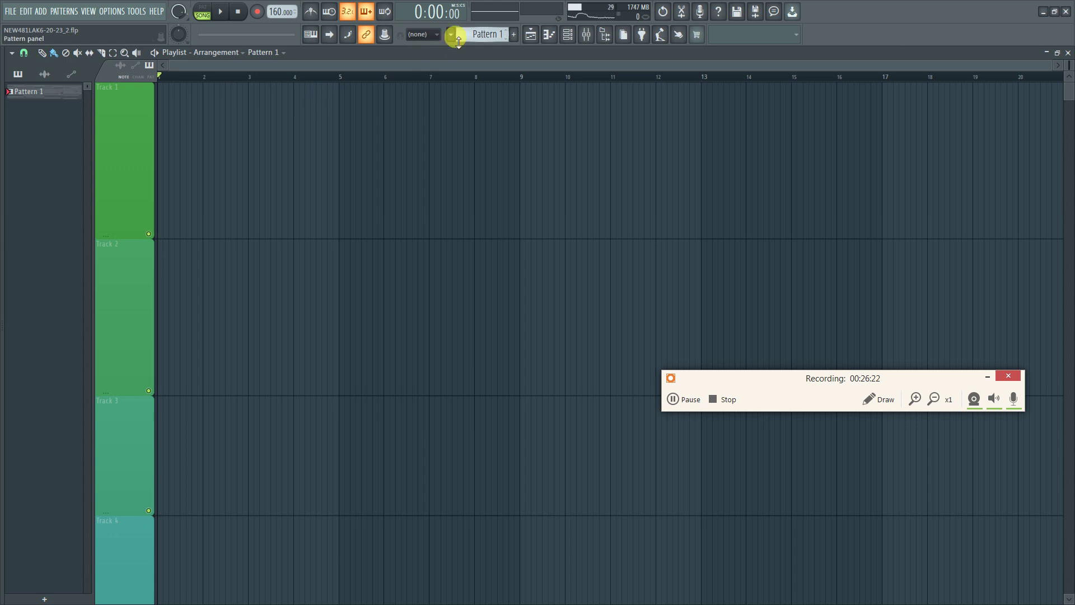
left_click(488, 34)
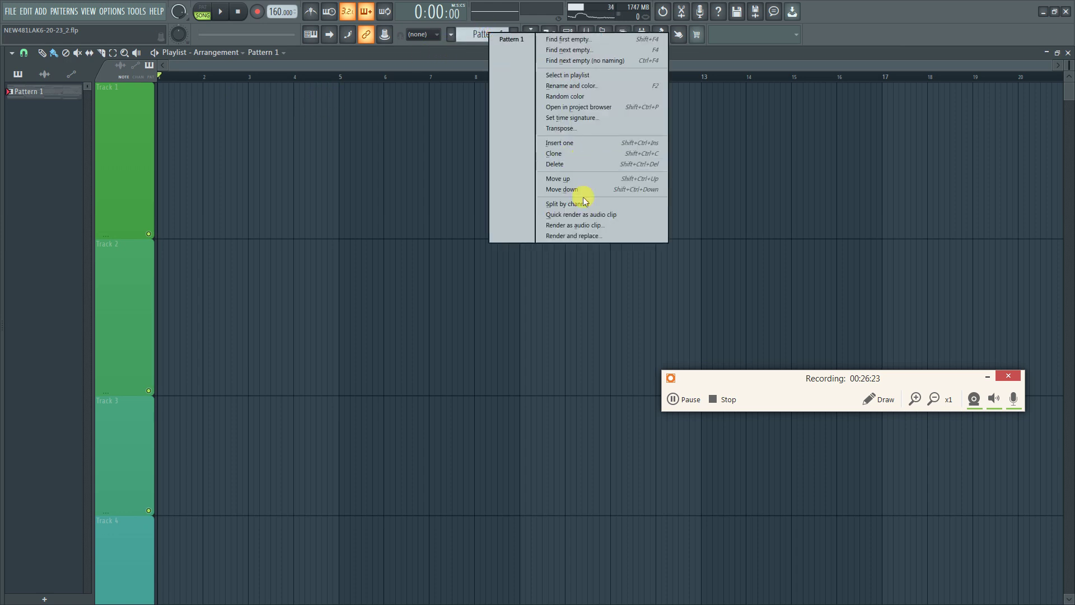
left_click(610, 203)
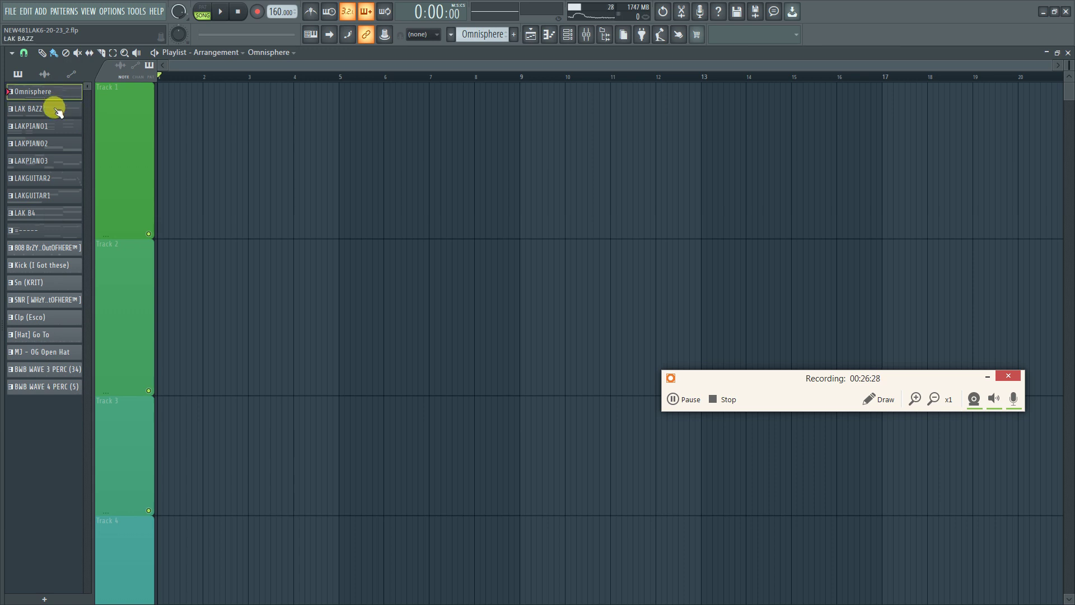
Select all the split patterns from Omnisphere to BWB WAVE 4 PERC (5) and place them at bar 1 on playlist tracks 1 to 18
left_click(41, 385)
left_click_drag(36, 98, 168, 96)
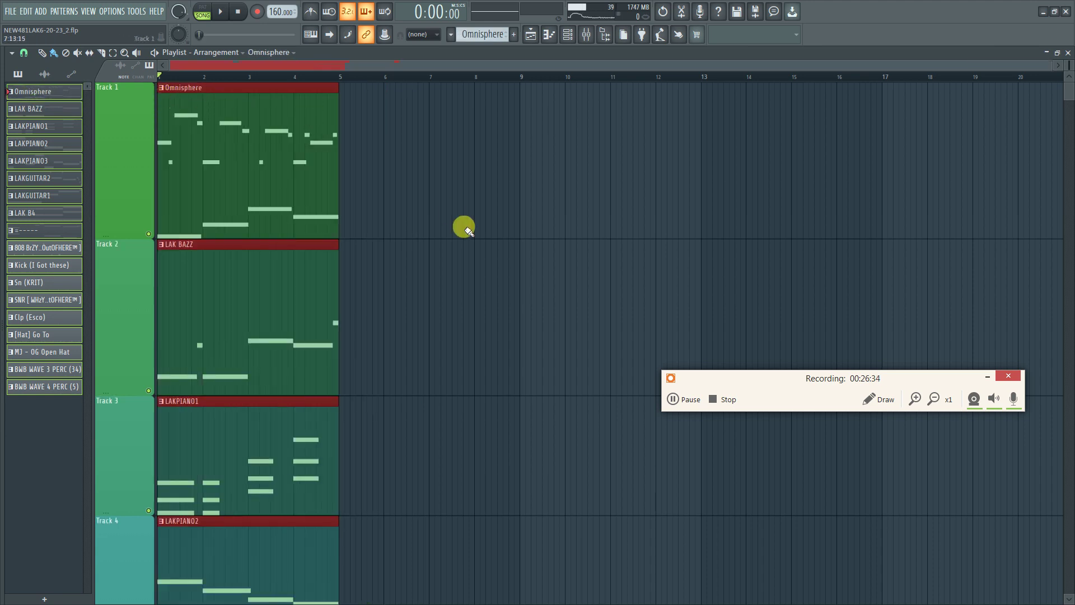
right_click(471, 259, "ctrl")
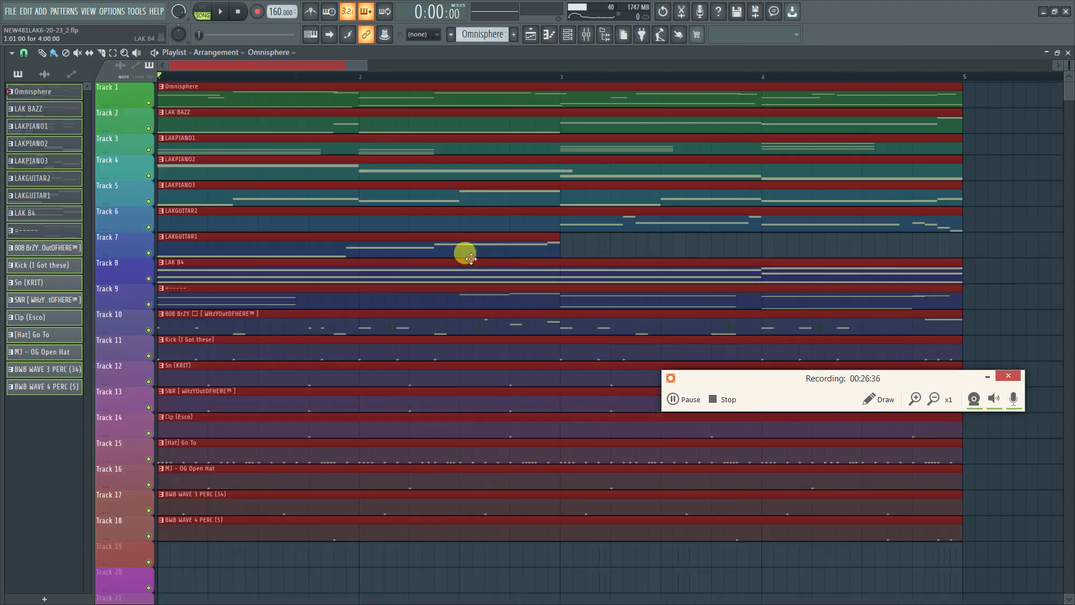
left_click(993, 230)
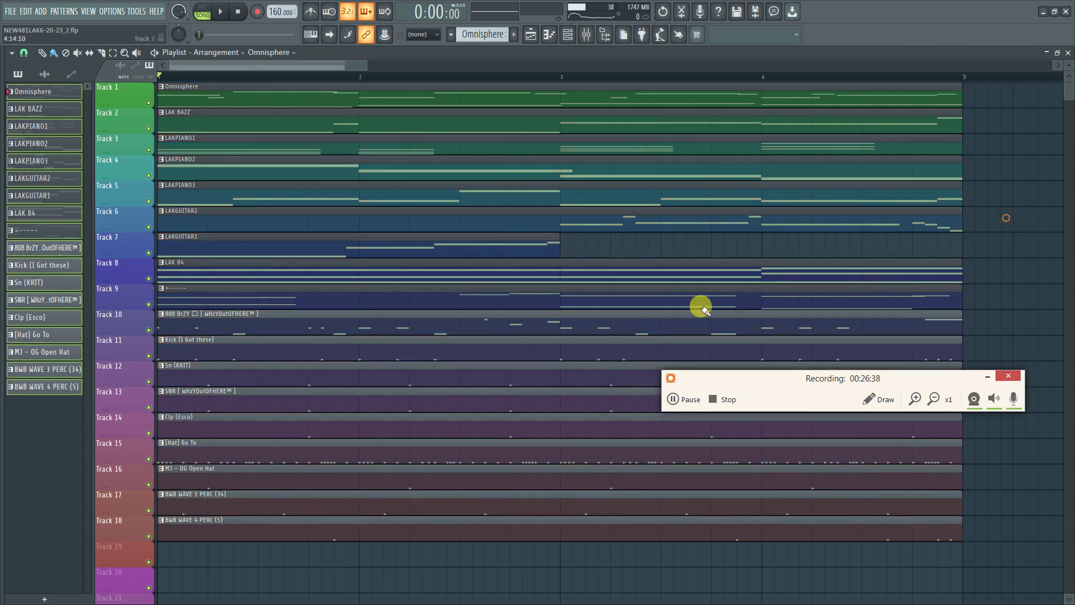
Extend the LAKGUITAR1 clip on Track 7 to bar 5 so its length matches the other clips
left_click_drag(556, 248, 957, 245)
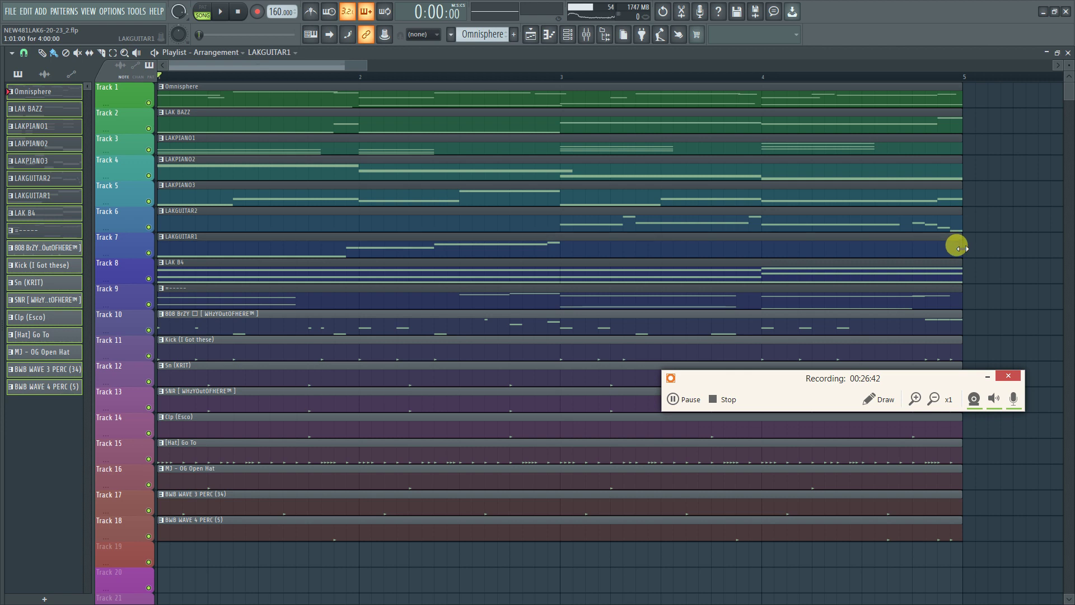
scroll(940, 82, "down", 5)
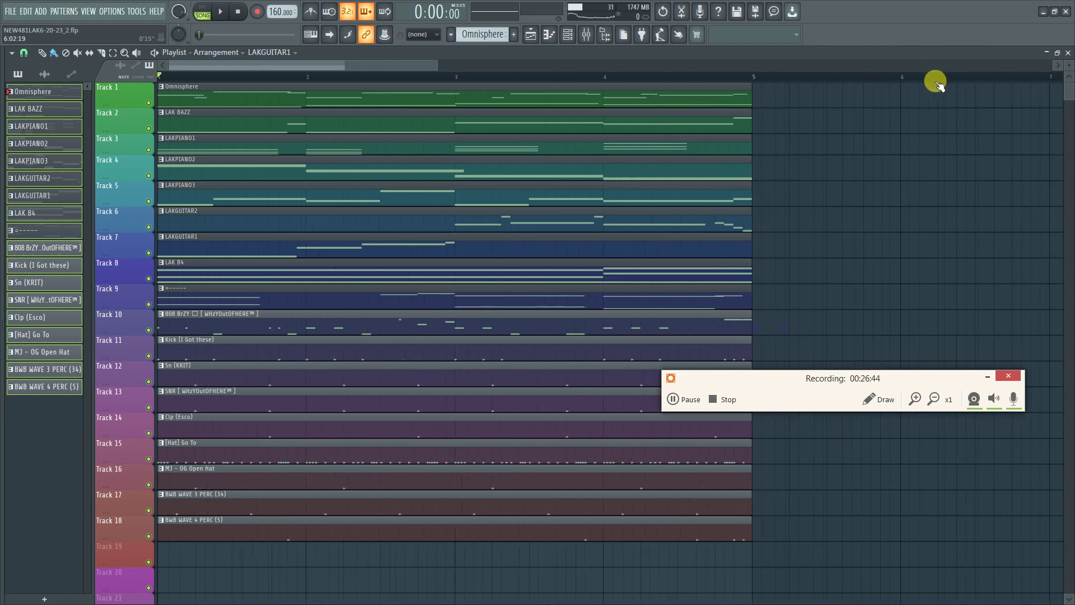
scroll(927, 157, "down", 1)
scroll(719, 83, "down", 4)
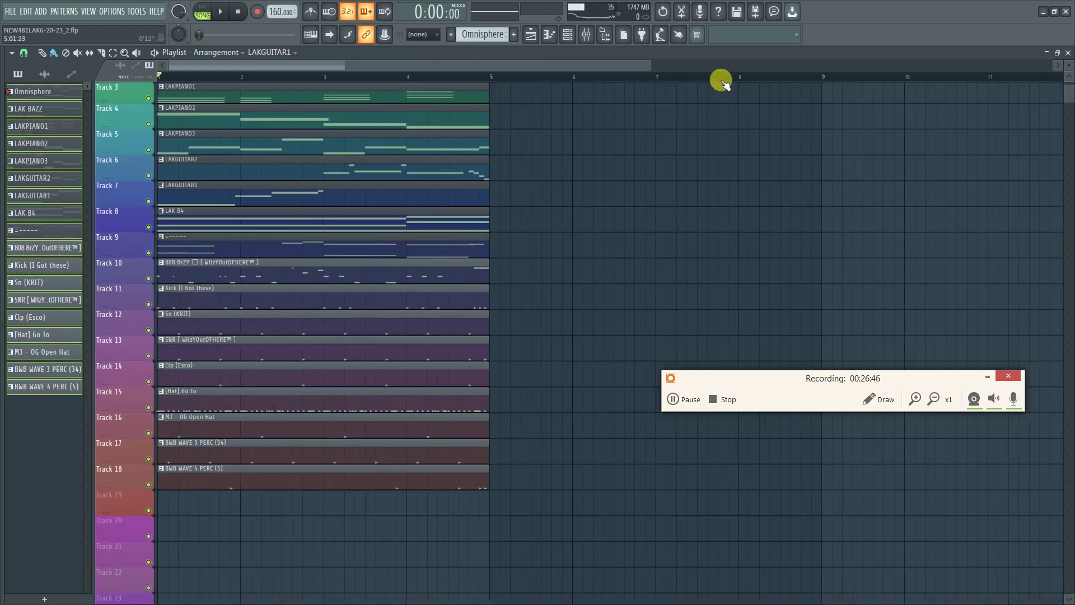
scroll(496, 480, "up", 1)
scroll(495, 480, "up", 2)
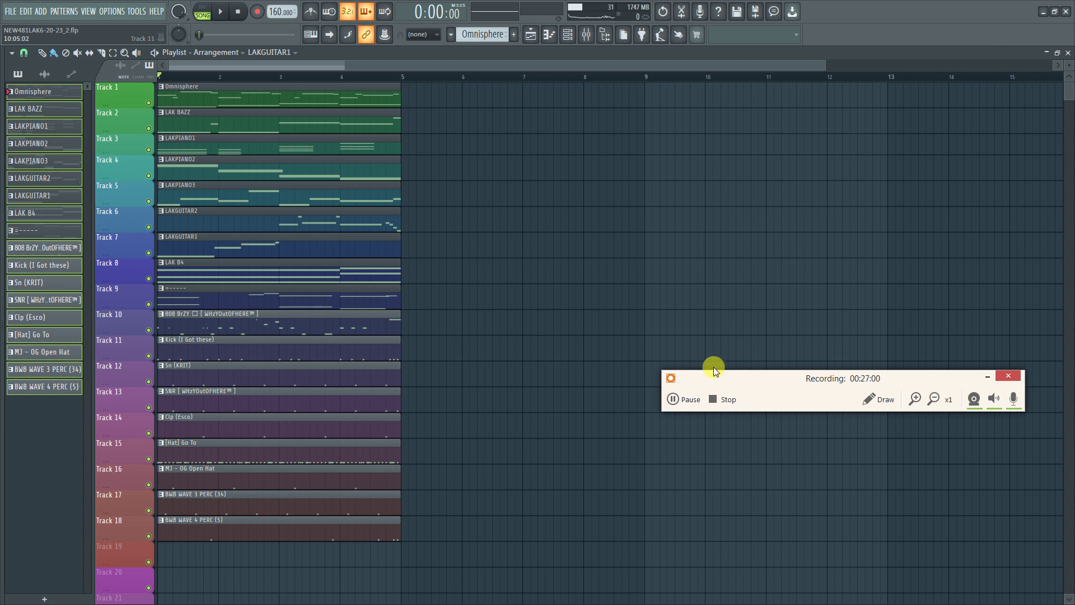
left_click(687, 404)
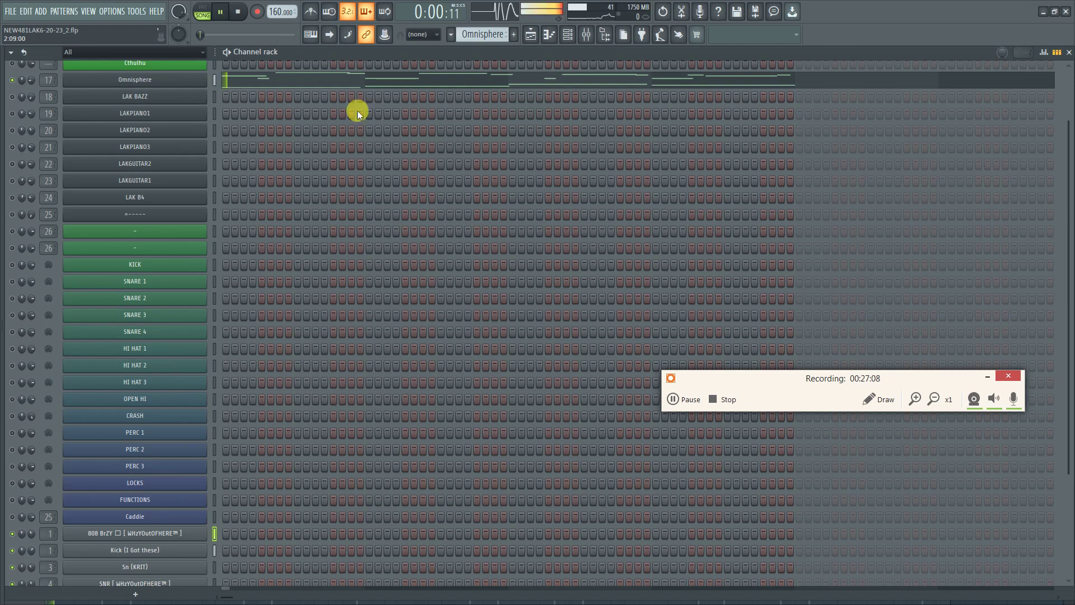
Mute the 808 BrZY, Kick (I Got these), Sn (KRIT) and SNR channels in the channel rack and restart playback
scroll(204, 529, "down", 2)
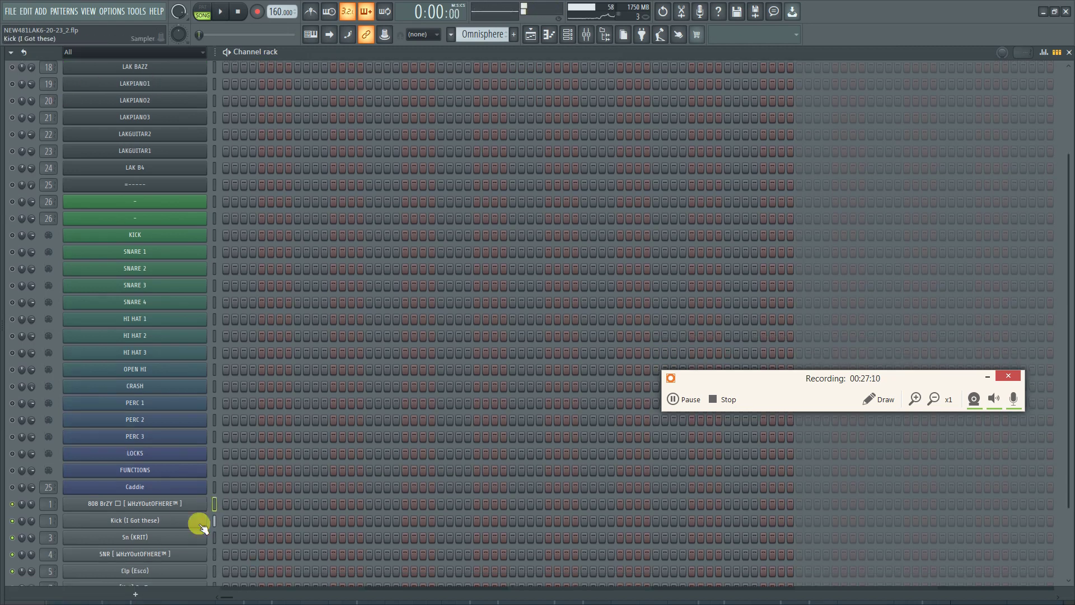
left_click_drag(12, 500, 16, 545)
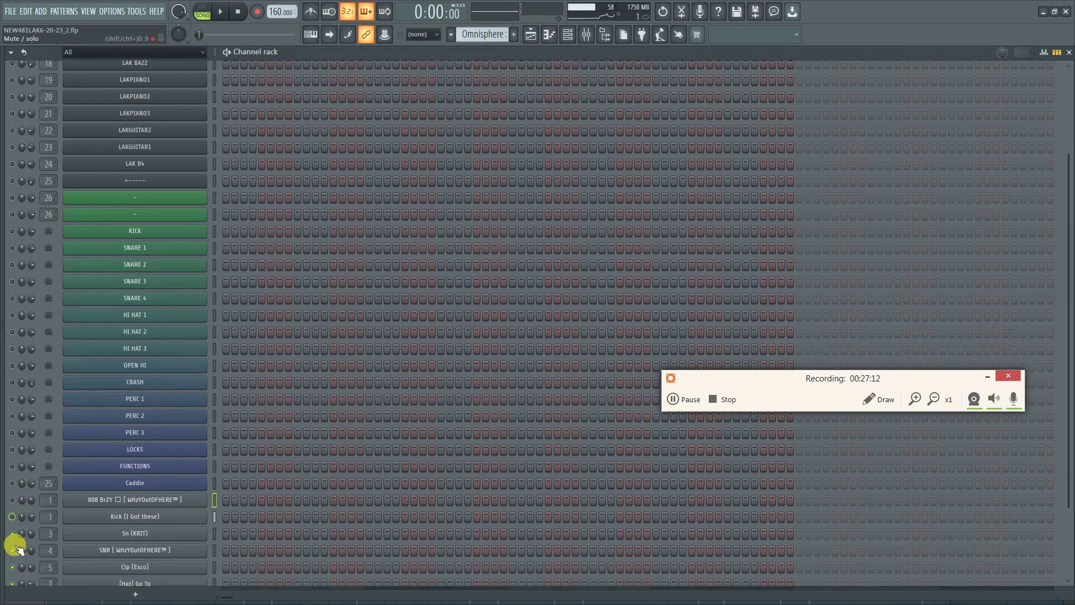
key("space")
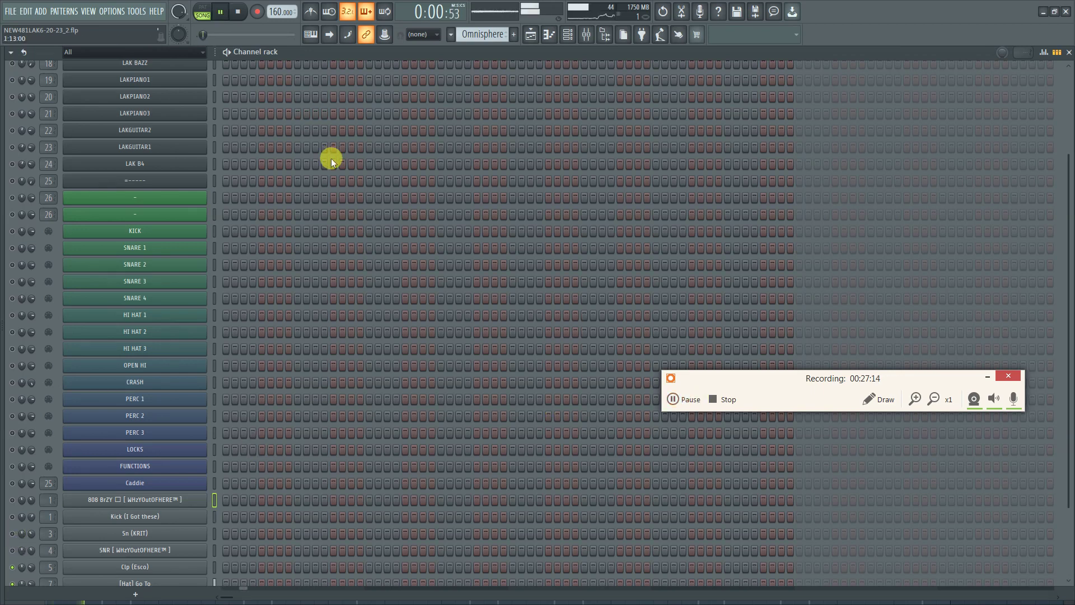
Unmute the LAK BAZZ channel and set its channel volume to about 14% during playback
scroll(205, 182, "up", 5)
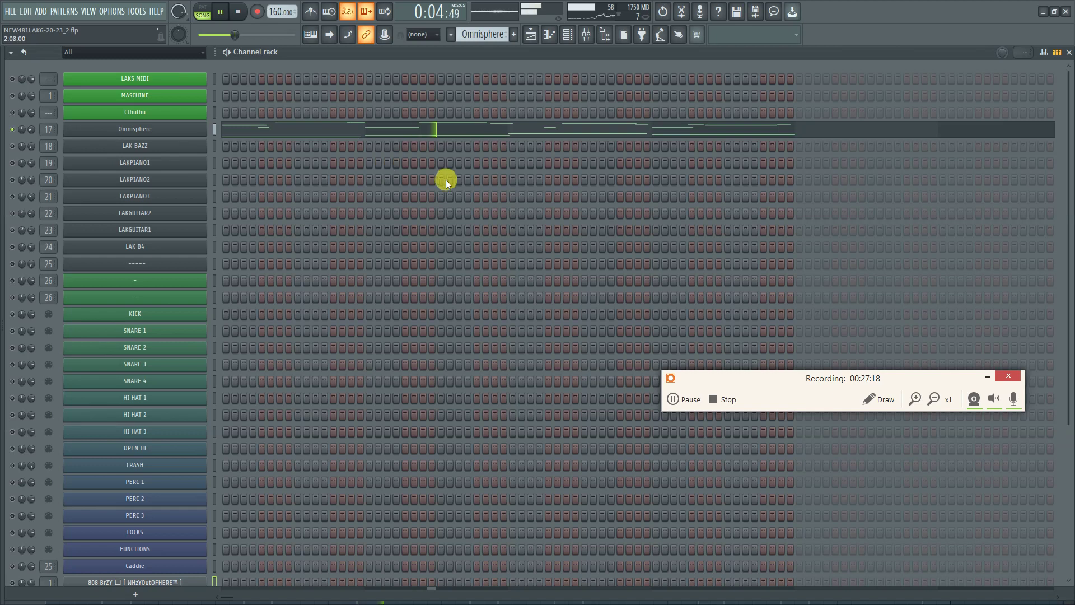
scroll(482, 291, "down", 9)
key("space")
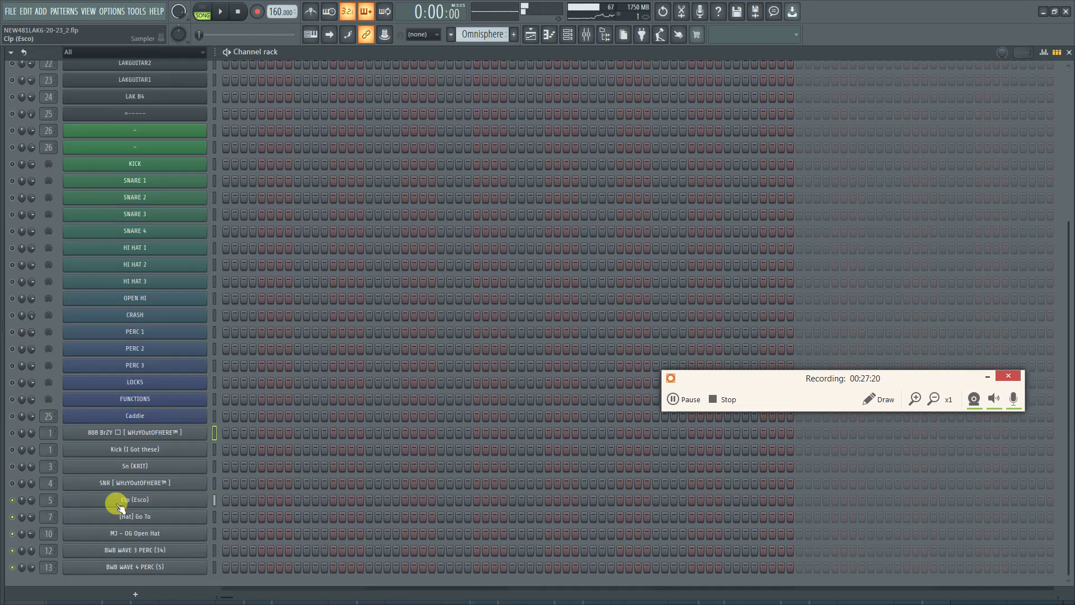
key("space")
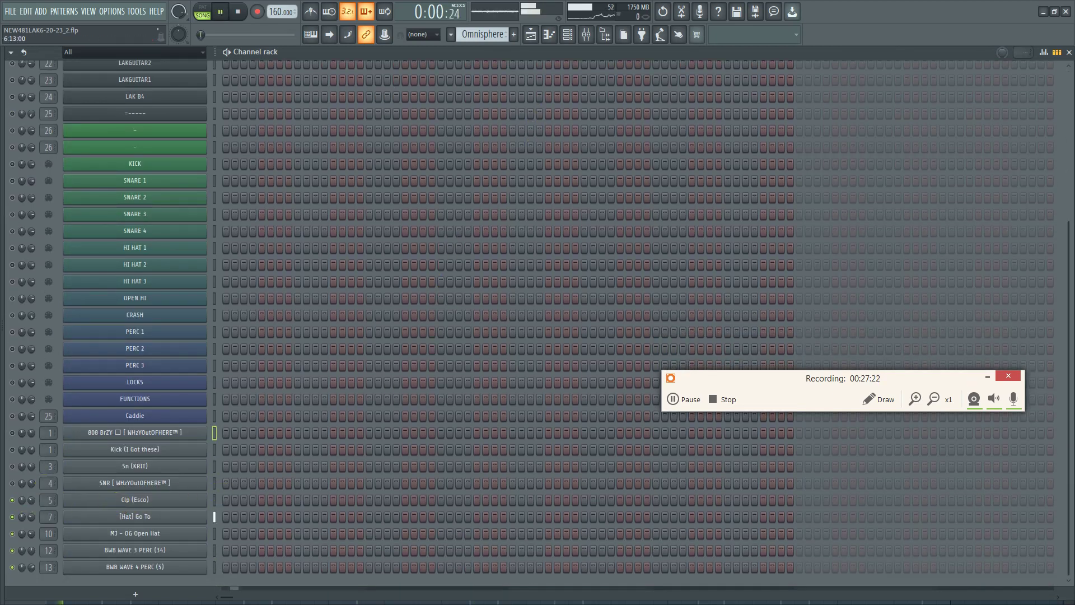
scroll(428, 300, "up", 3)
scroll(428, 300, "up", 7)
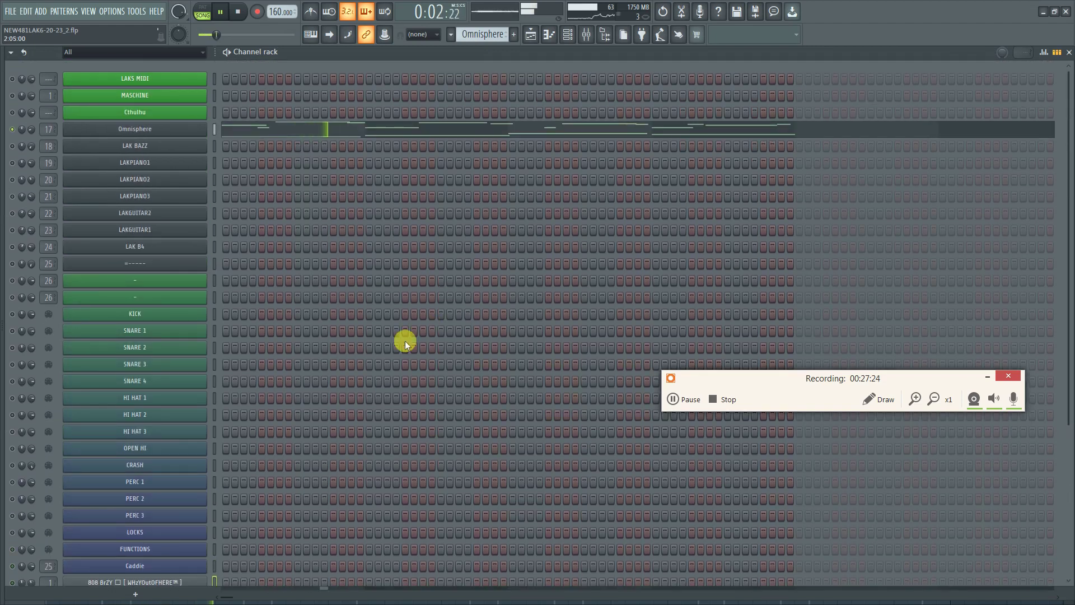
left_click(12, 147)
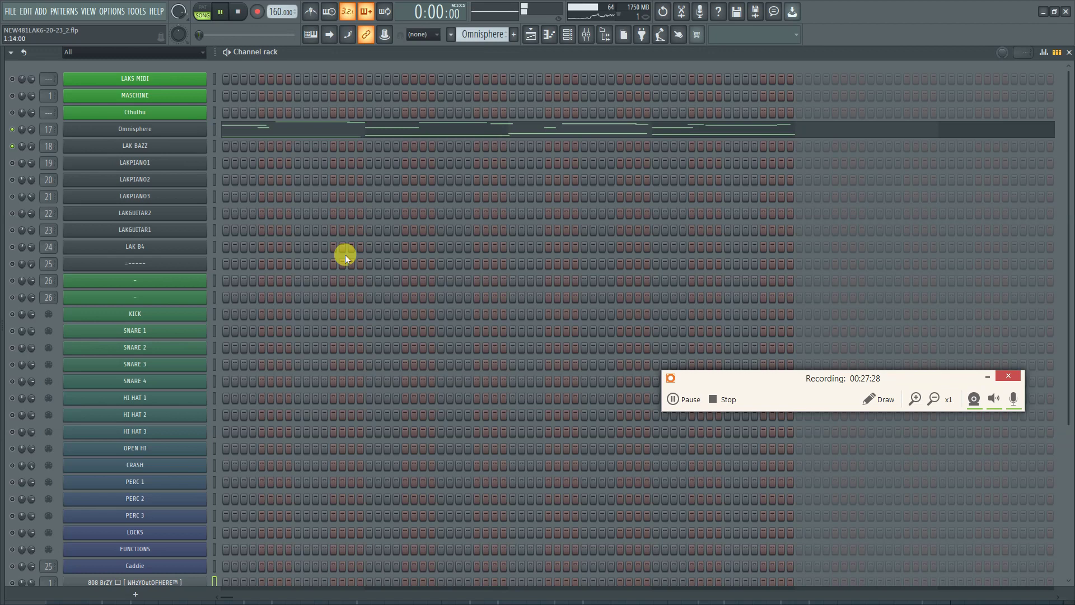
left_click_drag(32, 146, 32, 144)
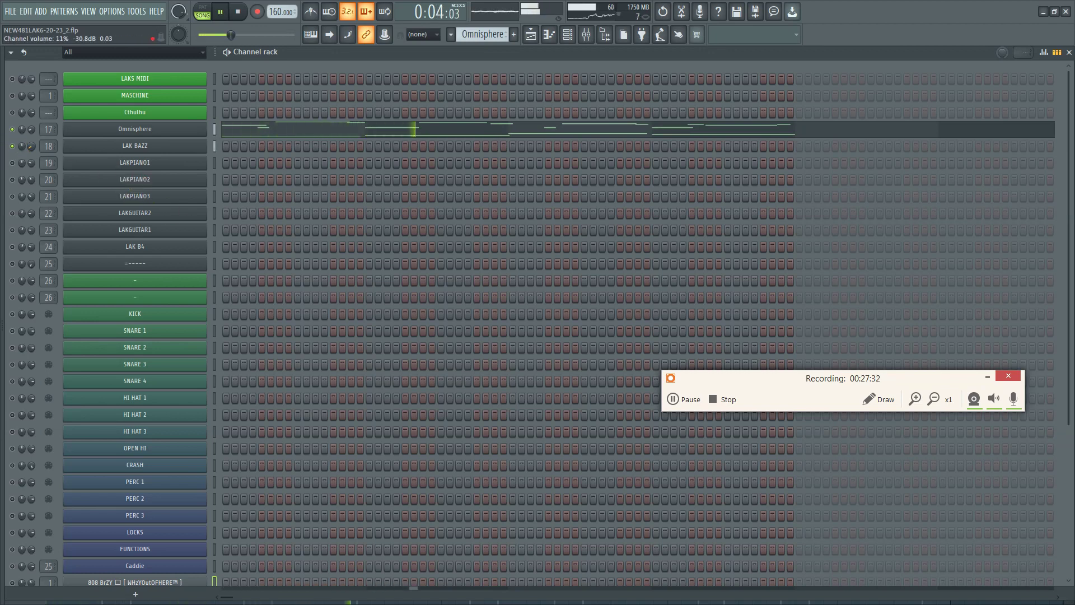
left_click_drag(32, 144, 32, 143)
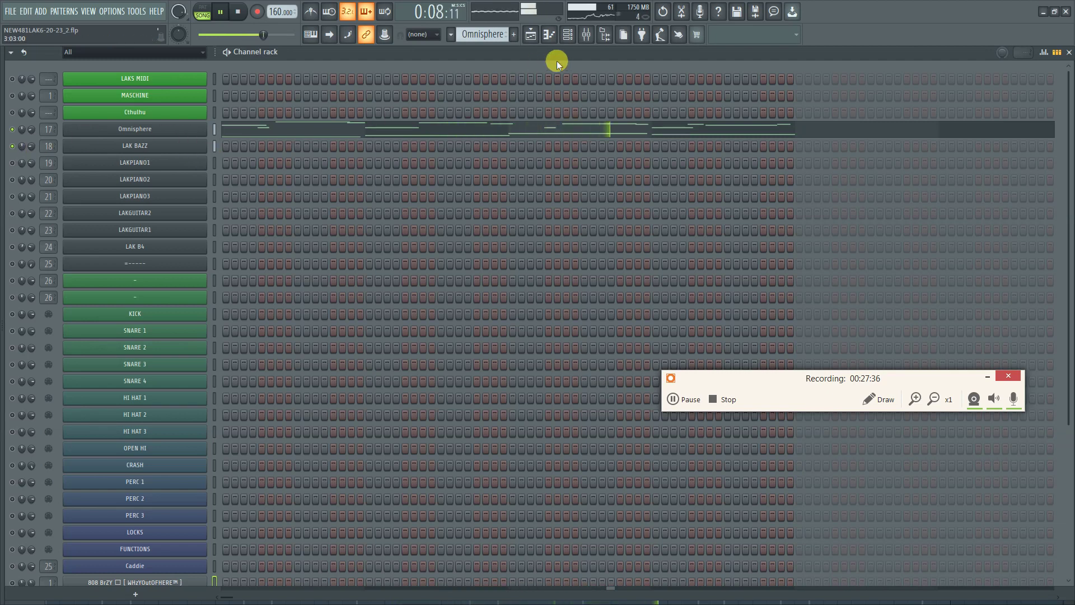
left_click_drag(31, 146, 30, 148)
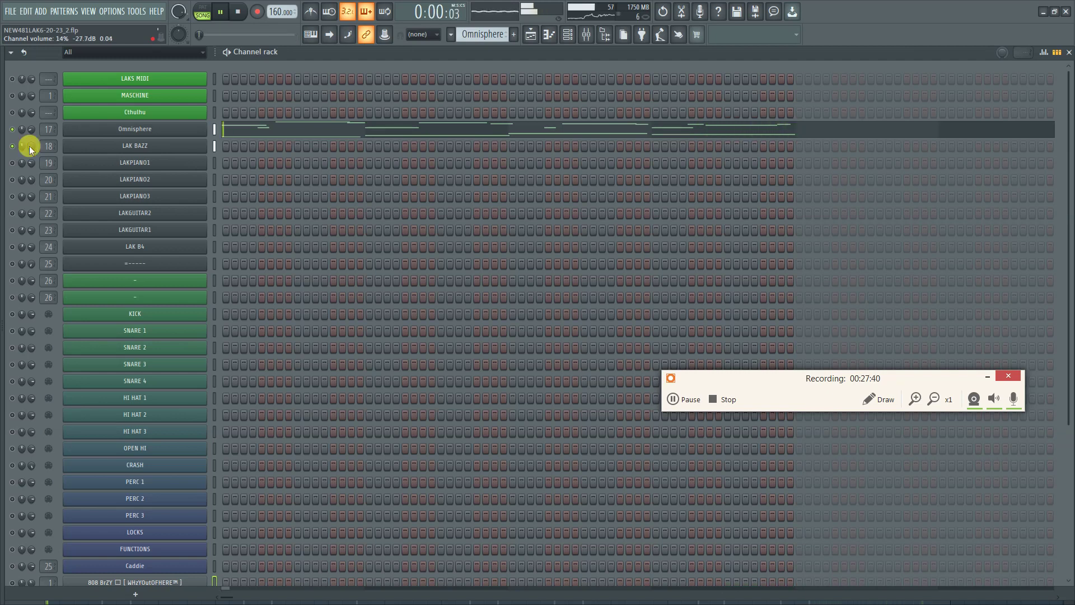
Unmute the LAKPIANO1 channel, check the track levels in the mixer, and stop playback
left_click(13, 162)
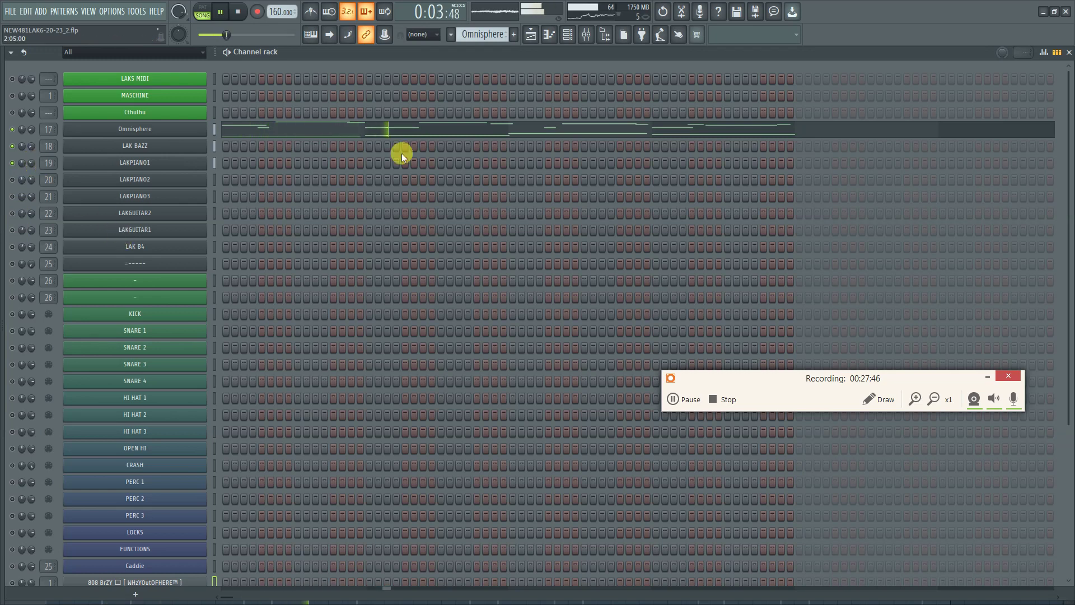
left_click(588, 33)
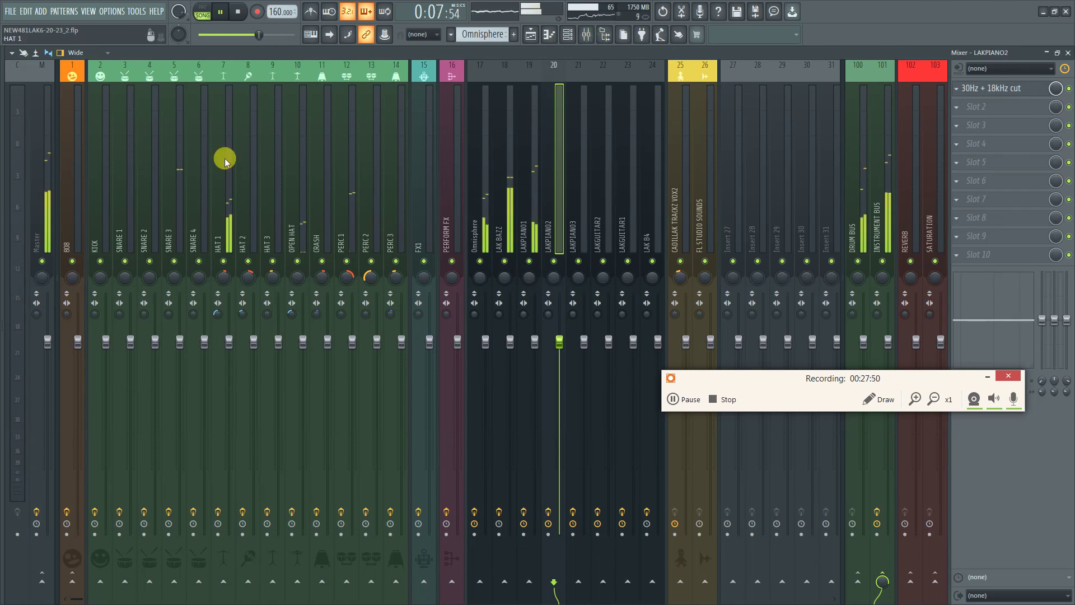
left_click(1062, 52)
key("space")
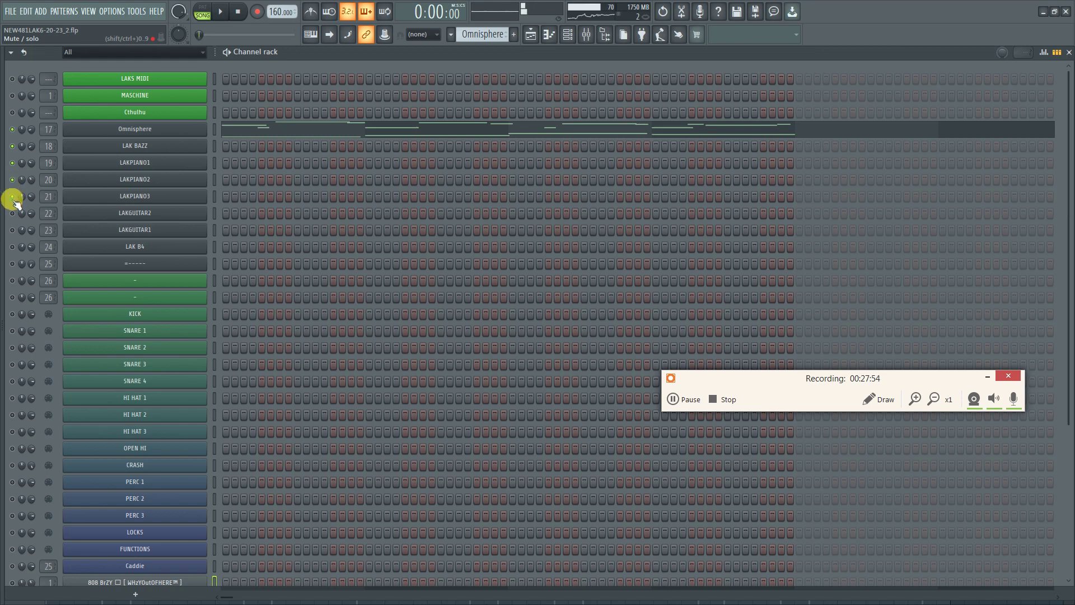
Audition LAKPIANO3, mute it again, and raise the LAKPIANO2 channel volume slightly during playback
key("space")
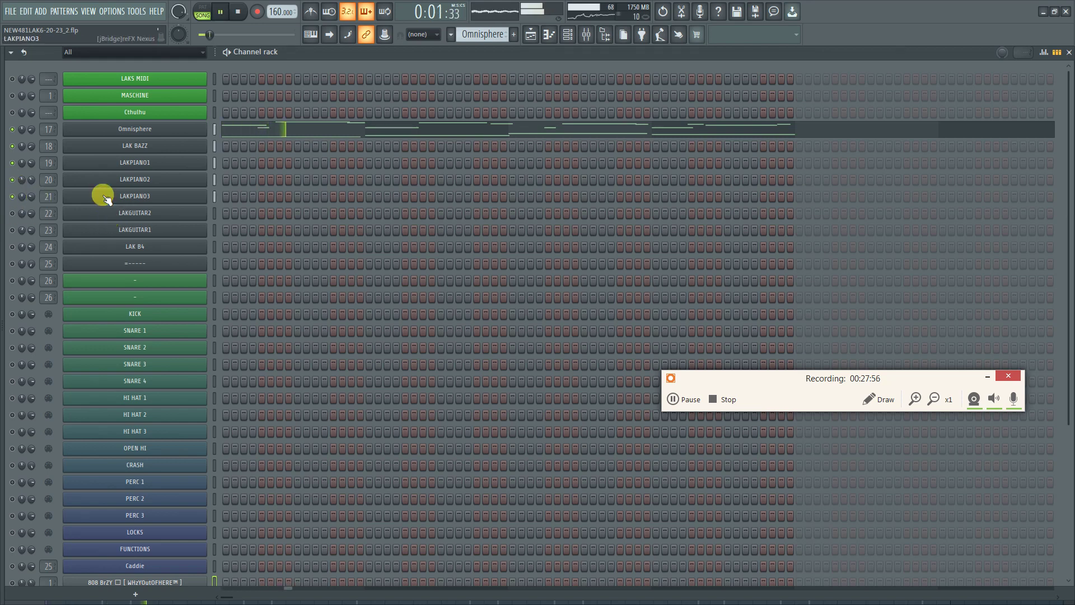
key("space")
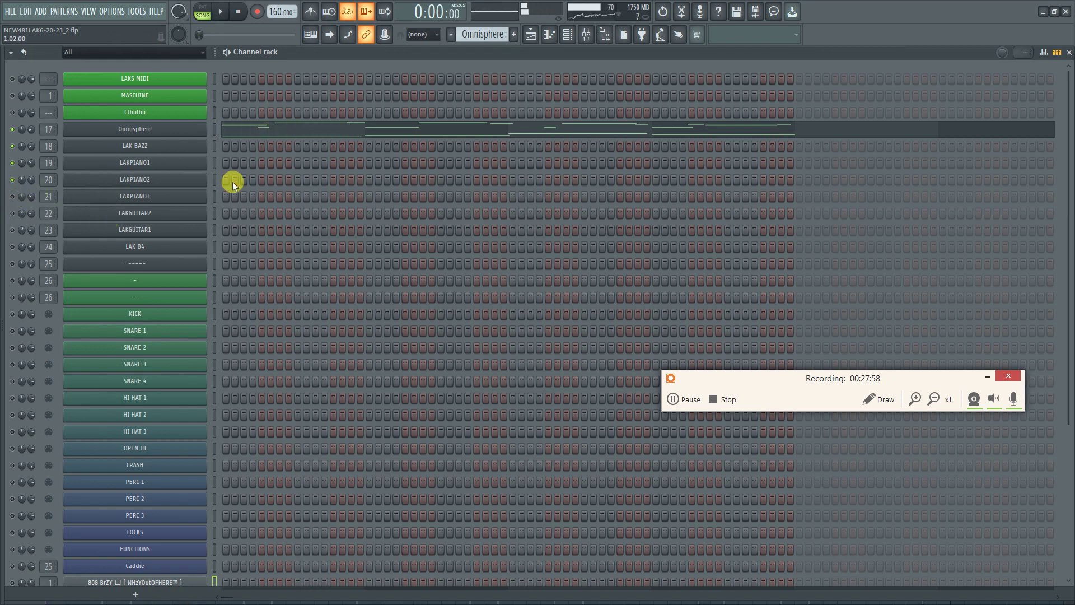
key("space")
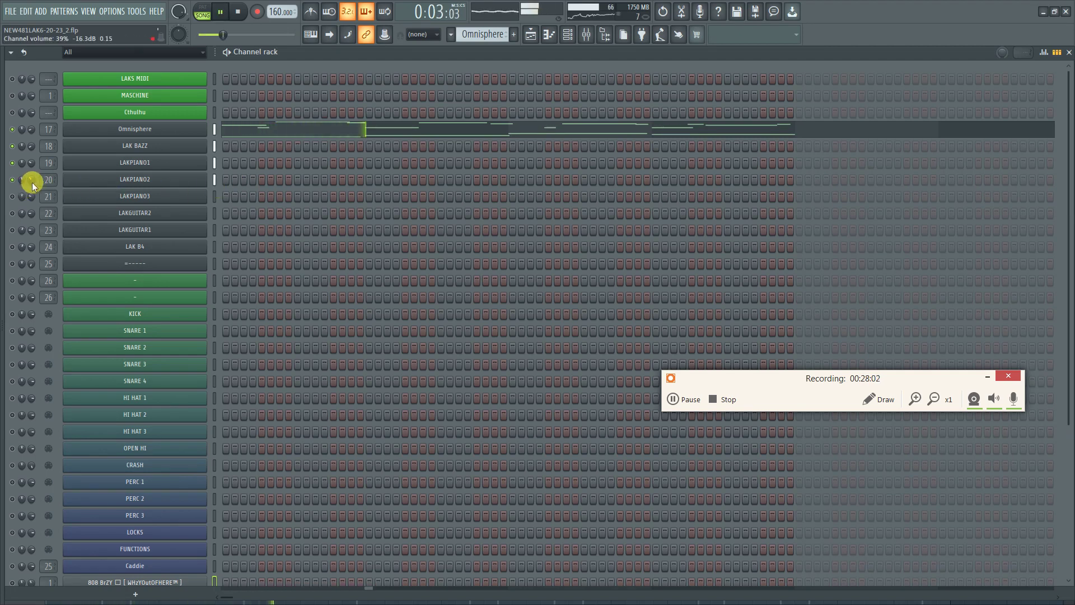
left_click_drag(31, 182, 32, 179)
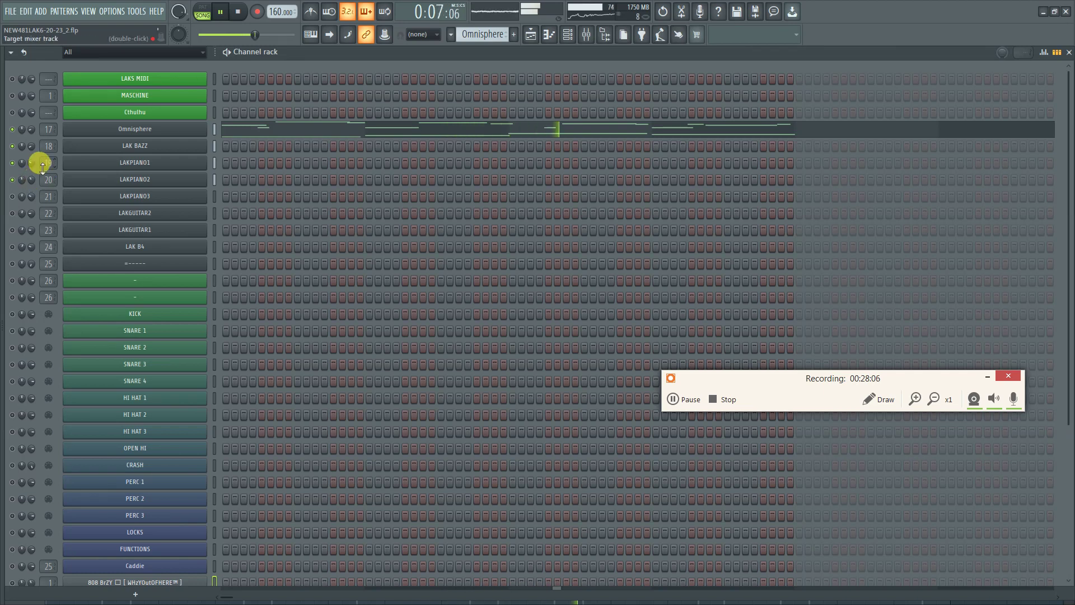
Lower the high-pass cutoff of the 30Hz + 18kHz cut EQ on the LAKPIANO2 mixer track to about 76 Hz
left_click(586, 35)
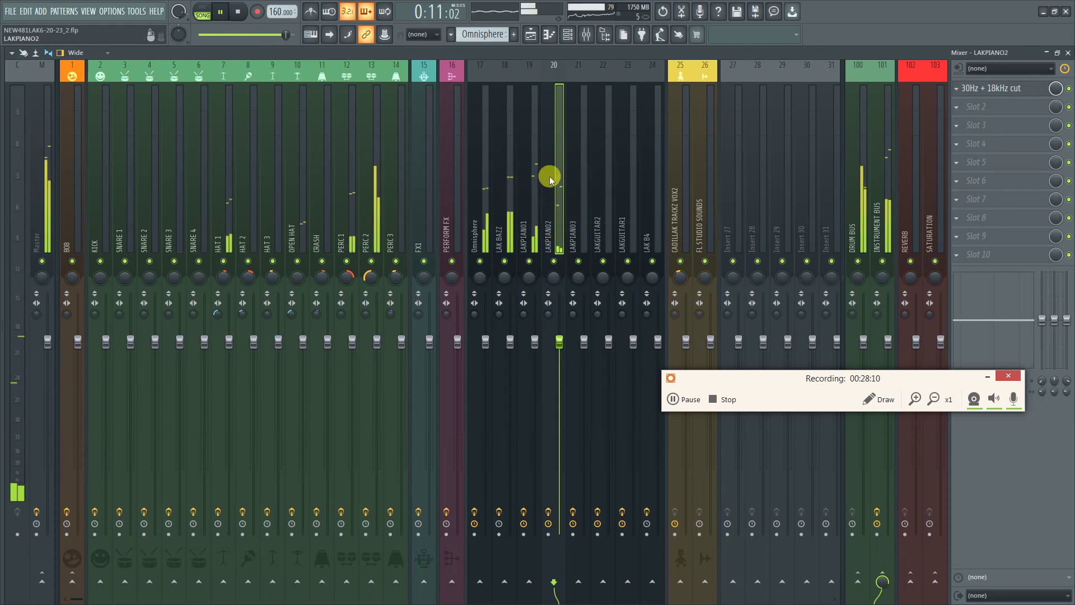
left_click(974, 88)
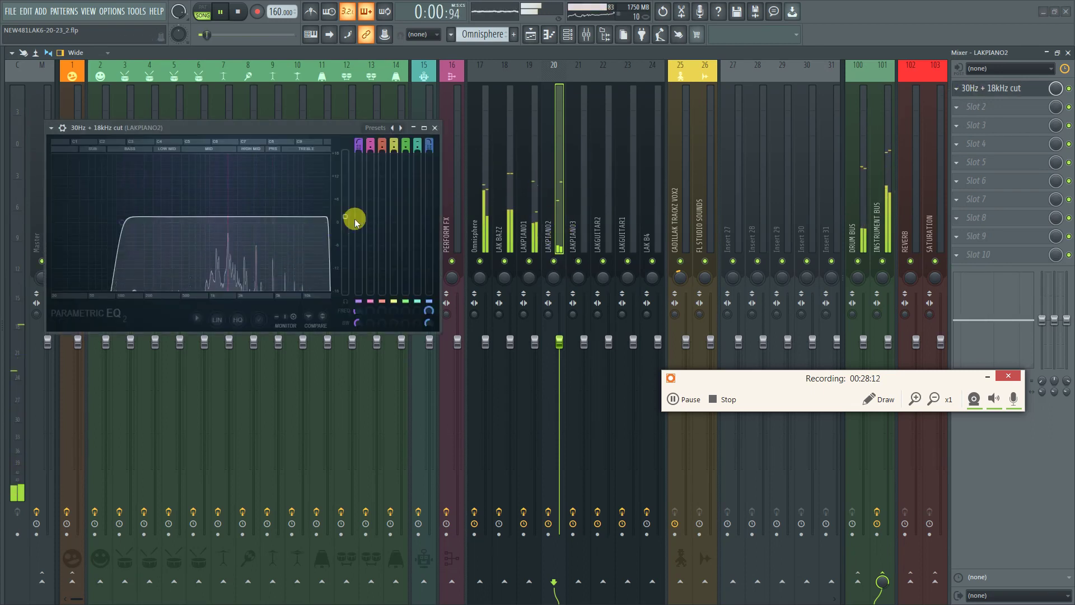
left_click_drag(129, 216, 114, 218)
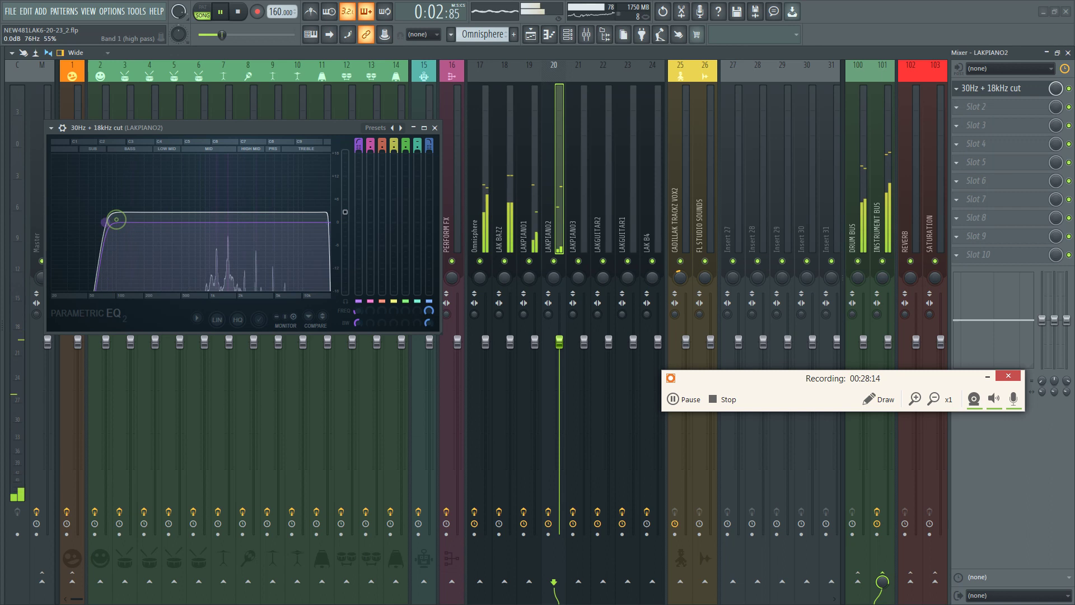
left_click(435, 128)
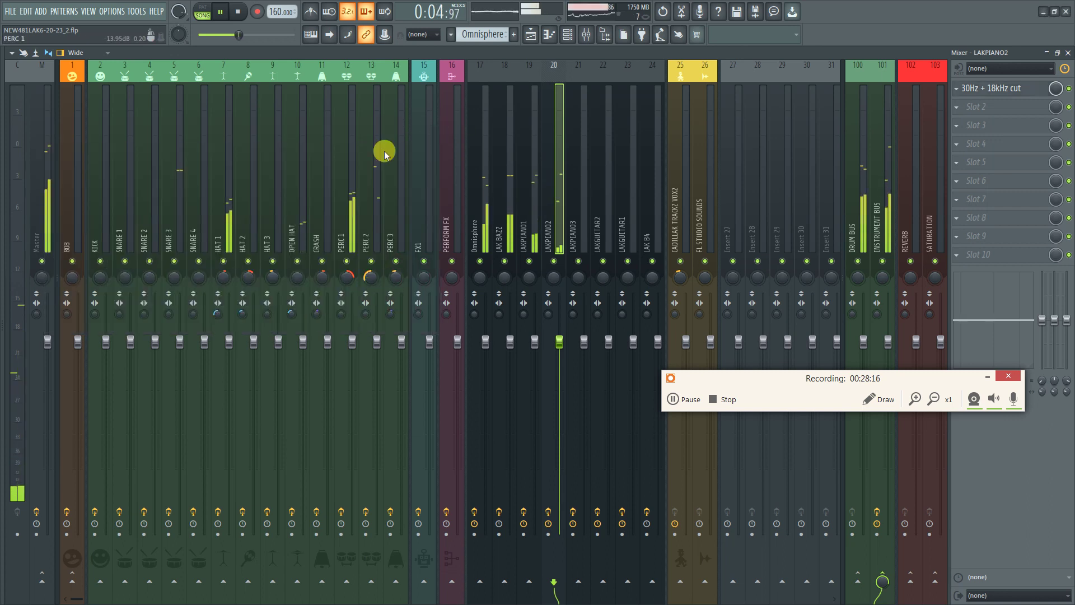
left_click(1058, 52)
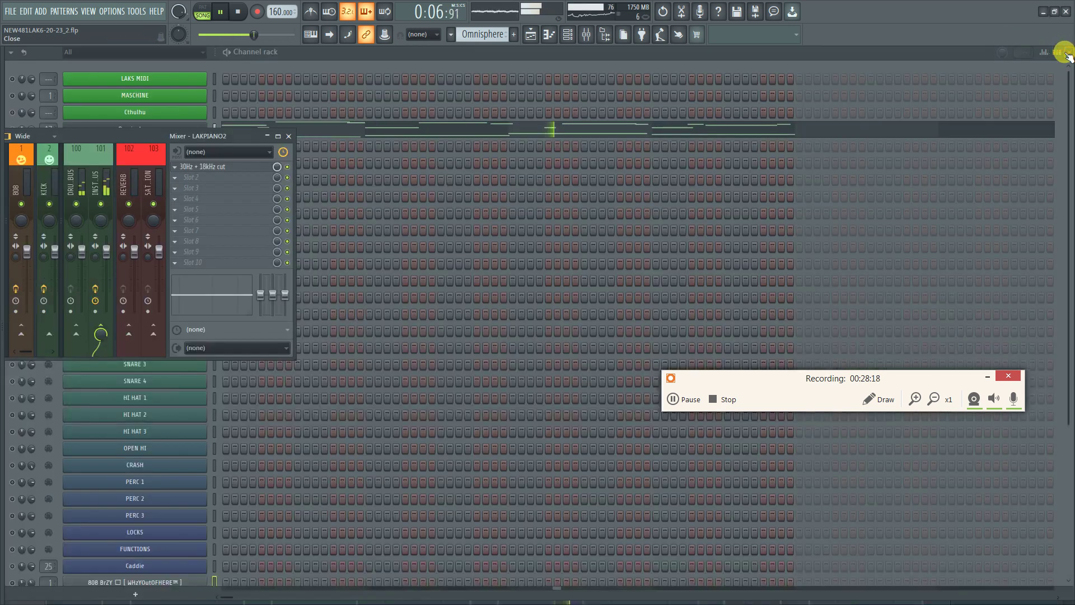
left_click(289, 136)
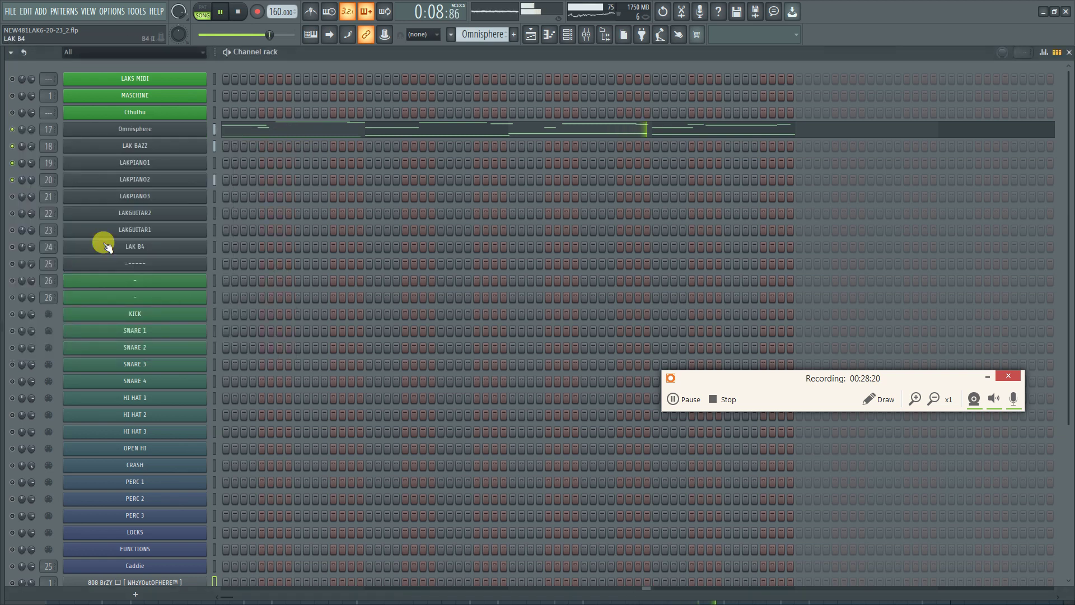
Readjust the LAKPIANO2 channel volume and unmute the LAKPIANO3 channel
mouse_move(31, 179)
left_mouse_down()
mouse_move(29, 197)
mouse_move(21, 192)
left_mouse_up()
left_click(12, 197)
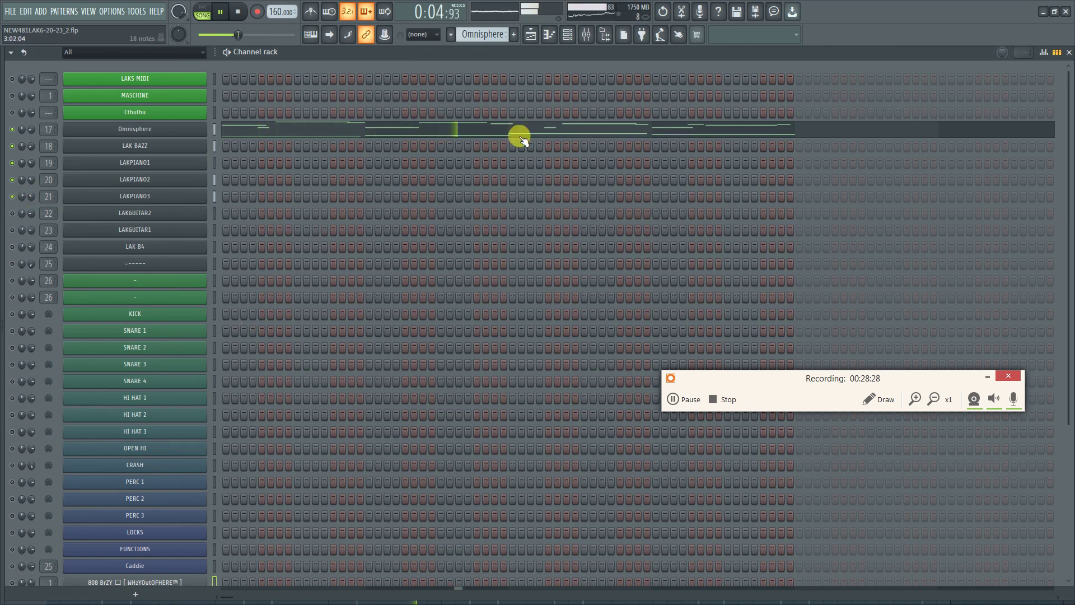
Bring up the mixer at full size and select the LAKPIANO3 track
left_click(604, 32)
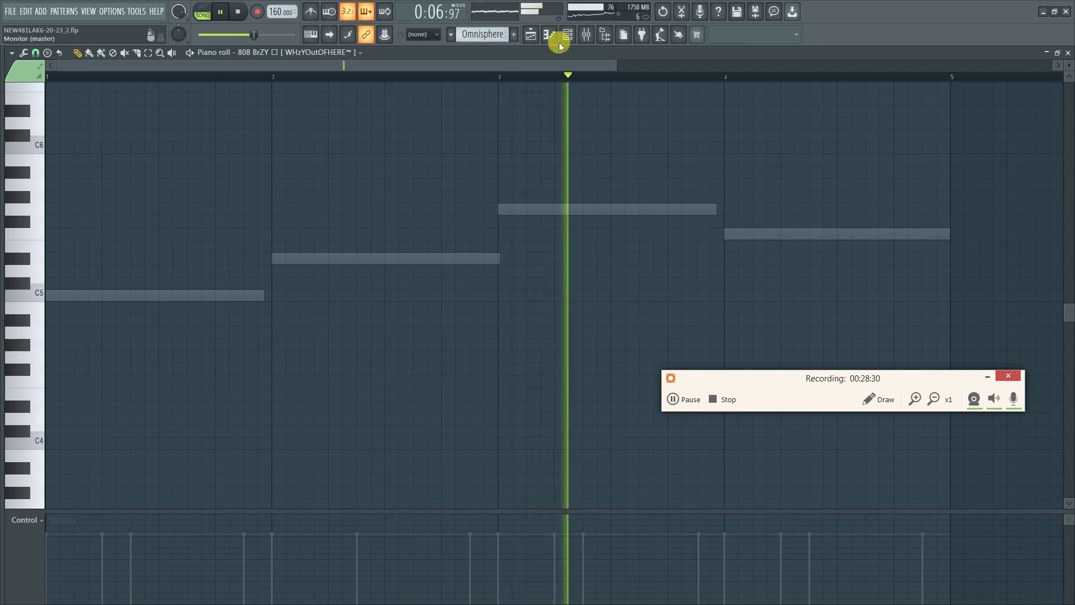
left_click(587, 37)
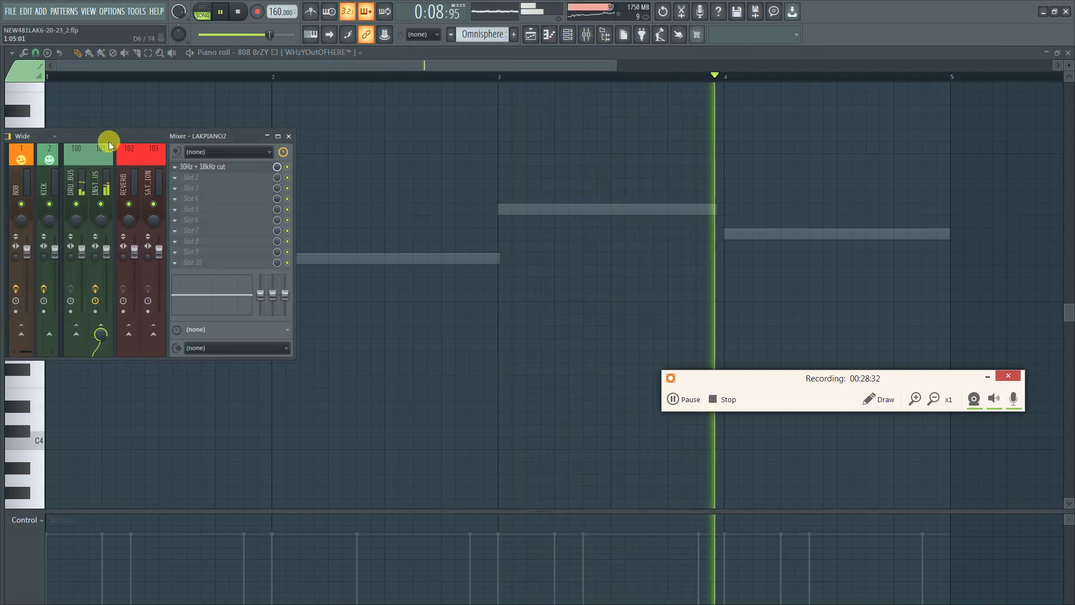
left_click_drag(108, 142, 420, 140)
double_click(418, 138)
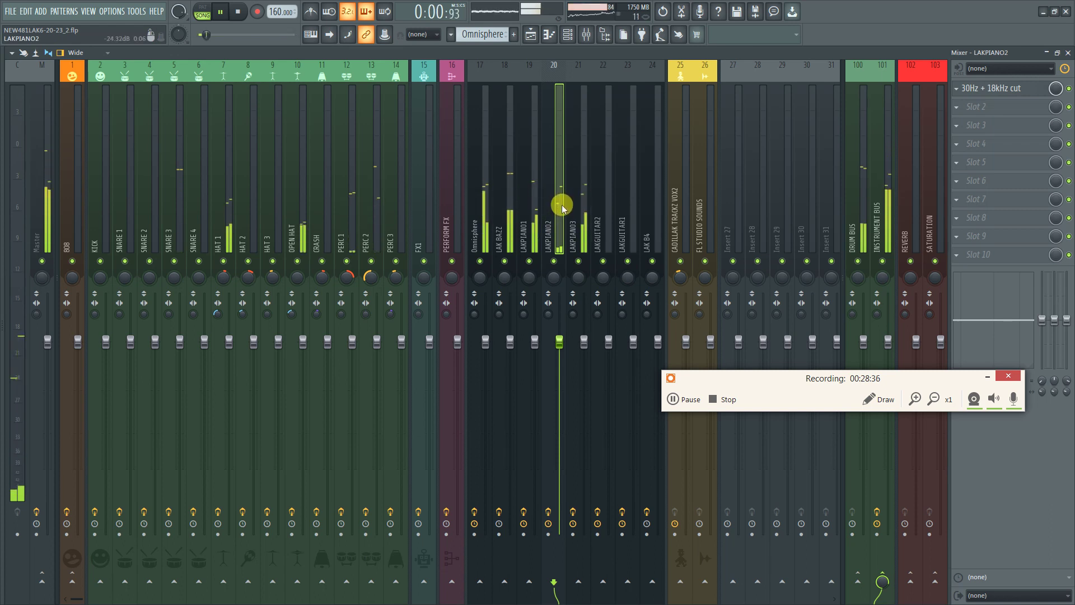
left_click(583, 204)
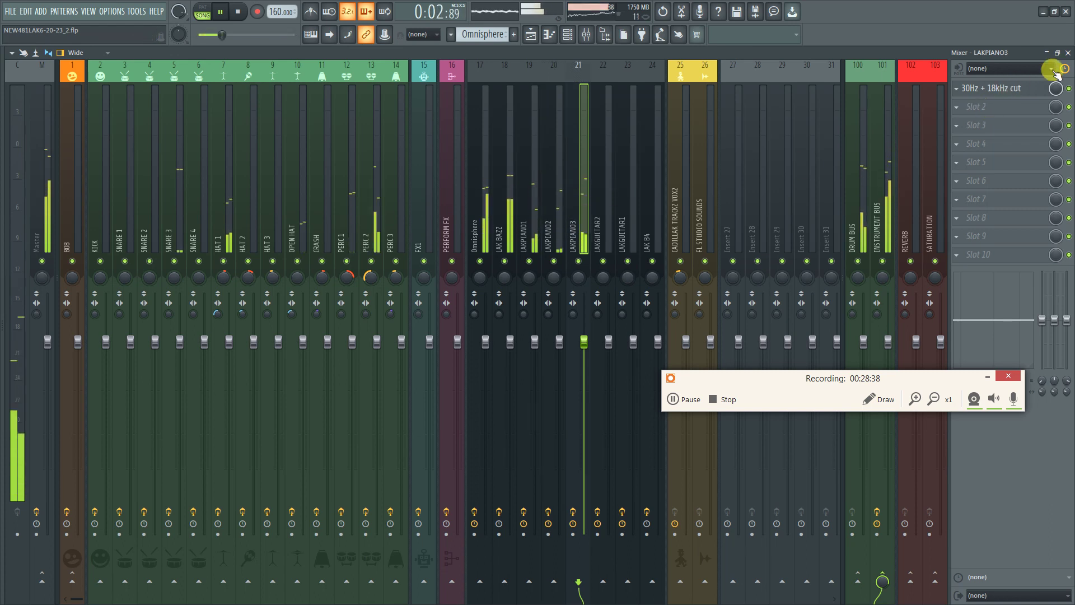
Stop playback and copy the Soundgoodizer effect from the LAKPIANO1 mixer track to LAKPIANO3
key("space")
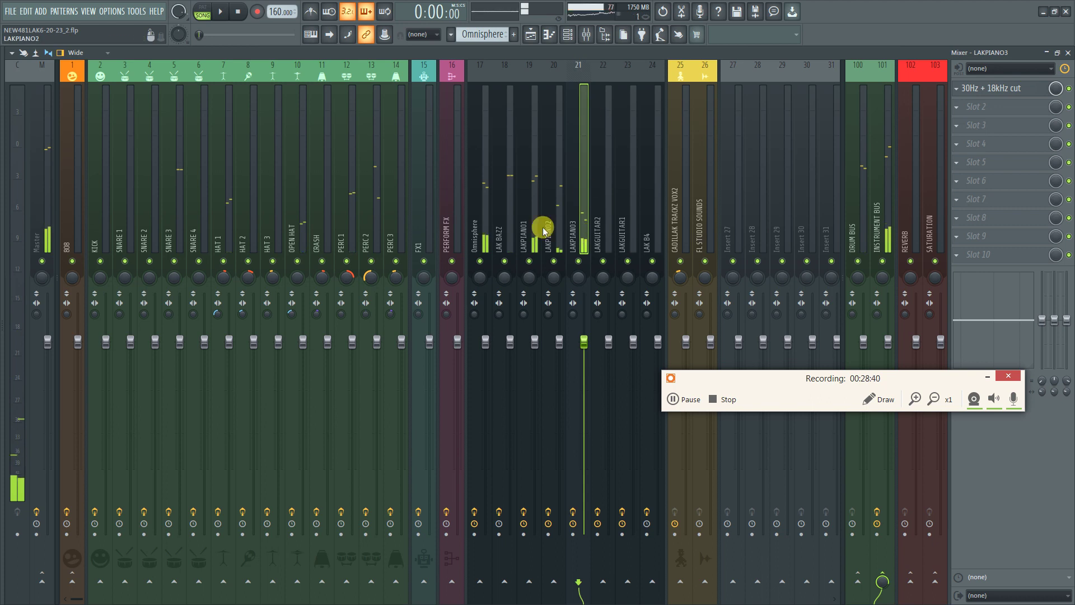
left_click(490, 225)
left_click(535, 211)
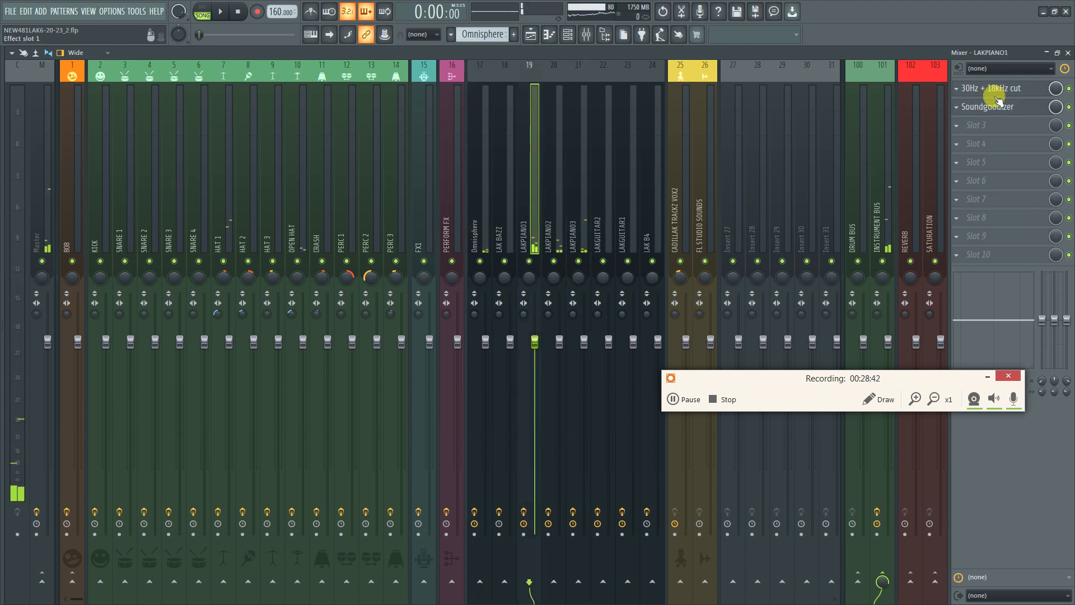
left_click(956, 108)
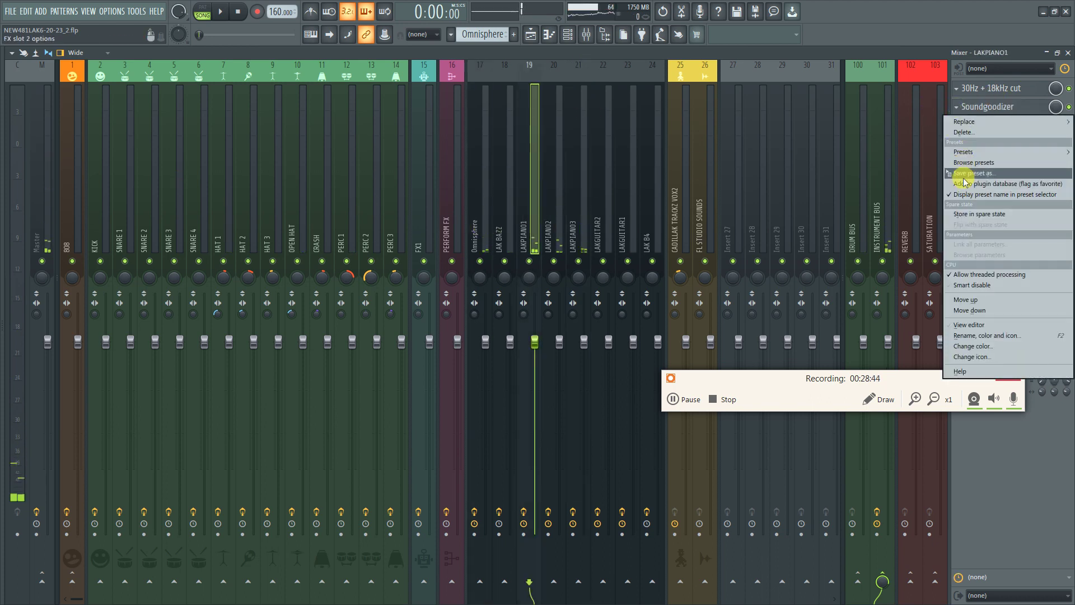
left_click_drag(970, 177, 575, 226)
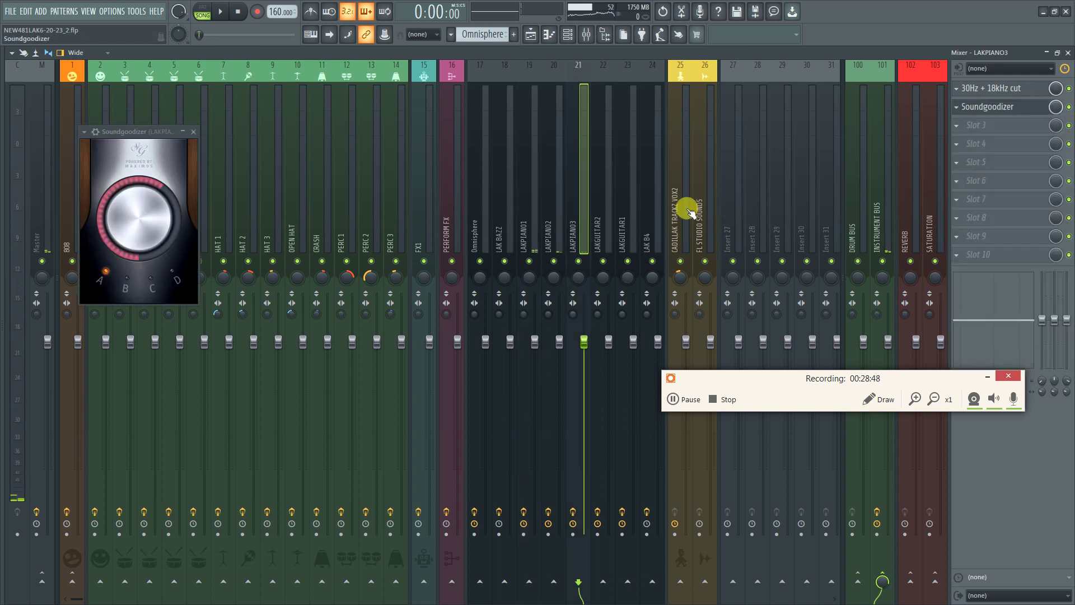
Reduce the Soundgoodizer amount on LAKPIANO3 while the beat plays, and close the effect window
key("space")
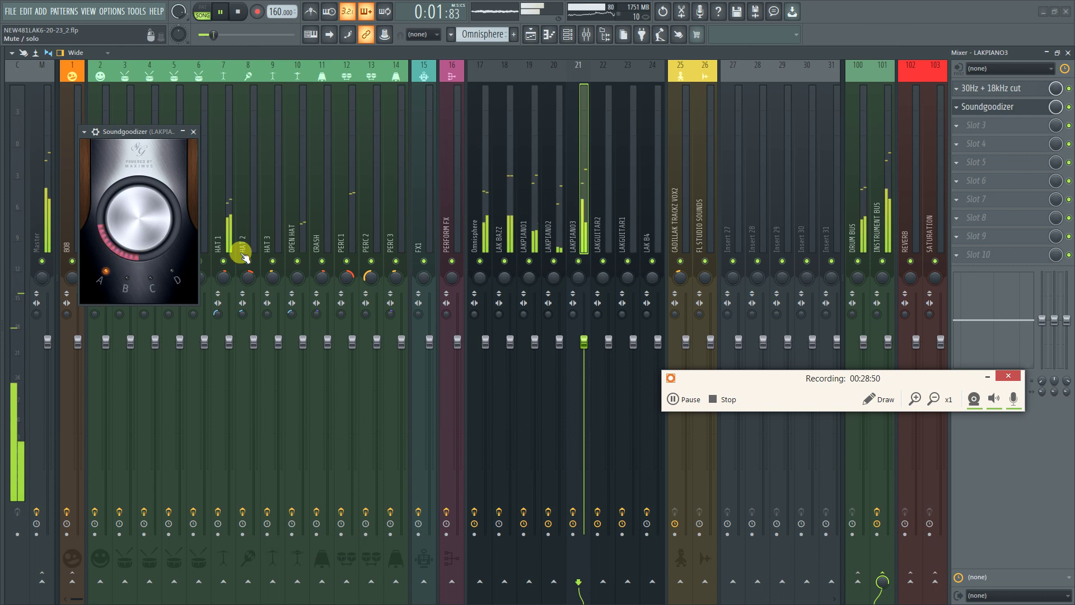
key("F9")
key("F6")
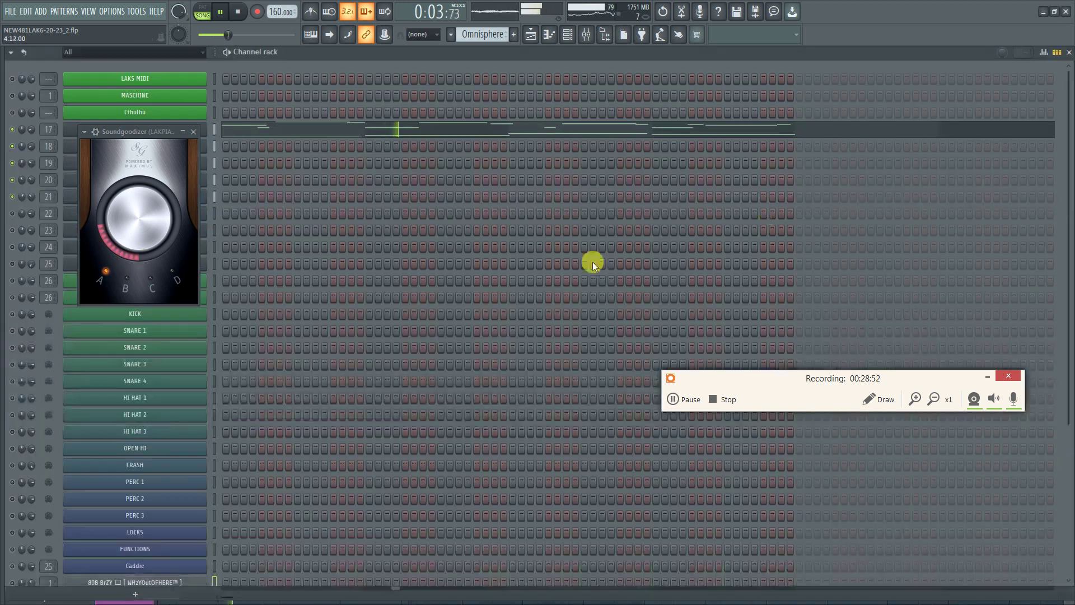
key("F6")
key("F6")
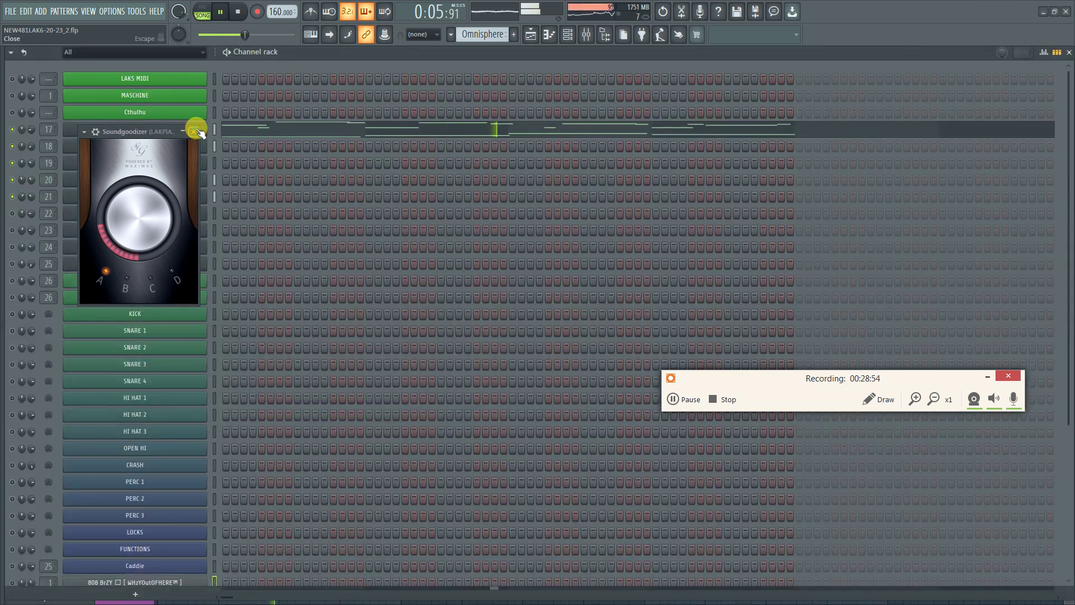
left_click(196, 130)
Return to the channel rack and pan the LAKPIANO3 channel about 14% to the right
key("F5")
key("F6")
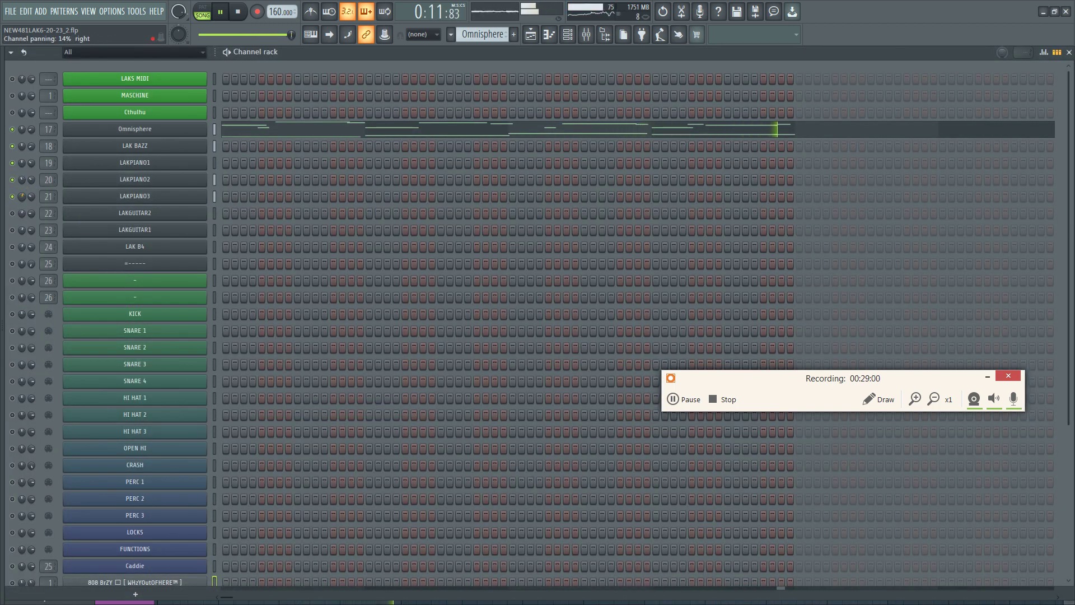
left_click_drag(21, 196, 26, 197)
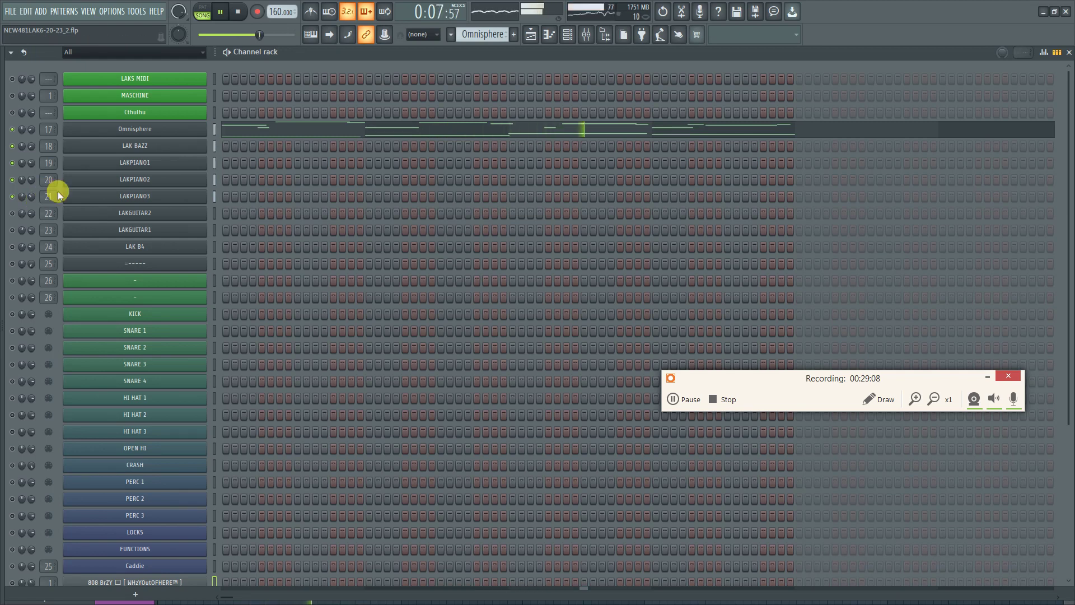
Unmute the LAKGUITAR2 channel during playback and stop the song
key("F6")
key("F6")
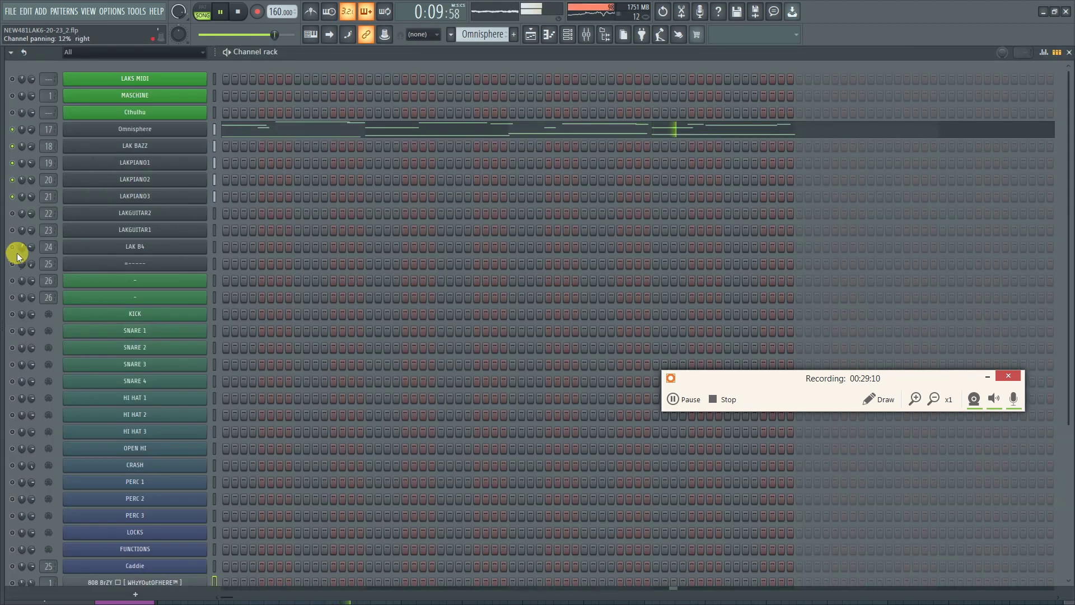
left_click(12, 213)
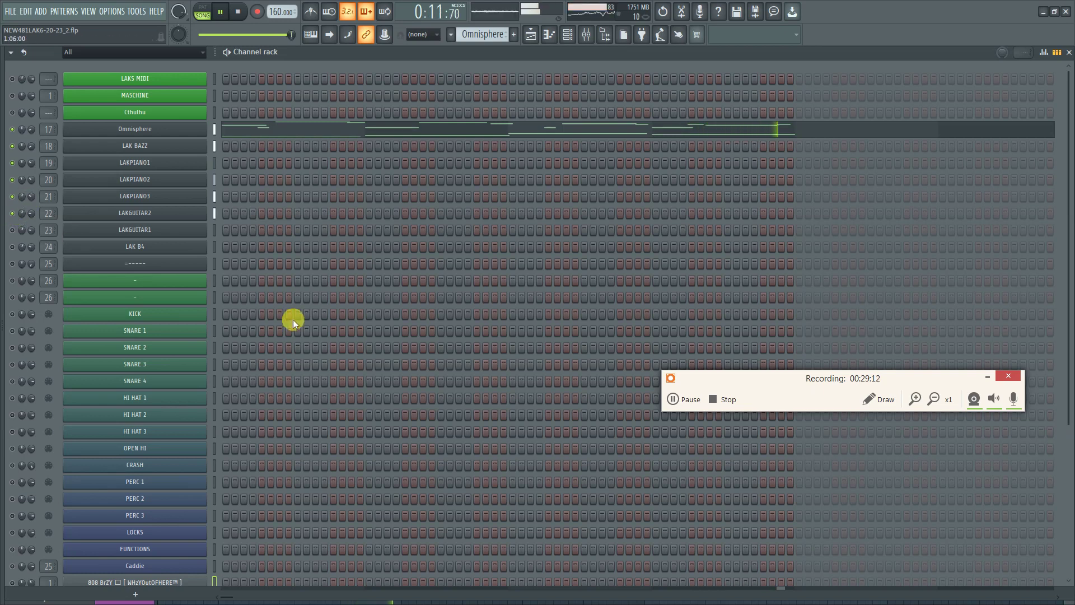
key("space")
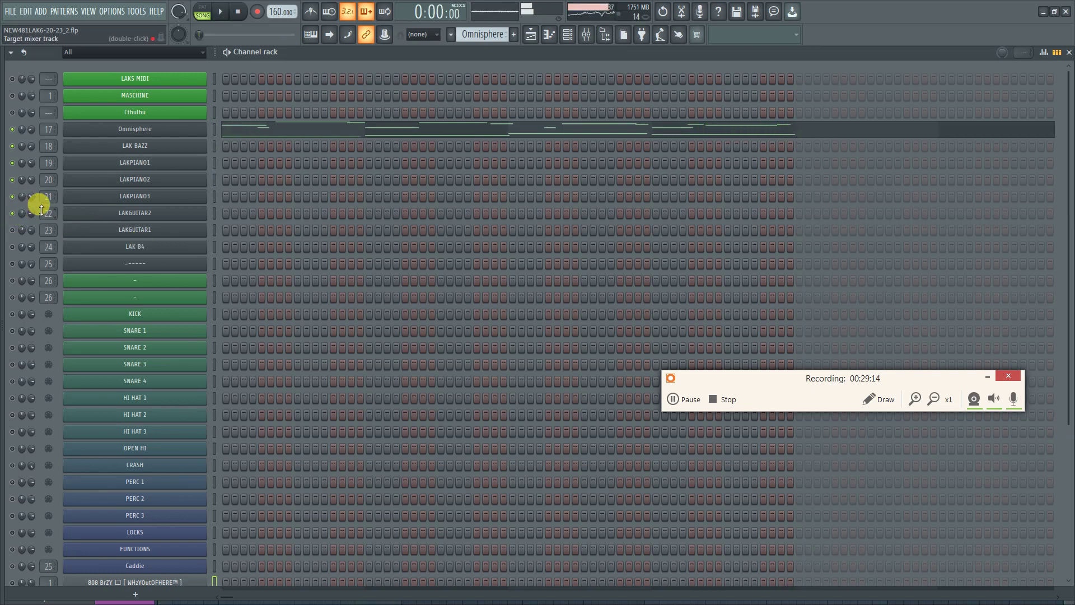
Select the LAKGUITAR2 track in the mixer and open its 30Hz + 18kHz cut EQ
left_click(587, 35)
left_click(608, 224)
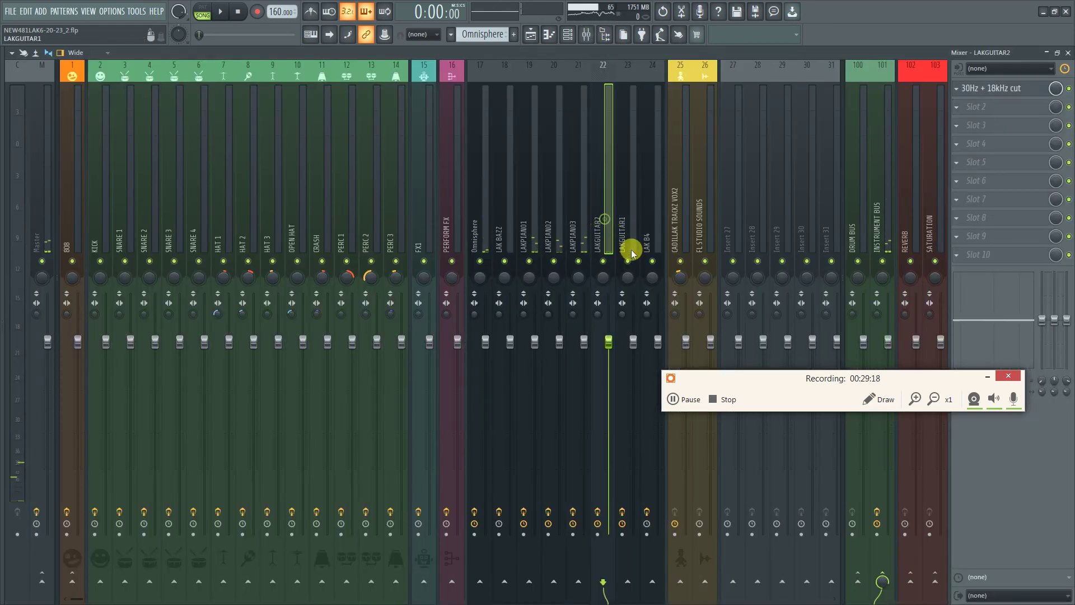
left_click(1003, 88)
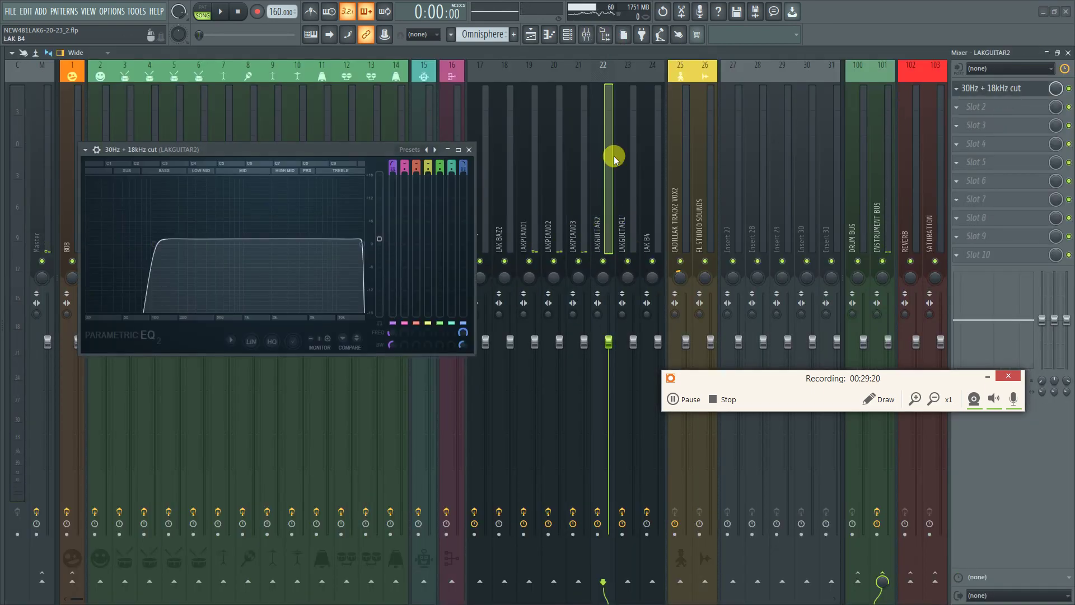
While the beat plays, lower the low-cut frequency of the LAKGUITAR2 EQ, raise its main level slightly, and close the EQ
key("space")
left_click_drag(149, 247, 124, 239)
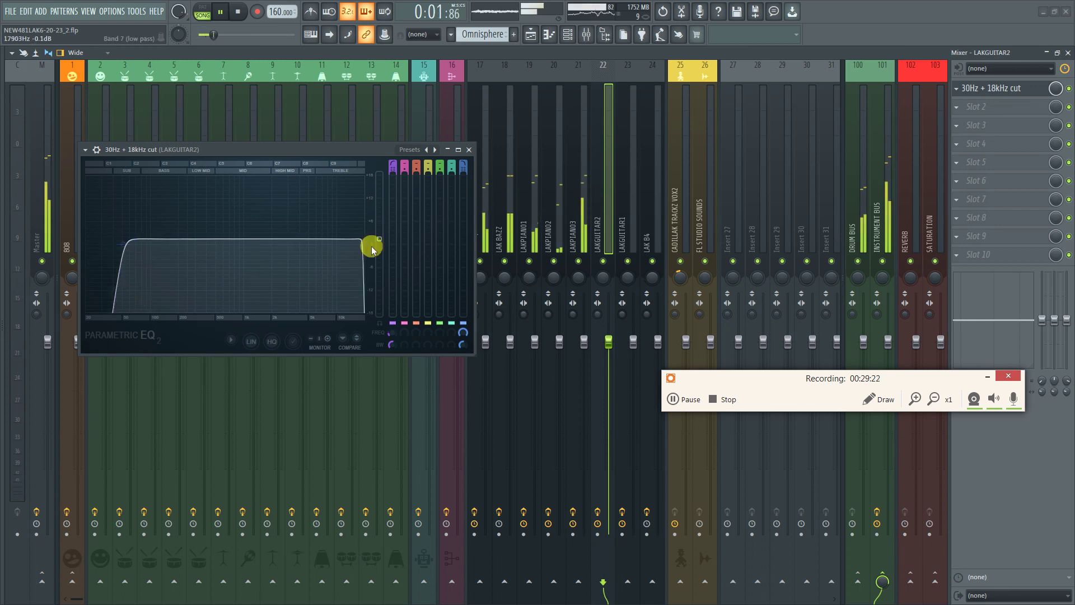
left_click_drag(379, 238, 379, 234)
key("F9")
key("F6")
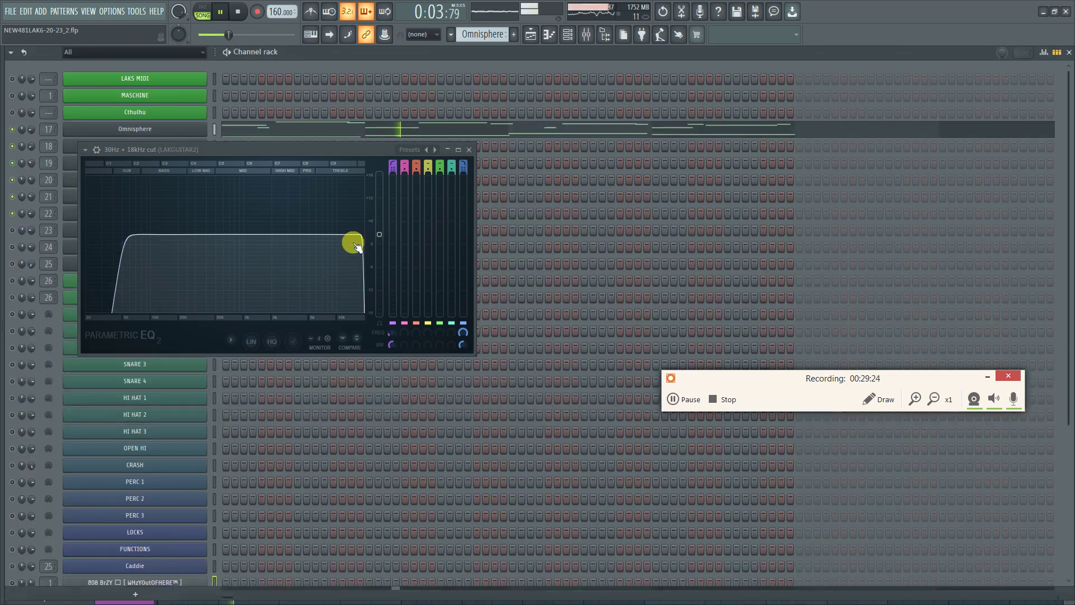
left_click(468, 151)
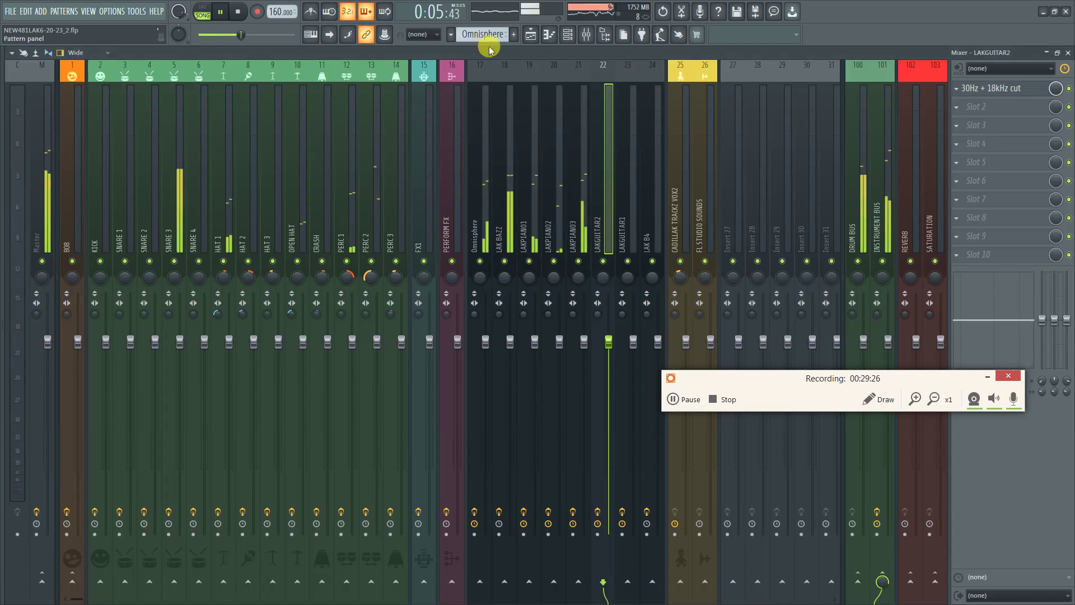
Glance at the playlist, return to the channel rack, and solo the LAKGUITAR2 channel to hear it alone
left_click(529, 36)
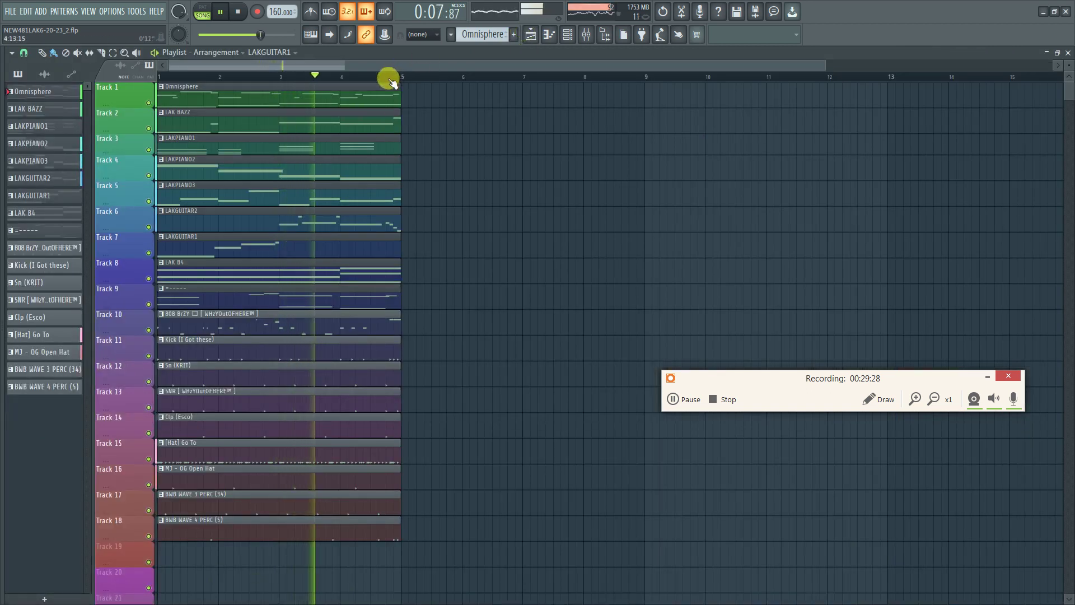
key("F6")
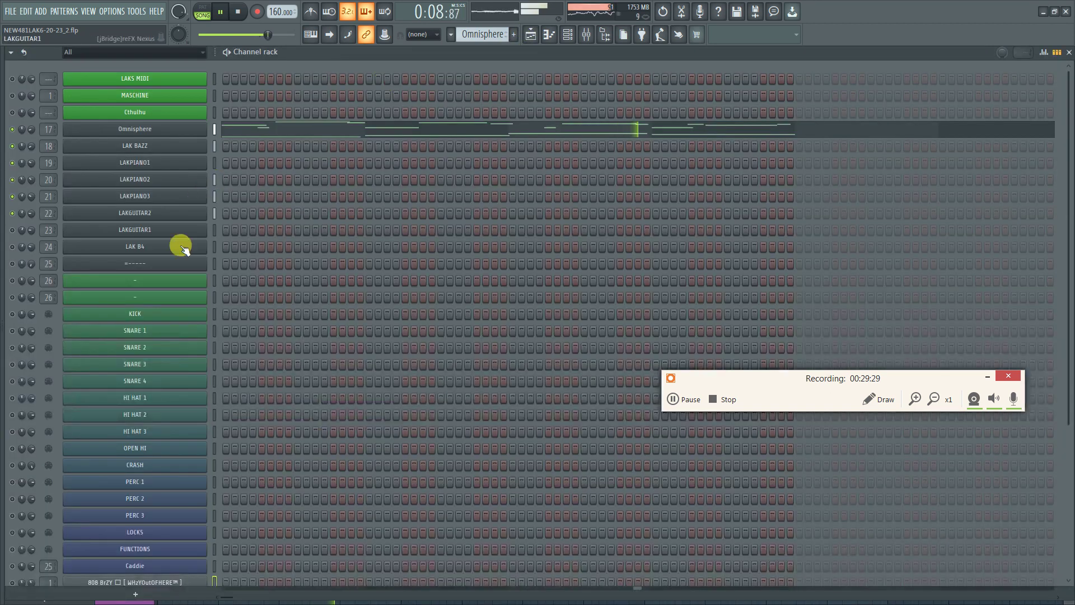
right_click(13, 221)
left_click(21, 213)
left_click_drag(26, 213, 26, 206)
key("space")
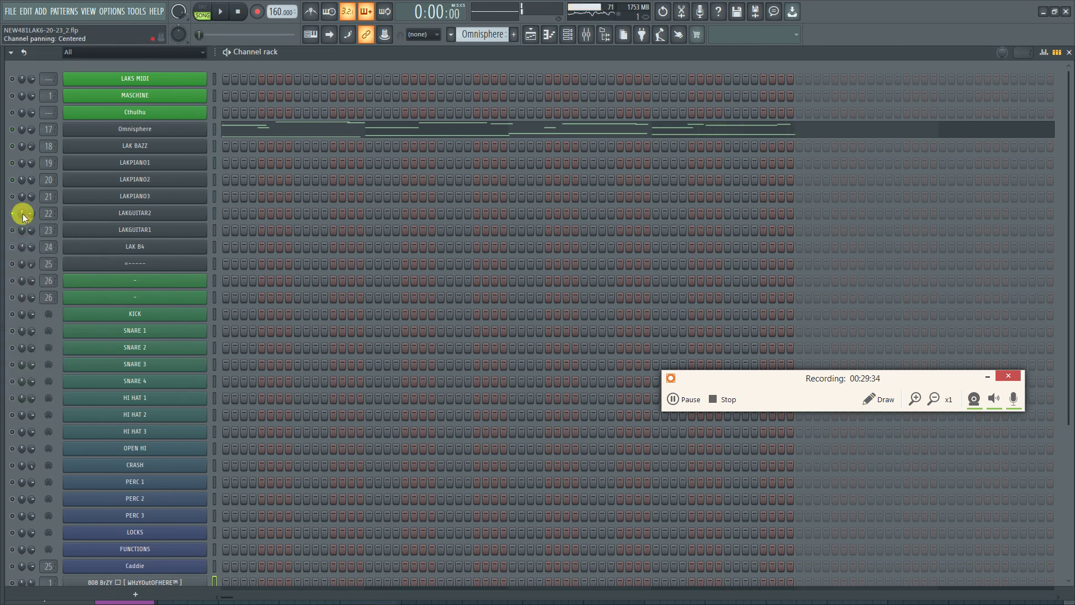
left_click(133, 218)
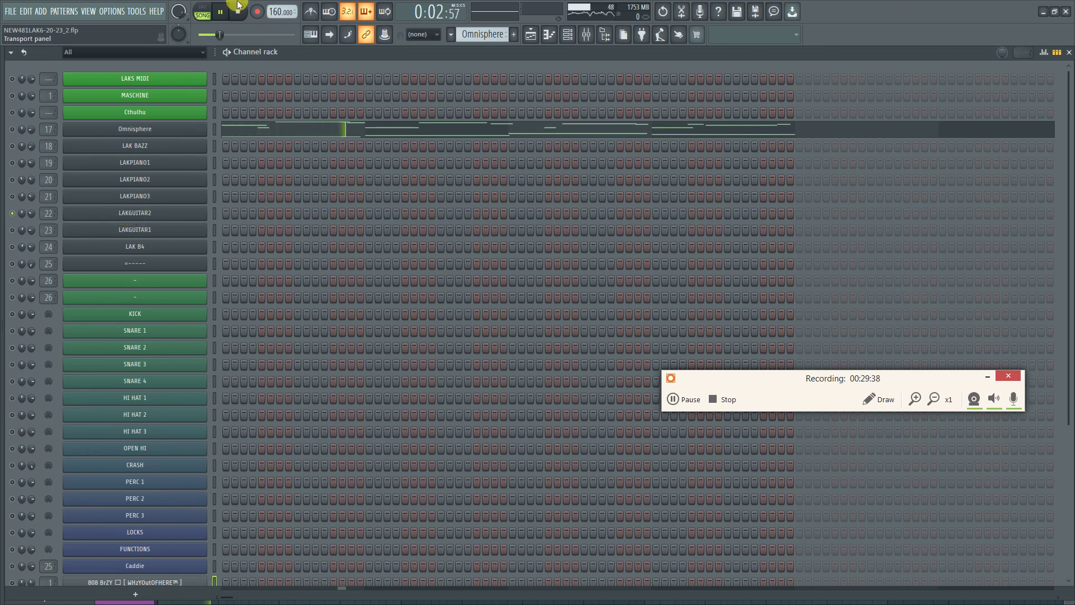
Unmute LAKGUITAR1 alongside LAKGUITAR2, check their levels in the mixer, and adjust the LAKGUITAR1 channel volume
left_click(12, 229)
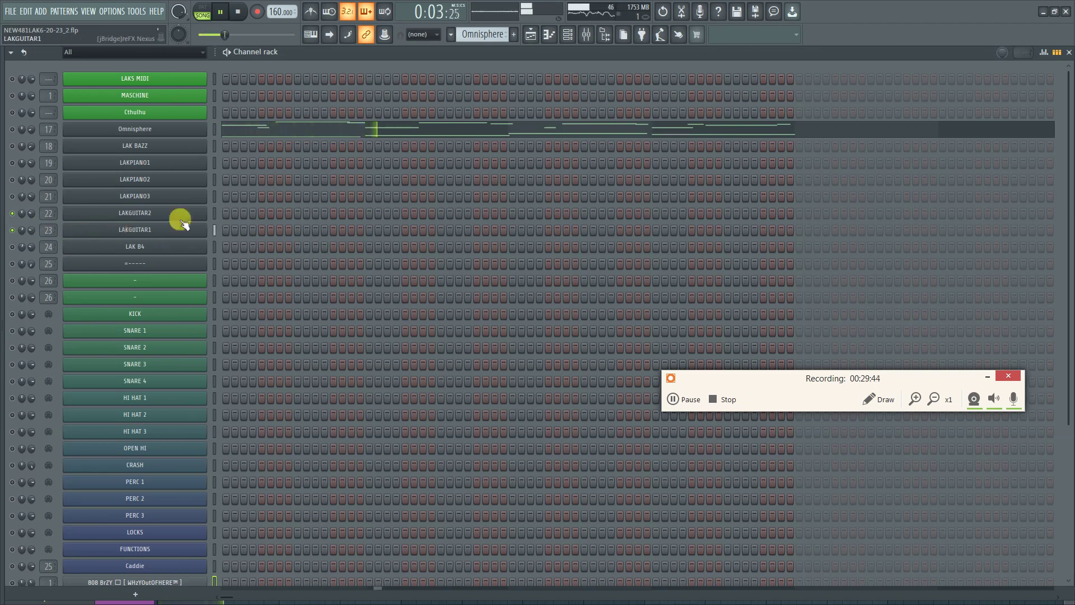
left_click(588, 35)
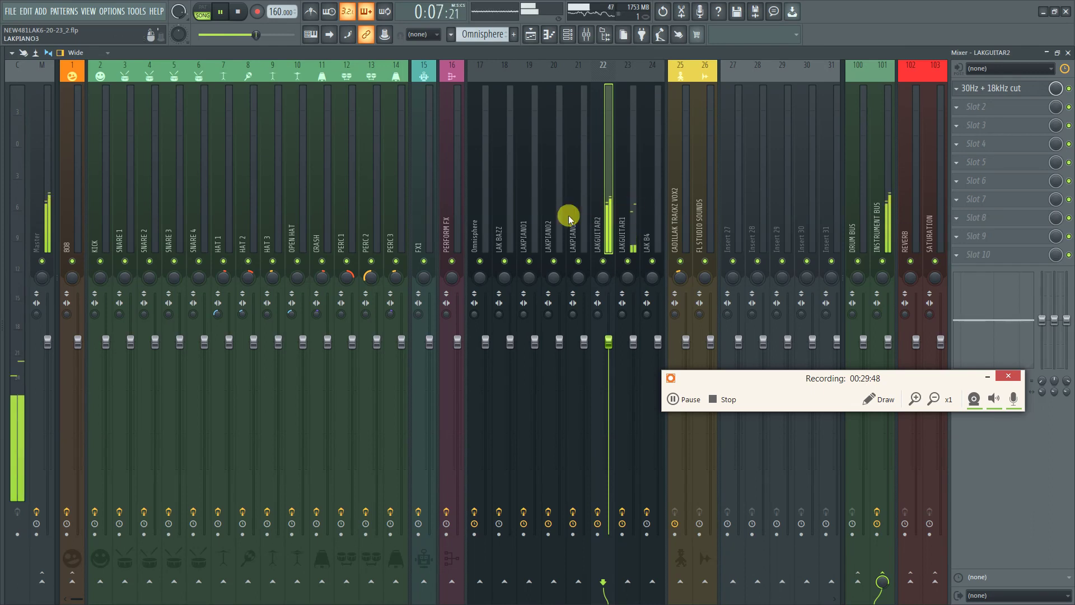
key("F5")
key("F9")
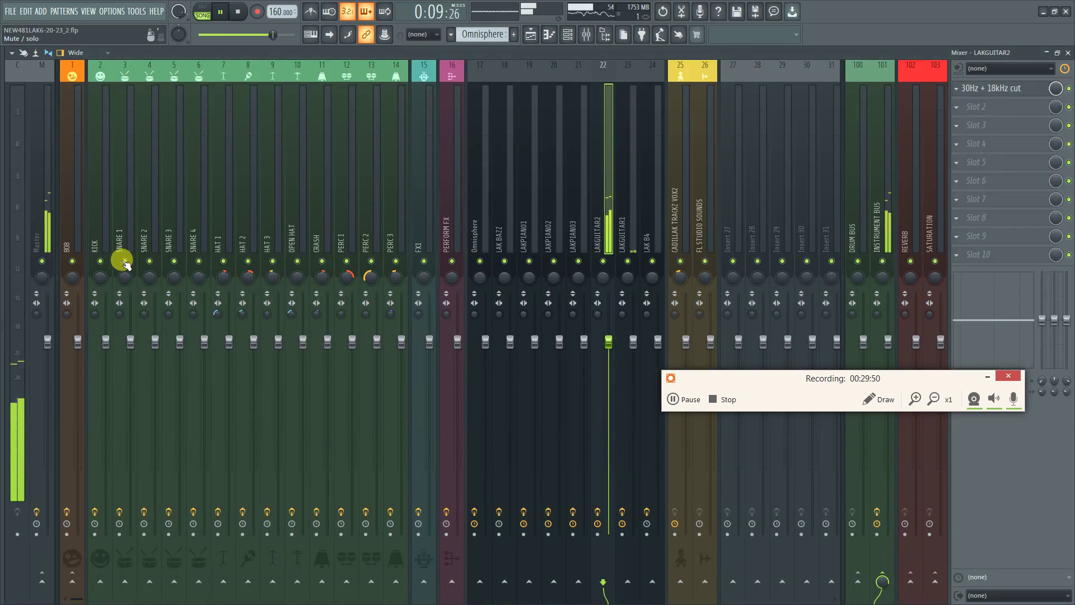
key("F6")
key("space")
left_click_drag(31, 231, 31, 227)
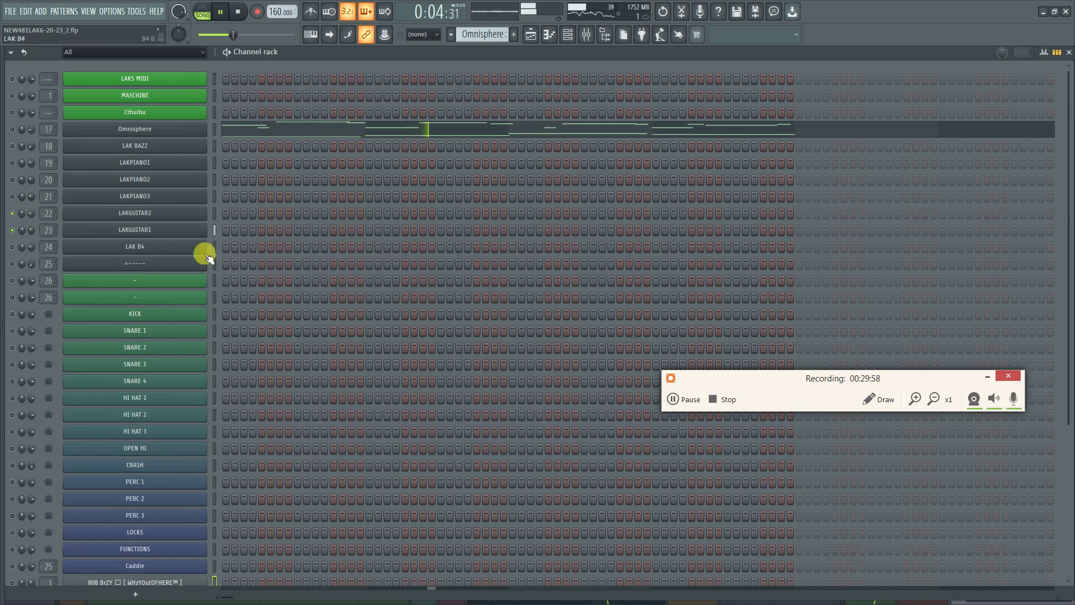
Reduce the LAKGUITAR2 channel volume to 22% and fine-tune the LAKGUITAR1 channel against it
left_click(33, 216)
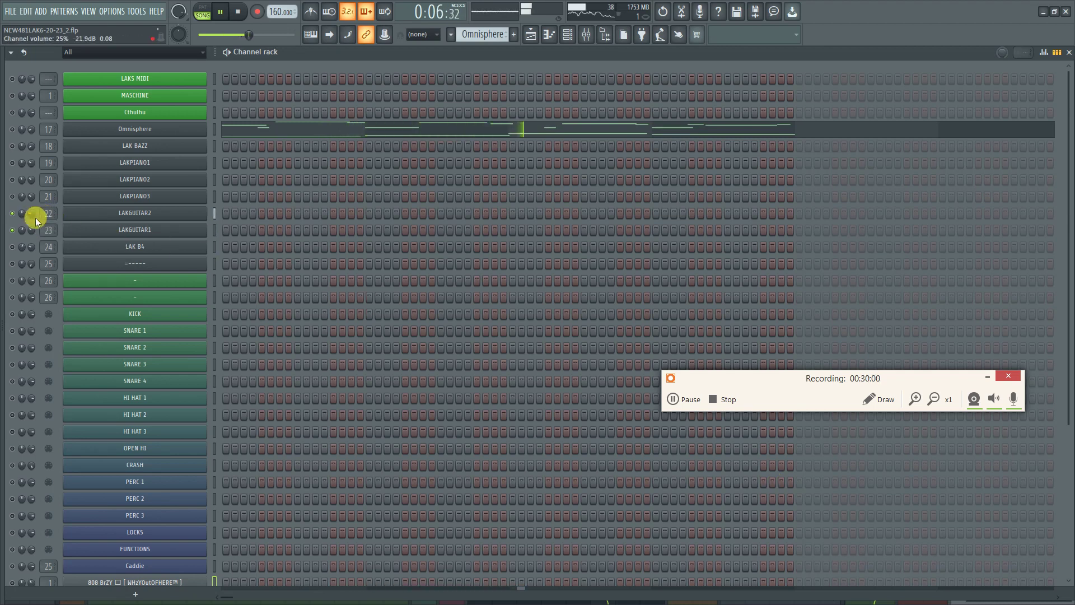
left_click(31, 215)
left_click_drag(32, 215, 31, 218)
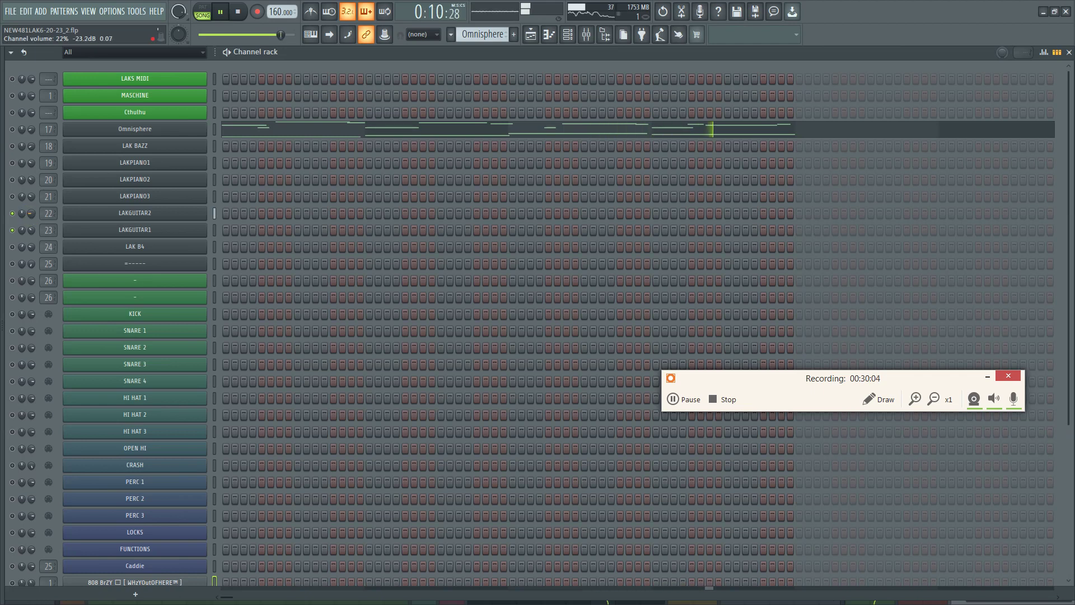
left_click(34, 225)
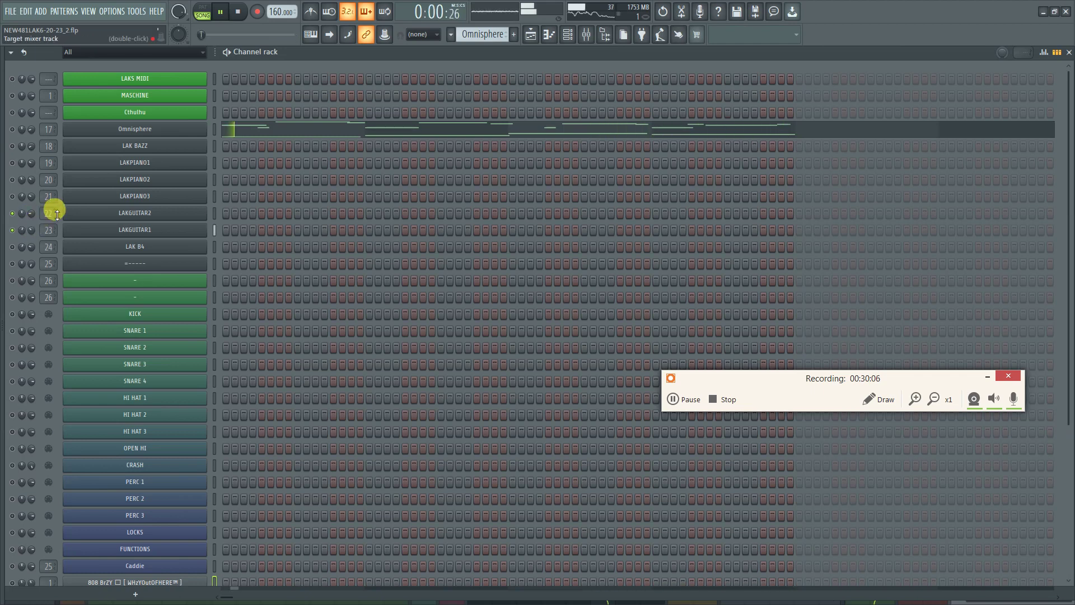
left_click_drag(25, 229, 25, 233)
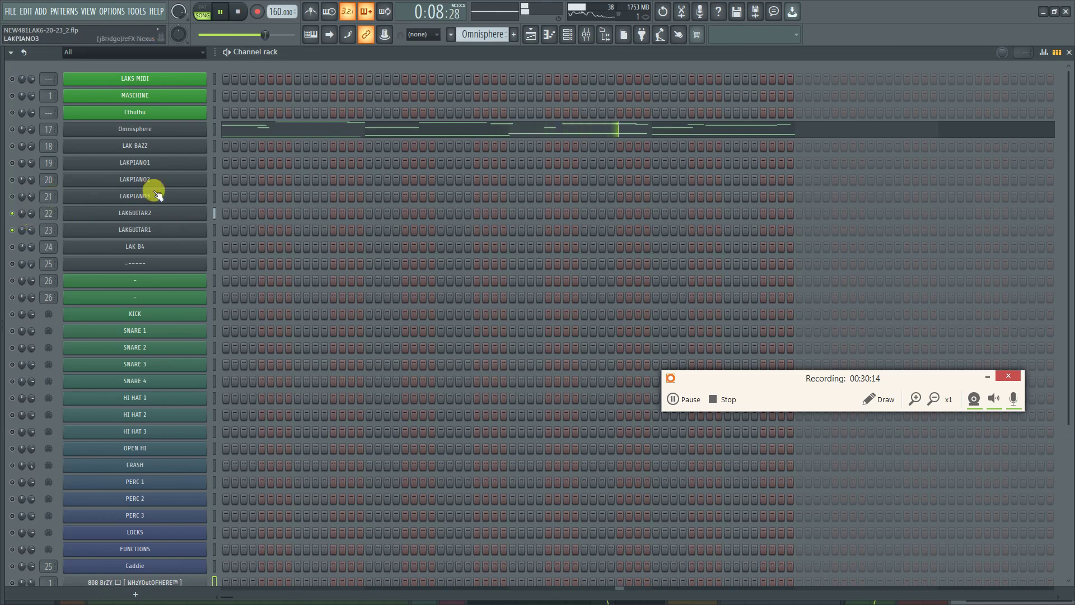
Check the guitar levels in the mixer, unmute the LAK B4 channel, and set its volume to 30% during playback
left_click(587, 37)
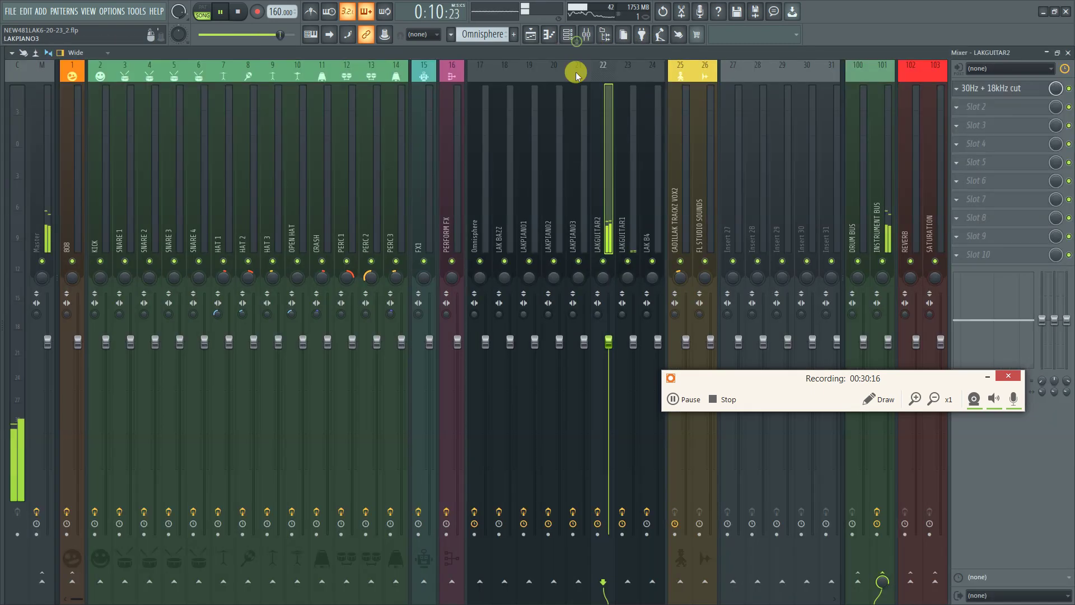
key("F5")
key("F6")
key("space")
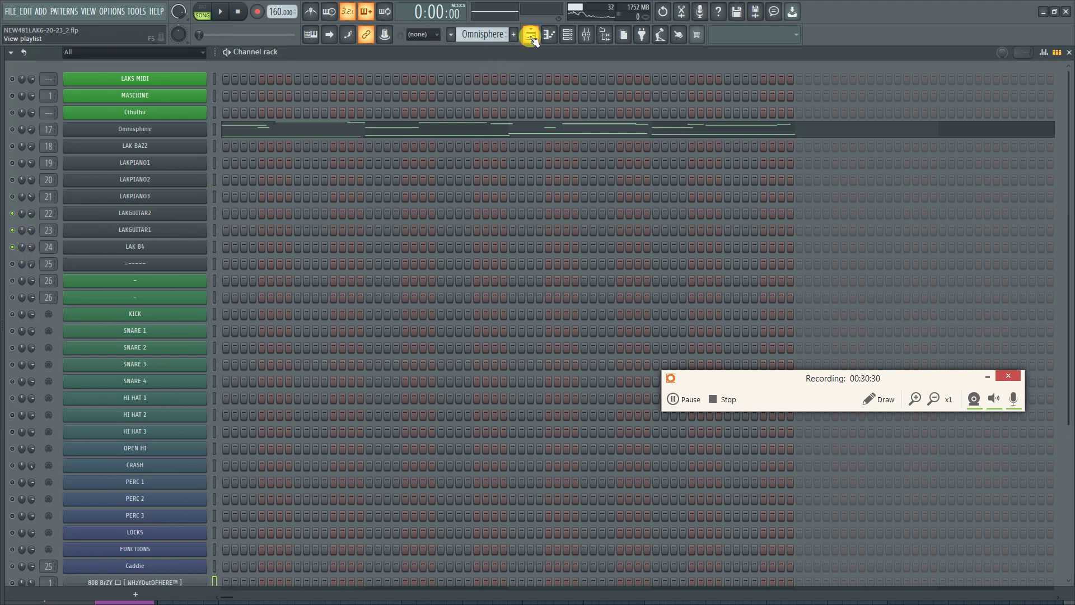
left_click(232, 18)
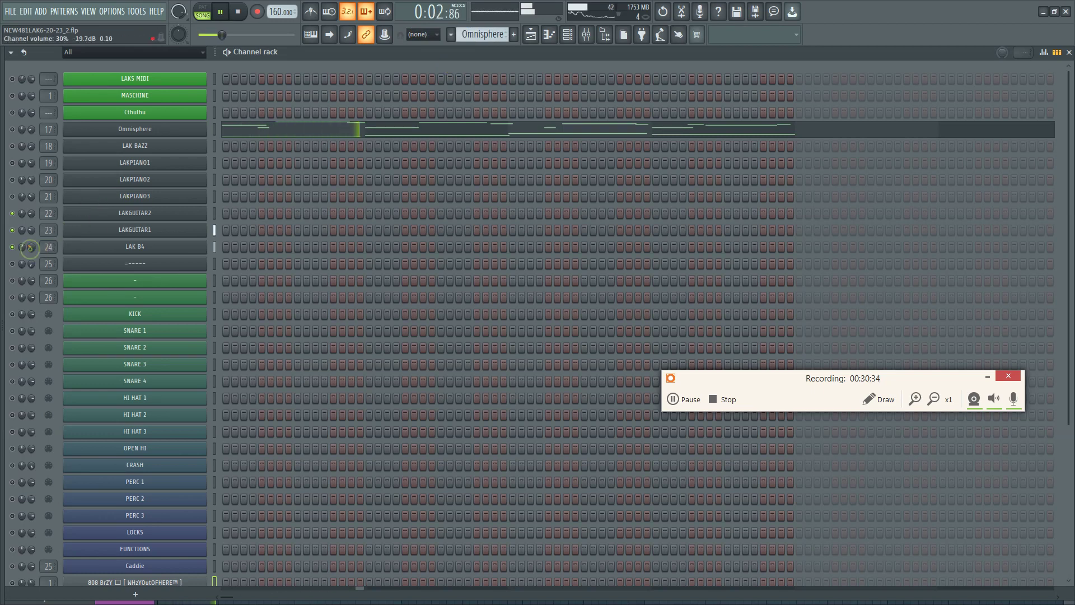
Mute the LAKGUITAR1 and LAKGUITAR2 tracks in the mixer and select the LAK B4 track
left_click(589, 35)
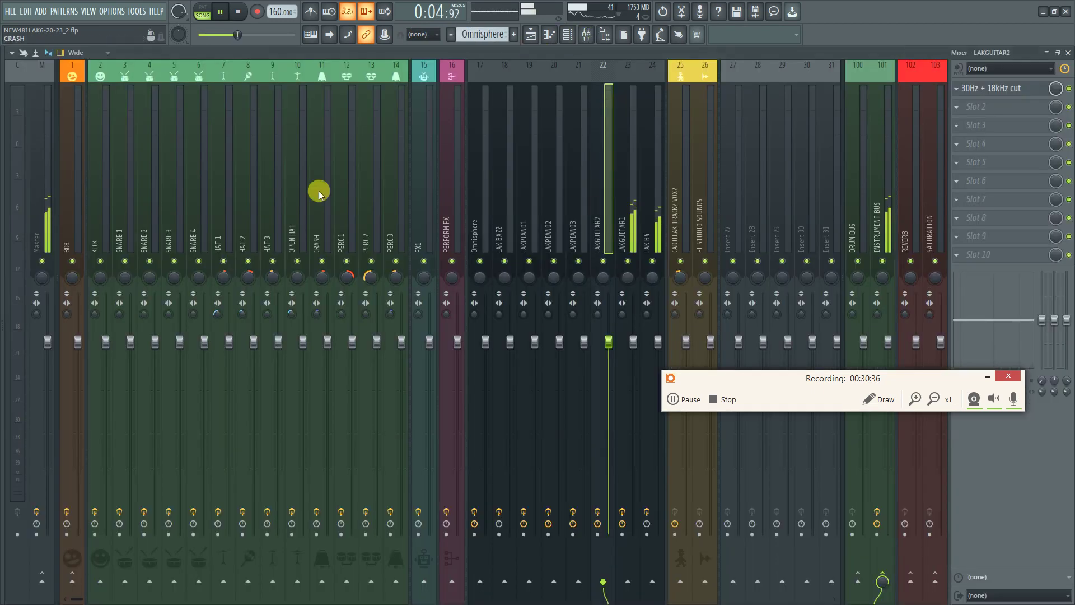
left_click(626, 261)
left_click(570, 251)
left_click(600, 261)
left_click(646, 184)
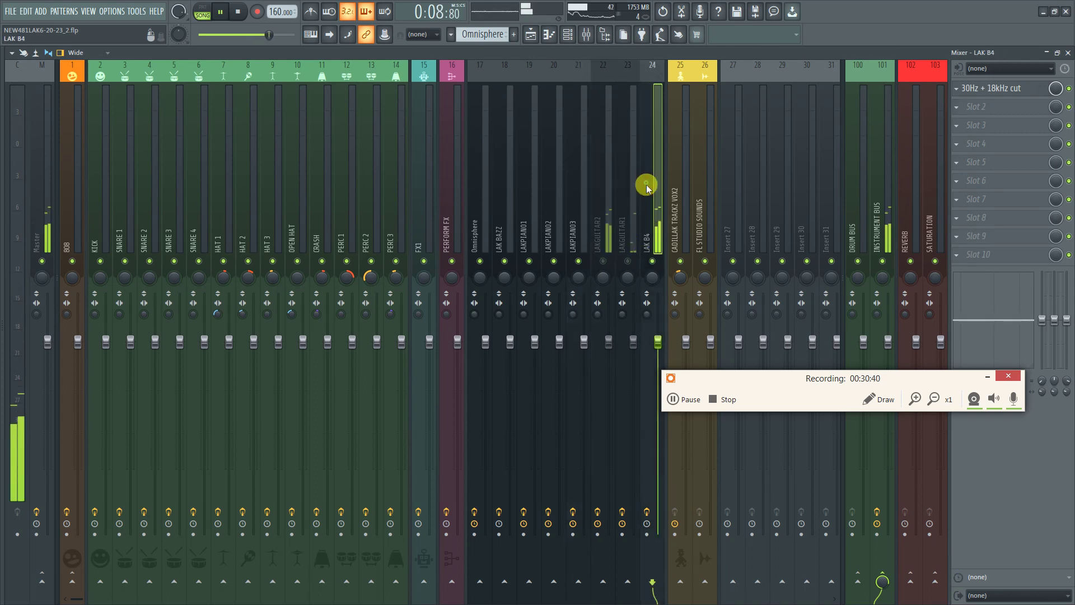
Adjust the main level of the 30Hz + 18kHz cut EQ on LAK B4, lower its low-cut frequency, and close it
left_click(1037, 95)
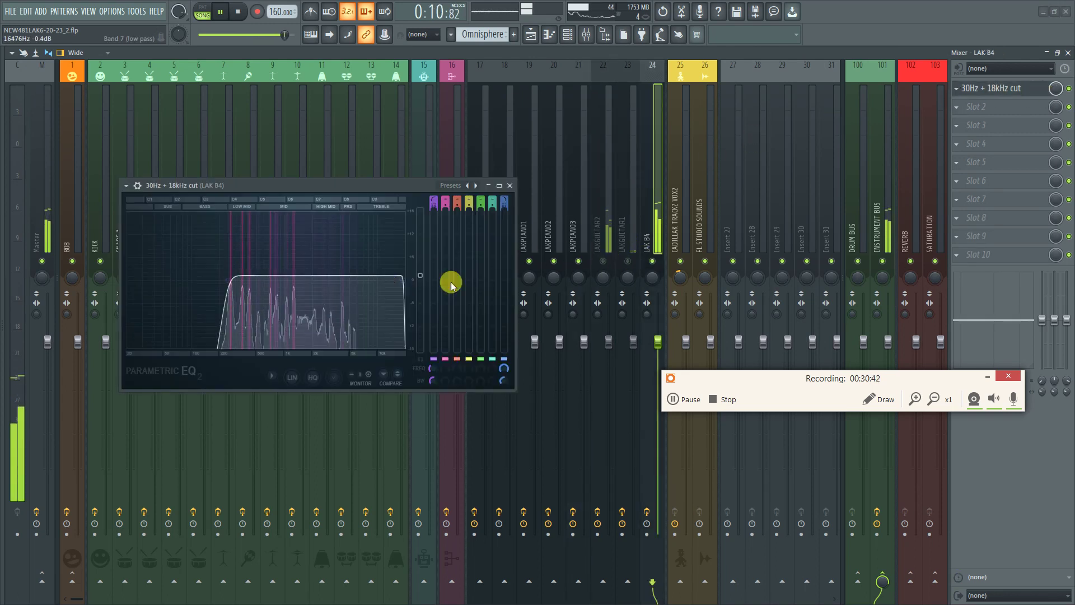
left_click_drag(420, 271, 422, 276)
mouse_move(233, 278)
left_mouse_down()
mouse_move(127, 275)
mouse_move(237, 280)
mouse_move(225, 280)
left_mouse_up()
left_click(510, 185)
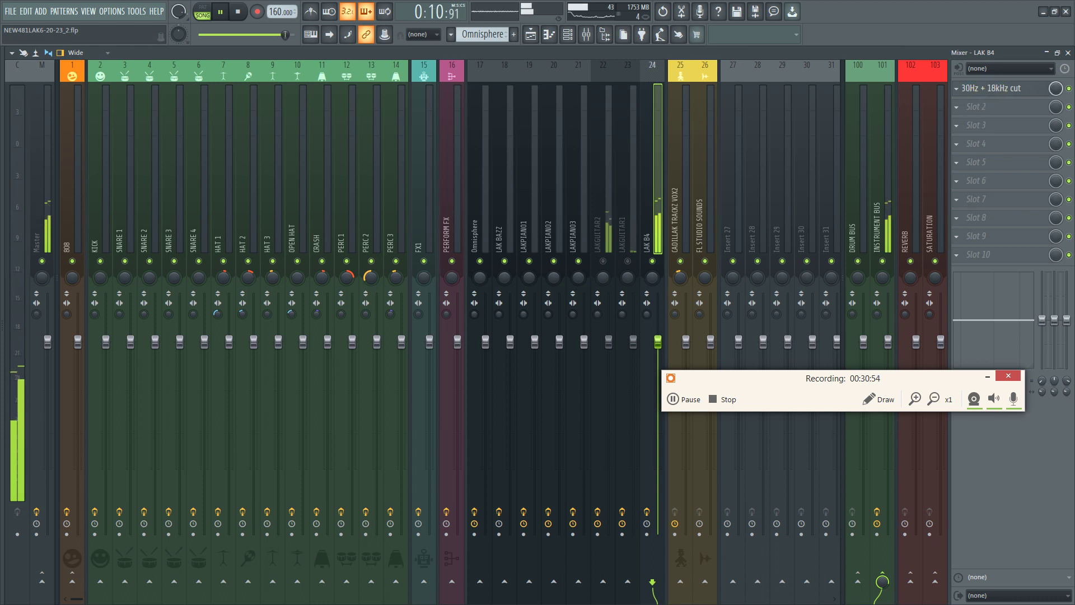
Open the LAK B4 organ instrument from the channel rack to inspect its sound, and close it
left_click(1068, 52)
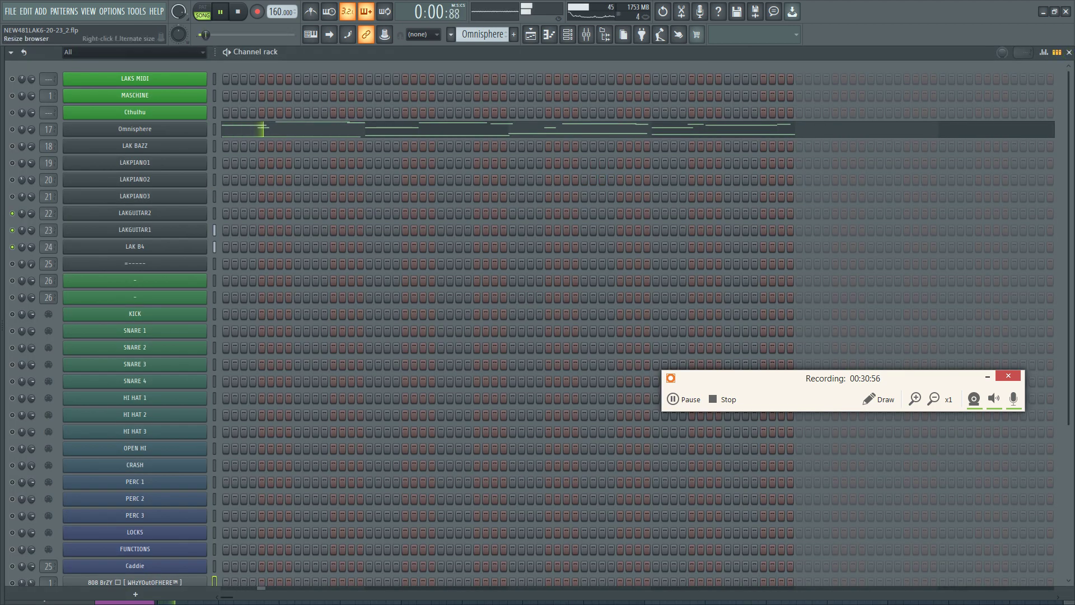
left_click(140, 246)
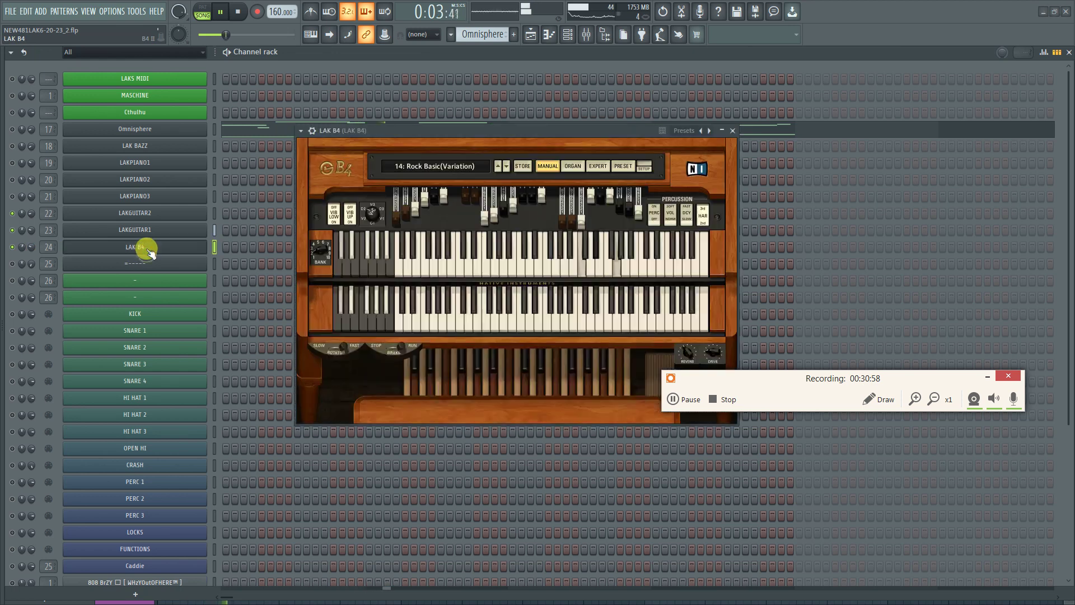
left_click(745, 130)
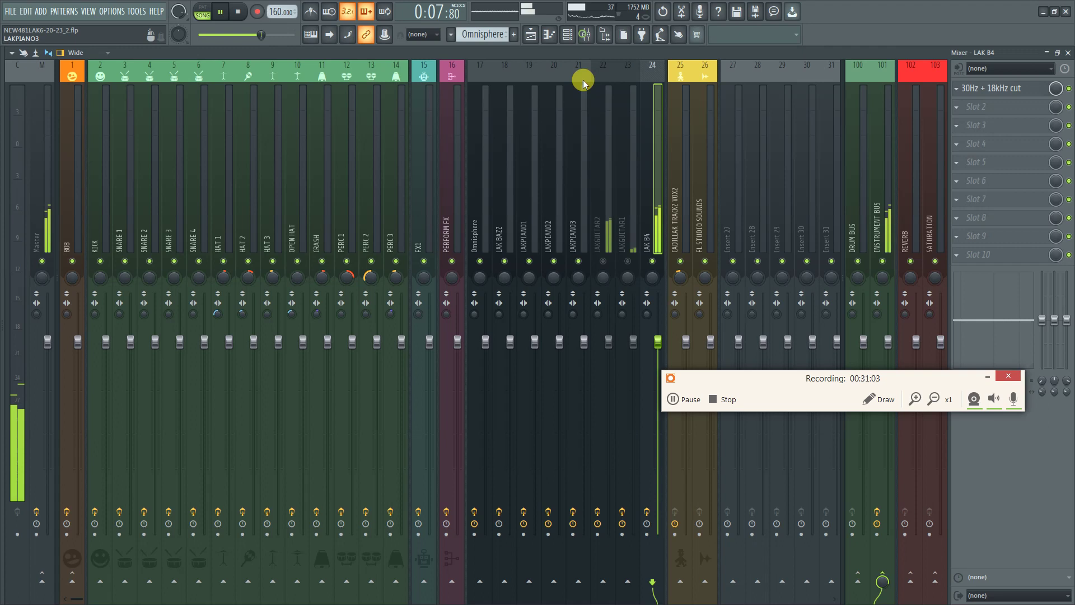
Raise the low-cut frequency and main level of the LAK B4 track's EQ, close the EQ and mixer, and stop playback
left_click(586, 34)
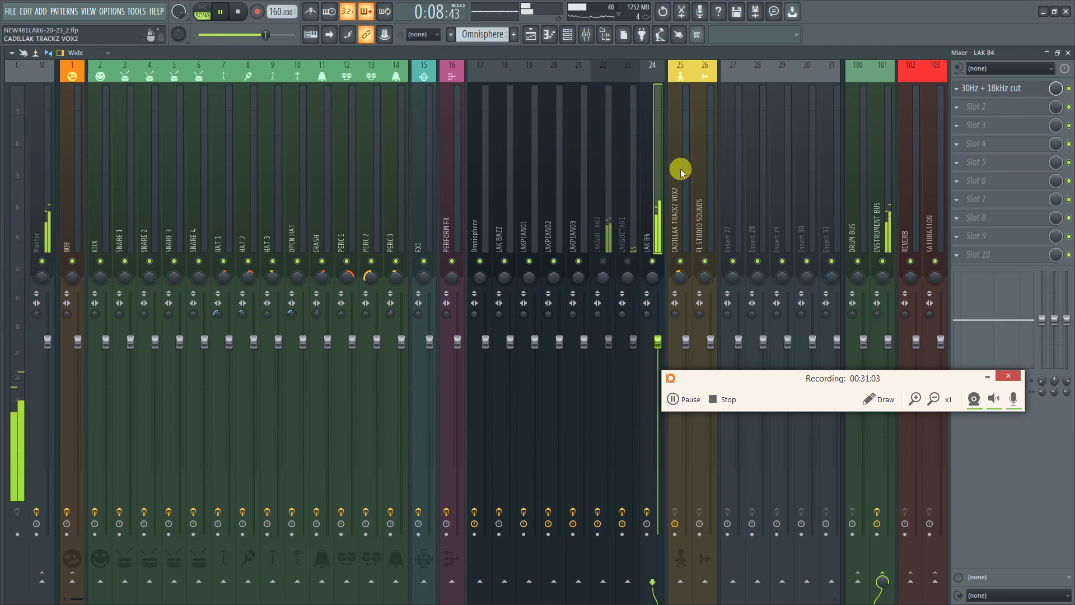
left_click(983, 87)
mouse_move(228, 278)
left_mouse_down()
mouse_move(251, 279)
mouse_move(225, 279)
mouse_move(241, 279)
left_mouse_up()
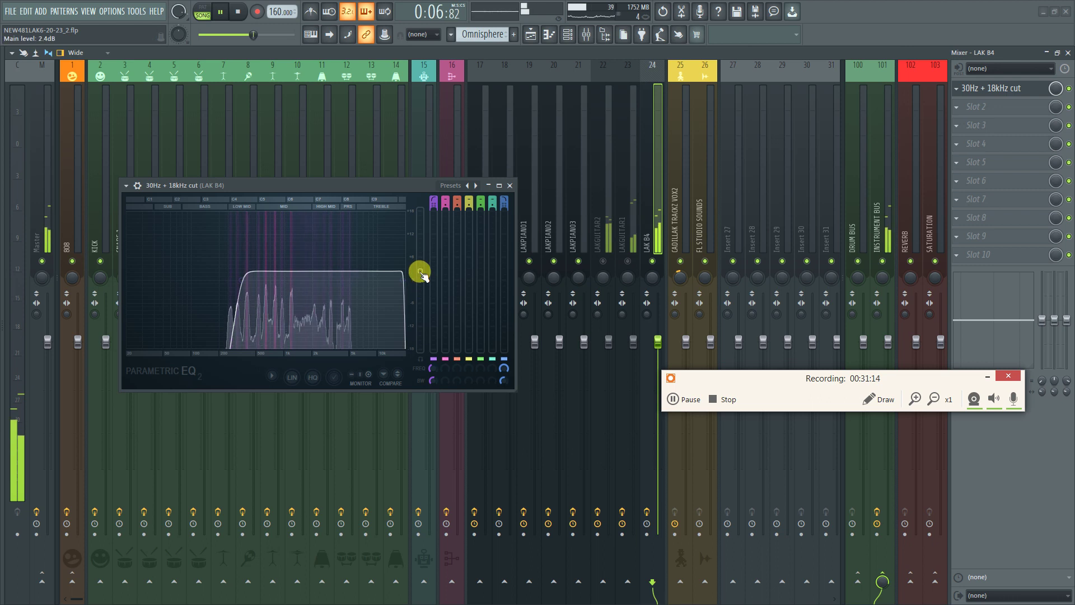
left_click_drag(419, 270, 419, 270)
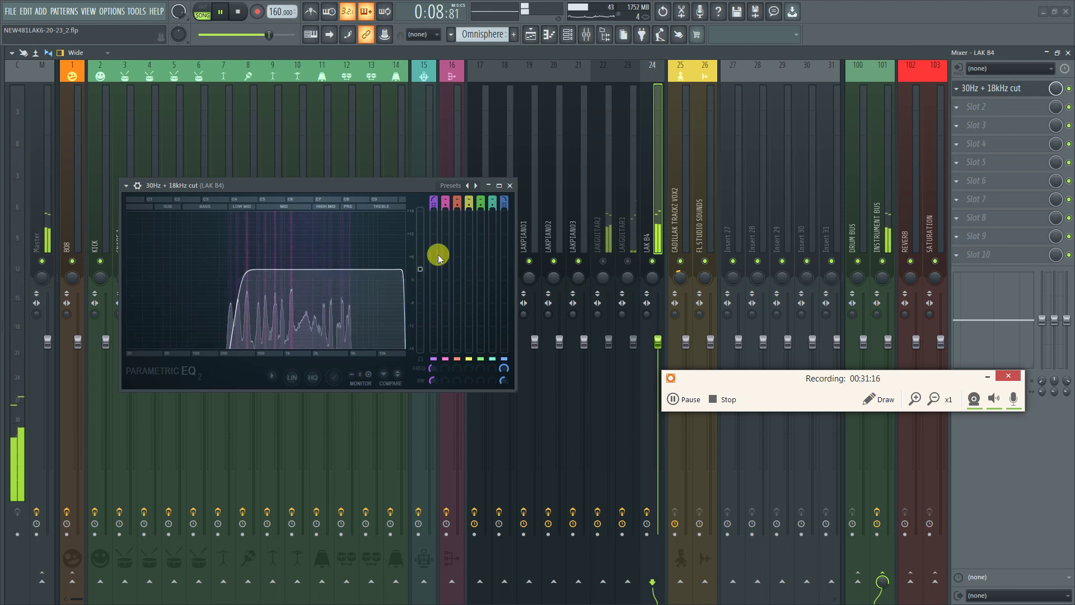
left_click(510, 184)
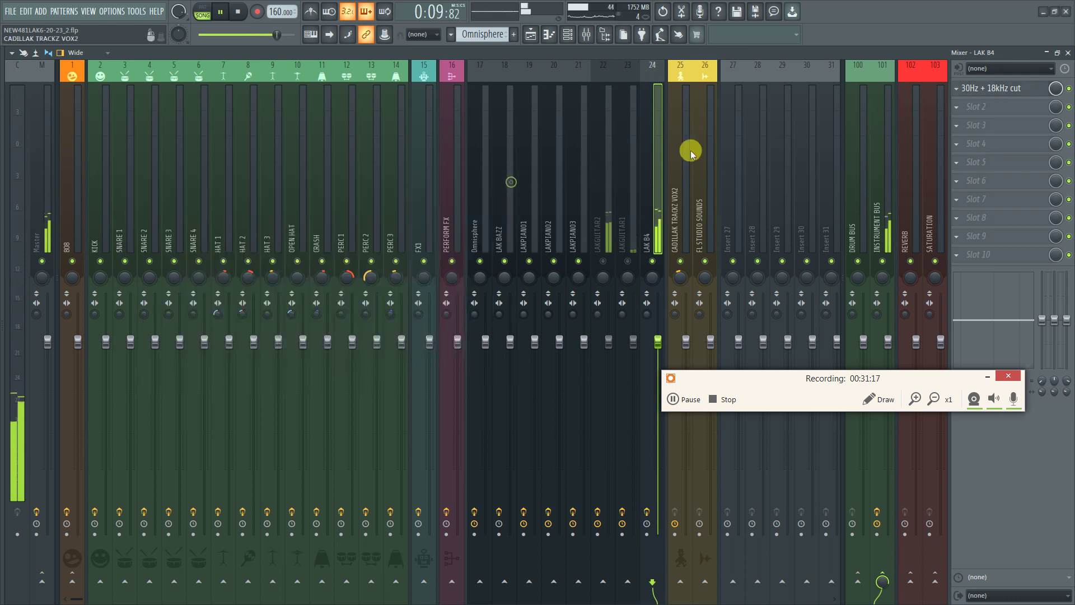
left_click(1046, 52)
key("space")
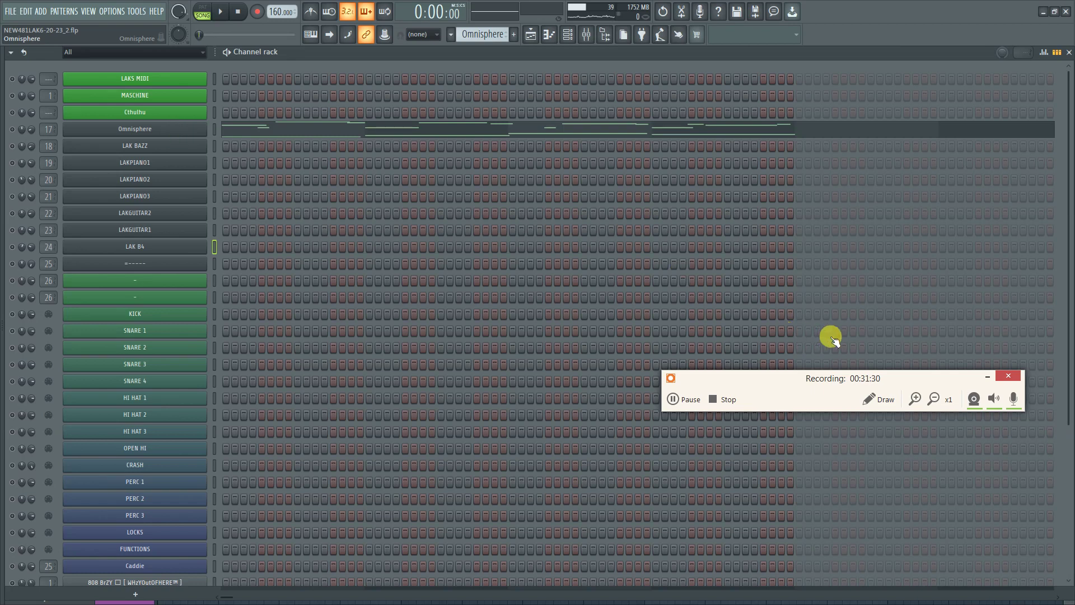
Open the Omnisphere instrument from the channel rack and look up its loaded patch in the patch browser
left_click(110, 130)
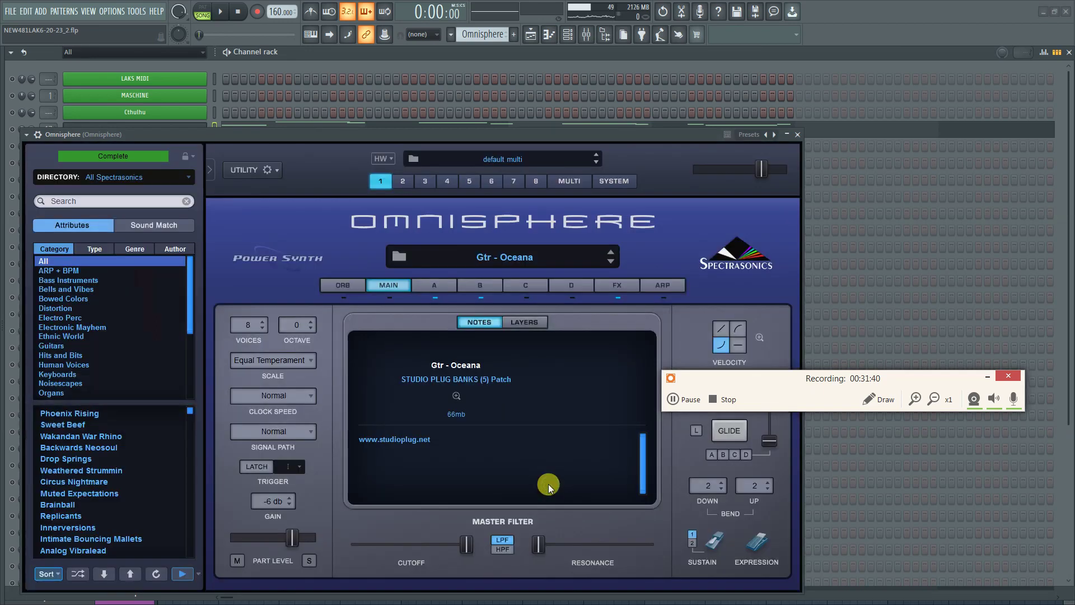
left_click(503, 258)
left_click(449, 264)
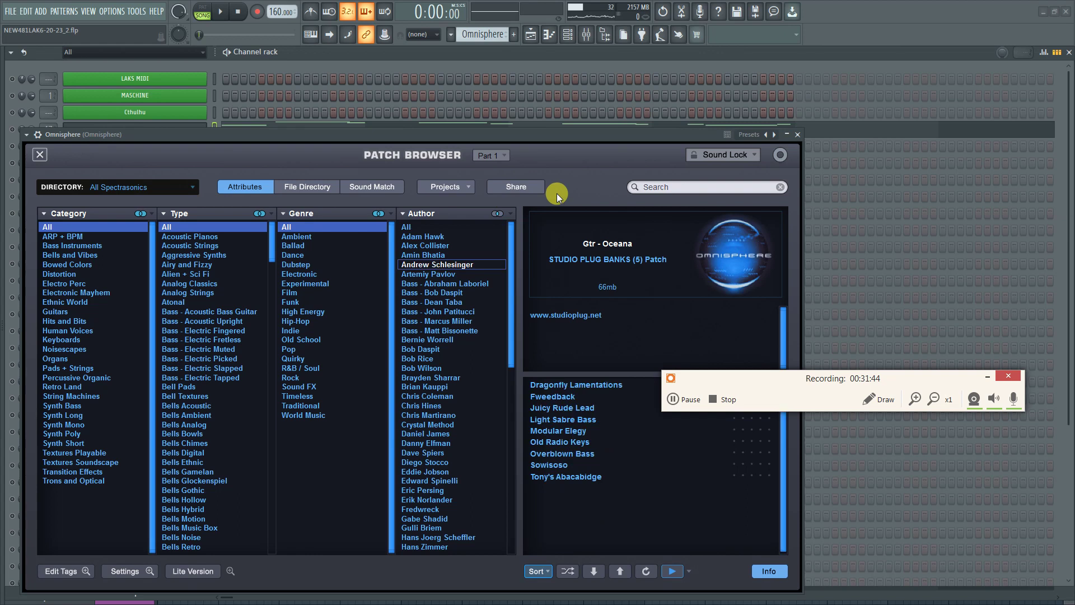
left_click(50, 158)
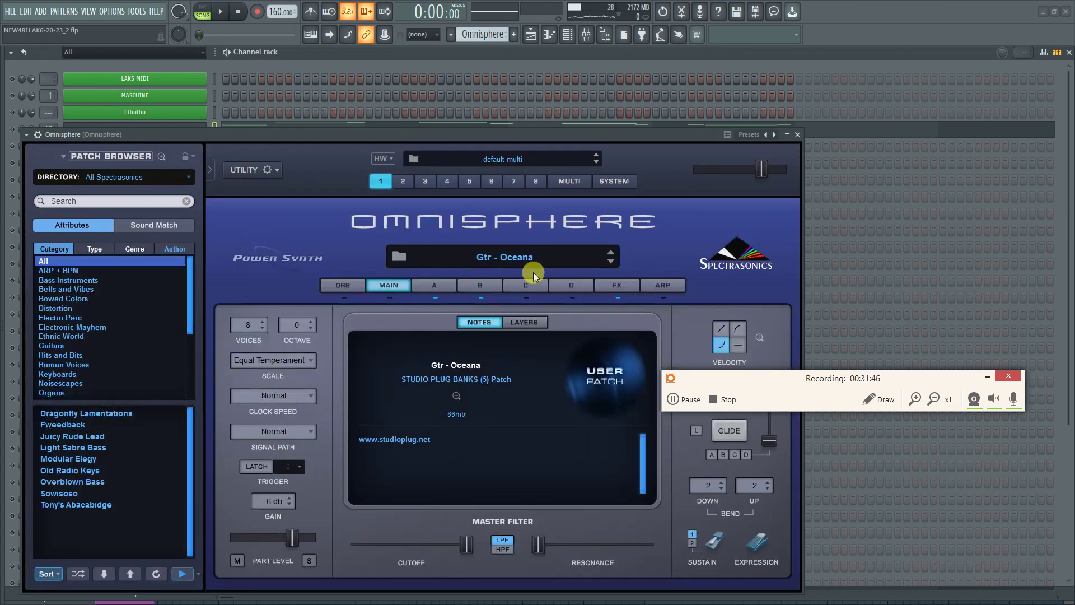
Get the patch name Gtr - Oceana from the Save Patch As dialog, cancel the save, and close Omnisphere
right_click(534, 255)
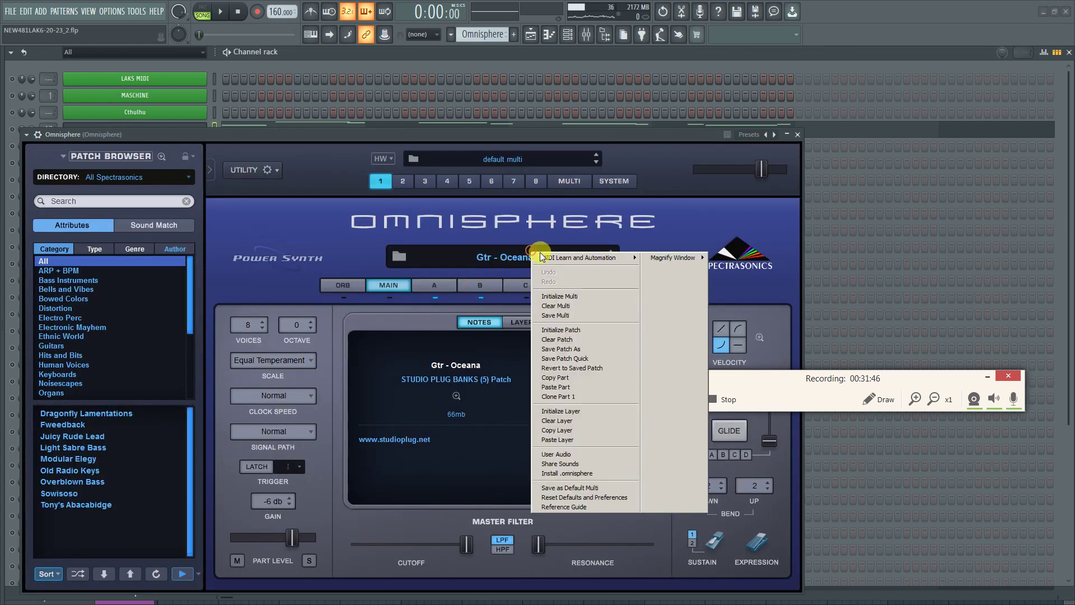
left_click(603, 348)
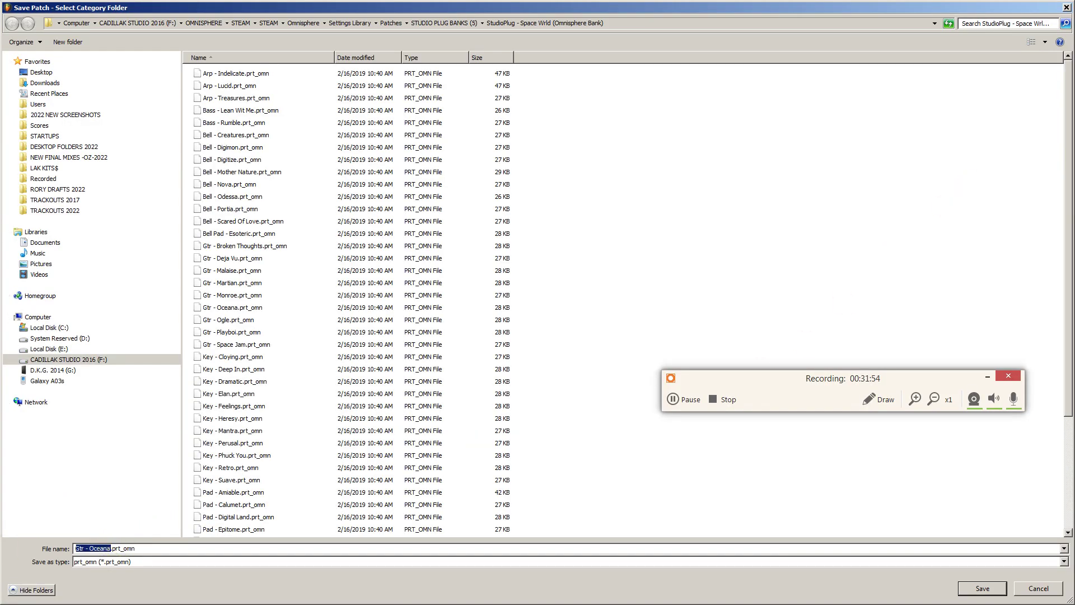
left_click(1067, 8)
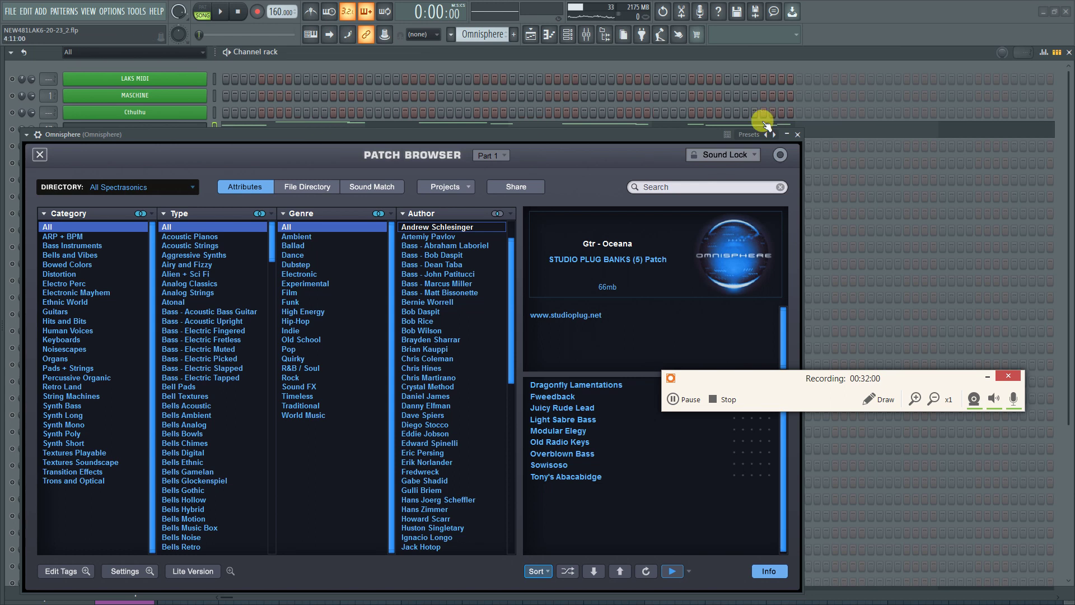
left_click(797, 134)
Rename the Omnisphere channel as Gtr - Oceana
right_click(177, 129)
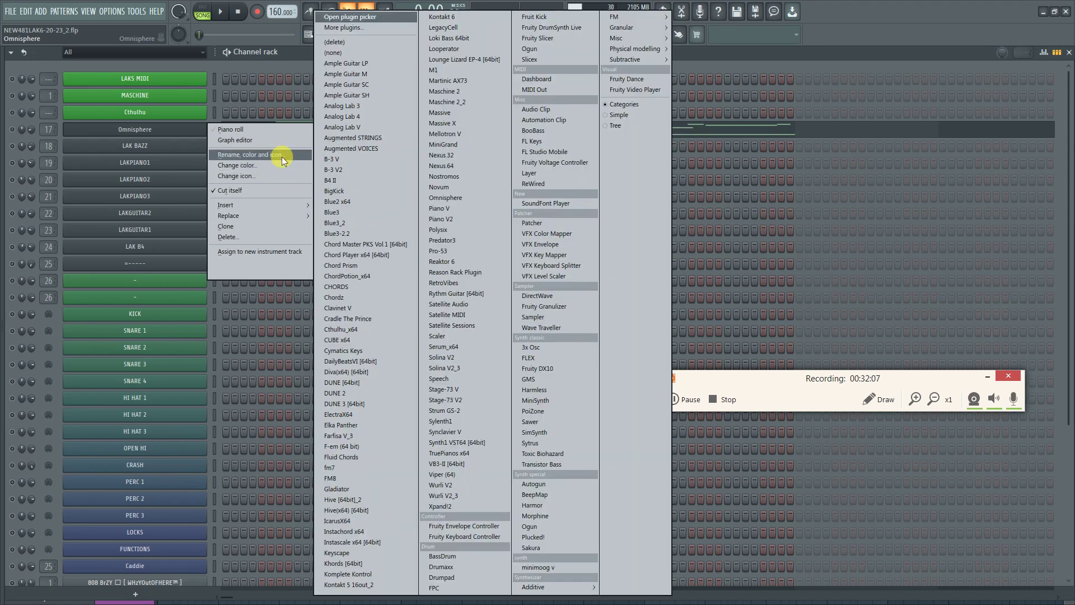
left_click(281, 157)
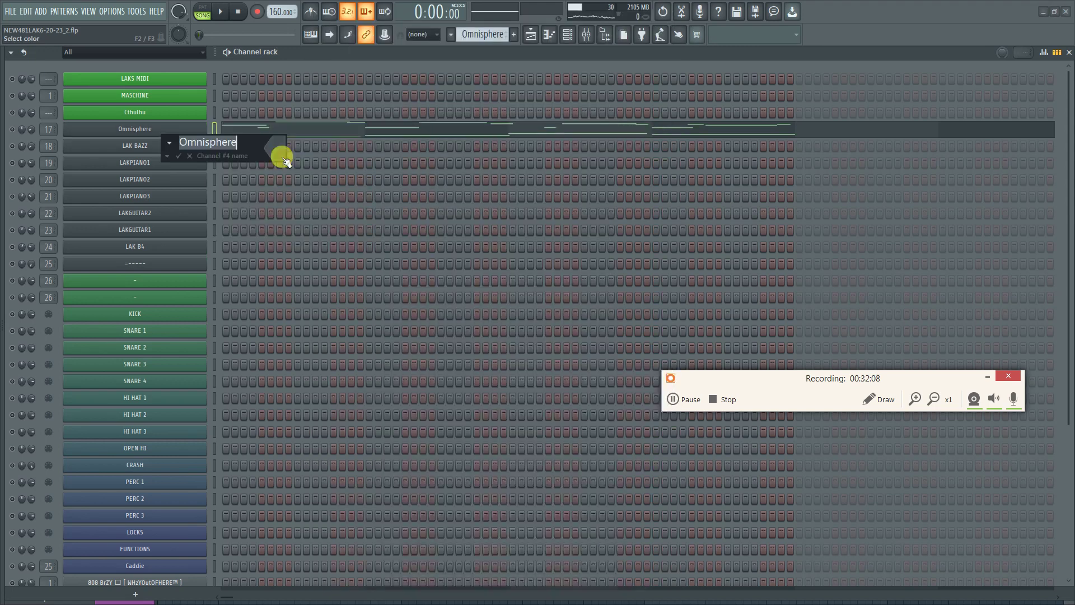
key("Return")
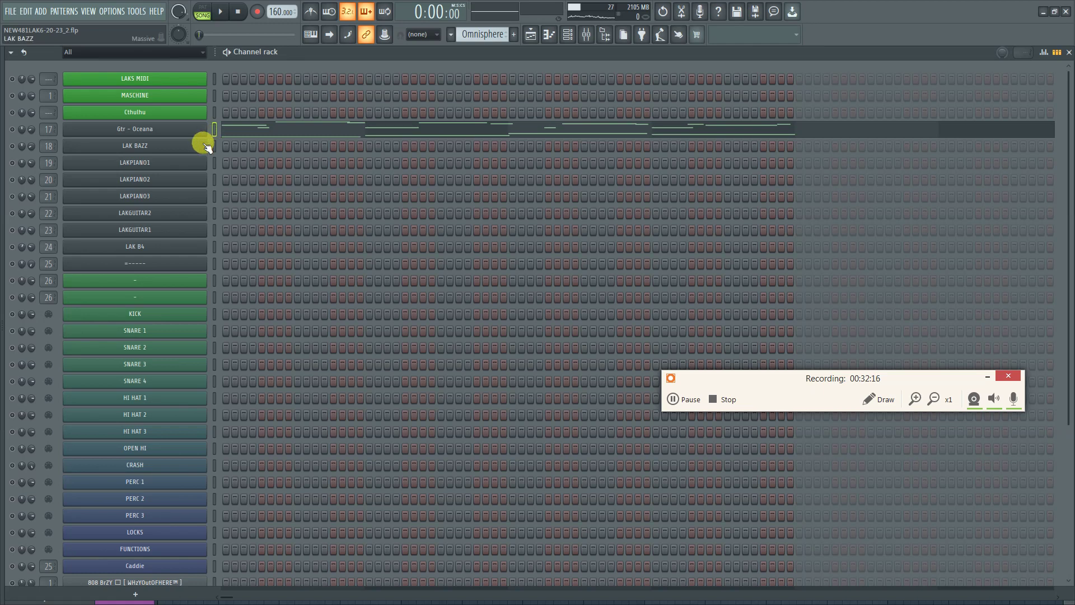
Unmute all channels in the channel rack and play the song
scroll(311, 400, "down", 5)
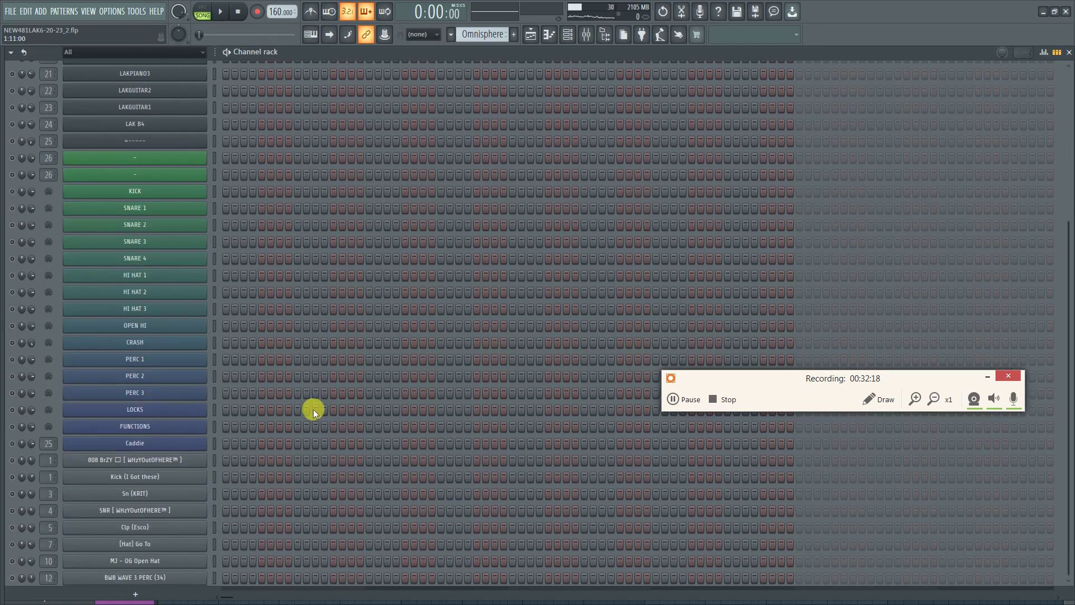
scroll(307, 416, "up", 5)
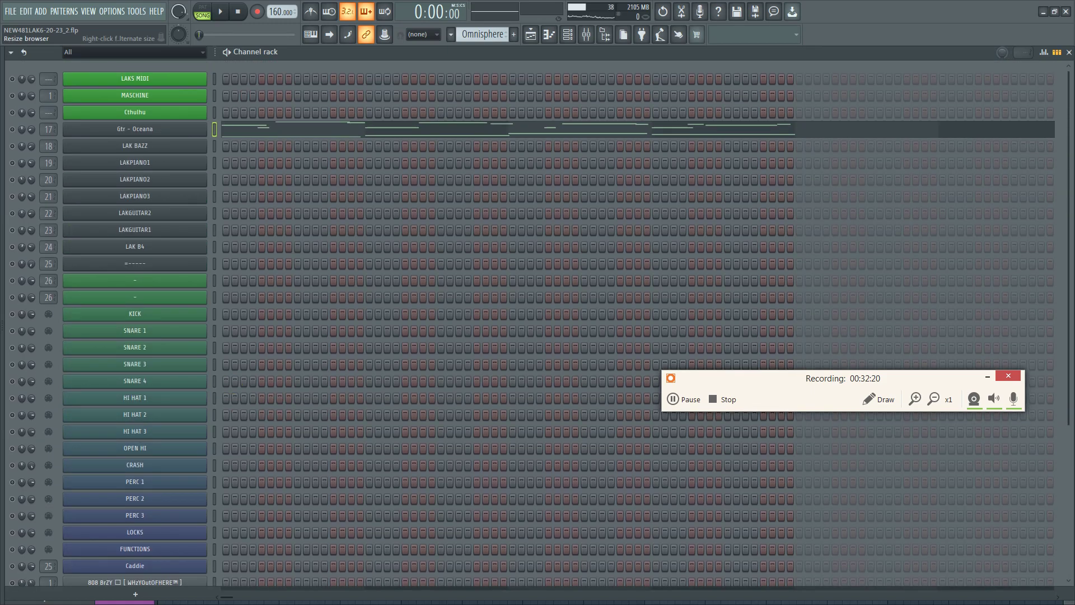
right_click(11, 79)
left_click(17, 86)
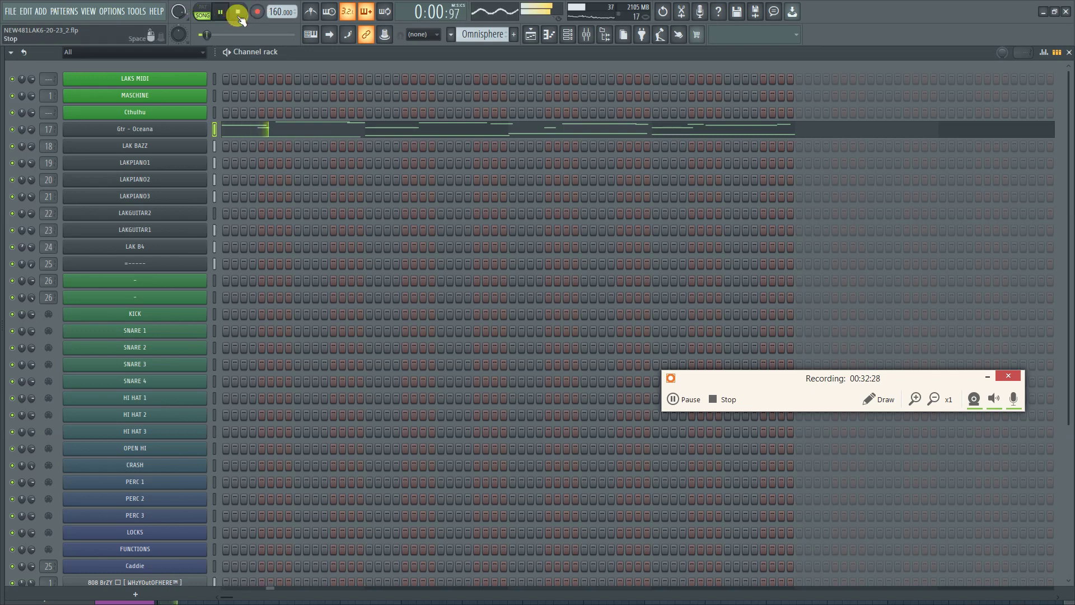
Mute the 808 BrZY and LAK BAZZ channels in the channel rack, play the song without them, and stop playback
scroll(317, 408, "down", 2)
scroll(317, 408, "down", 1)
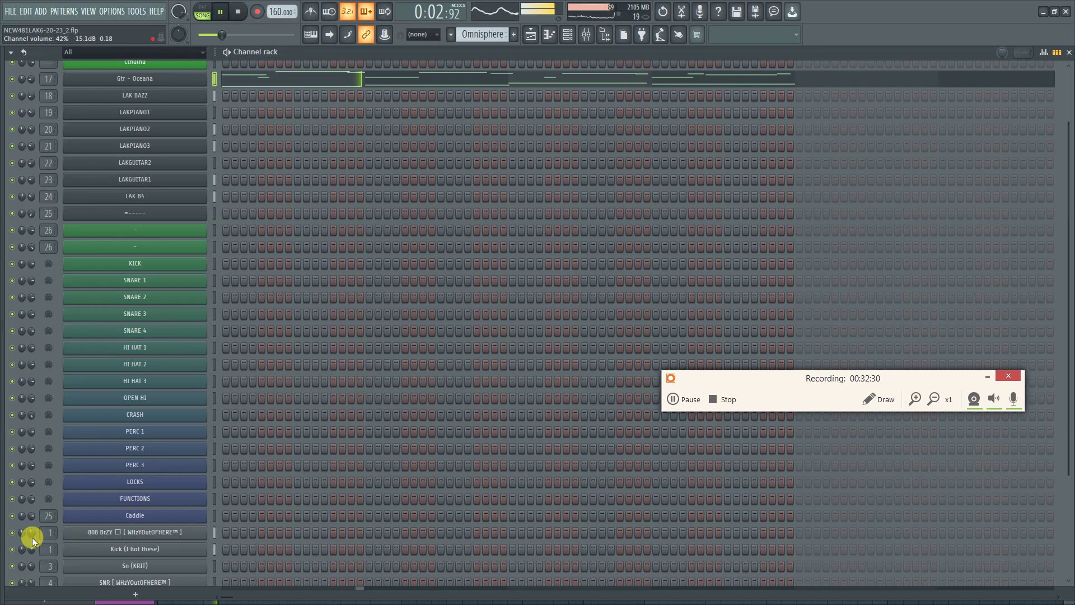
left_click(12, 533)
key("space")
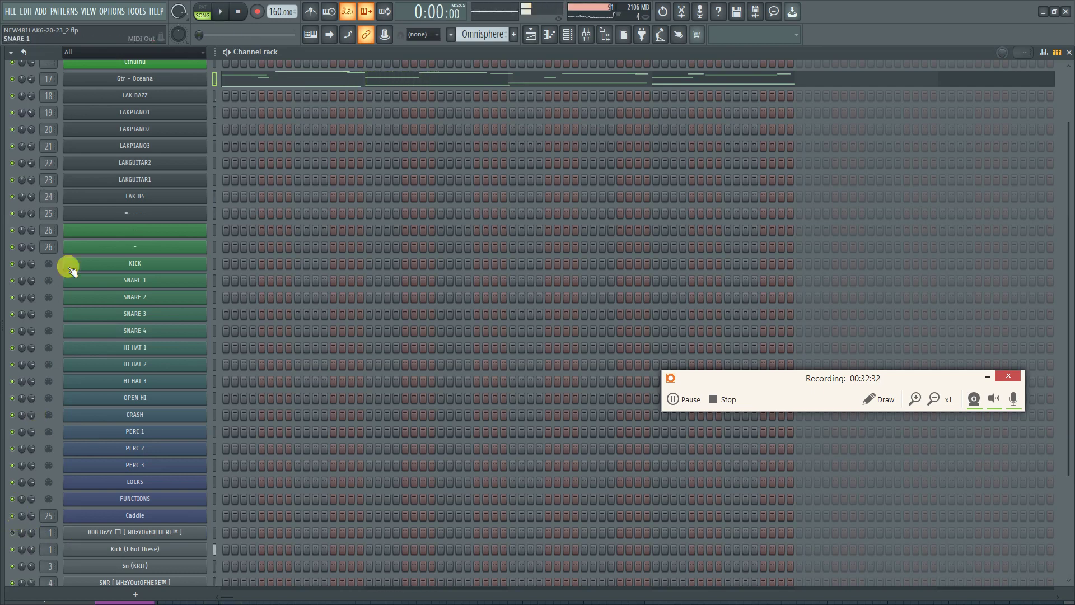
left_click(12, 96)
key("space")
scroll(106, 481, "down", 5)
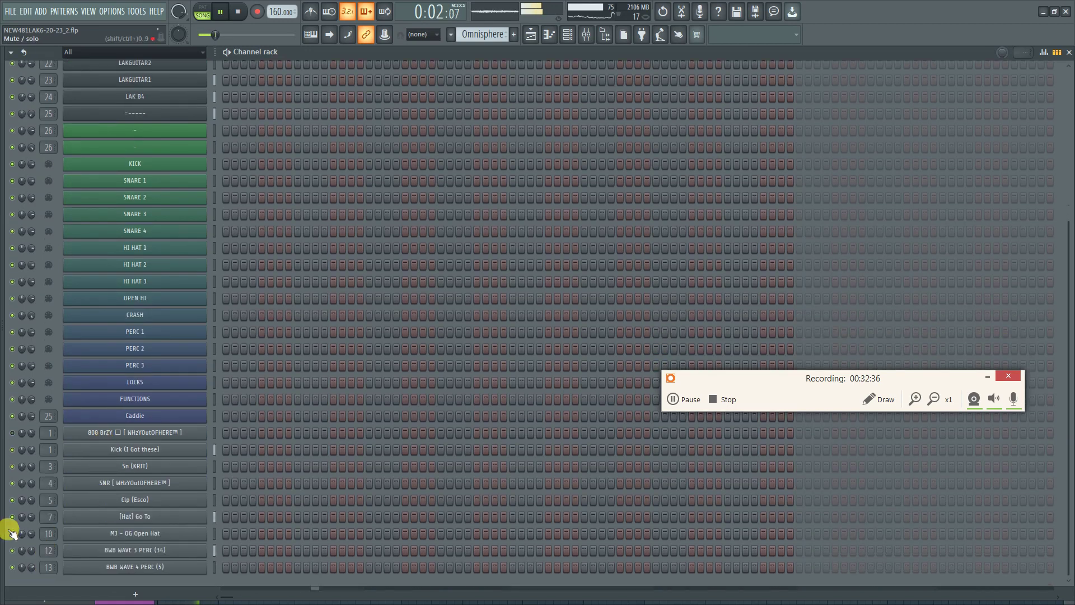
scroll(226, 549, "up", 7)
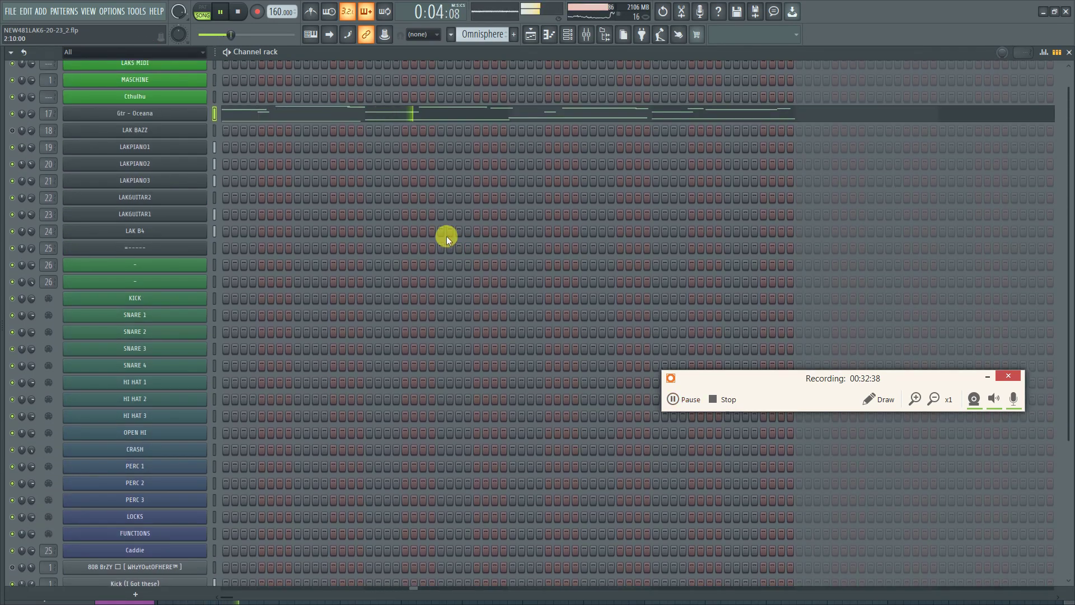
key("space")
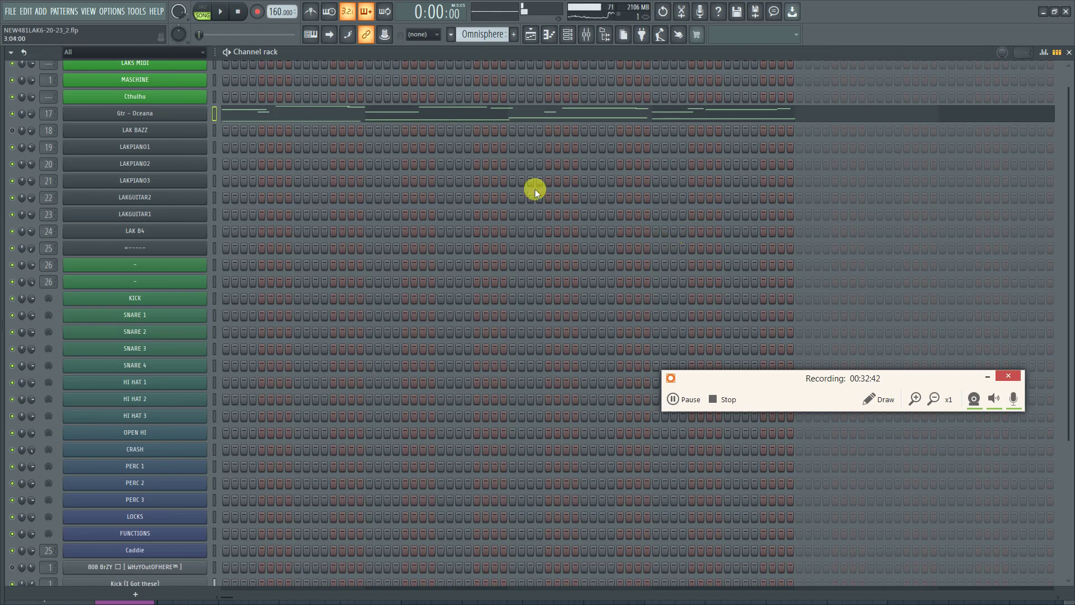
Play the song and mute the KICK and SNARE 4 tracks in the mixer
scroll(163, 182, "down", 8)
scroll(171, 194, "up", 9)
scroll(184, 199, "down", 5)
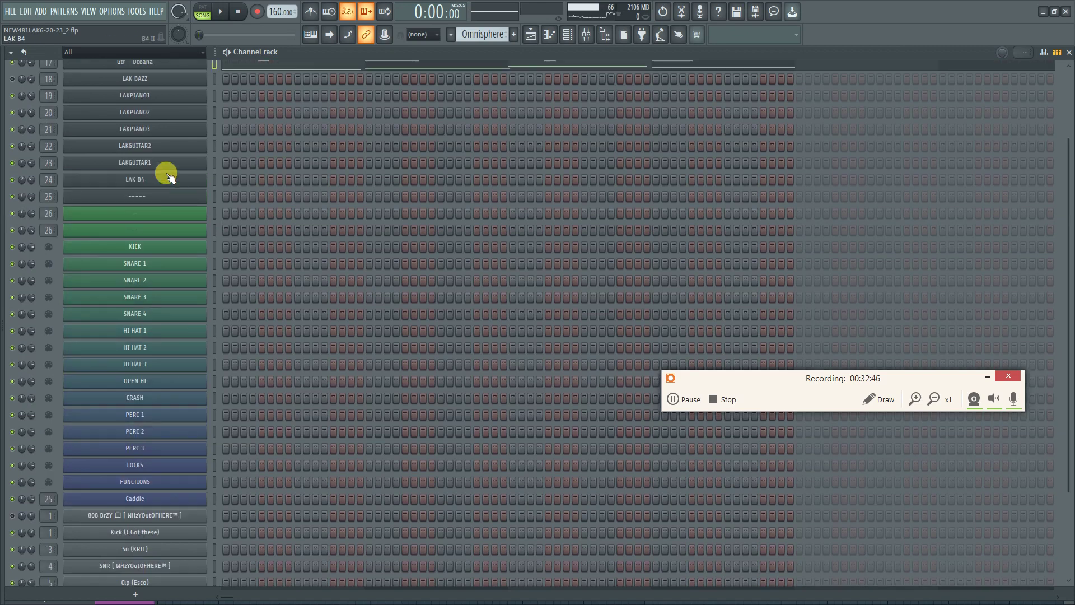
scroll(166, 171, "up", 5)
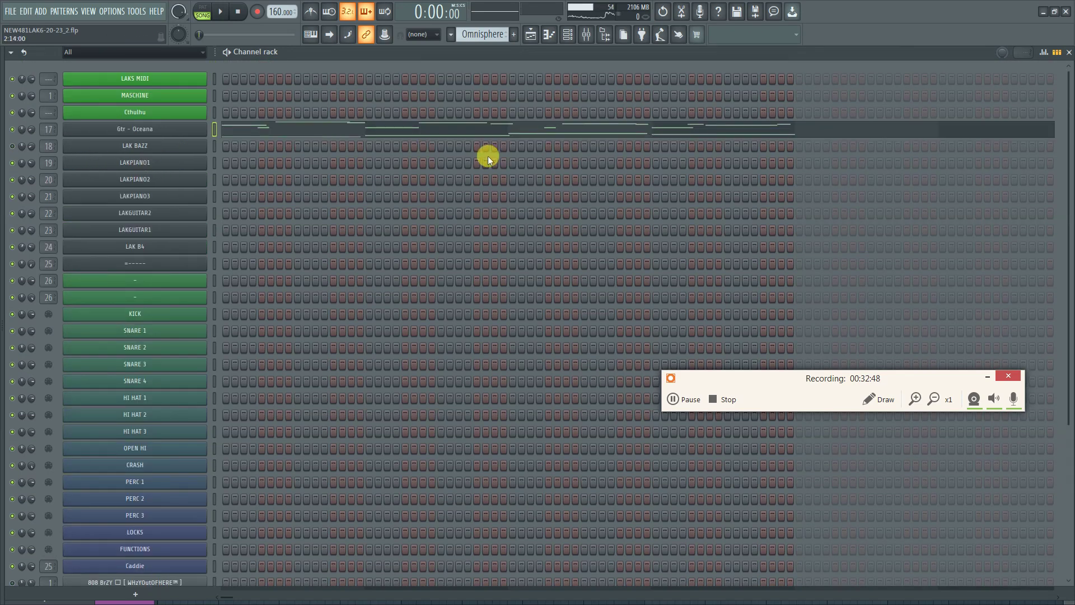
key("space")
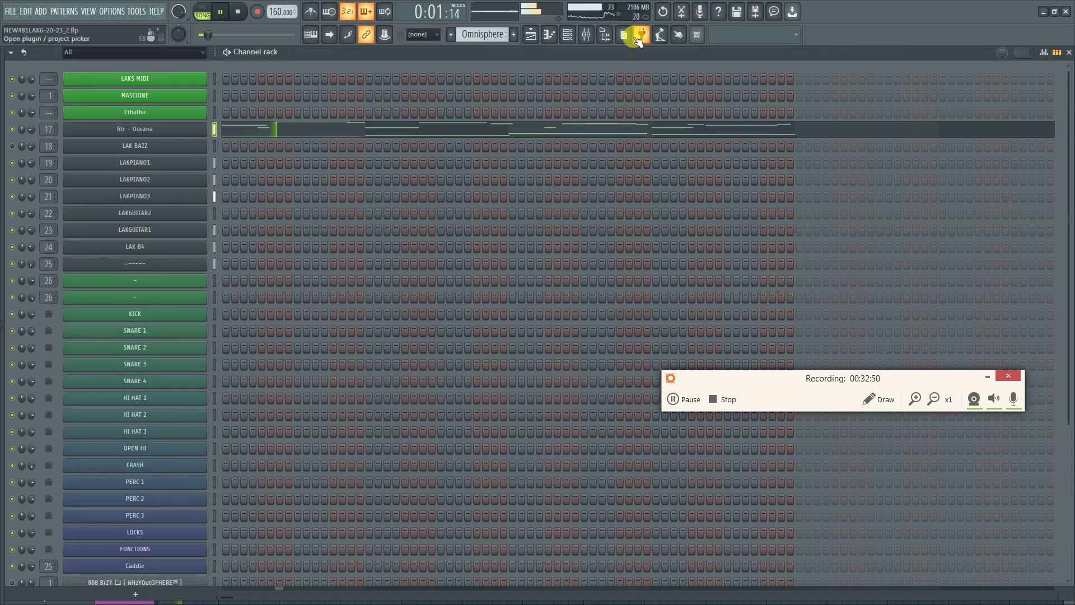
left_click(587, 34)
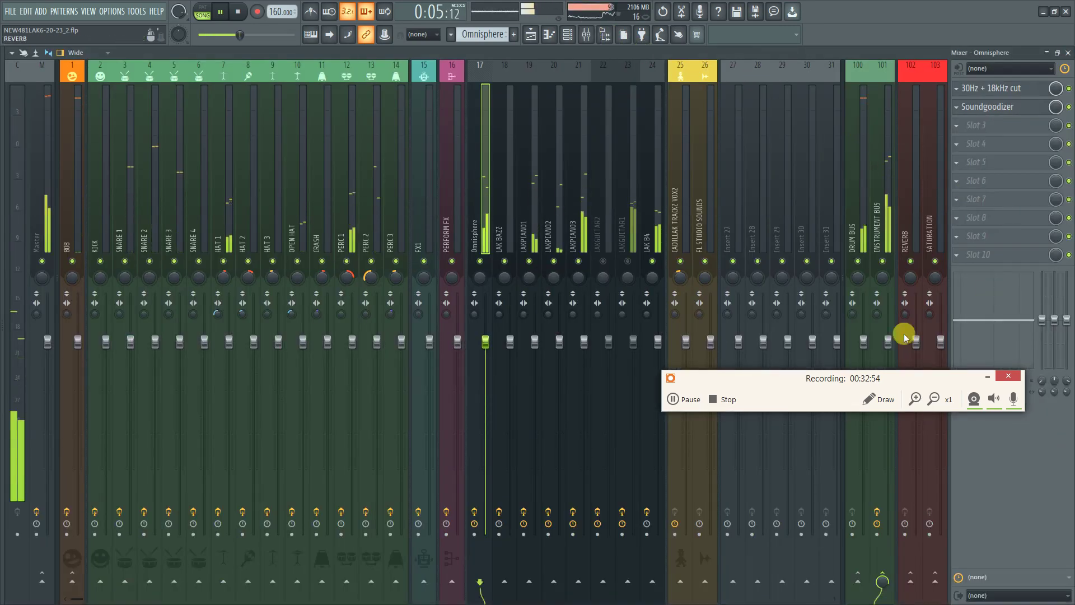
left_click(100, 260)
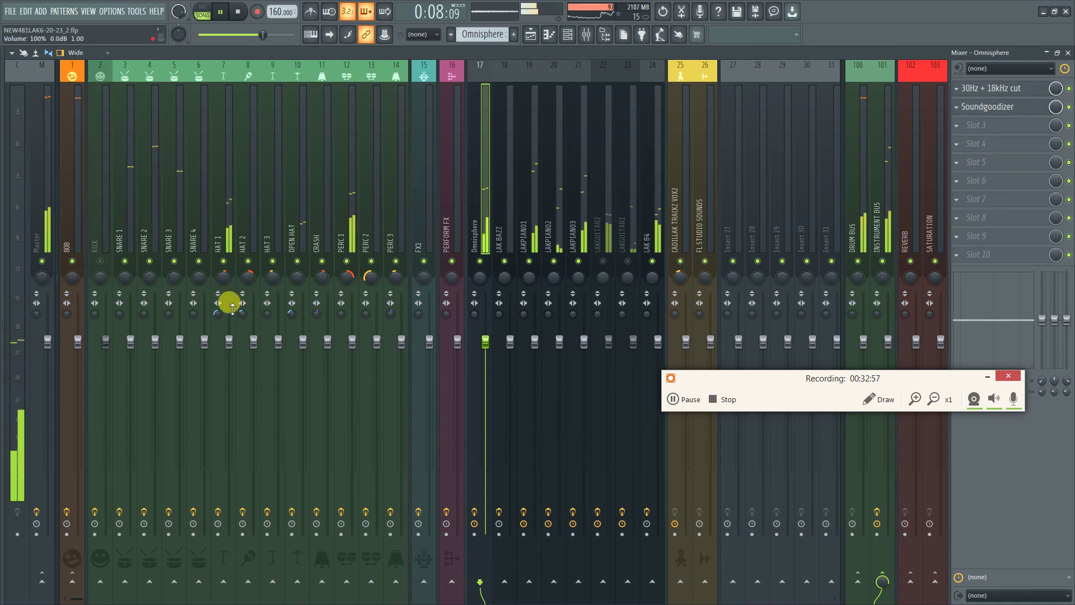
left_click(198, 261)
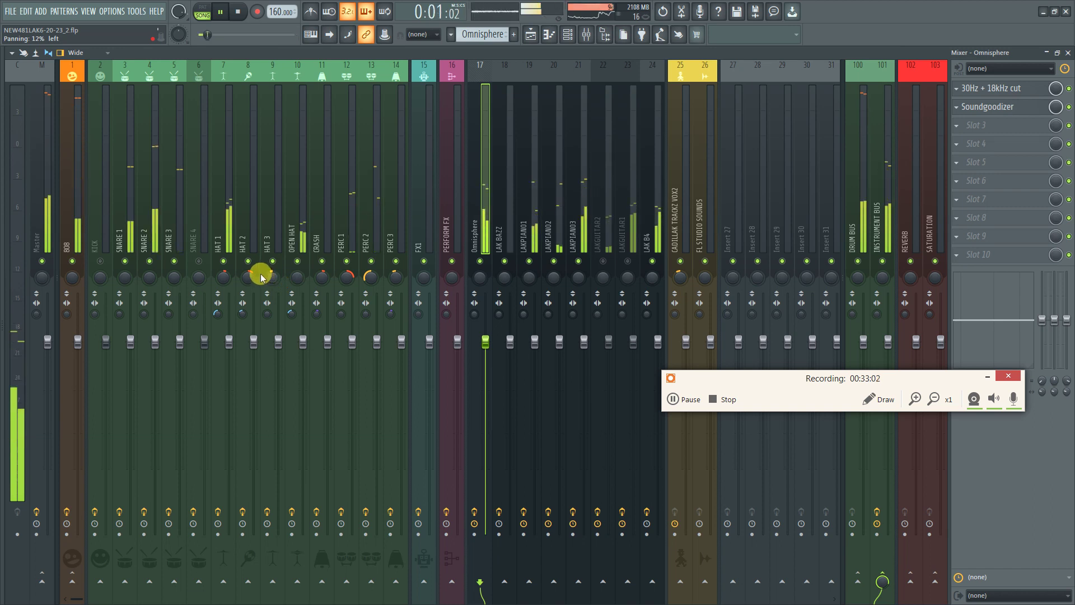
Check the playlist and channel rack for the drum channels and the mixer tracks they are routed to
key("F5")
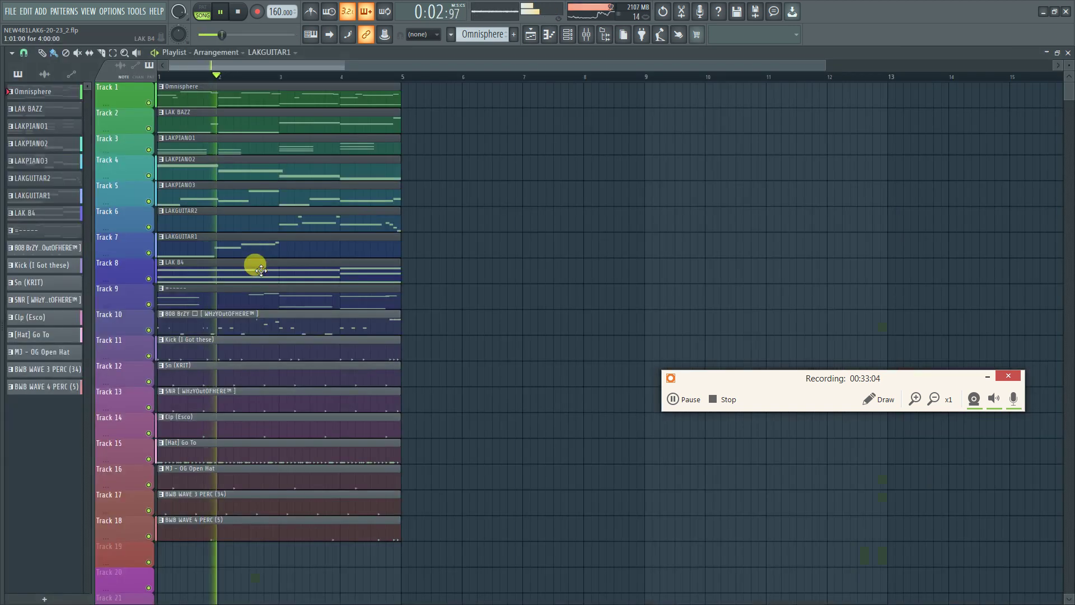
key("F6")
scroll(261, 270, "down", 5)
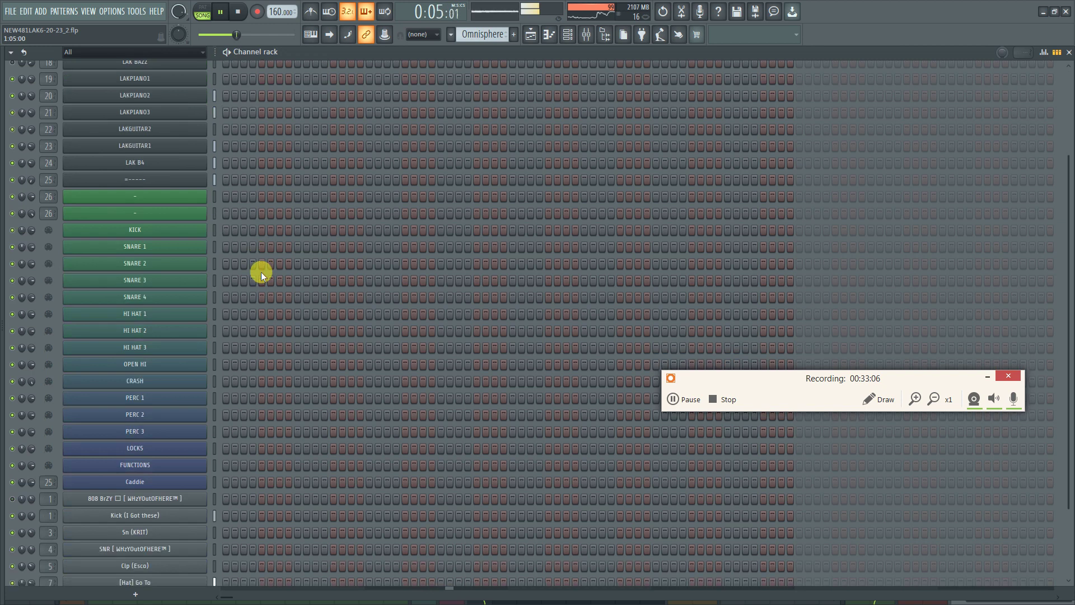
key("F5")
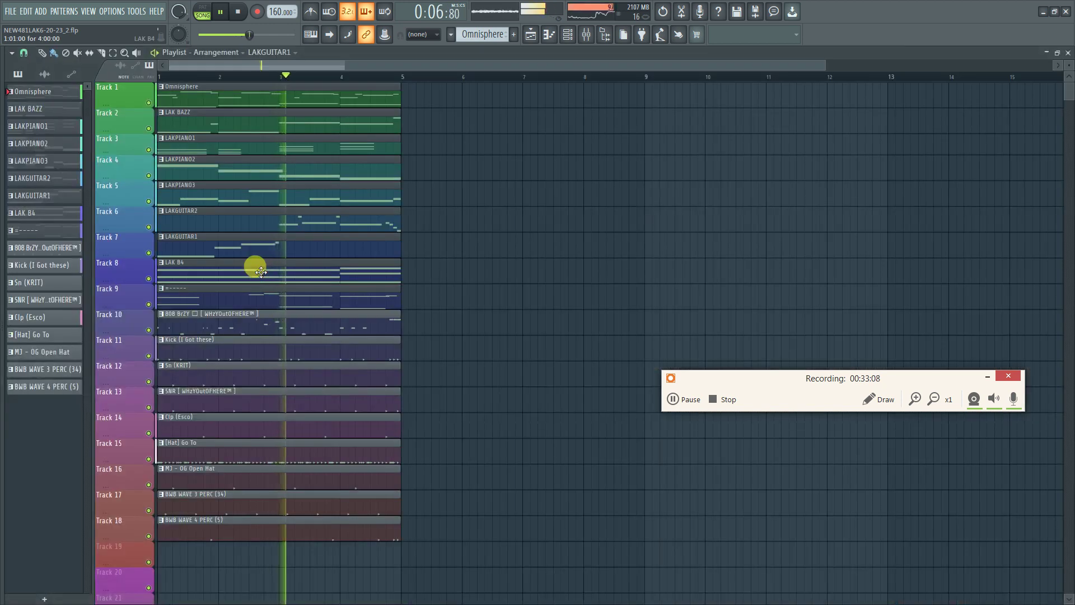
key("F6")
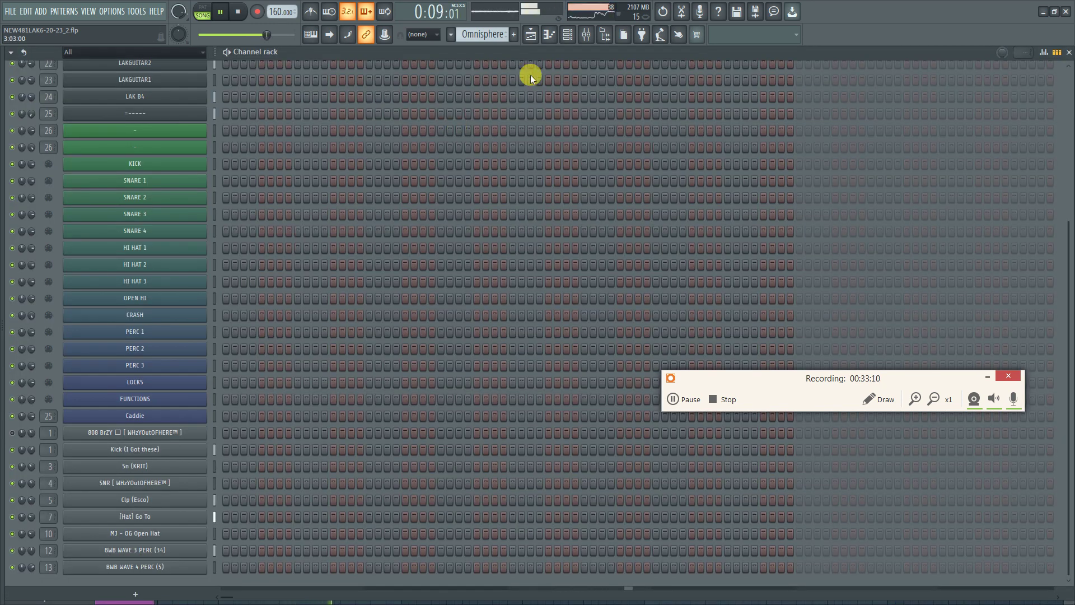
Mute the HAT 2, HAT 3 and CRASH tracks in the mixer while replaying the song
left_click(587, 35)
key("space")
key("space")
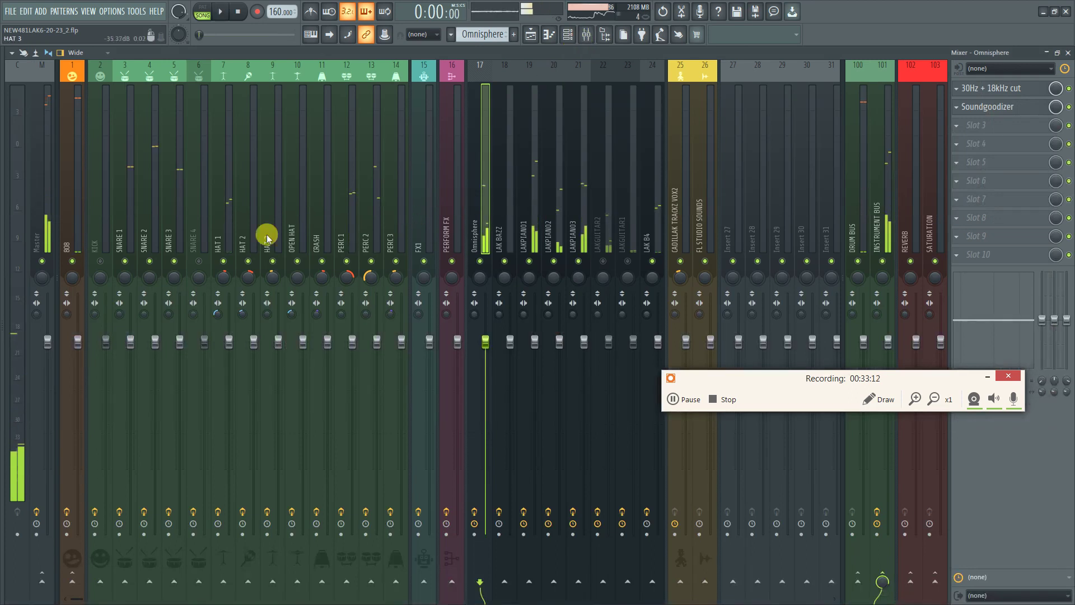
left_click(249, 261)
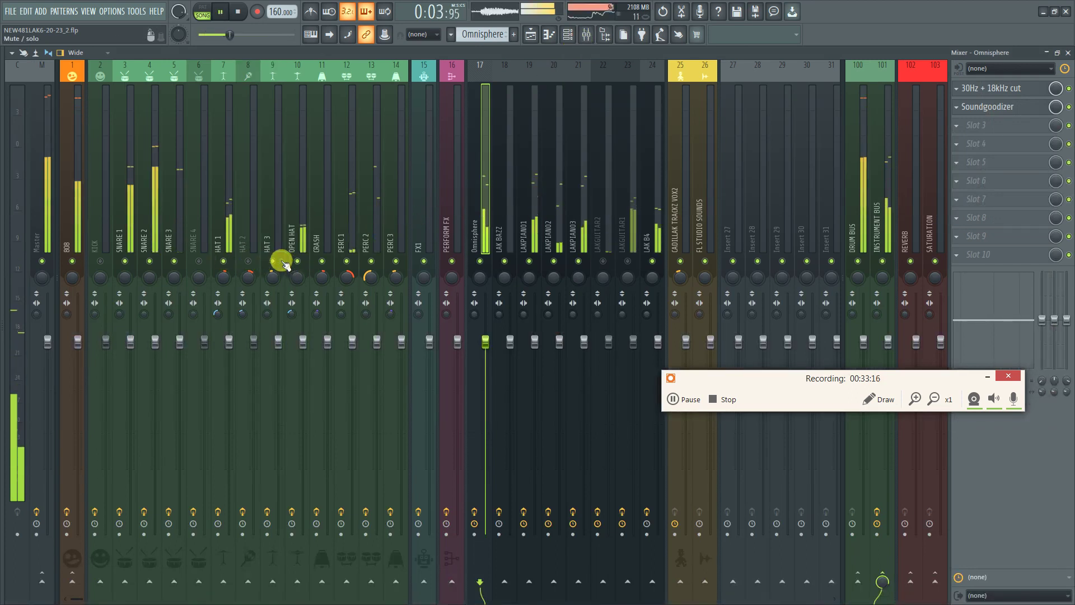
left_click(273, 262)
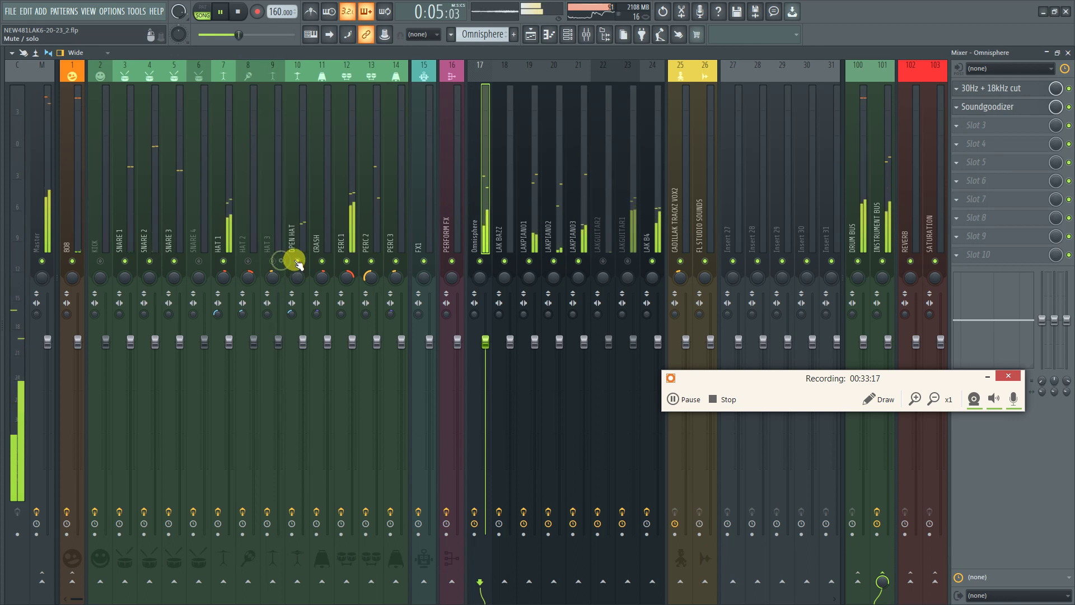
key("space")
left_click(328, 273)
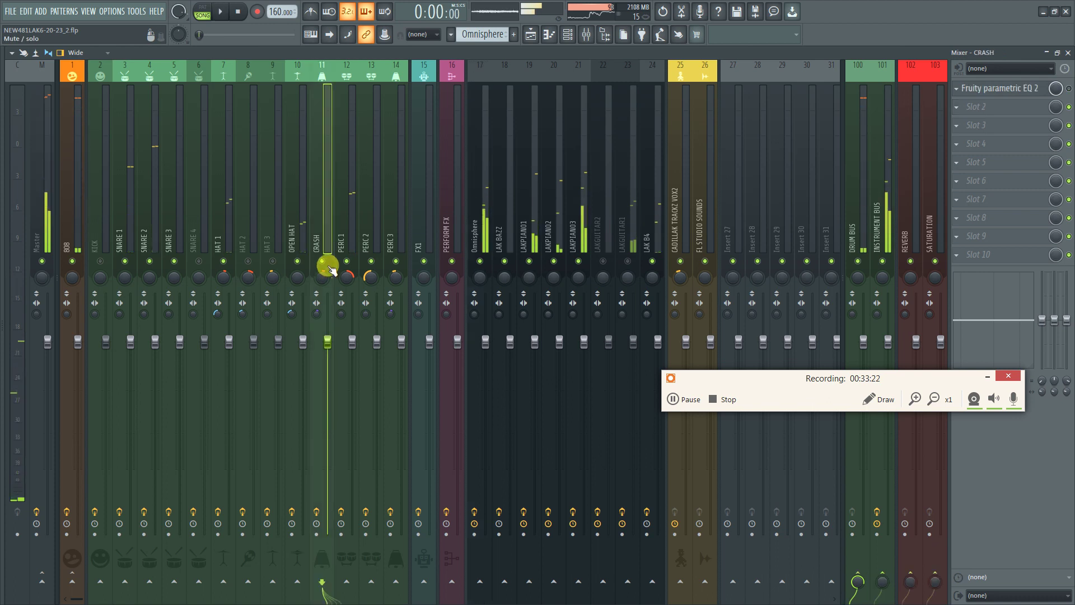
left_click(323, 262)
key("space")
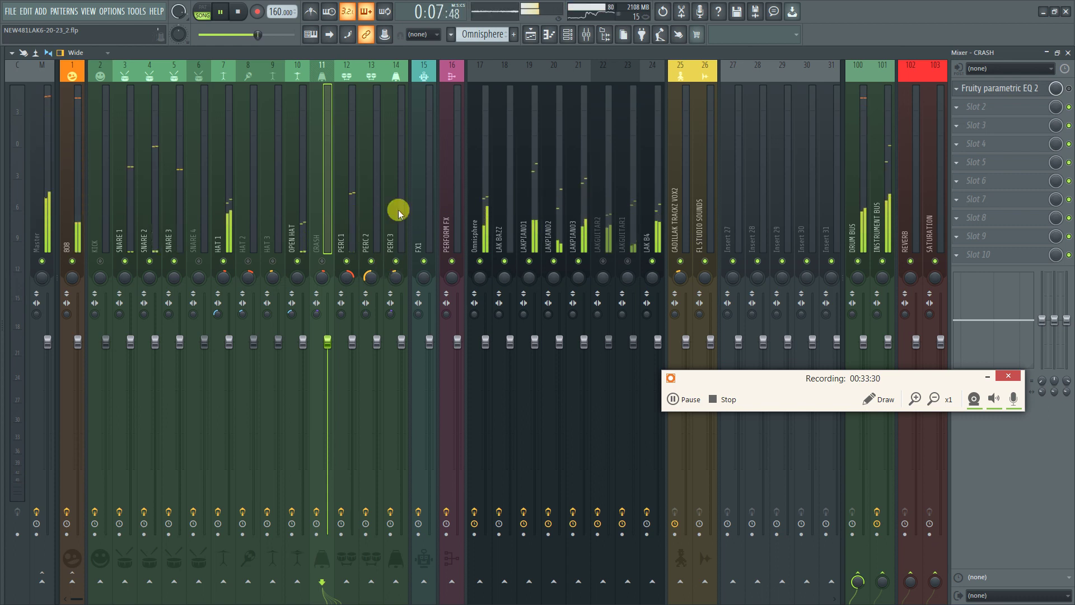
Check the channel rack's routing, and mute the PERC 3, FX1 and PERFORM FX tracks in the mixer
key("F5")
key("F6")
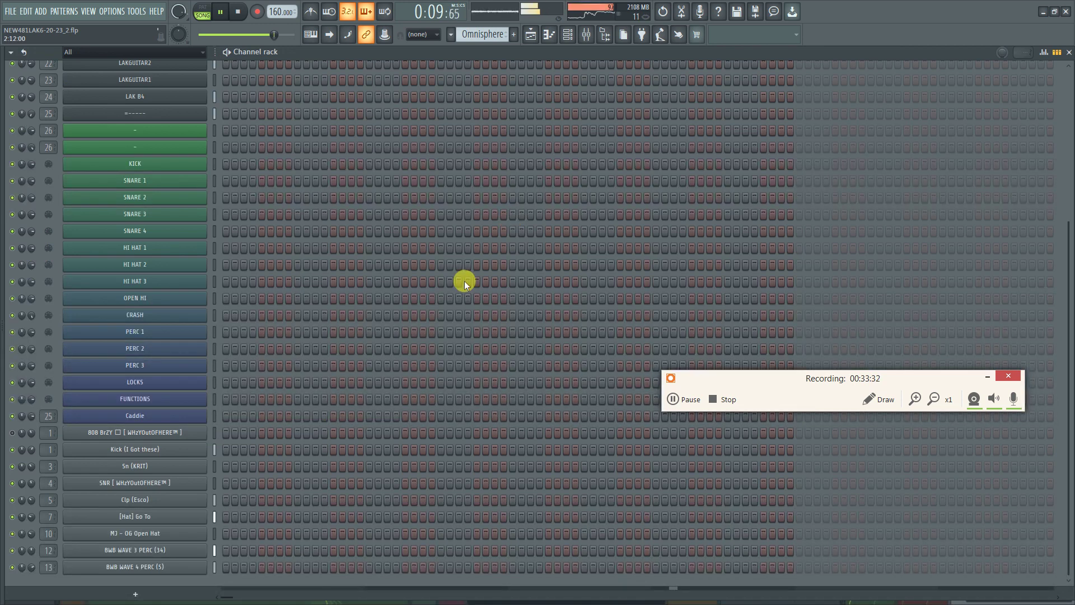
key("F9")
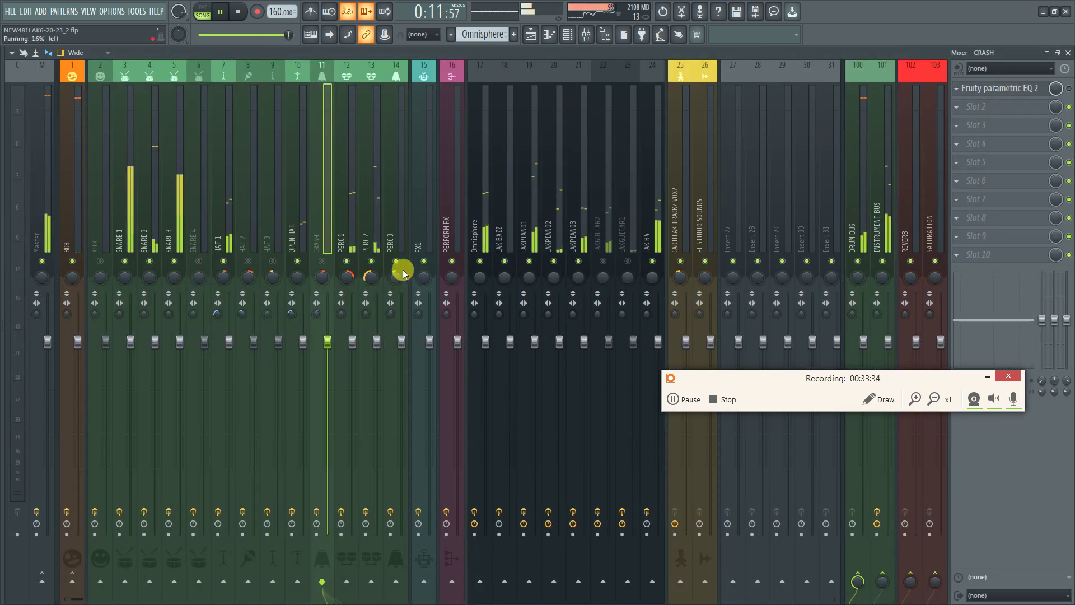
left_click(396, 261)
left_click(424, 261)
left_click(452, 261)
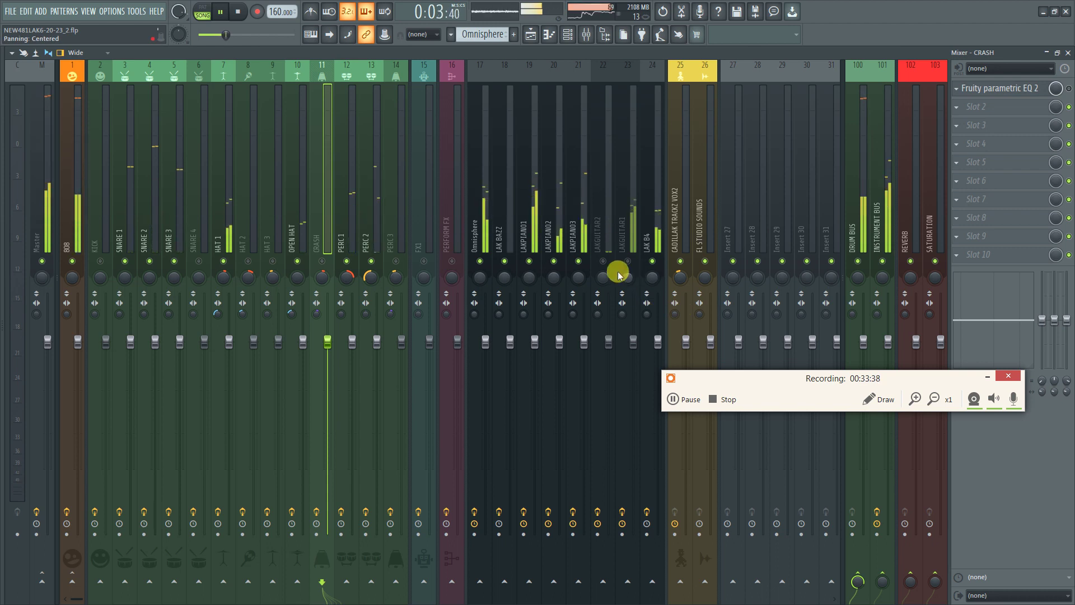
Stop playback and rename the Omnisphere mixer track as gtr-oceana
key("space")
left_click(477, 239)
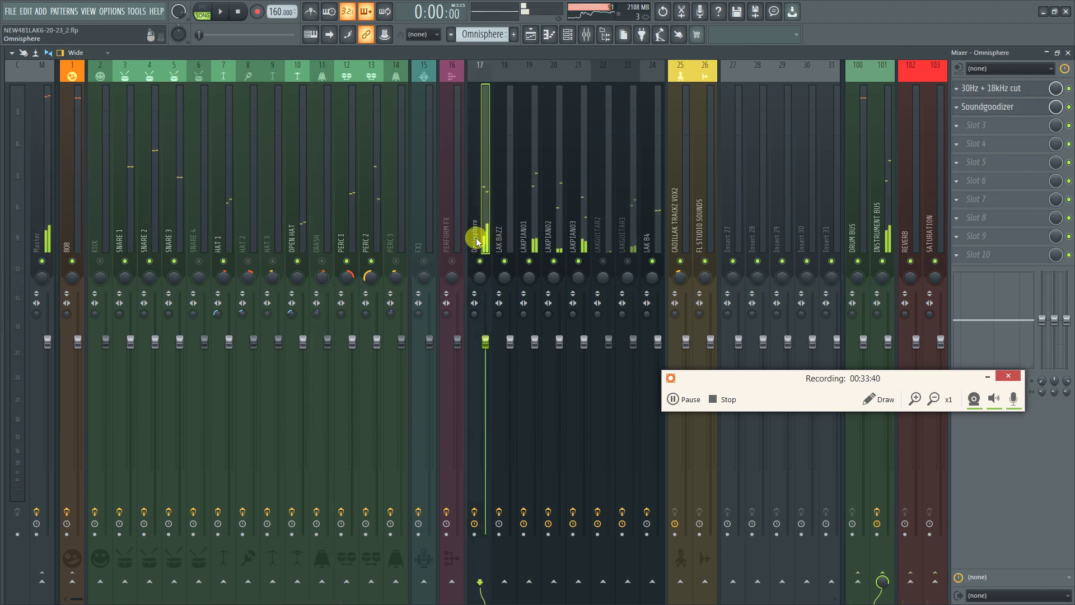
right_click(478, 236)
left_click(572, 77)
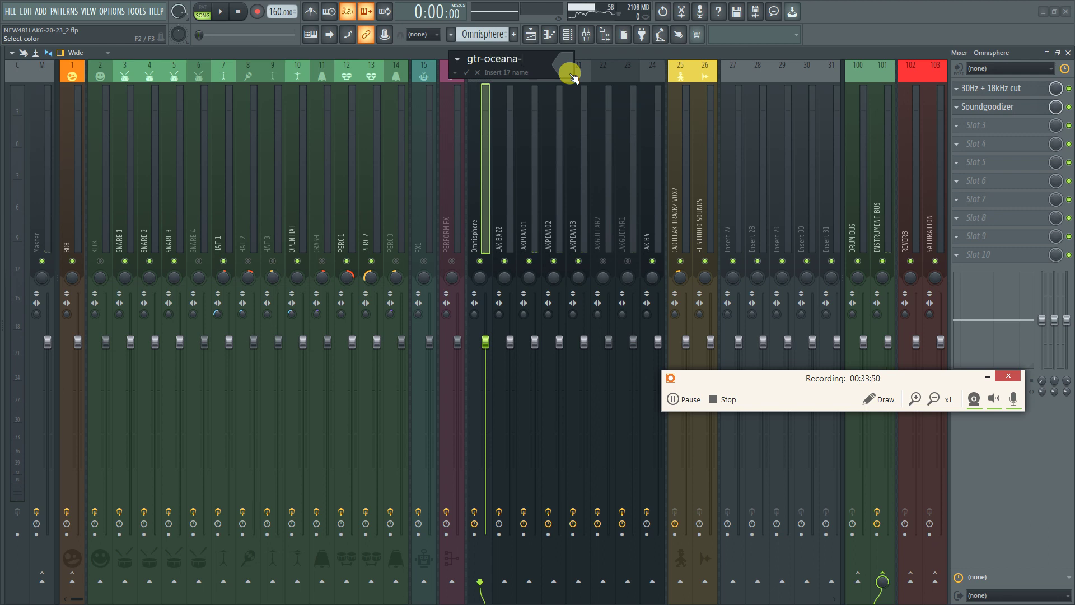
key("Return")
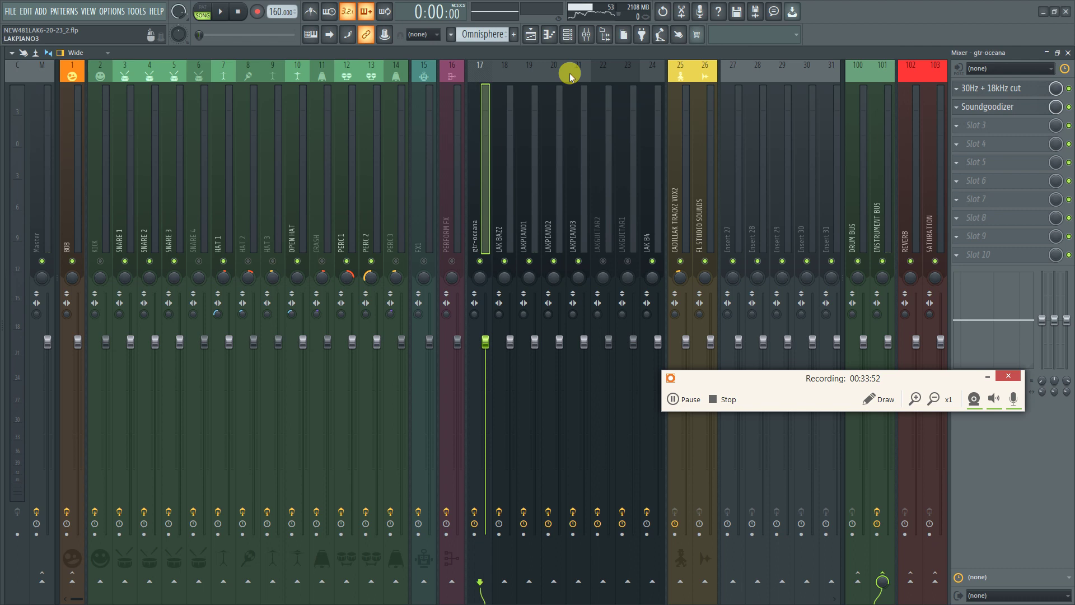
Replay the song with the current mixer settings and save the project
key("space")
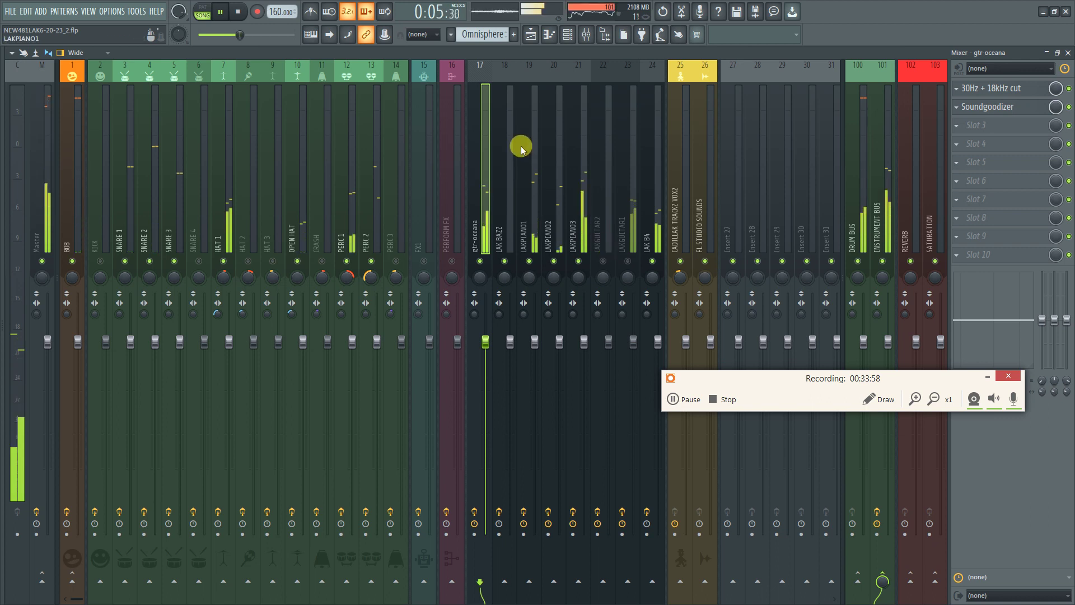
key("ctrl+s")
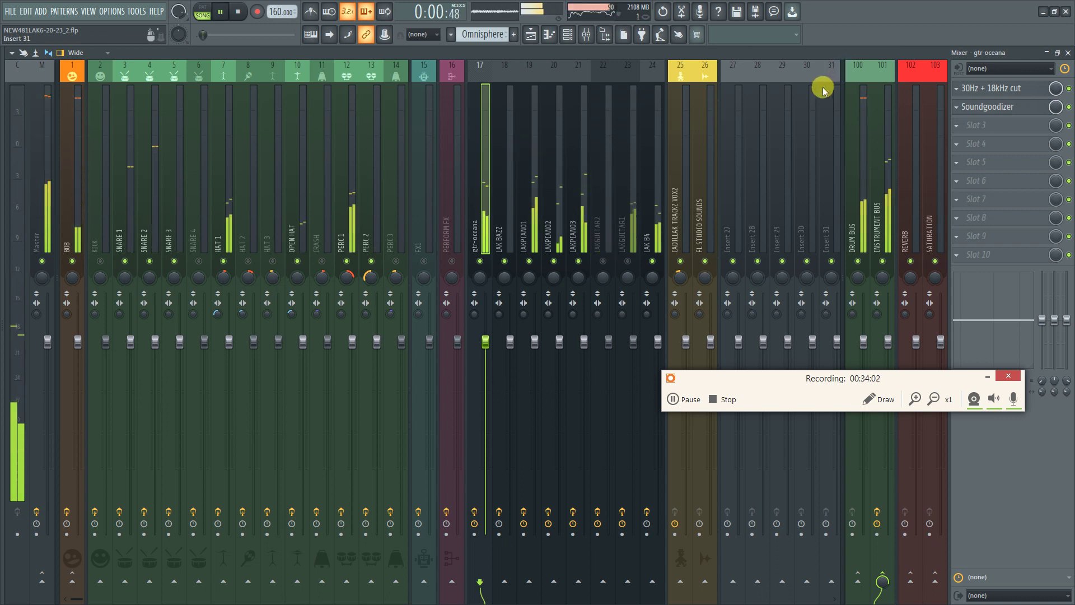
key("space")
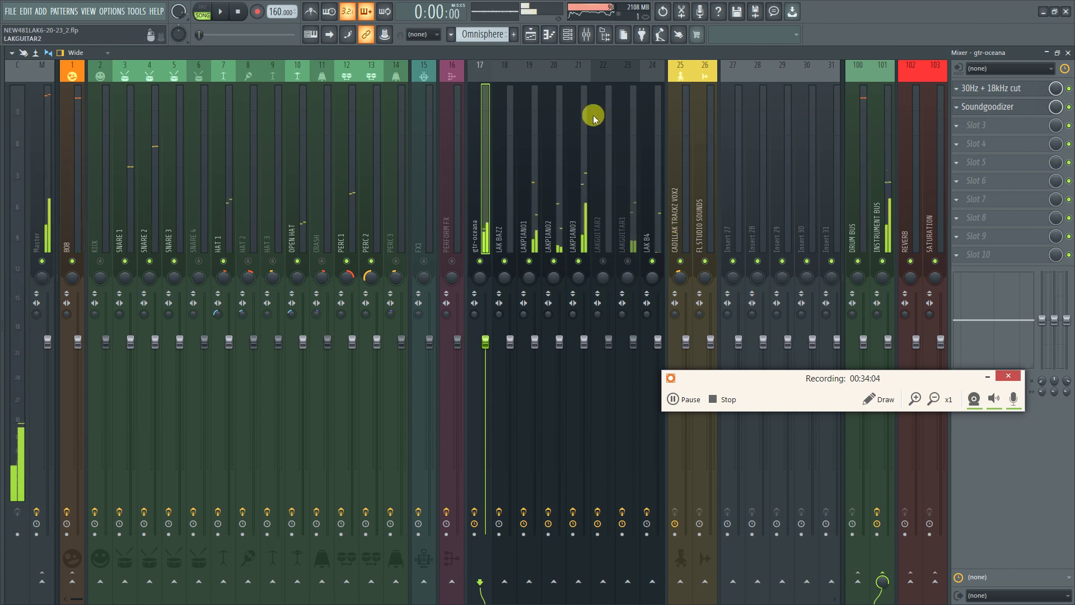
Move the drum pattern clips on tracks 10 to 18 in the playlist so they start at bar 5
left_click(587, 36)
left_click(587, 35)
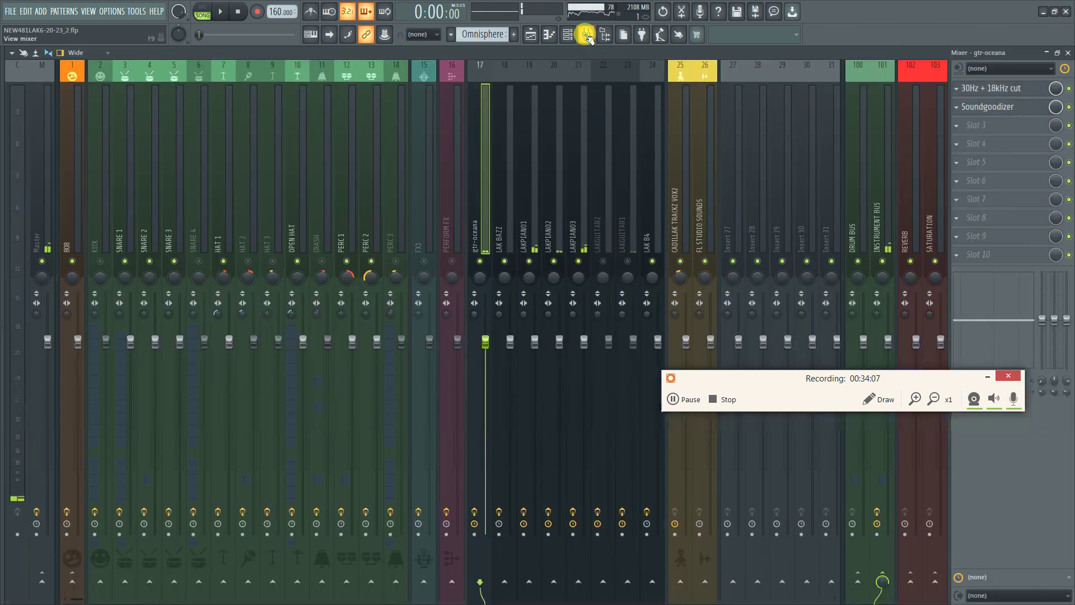
left_click(531, 36)
left_click(550, 34)
left_click(549, 34)
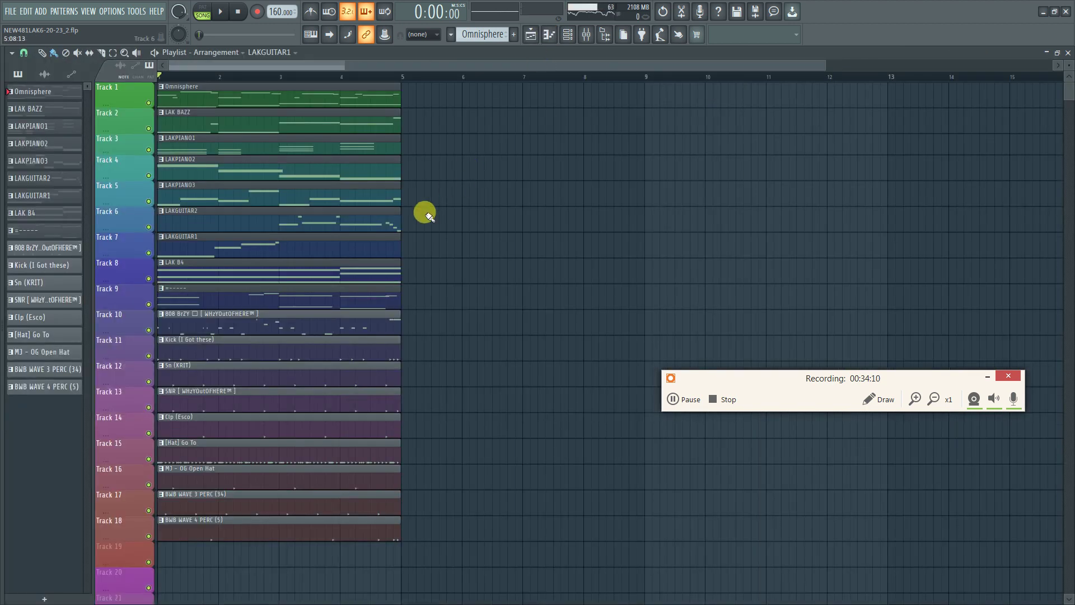
left_click_drag(419, 571, 411, 312)
key("space")
key("space")
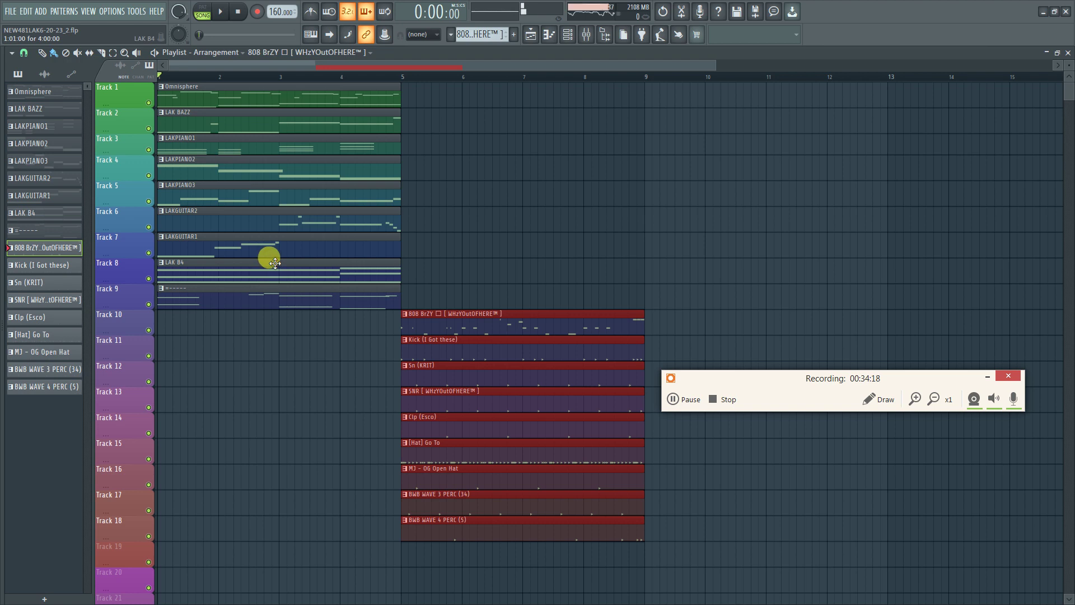
Unmute the LAK BAZZ and 808 BrZY channels in the channel rack
key("F9")
key("F6")
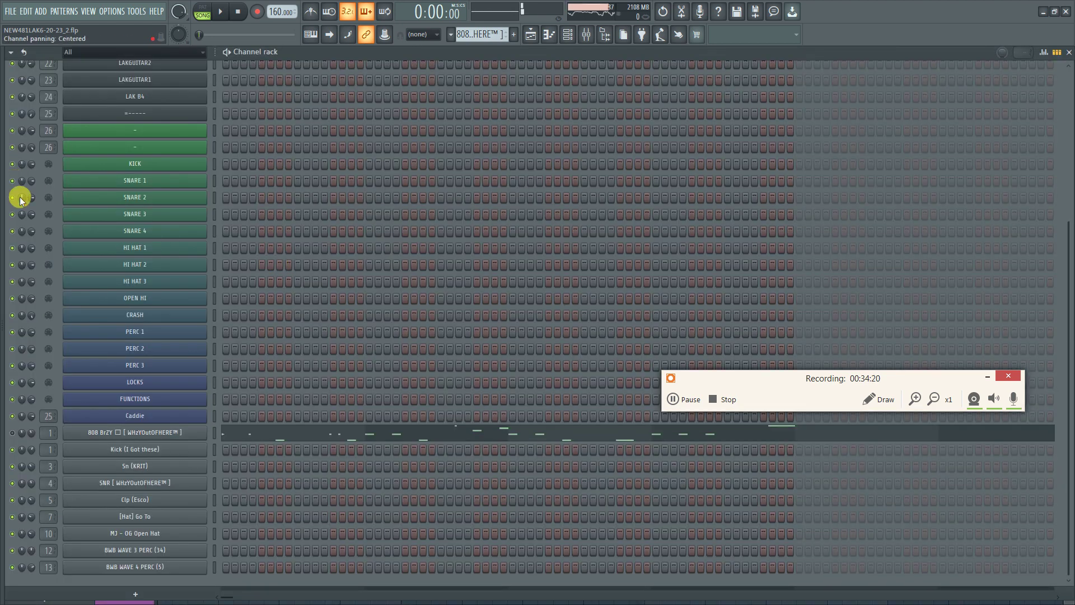
scroll(18, 165, "up", 4)
scroll(15, 163, "up", 4)
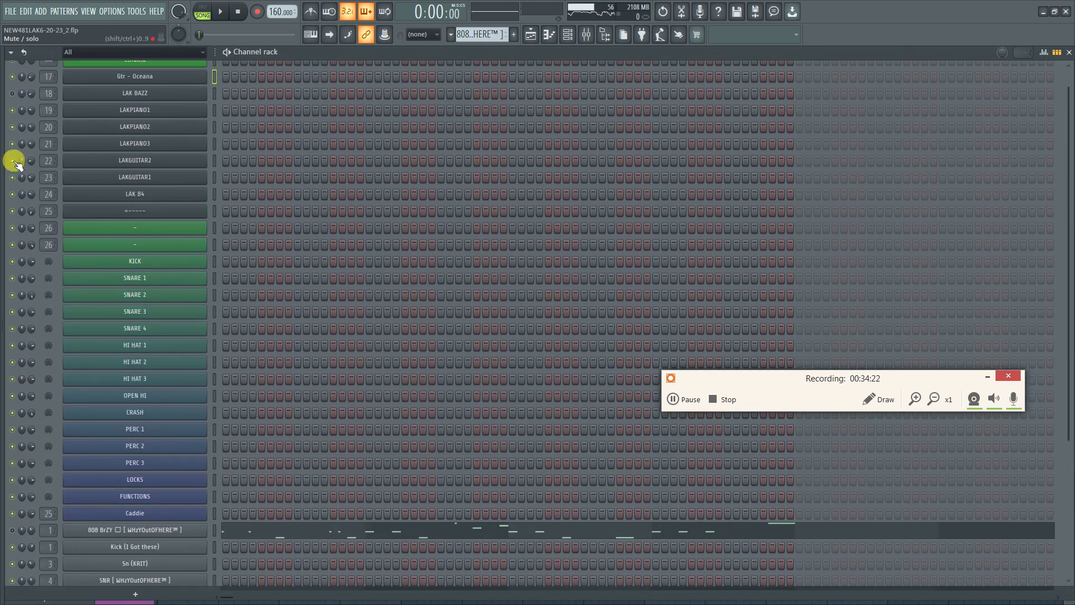
right_click(12, 130)
left_click(21, 134)
right_click(14, 133)
left_click(23, 136)
Delete the dashed-name pattern clip from track 9 in the playlist and play the instrument section
key("F5")
key("space")
key("space")
right_click(271, 297)
key("space")
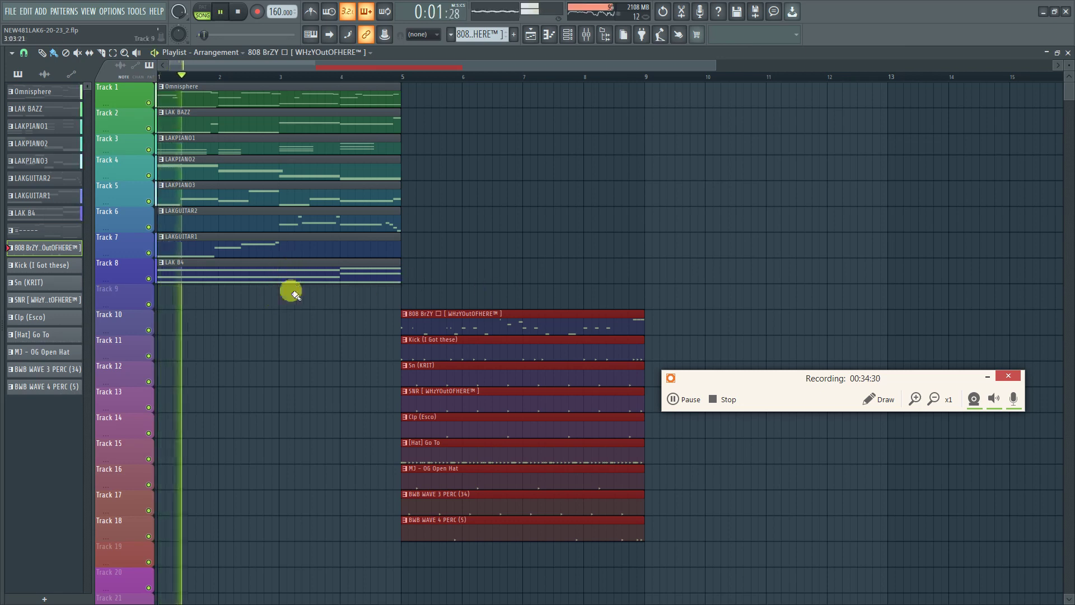
left_click(237, 14)
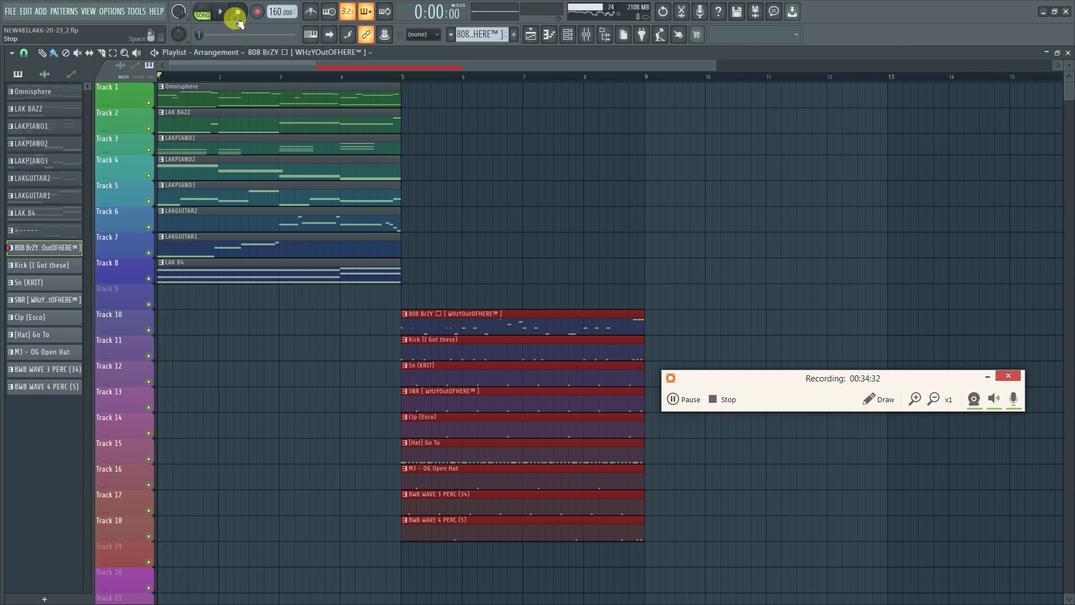
Check the FL Studio ASIO buffer length in the audio settings, and close the settings
left_click(112, 11)
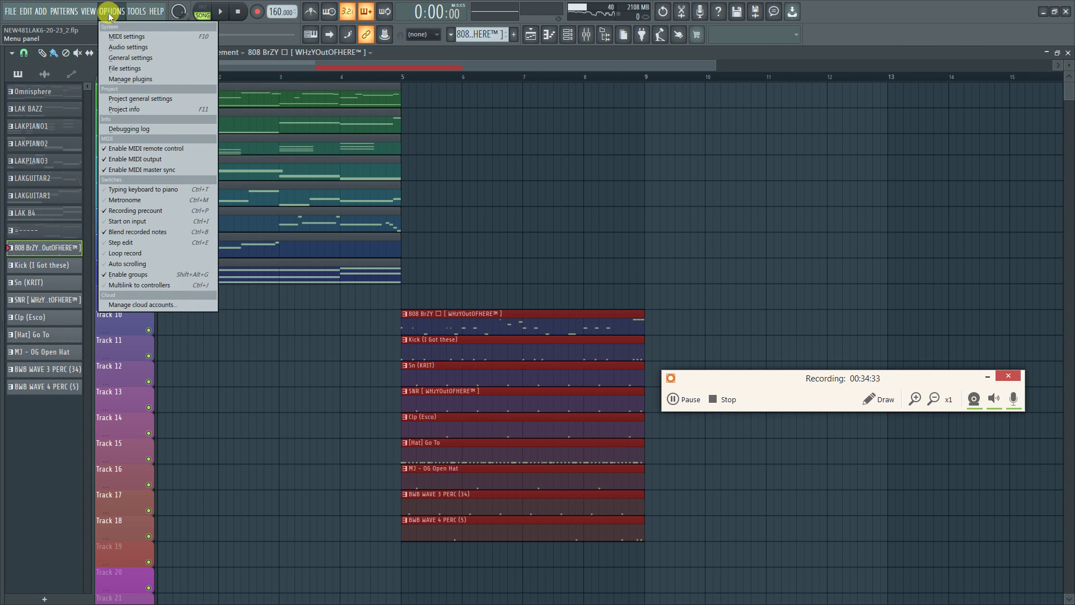
left_click(135, 47)
left_click(443, 208)
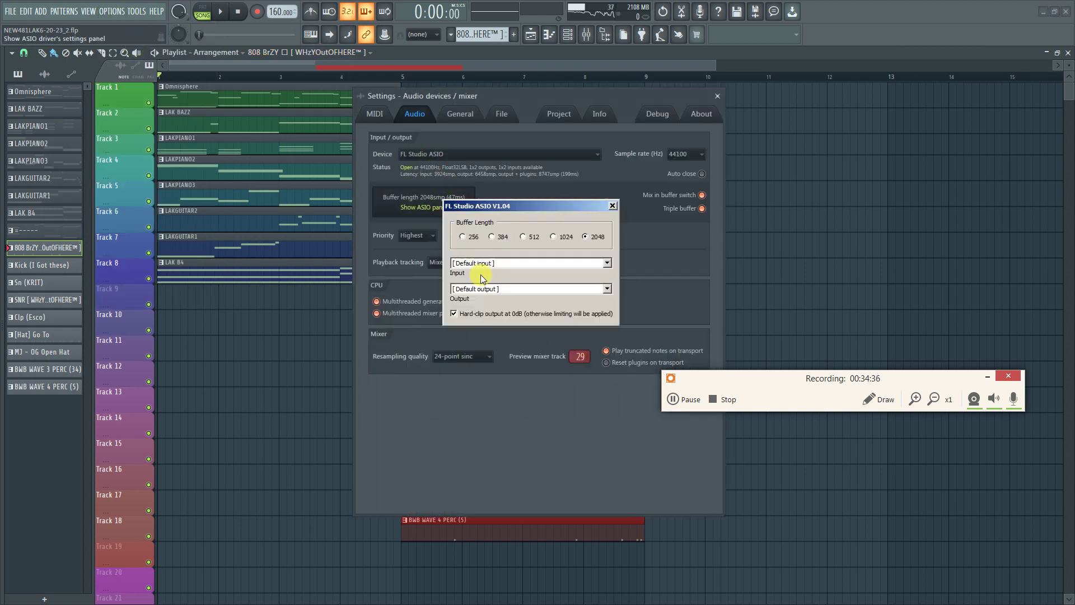
left_click(612, 207)
left_click(717, 96)
Play the instrument section while checking the mixer levels, the channel rack's drum channels and the playlist
key("space")
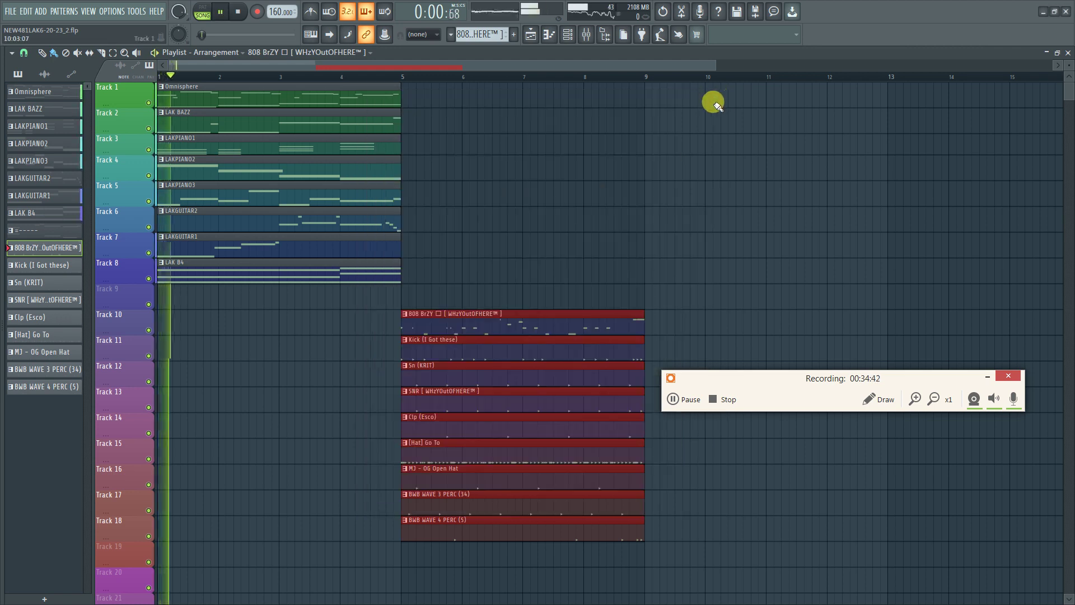
key("F9")
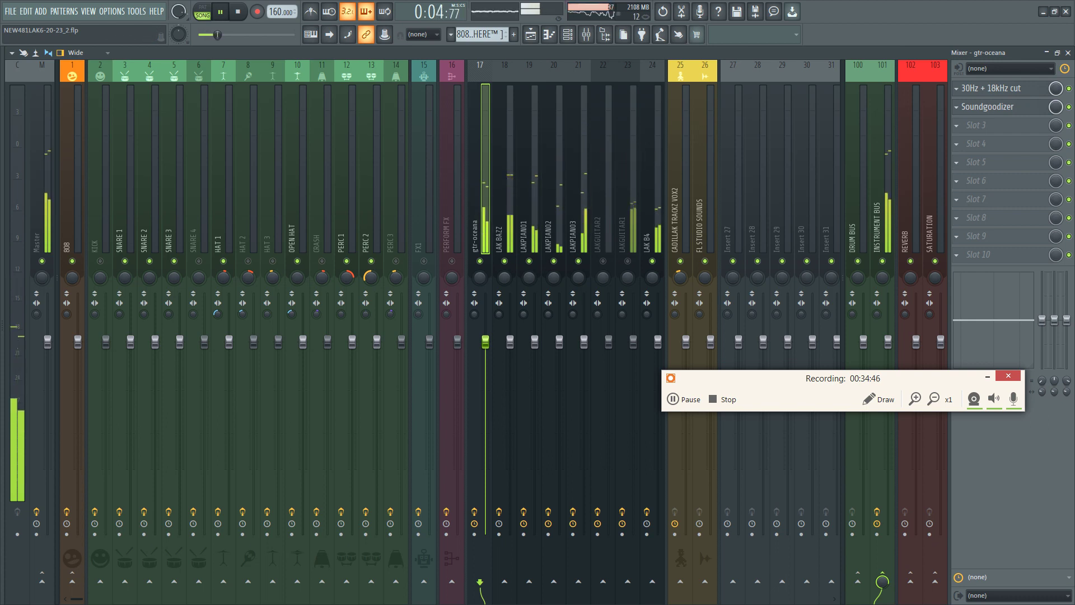
key("F6")
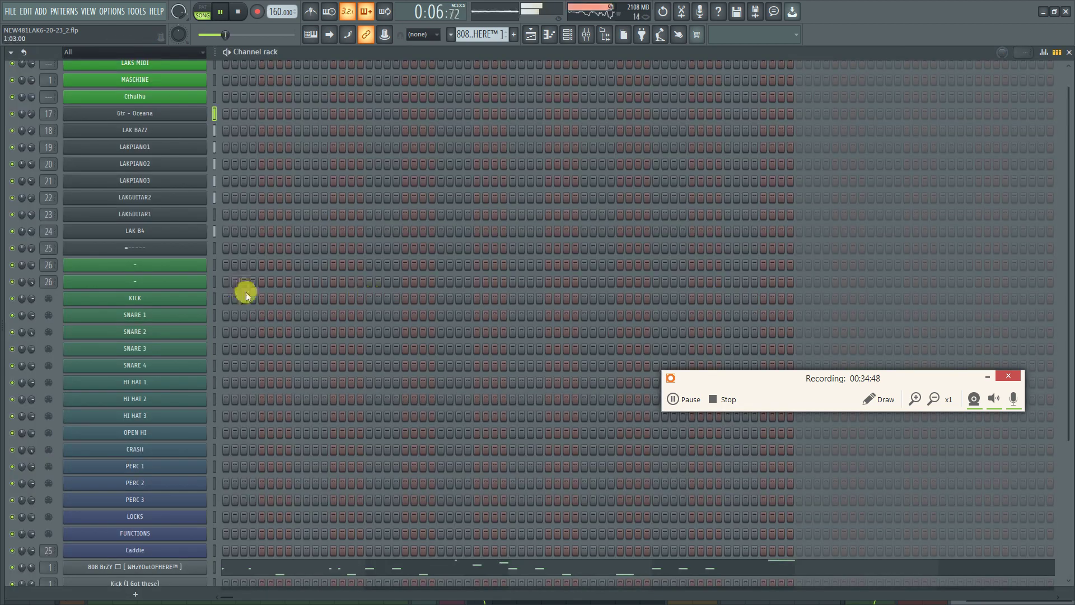
scroll(233, 314, "down", 5)
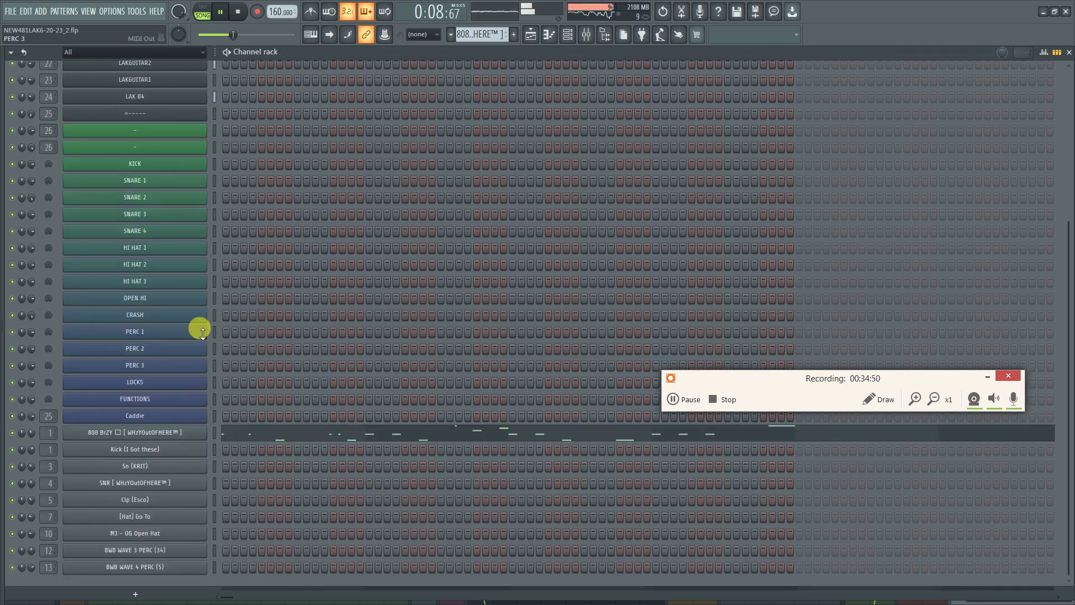
key("F9")
left_click(531, 32)
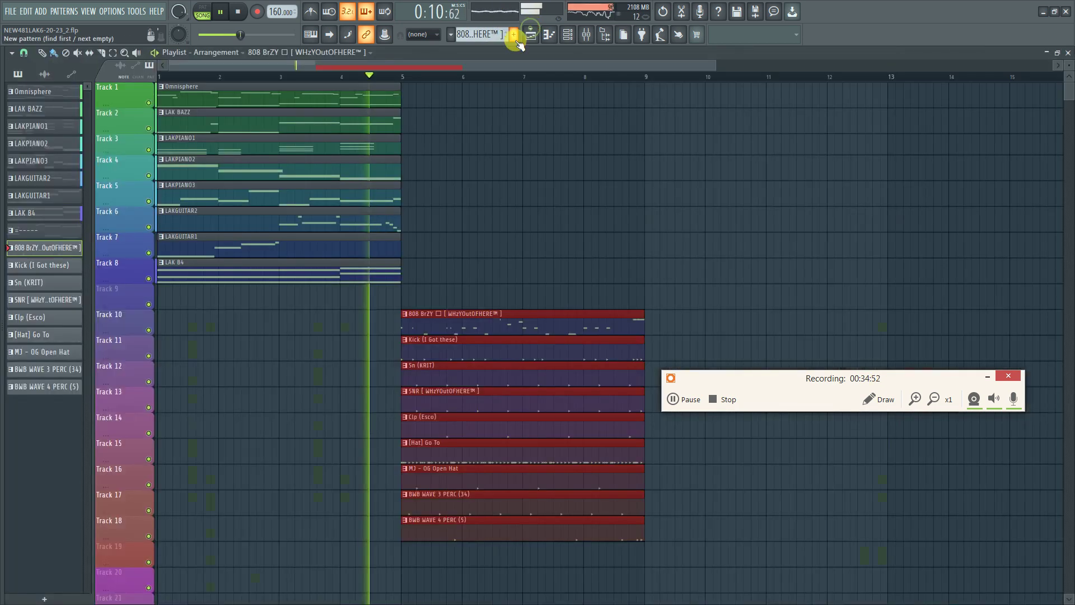
Try deleting the 808 and Kick clips from tracks 10 and 11 in the playlist, and undo the deletions
right_click(426, 323)
key("space")
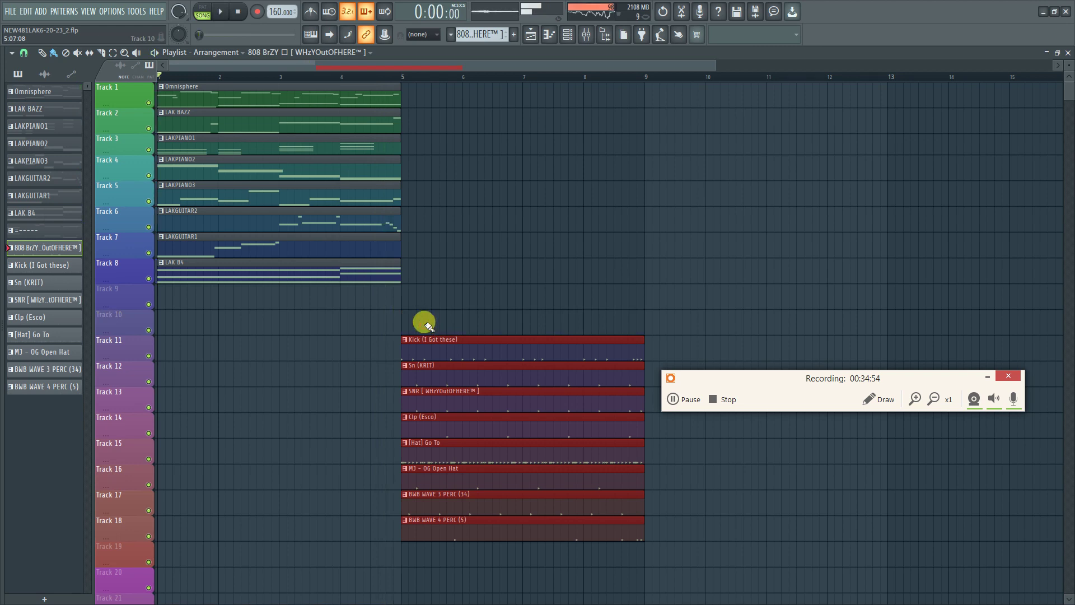
right_click(417, 340)
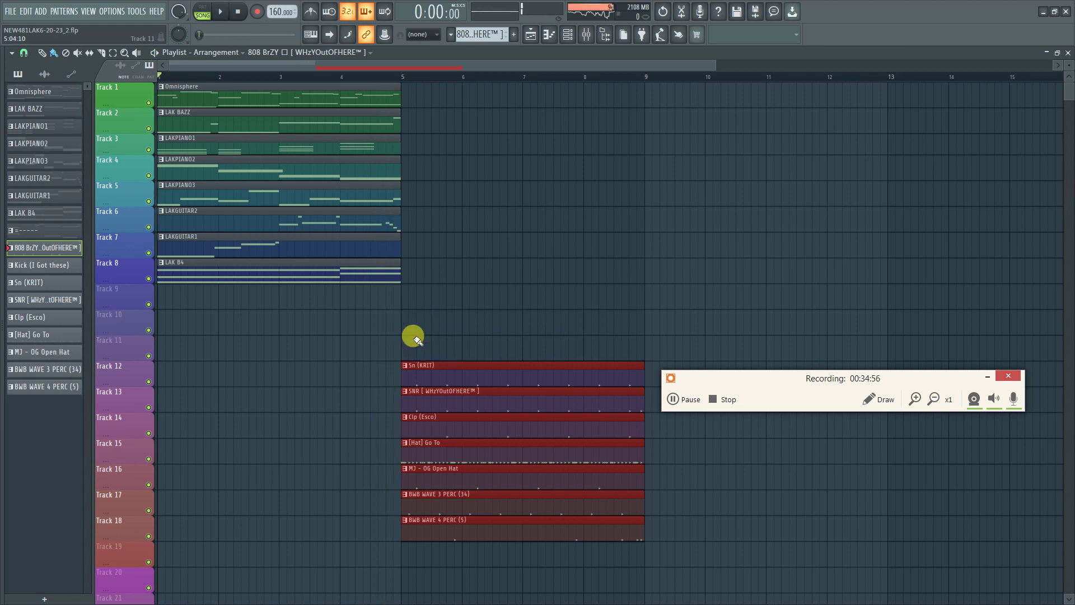
key("ctrl+z")
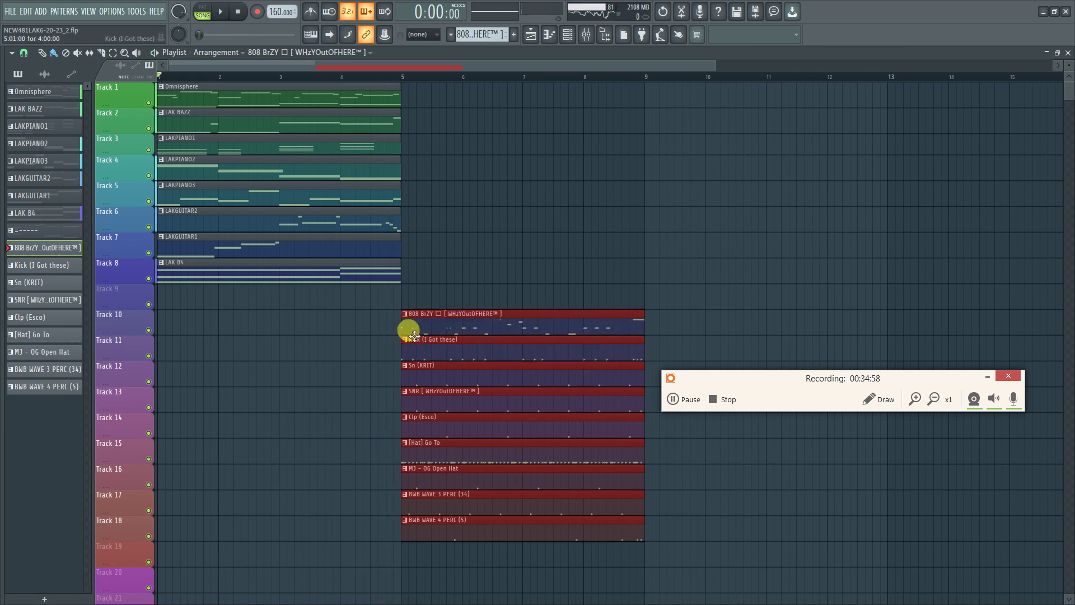
key("F9")
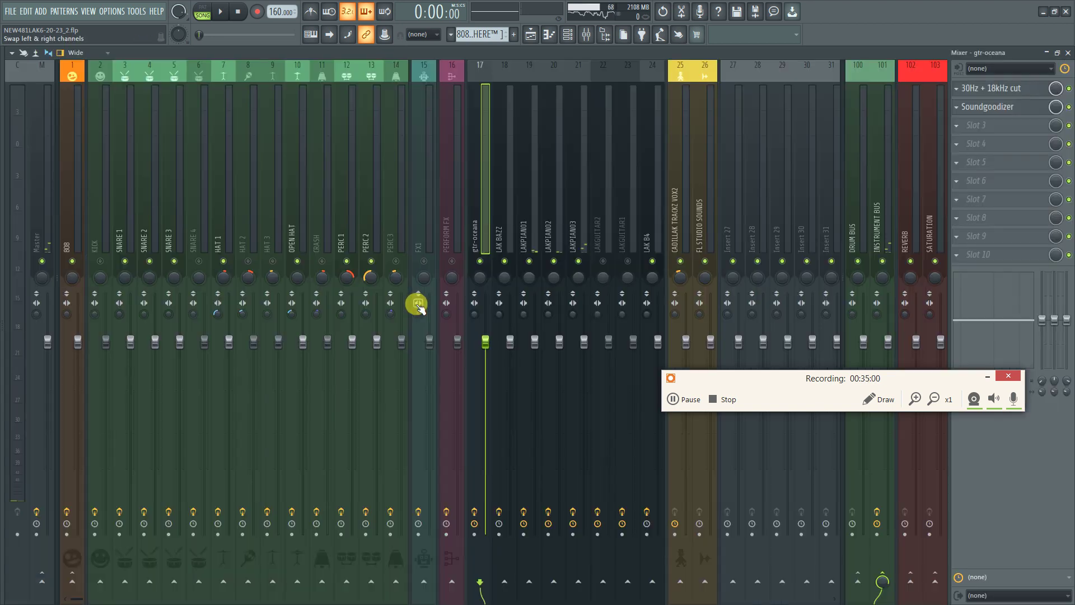
key("F6")
key("F9")
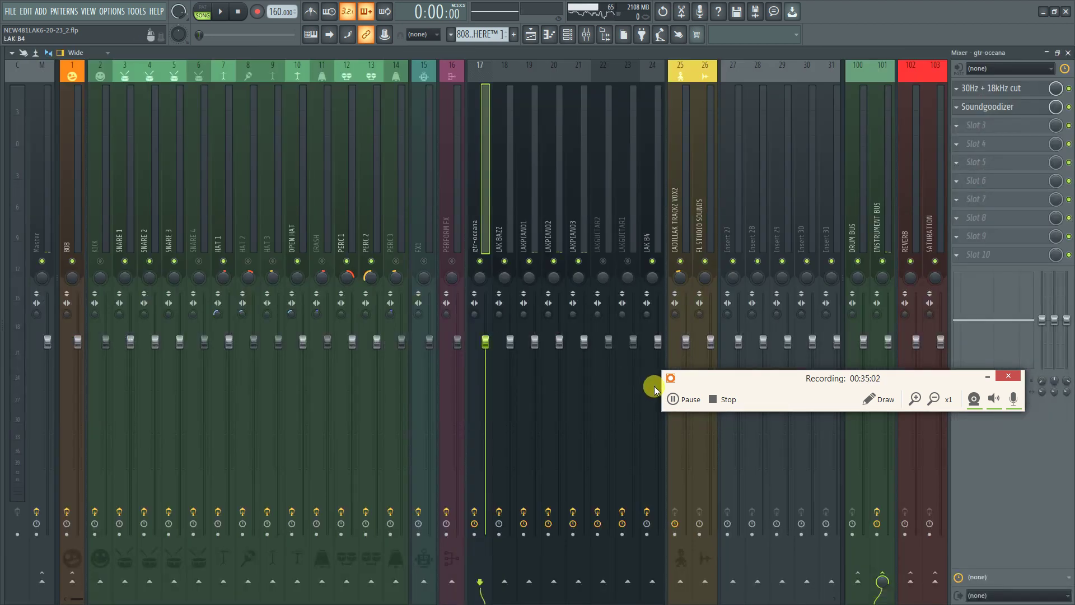
left_click(673, 399)
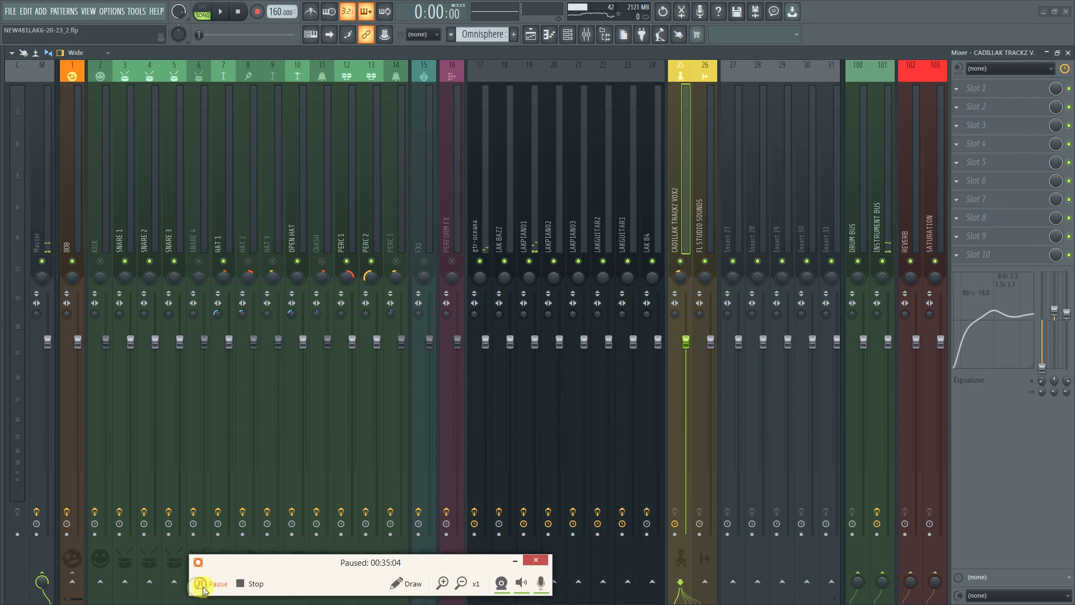
left_click(203, 582)
Select bars 13 to 21 in the arranged playlist and play the section from bar 13
left_click(1067, 52)
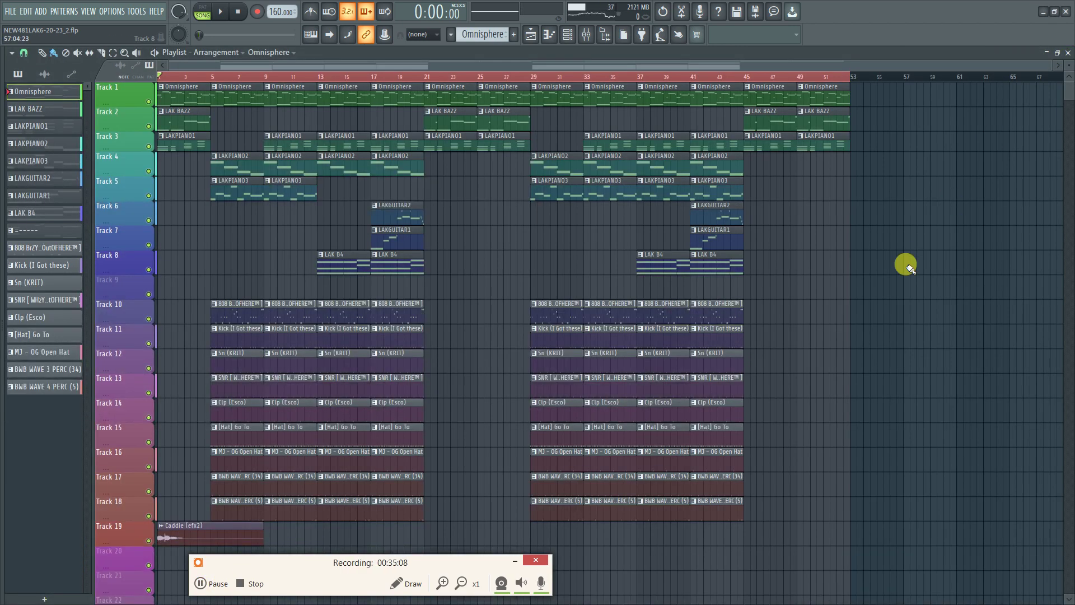
key("F7")
key("F7")
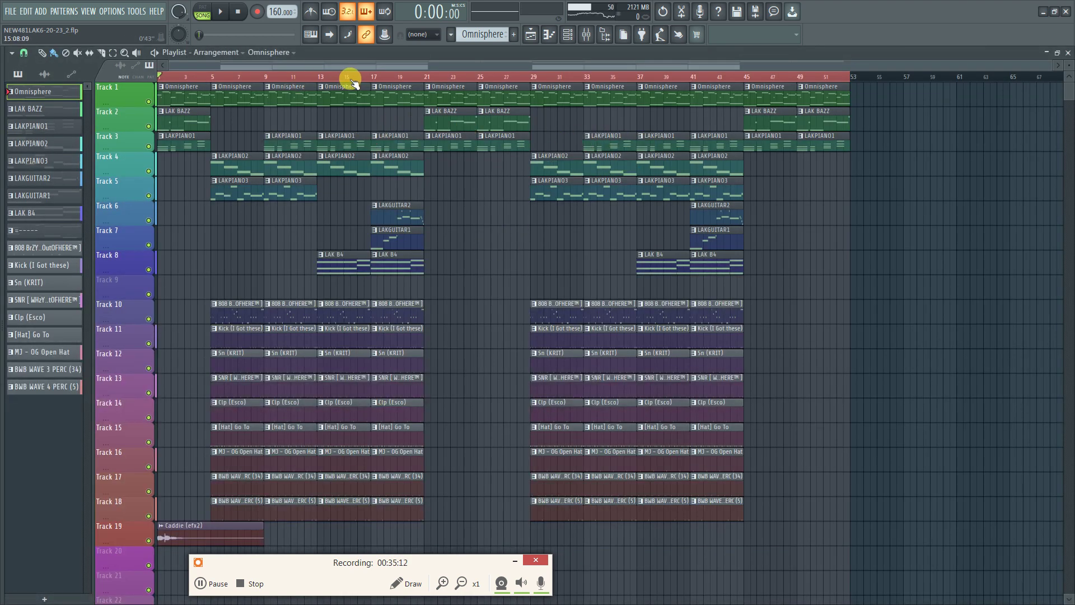
left_click_drag(320, 73, 428, 87)
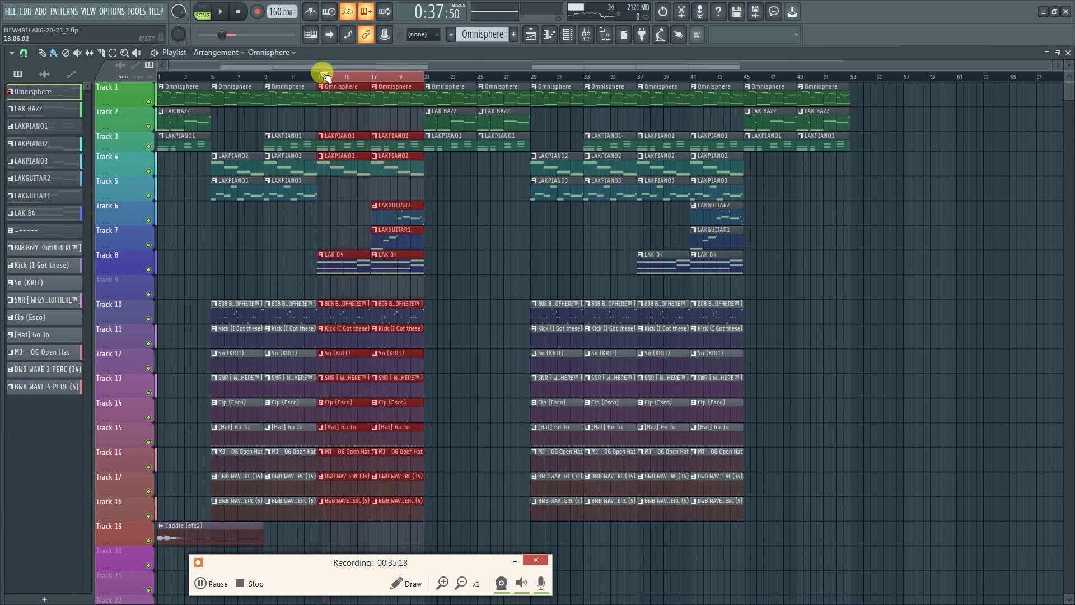
left_click_drag(330, 76, 318, 79)
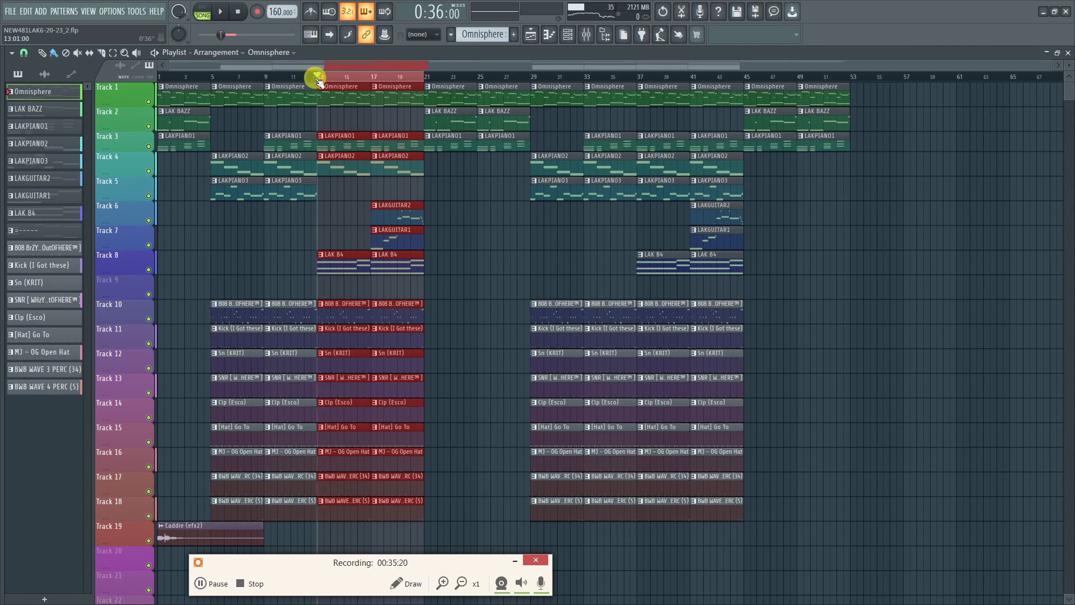
left_click(222, 17)
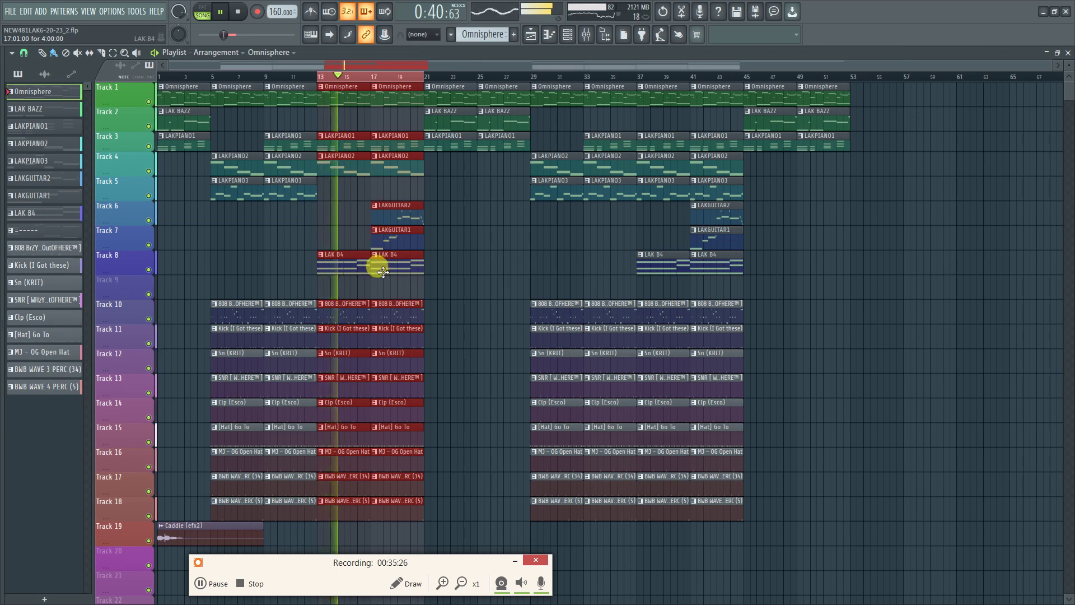
key("space")
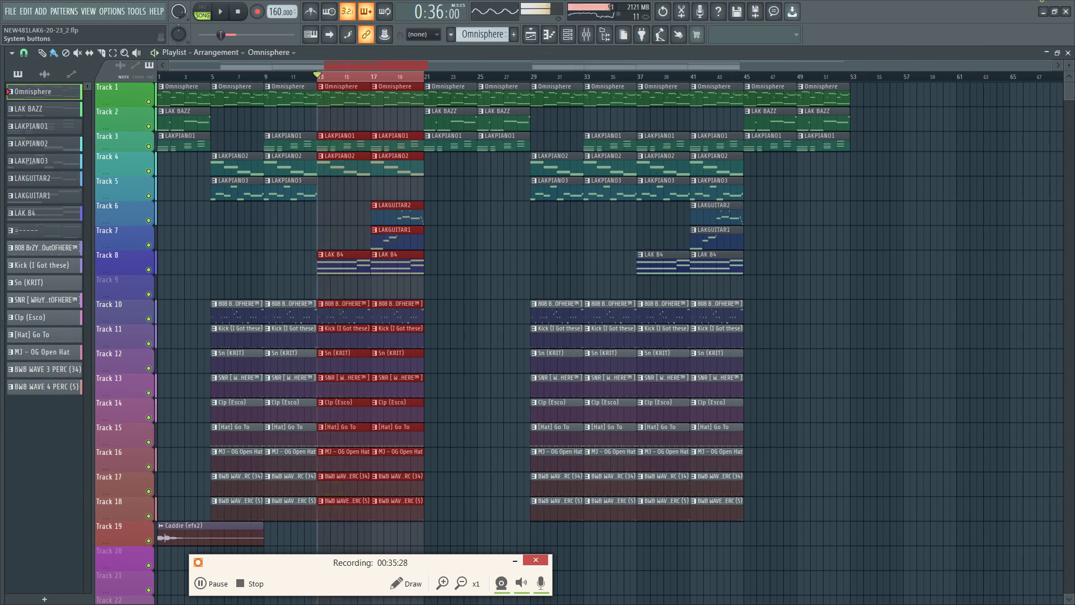
Mute the 808 BrZY channel in the channel rack and replay the selected playlist section
key("F7")
key("F7")
key("F6")
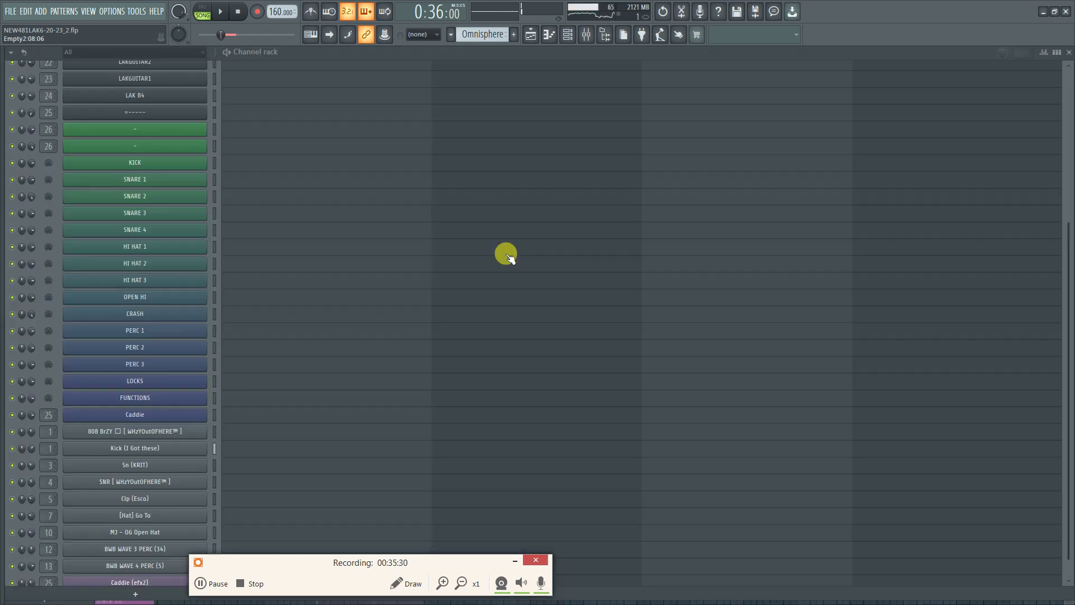
left_click(12, 433)
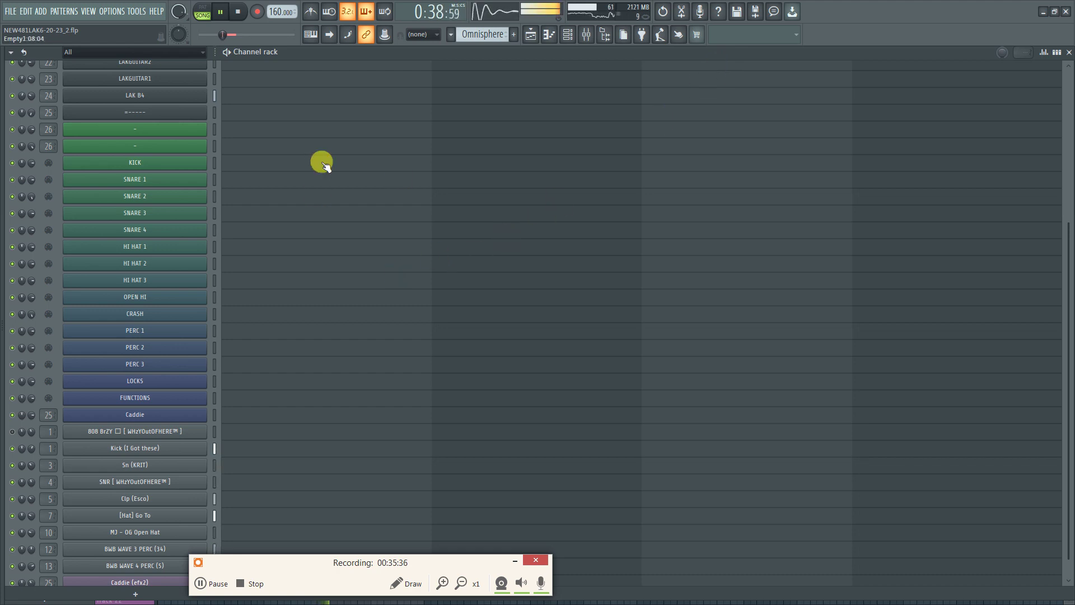
left_click(530, 36)
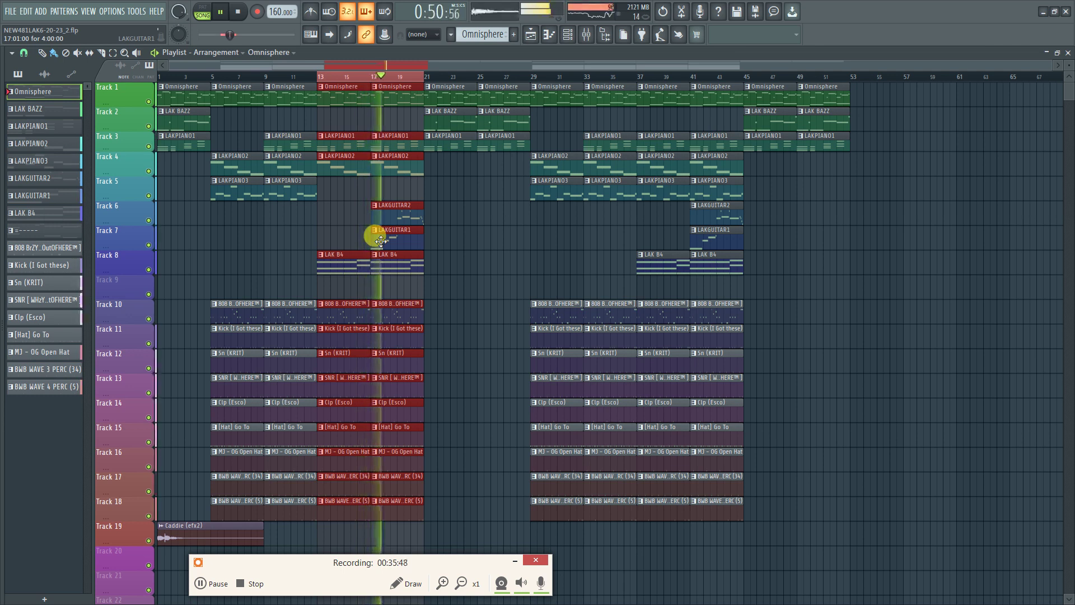
Close the channel rack and the piano roll during playback and return to the playlist
key("F6")
key("F7")
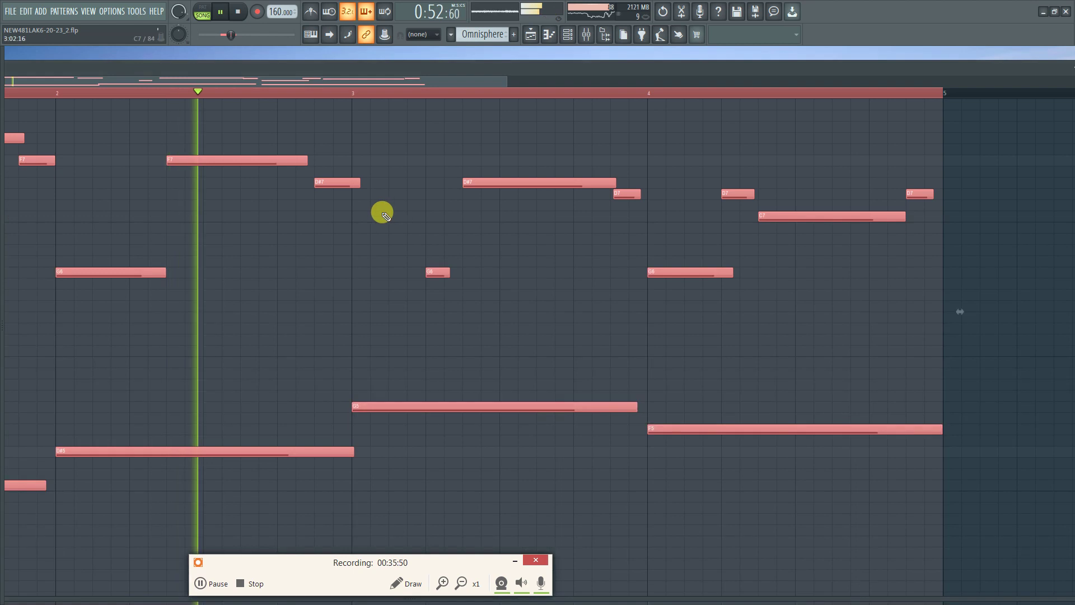
key("F7")
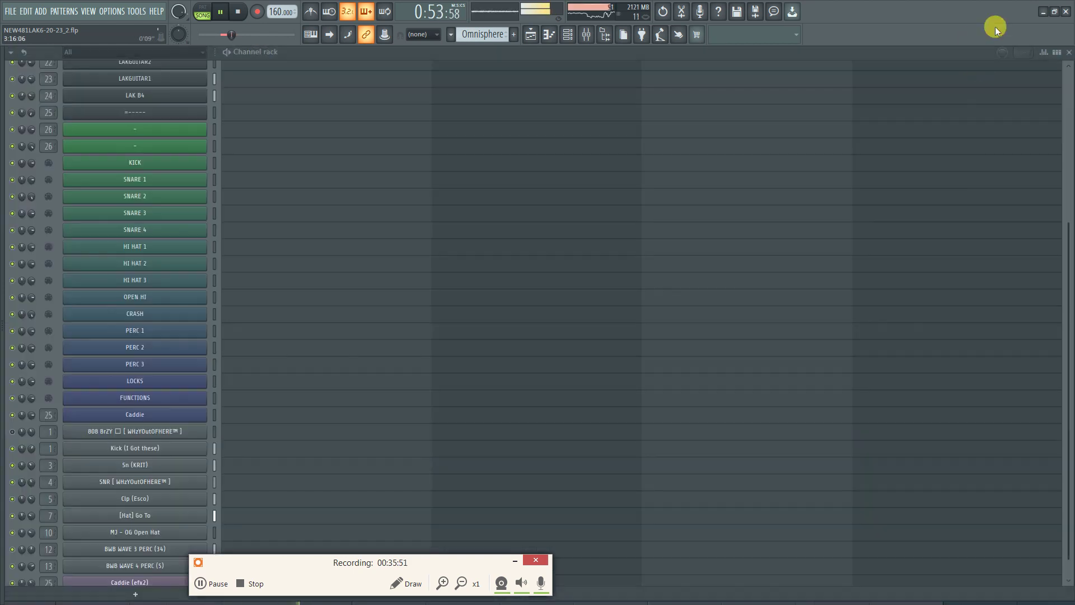
left_click(1068, 52)
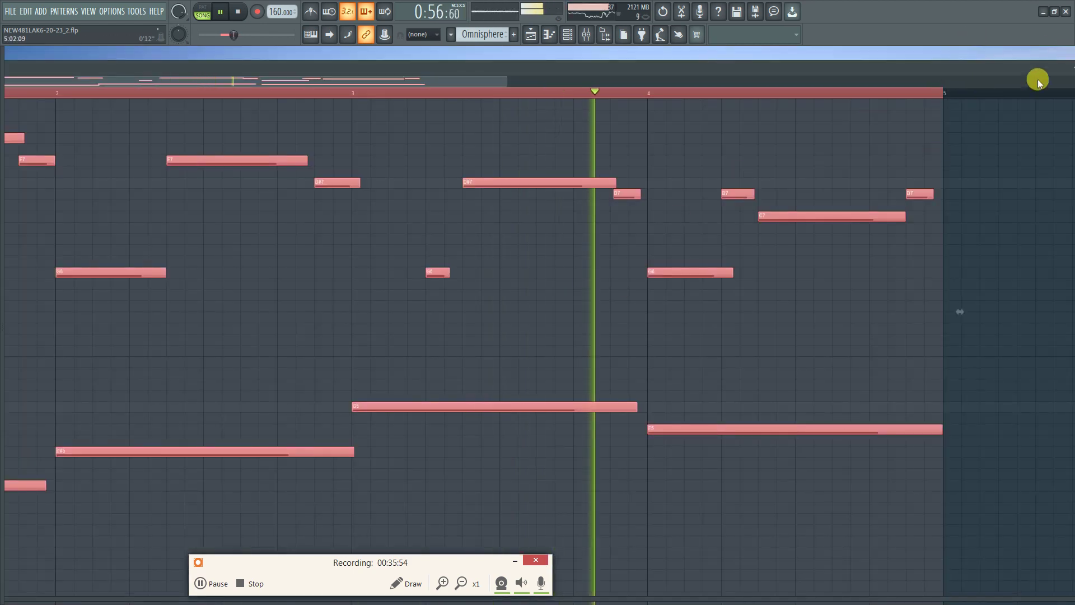
left_click(1070, 68)
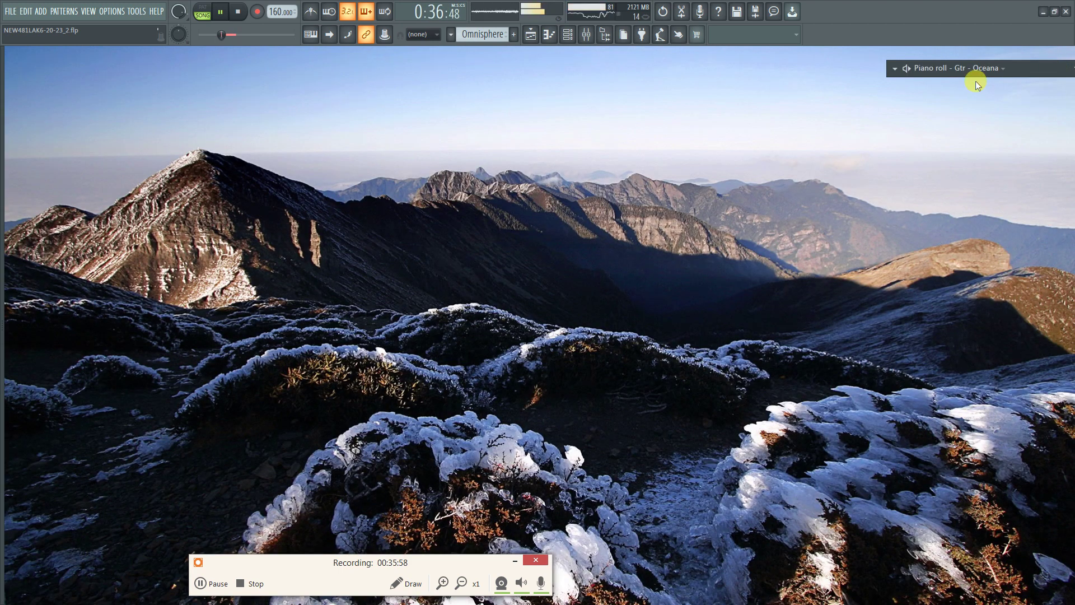
left_click(529, 33)
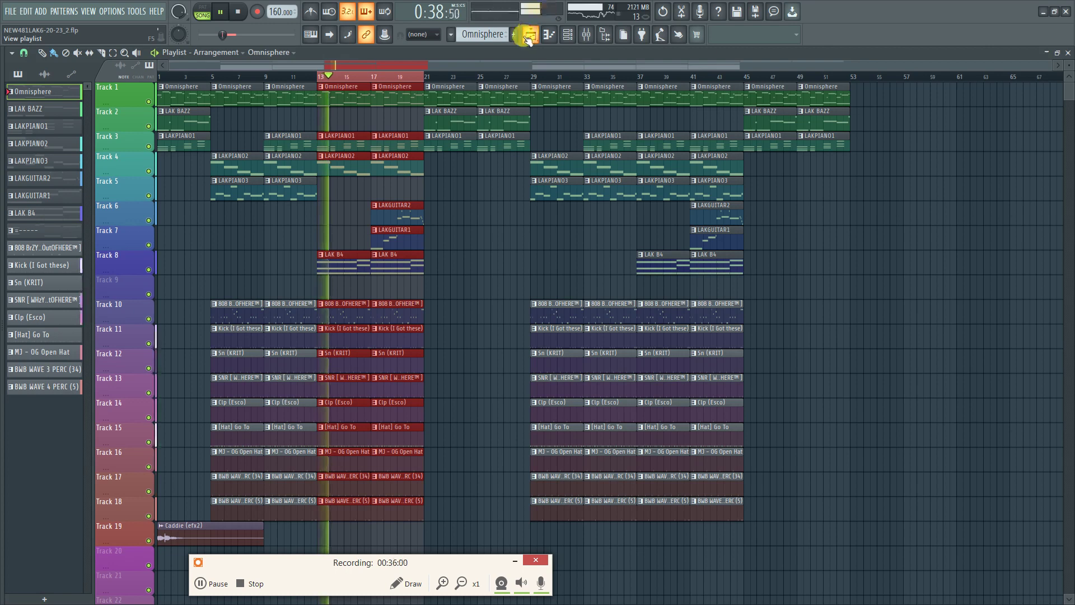
Stop playback and clear the bar 13 to 21 time selection in the playlist
left_click(238, 11)
left_click_drag(481, 78, 529, 79)
left_click(529, 78, "ctrl")
left_click(454, 79)
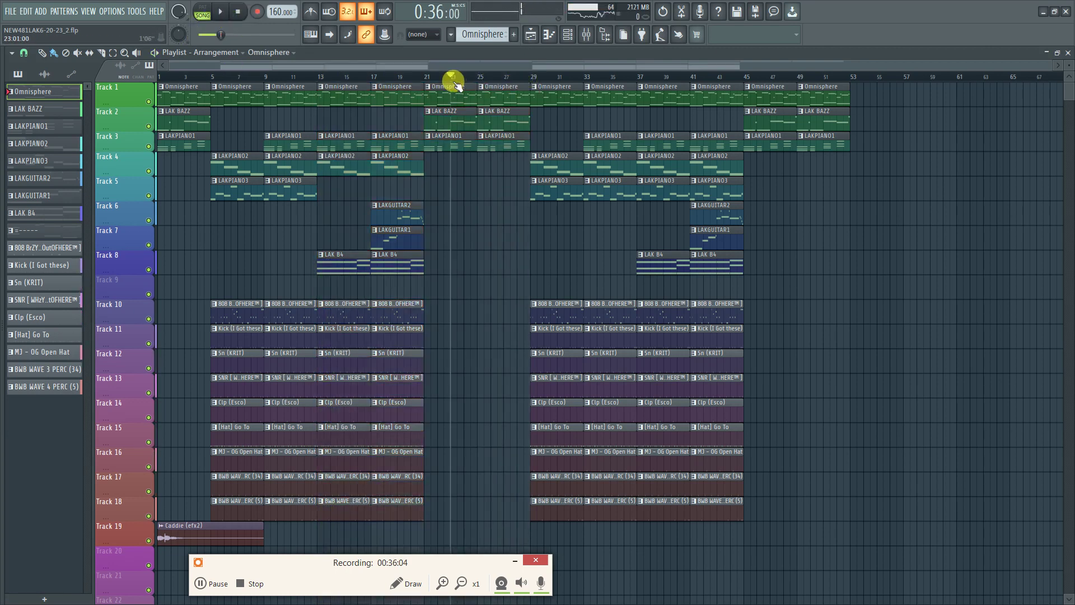
Play the drumless section of the arrangement from bar 21, and stop playback
left_click(431, 79)
left_click(425, 79)
left_click(235, 35)
left_click(221, 12)
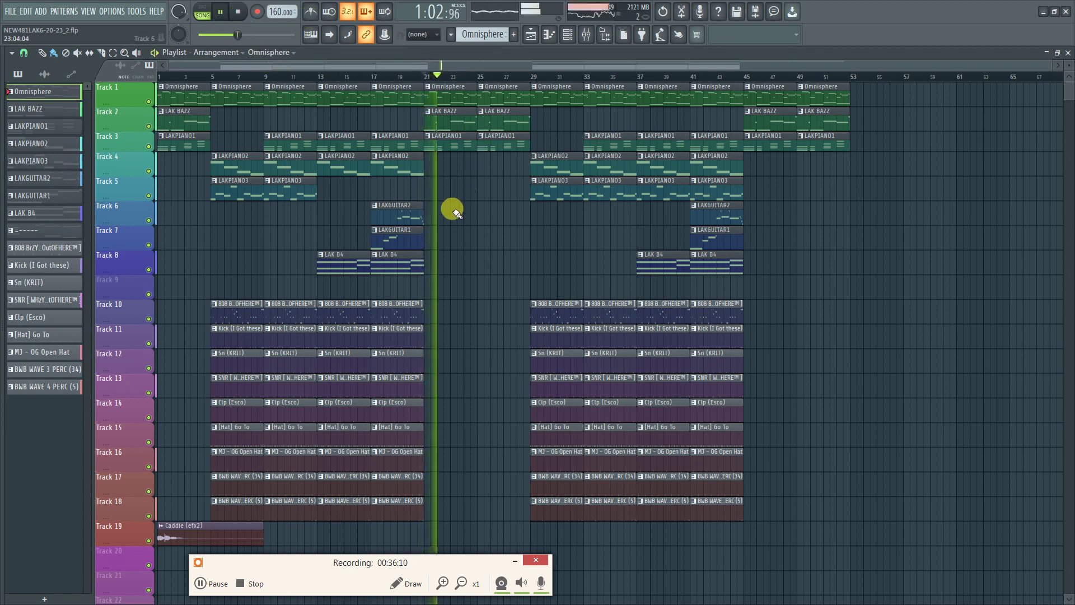
left_click(237, 12)
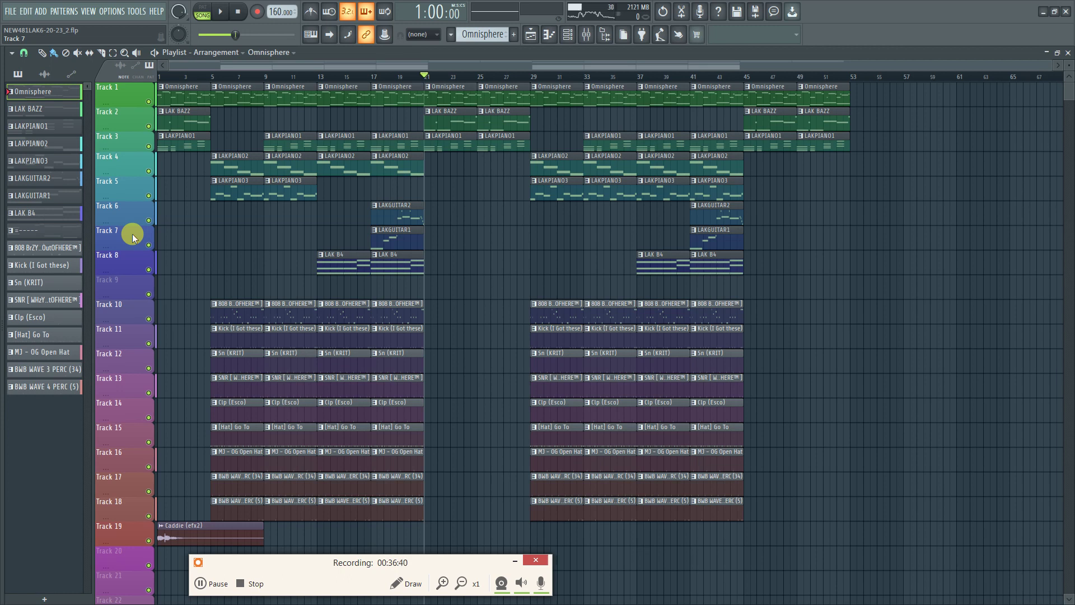
Open the MASCHINE plugin from the channel rack and examine its groups from DRUMKIT to PERFORM FX
left_click(588, 34)
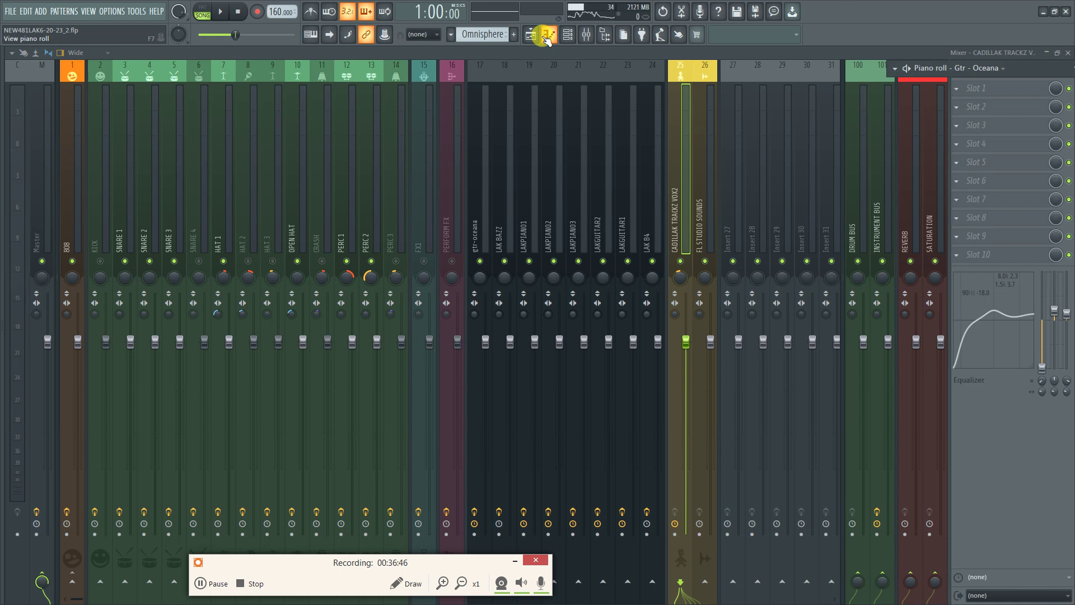
left_click(533, 37)
left_click(569, 36)
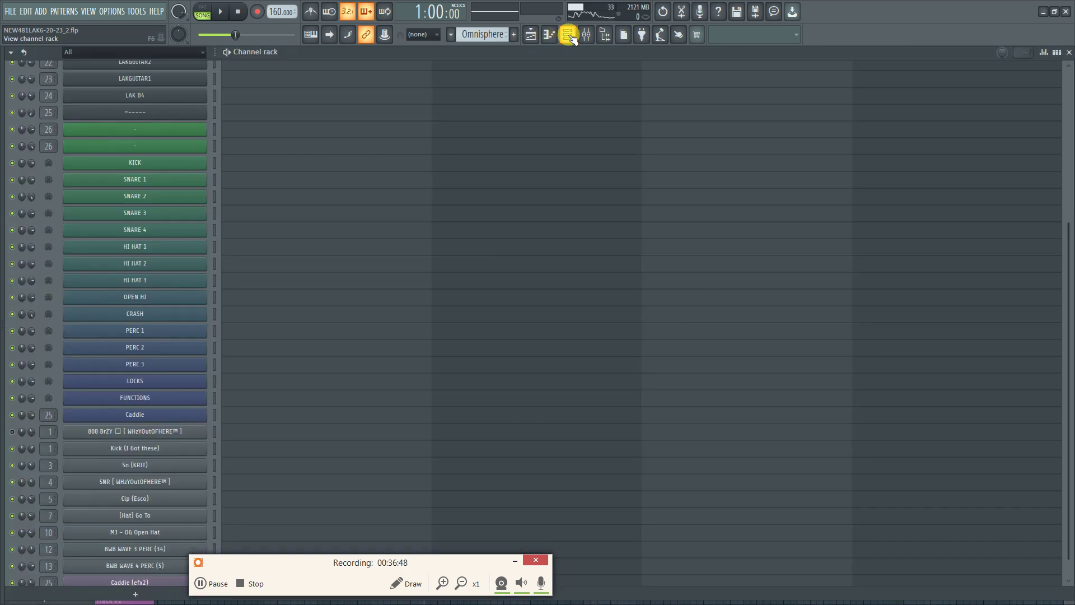
scroll(377, 223, "up", 4)
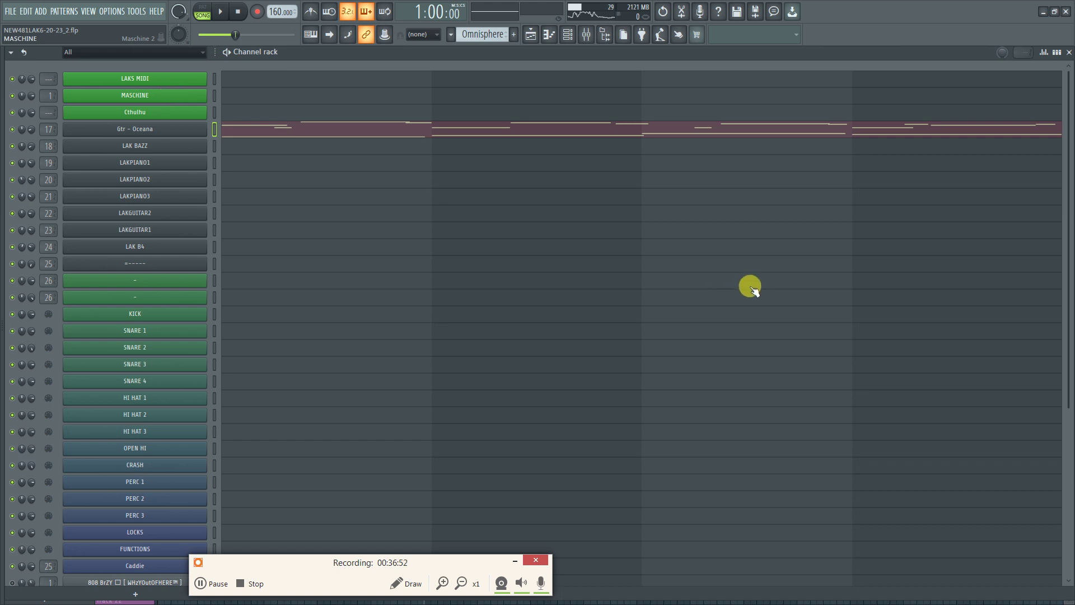
left_click(145, 100)
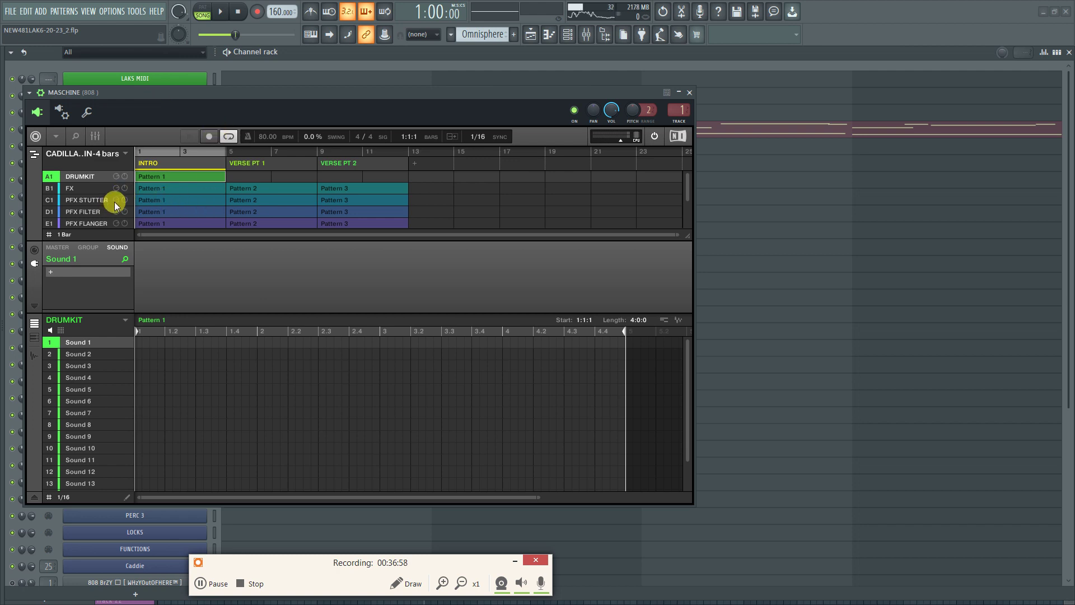
scroll(103, 198, "down", 2)
scroll(103, 201, "down", 1)
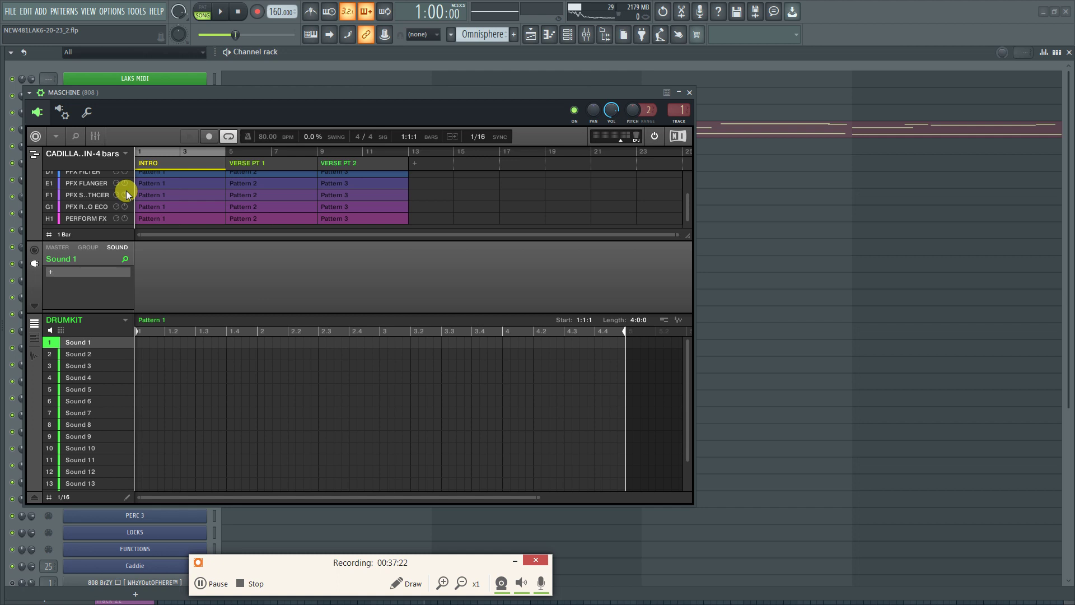
Close MASCHINE and inspect the 808 mixer track's effects, including the slot options for Blower
left_click(586, 36)
left_click(690, 92)
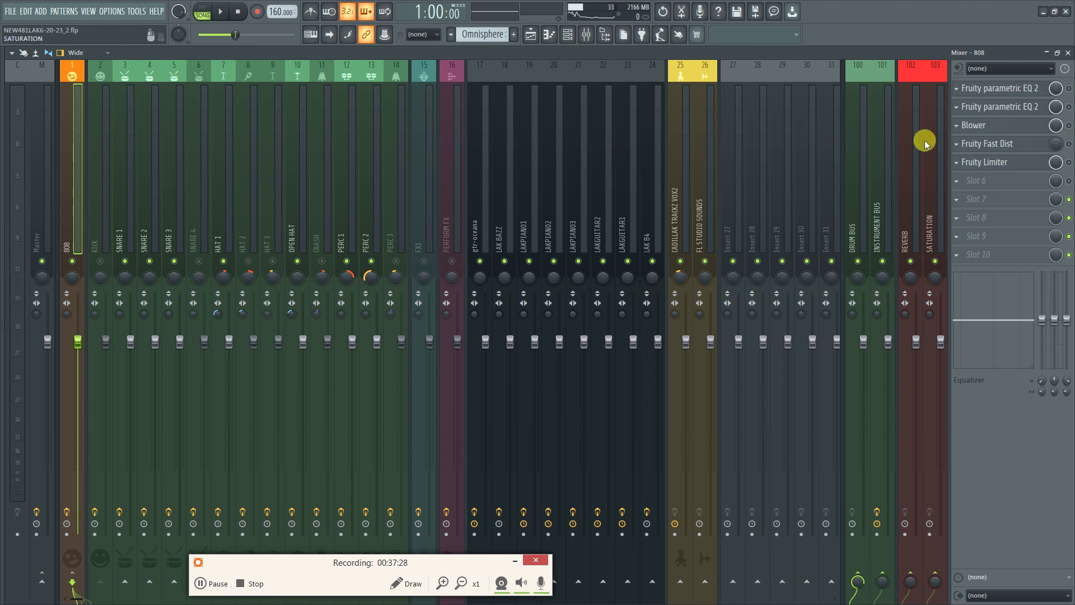
left_click(956, 128)
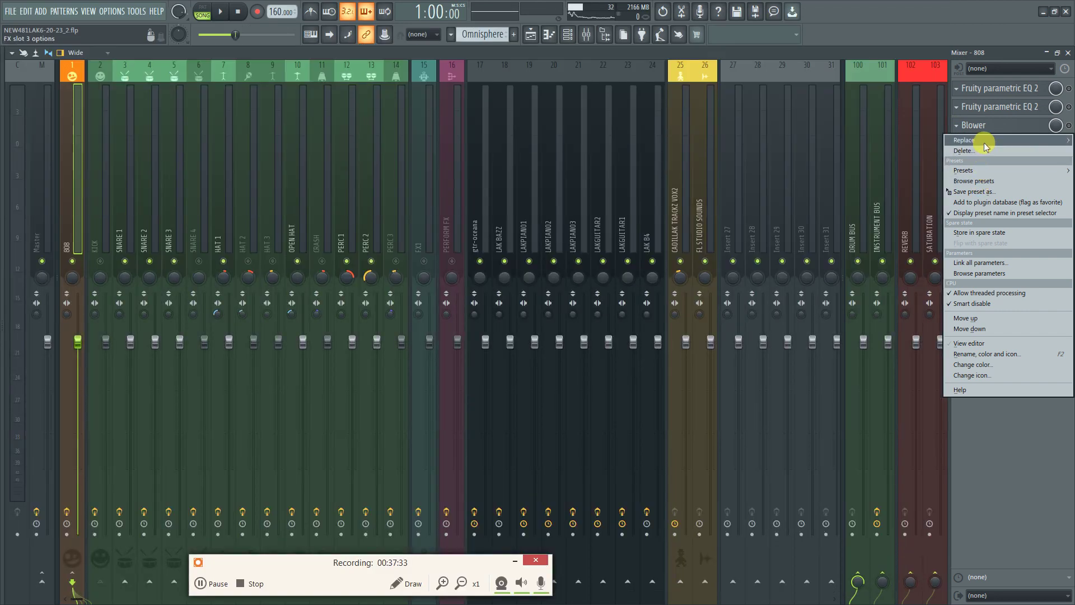
mouse_move(983, 142)
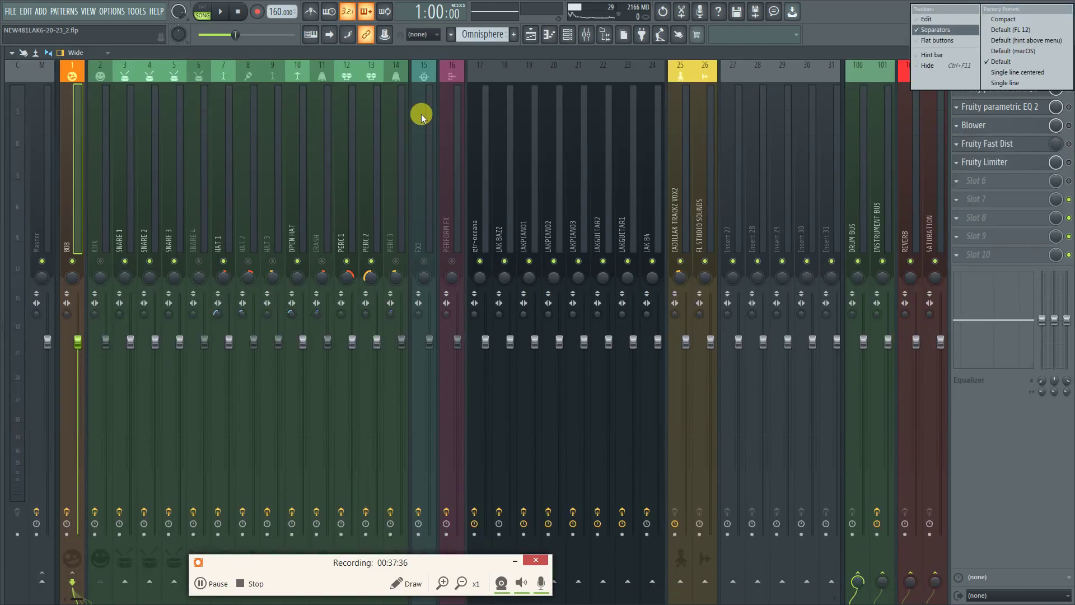
left_click(852, 41)
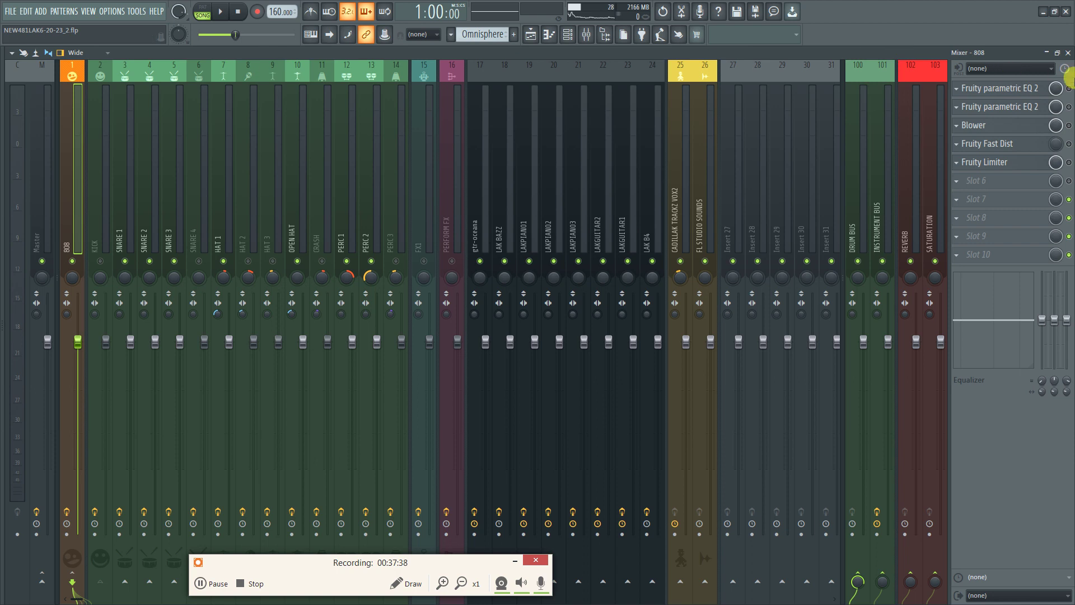
left_click(1068, 52)
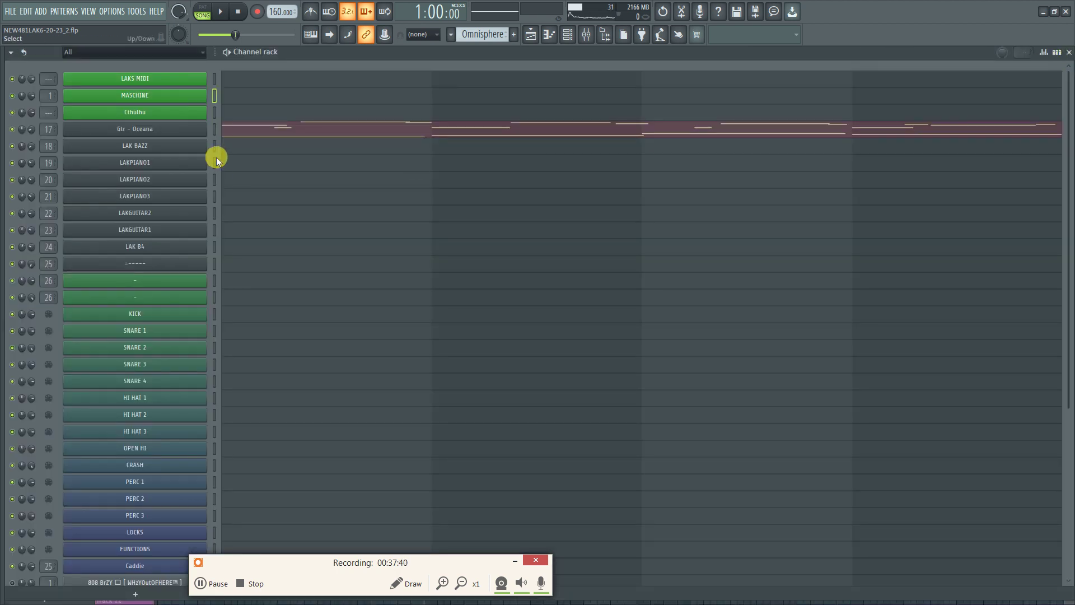
Reopen MASCHINE, switch it to its mixer view and compare its sound channels with the main mixer tracks
left_click(173, 97)
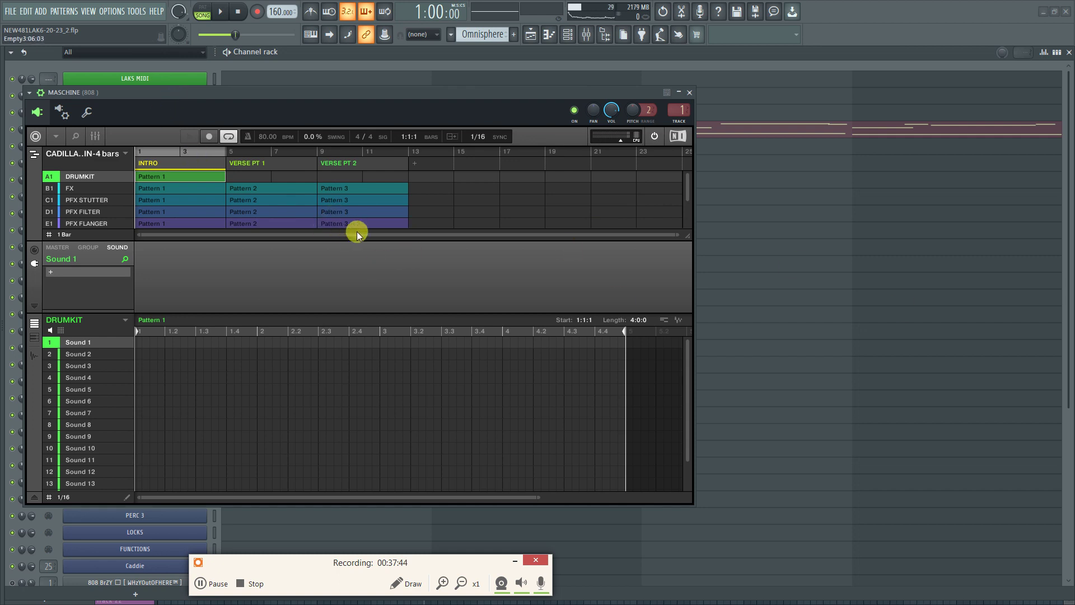
left_click_drag(387, 92, 808, 179)
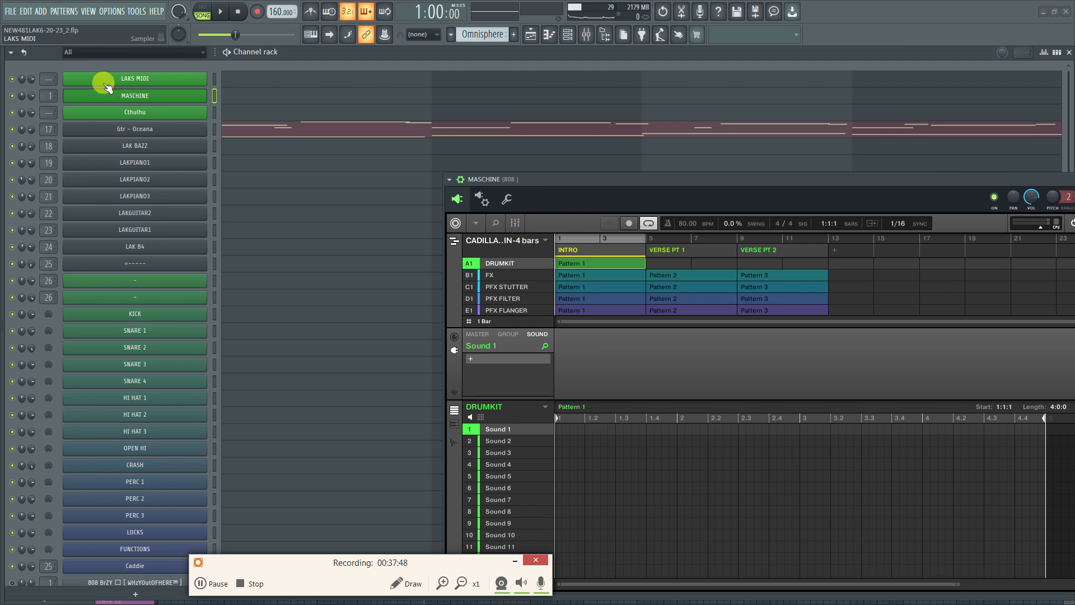
left_click(515, 223)
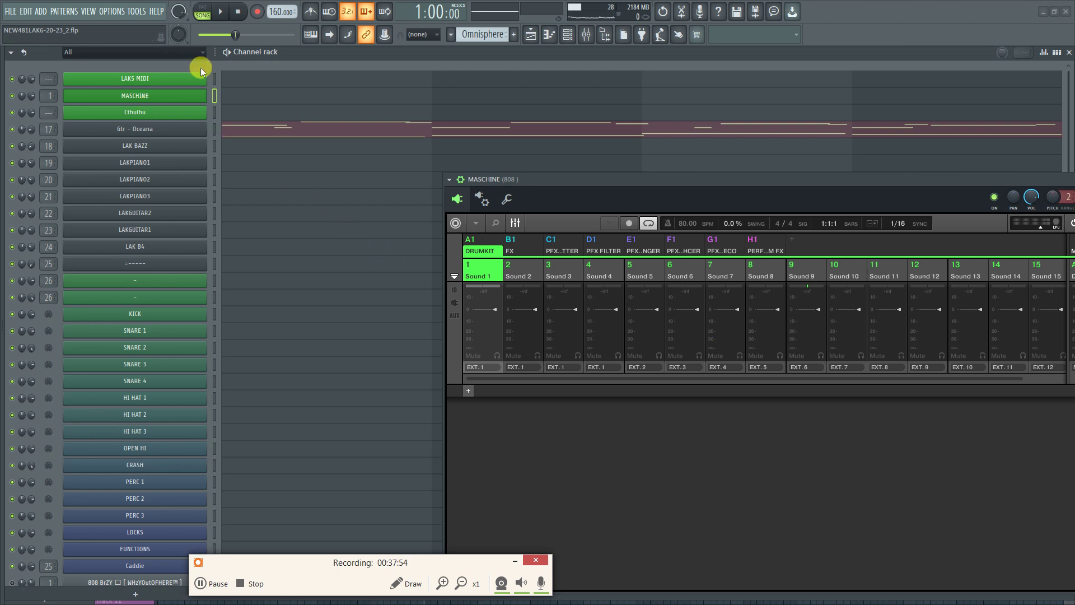
left_click(591, 34)
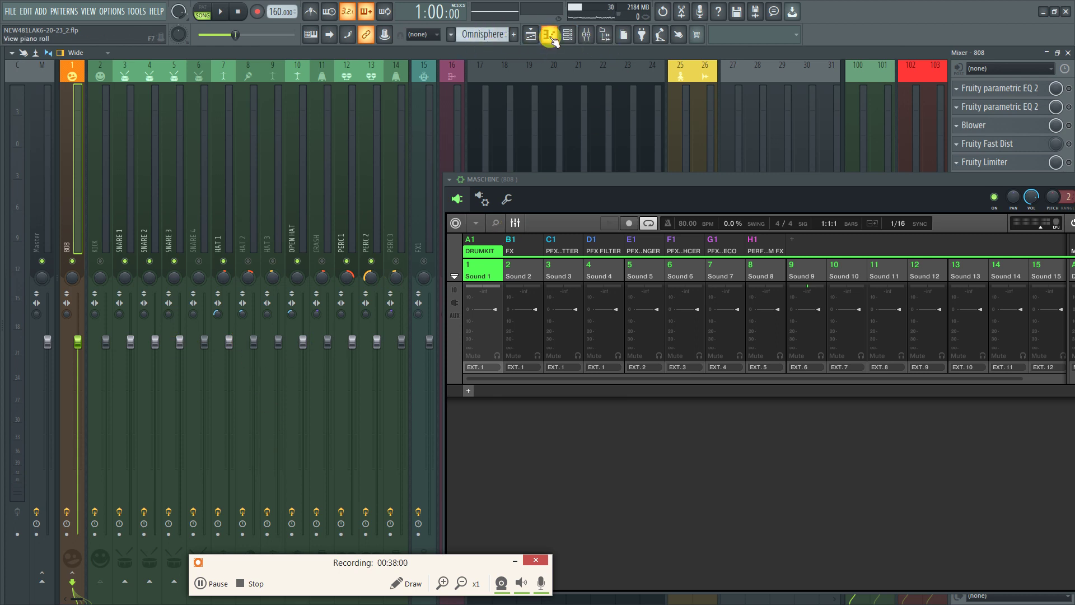
left_click(586, 35)
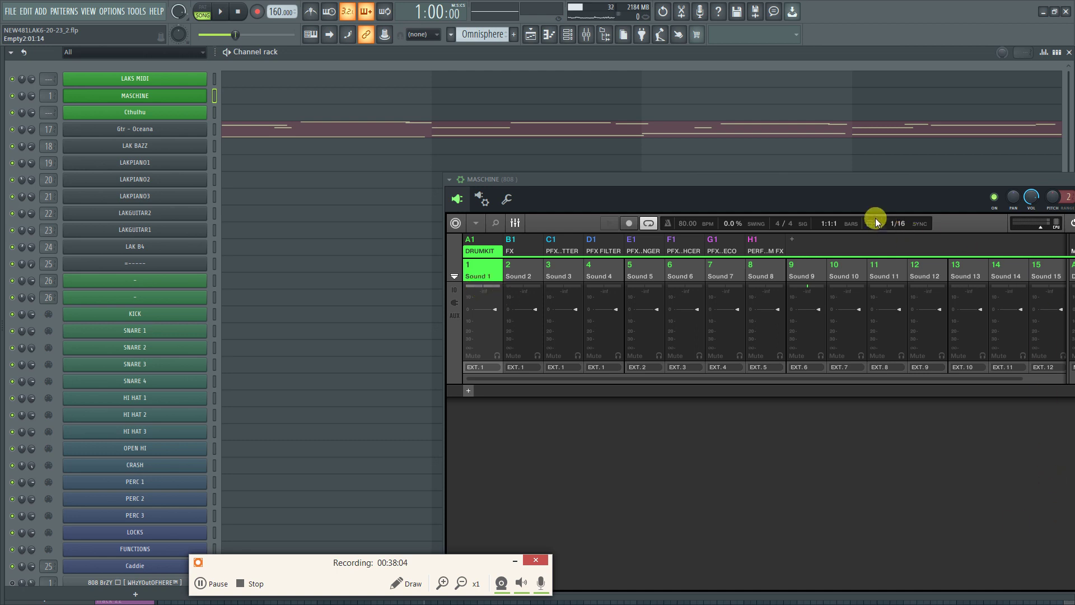
Reposition the MASCHINE window to review the output routing of all its sounds, and close the plugin
left_click_drag(927, 181, 669, 179)
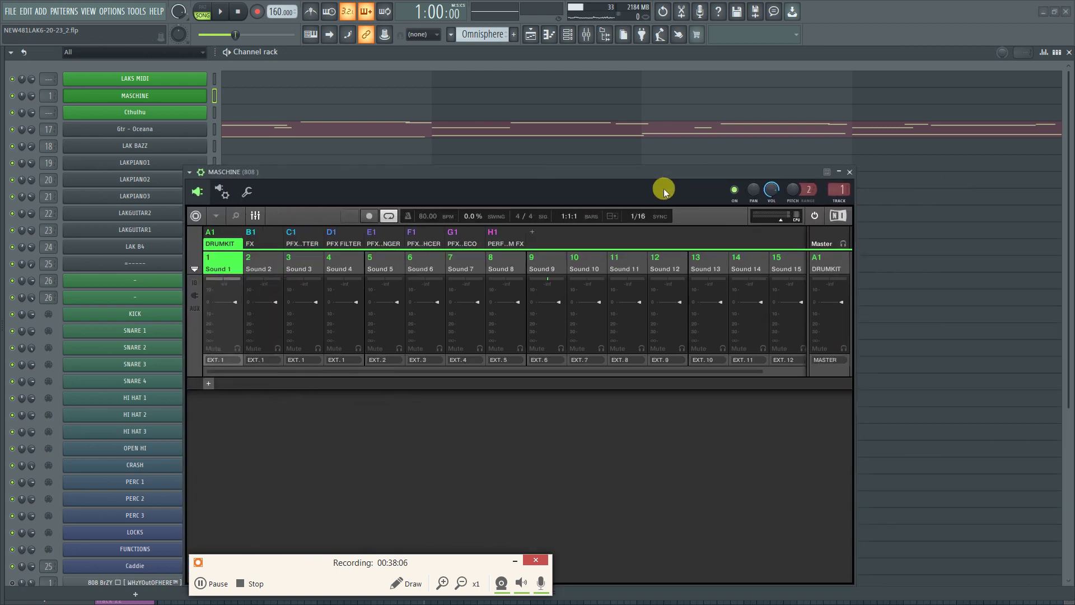
left_click_drag(594, 174, 511, 135)
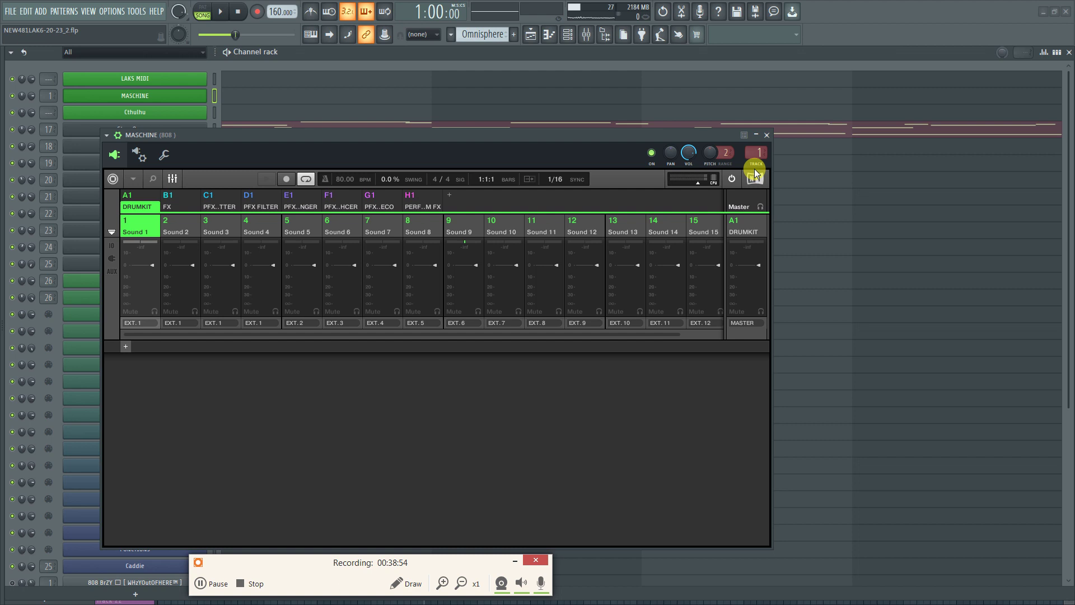
left_click(766, 135)
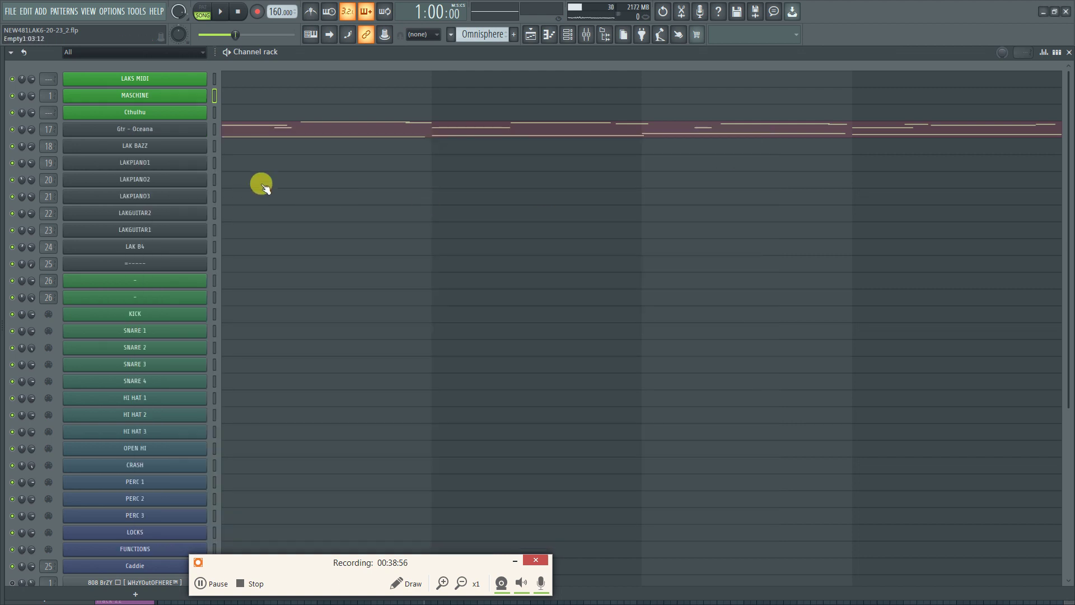
Return to the playlist and play the arrangement from bar 29
left_click(531, 34)
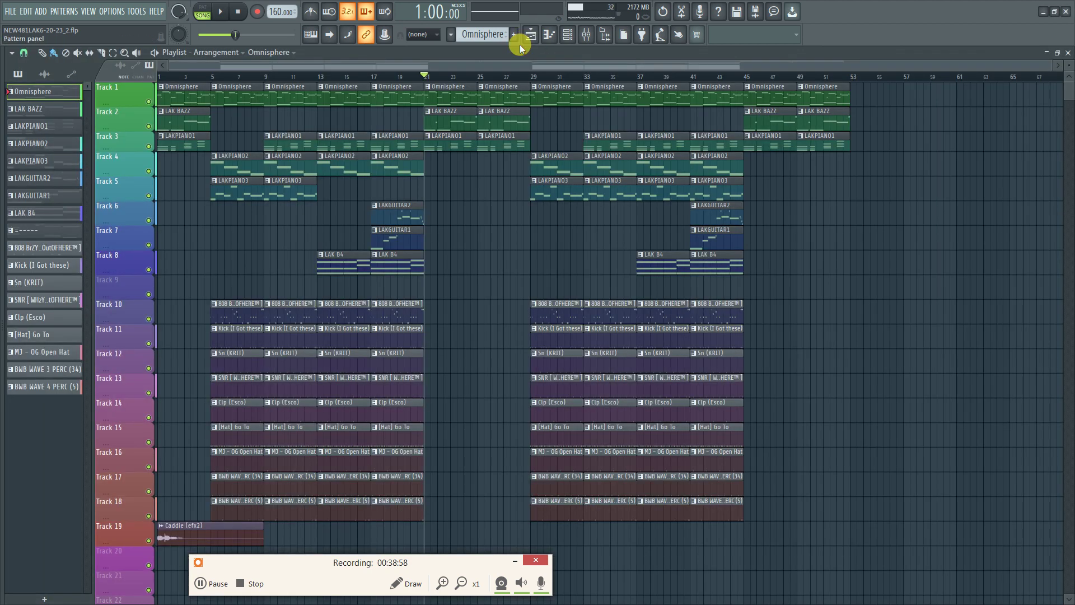
left_click(530, 74)
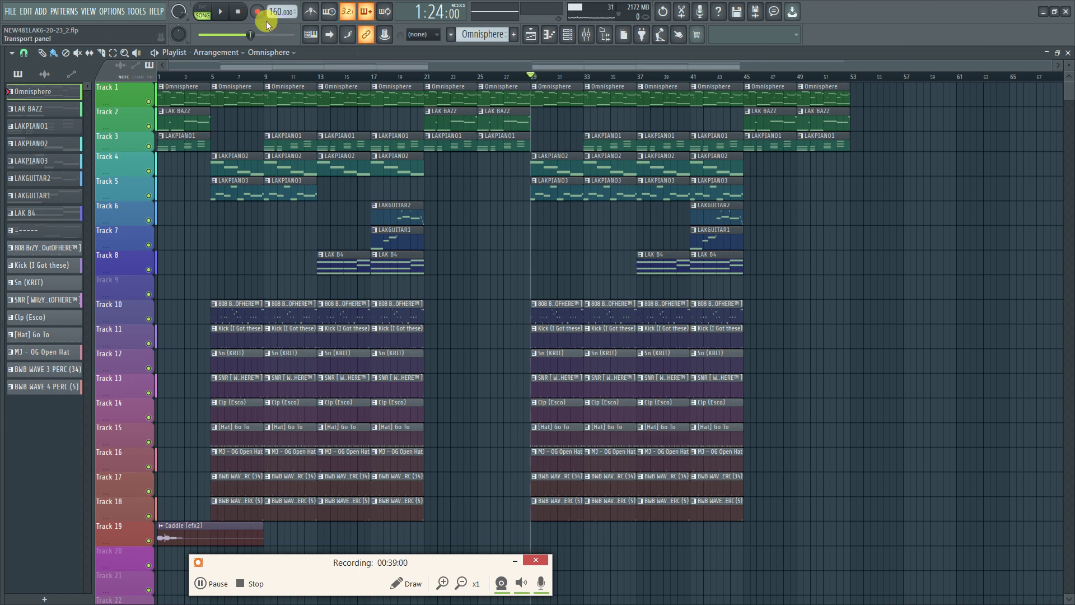
left_click(223, 12)
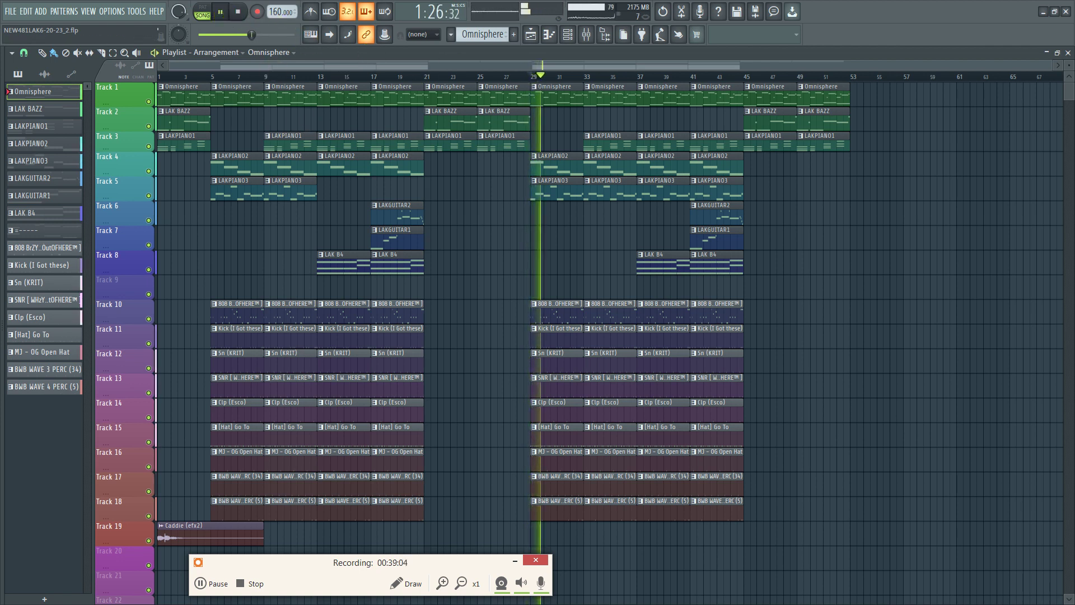
Unmute the 808 BrZY channel in the channel rack while the song plays, and stop playback
key("F5")
key("F6")
key("F6")
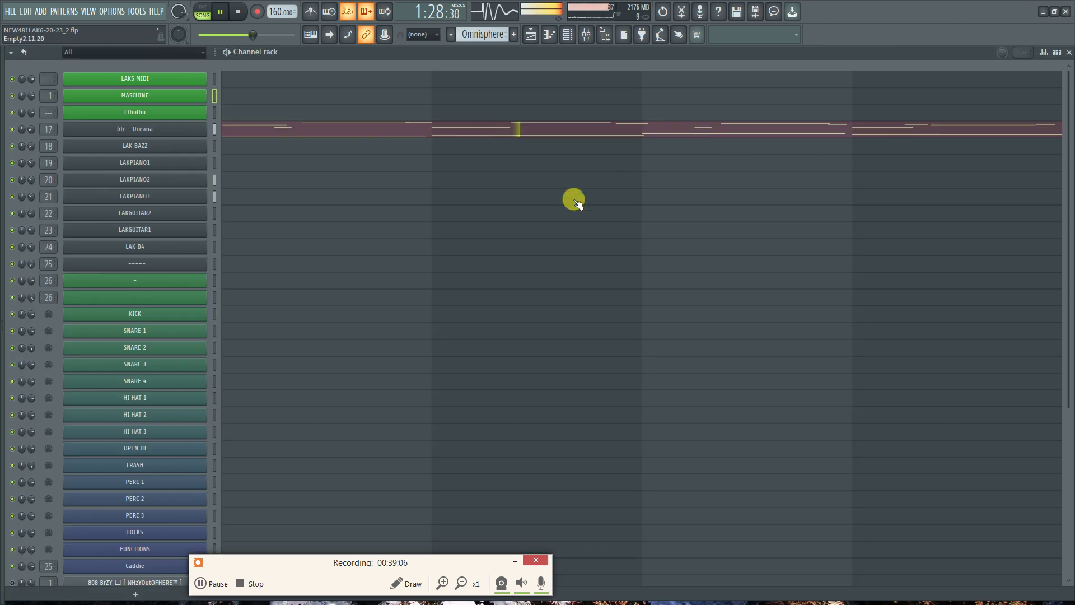
scroll(240, 430, "down", 2)
scroll(224, 439, "down", 8)
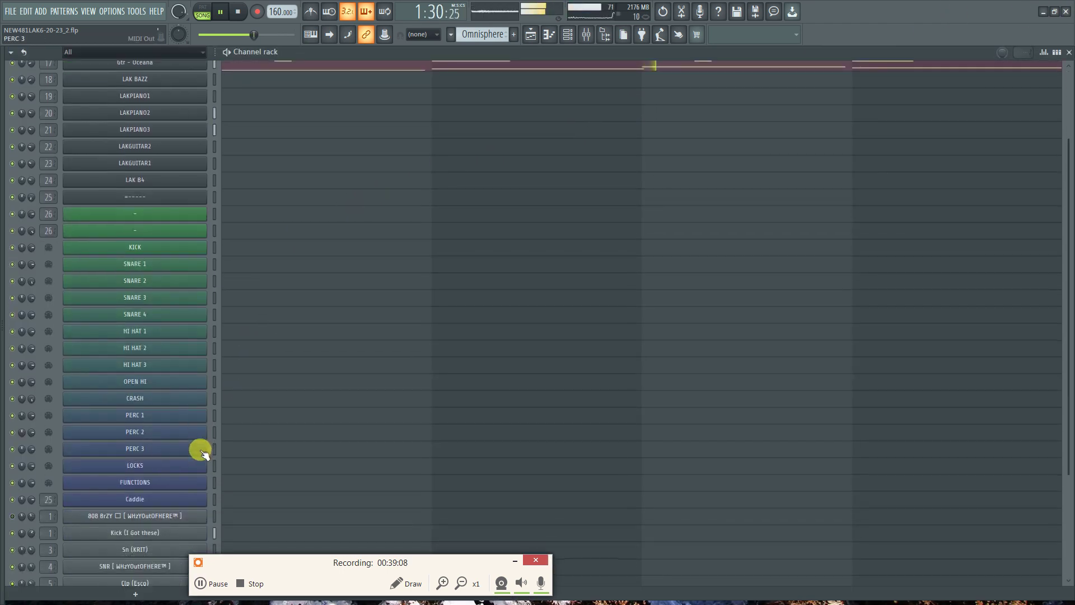
left_click(13, 417)
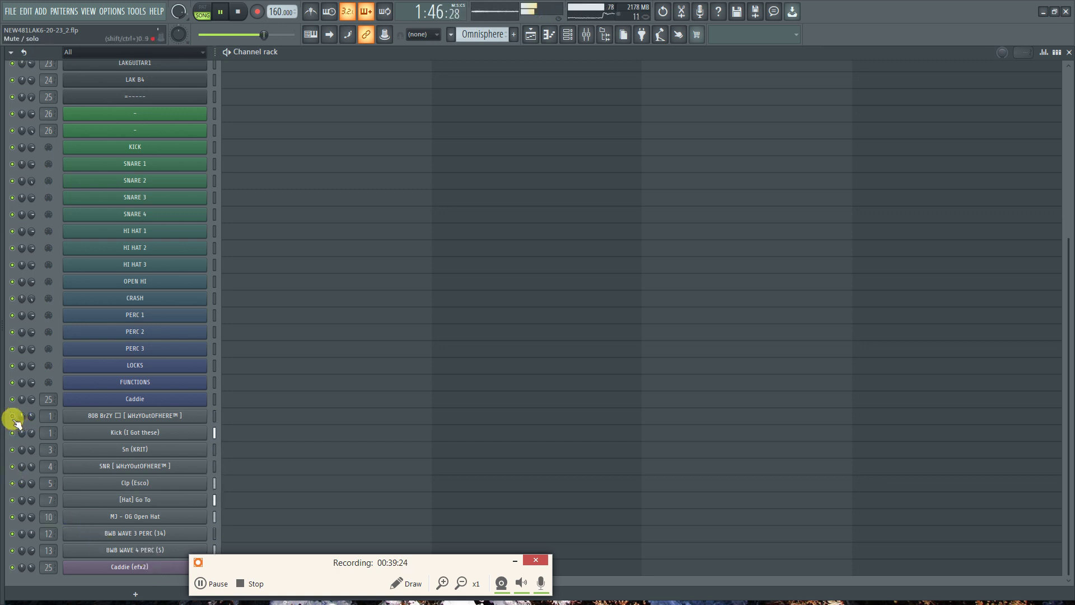
key("space")
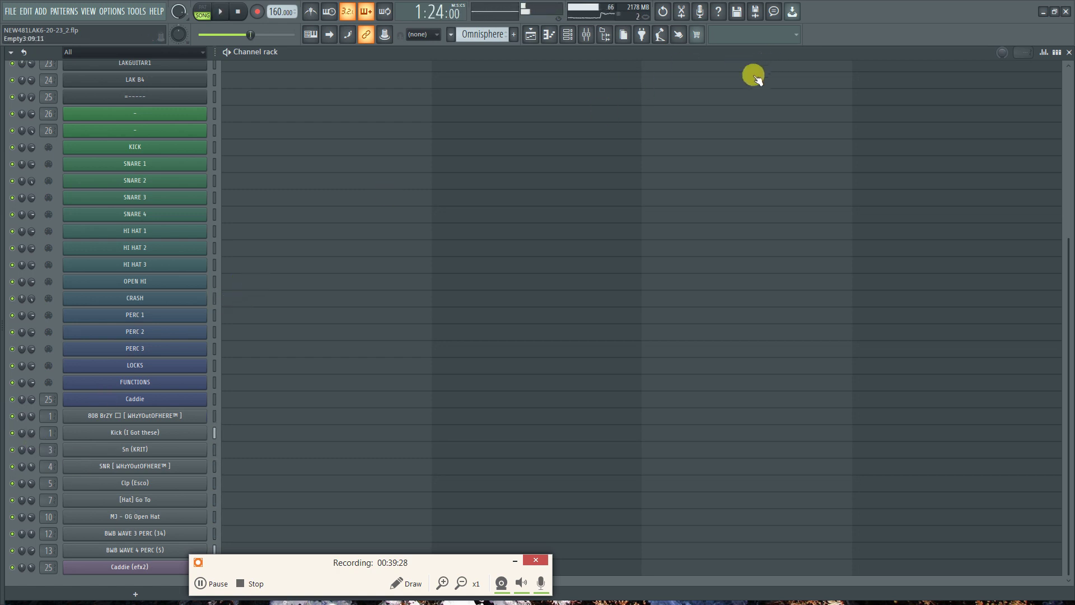